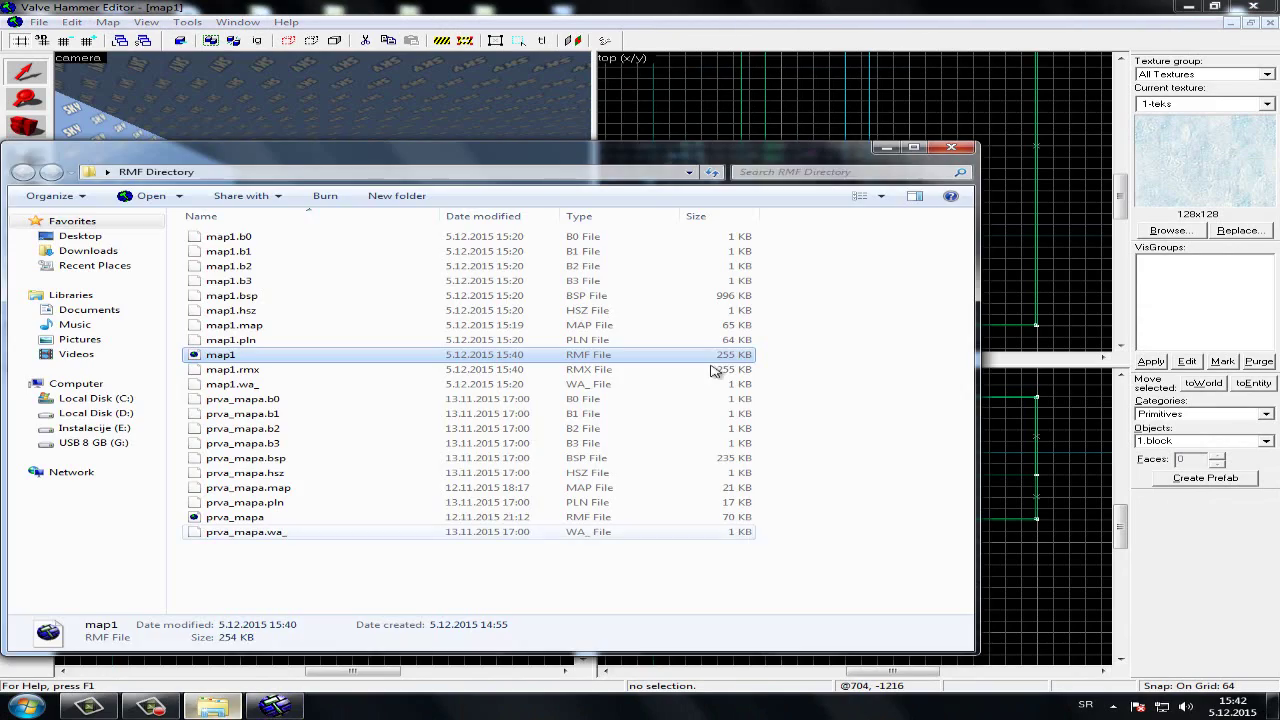
Close the RMF Directory window, then examine the properties of the light entity below the sky ceiling
{"action": "left_click", "coordinate": [944, 158]}
{"action": "key", "text": "shift+c"}
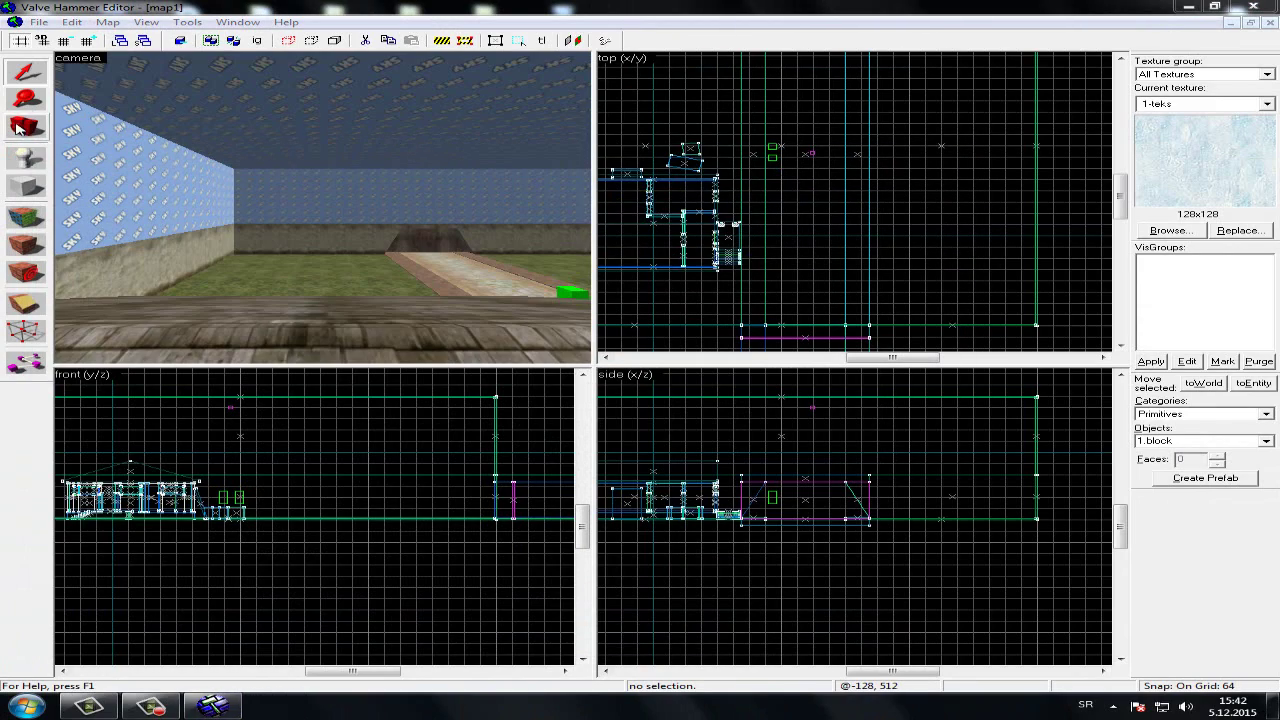
{"action": "left_click_drag", "start_coordinate": [97, 122], "coordinate": [323, 208]}
{"action": "left_click", "coordinate": [22, 70]}
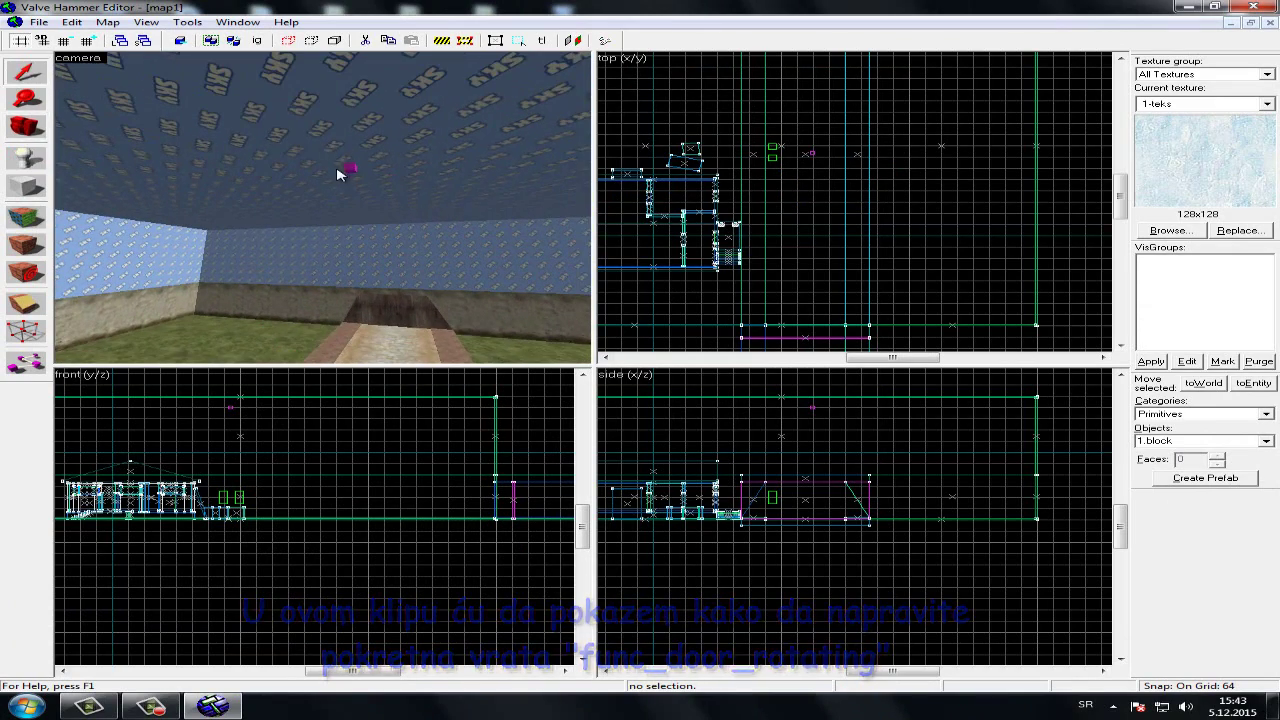
{"action": "left_click", "coordinate": [349, 168]}
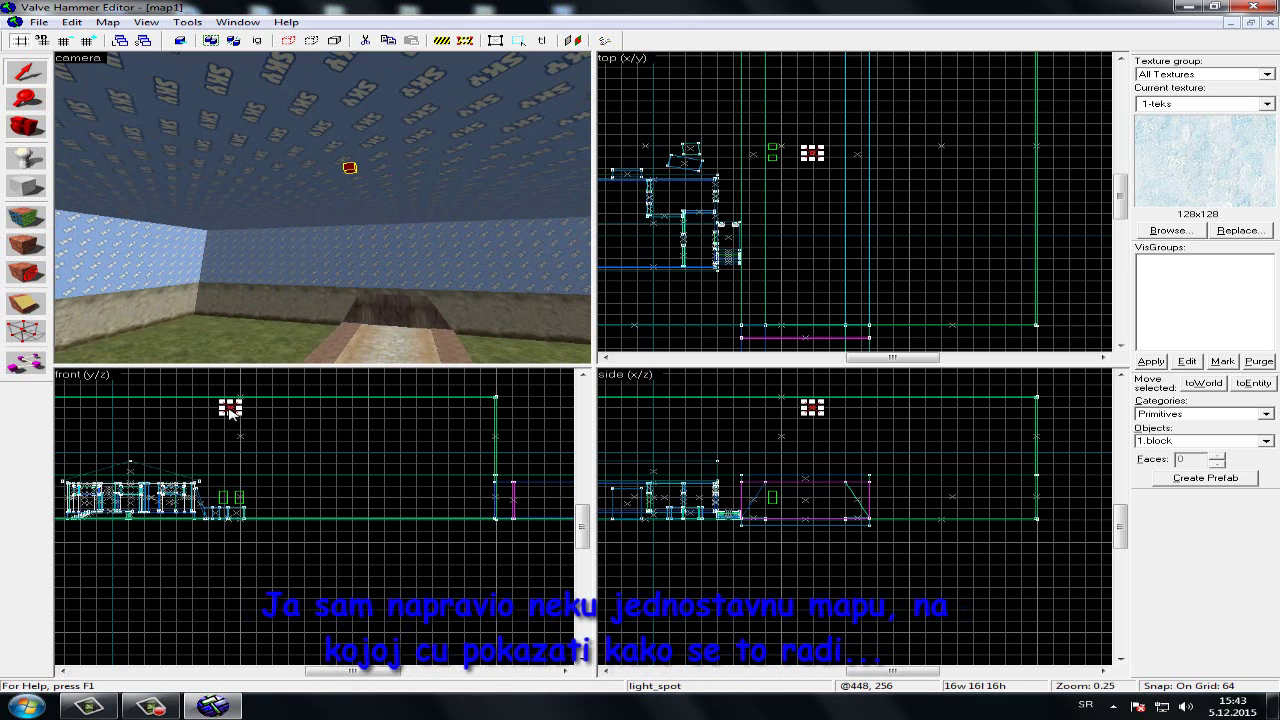
{"action": "right_click", "coordinate": [230, 409]}
{"action": "left_click", "coordinate": [258, 656]}
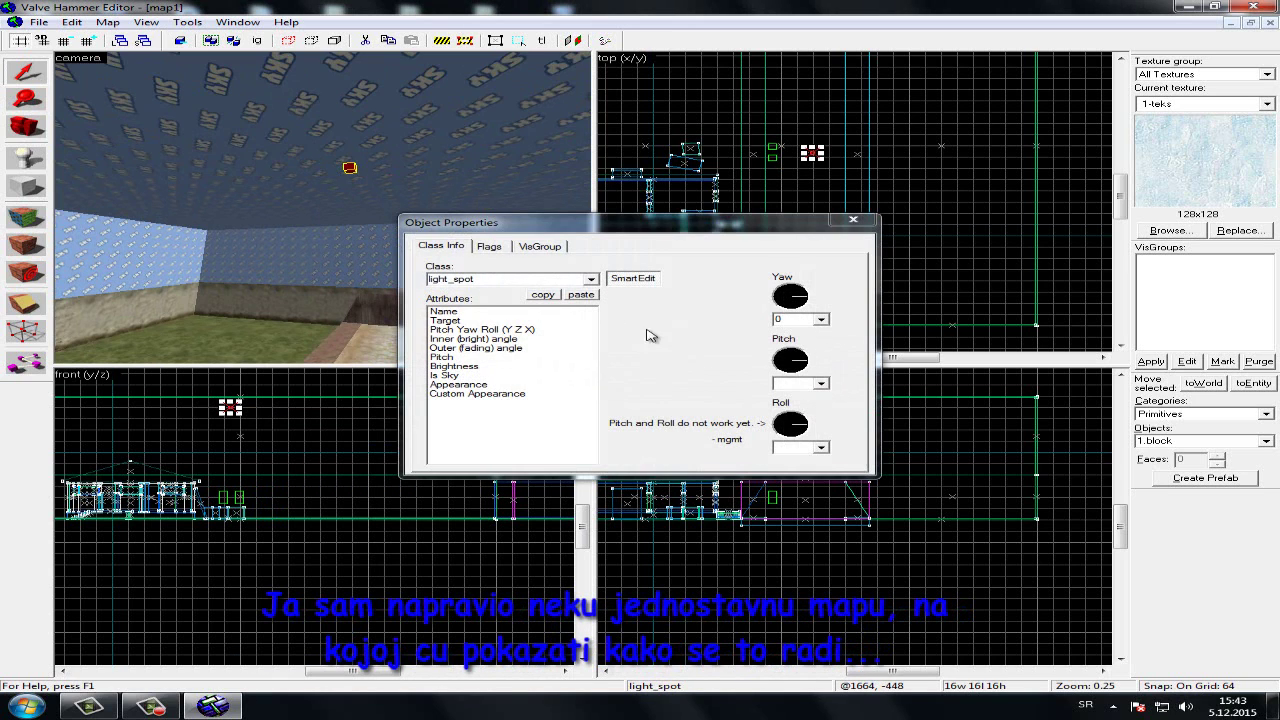
{"action": "scroll", "coordinate": [254, 344], "scroll_direction": "down", "scroll_amount": 5}
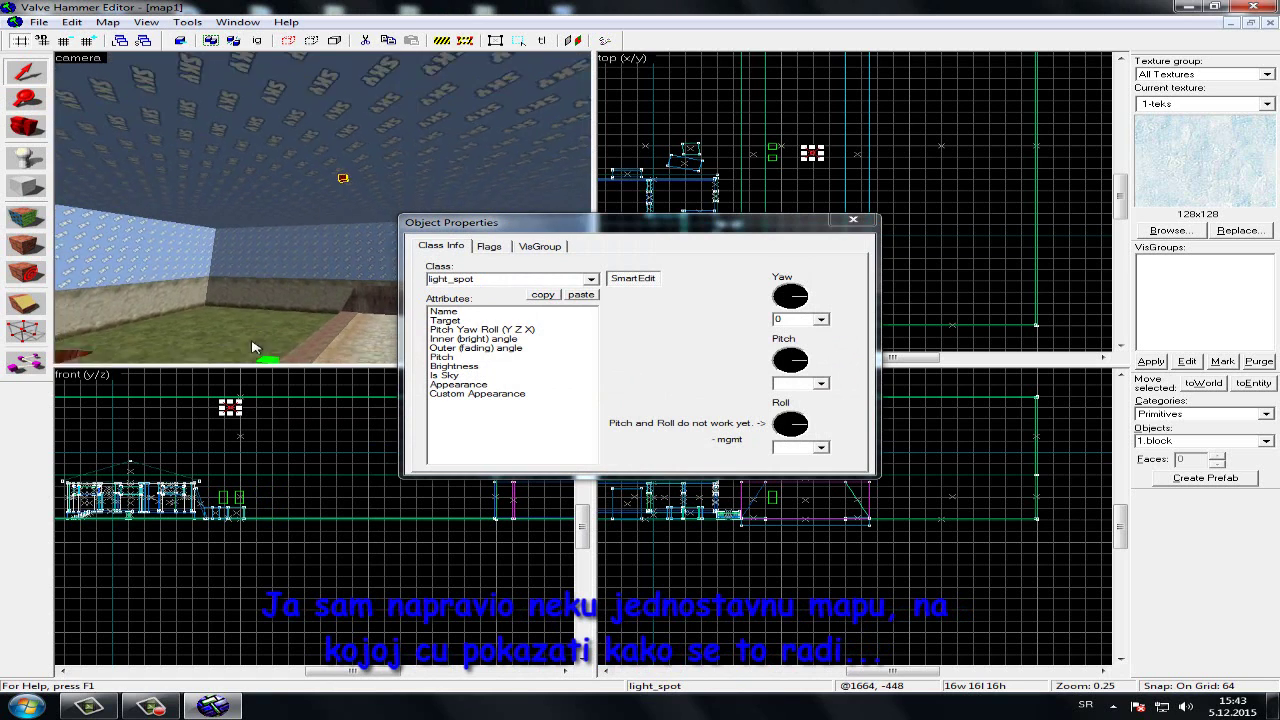
Examine the classes of the two player entities on the grass, then close the properties and clear the selection
{"action": "left_click", "coordinate": [275, 325]}
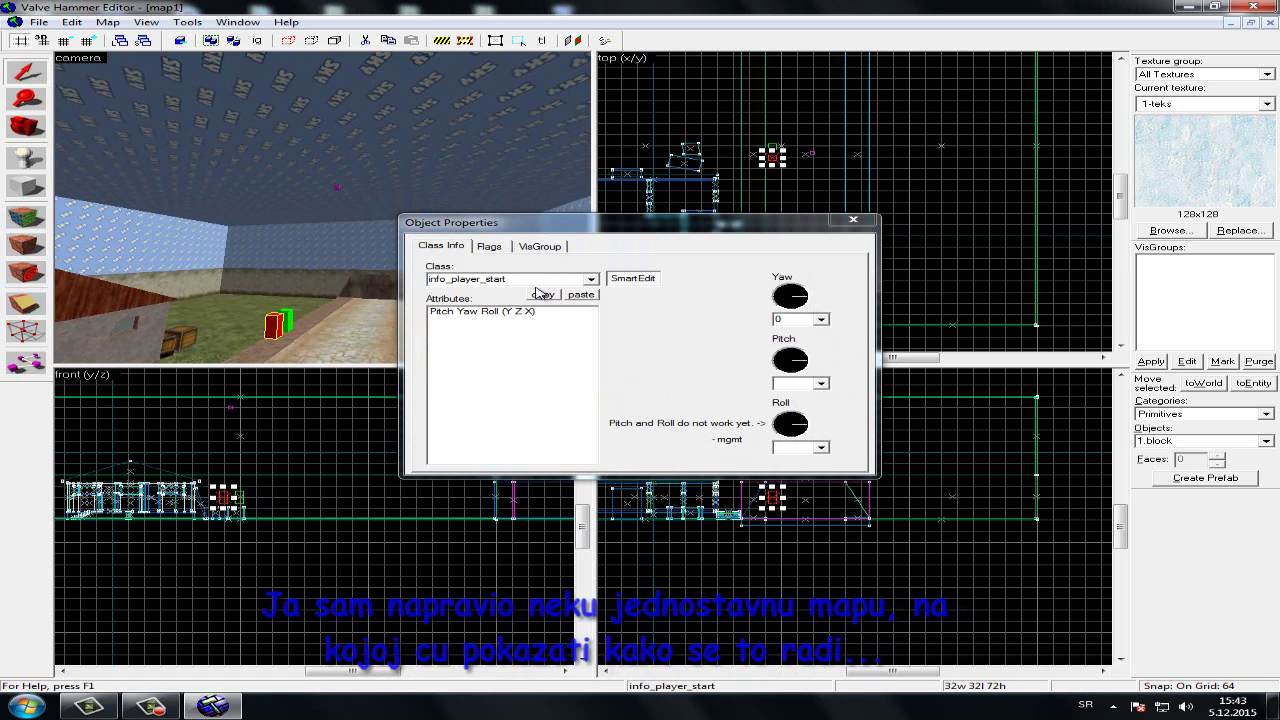
{"action": "left_click", "coordinate": [290, 319]}
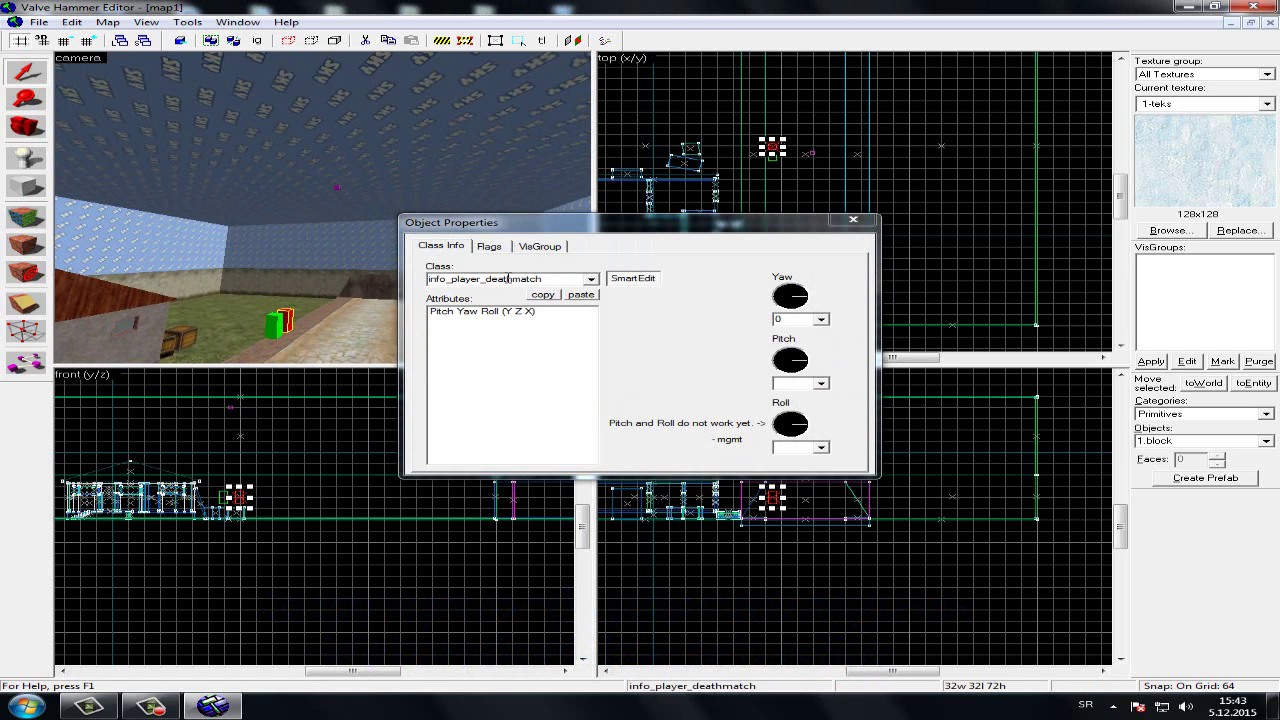
{"action": "left_click", "coordinate": [853, 221]}
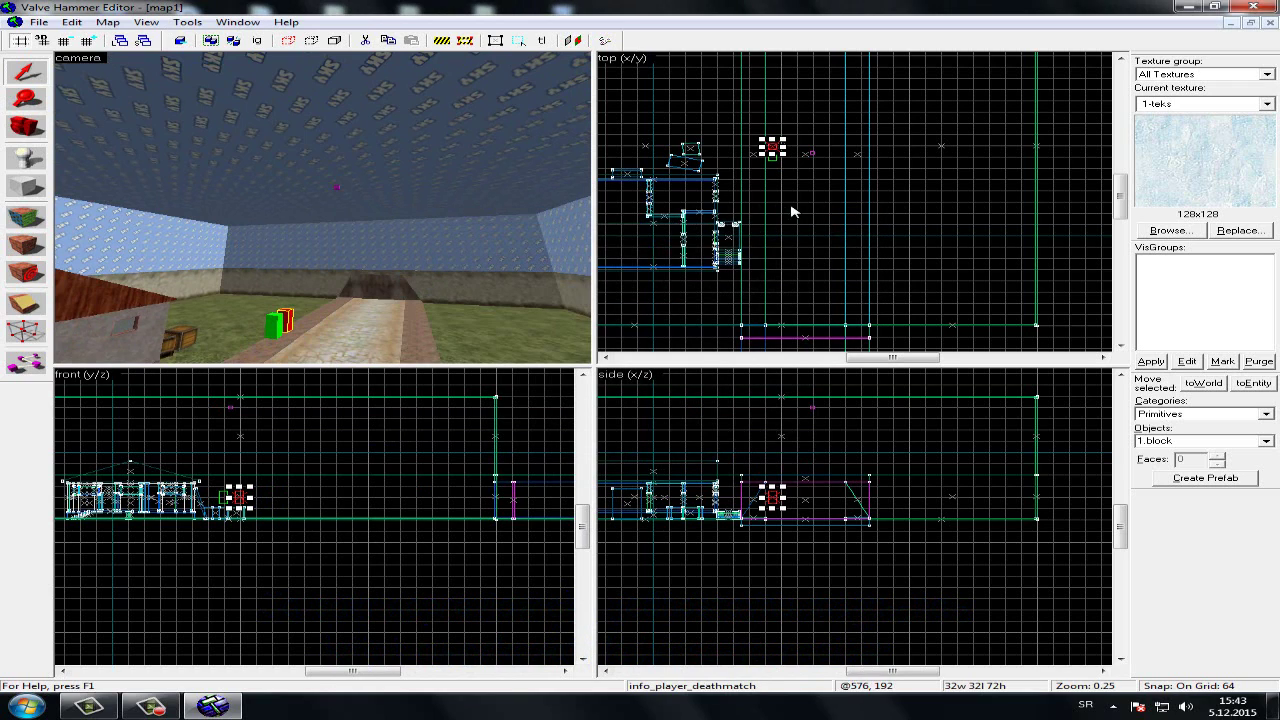
{"action": "key", "text": "Escape"}
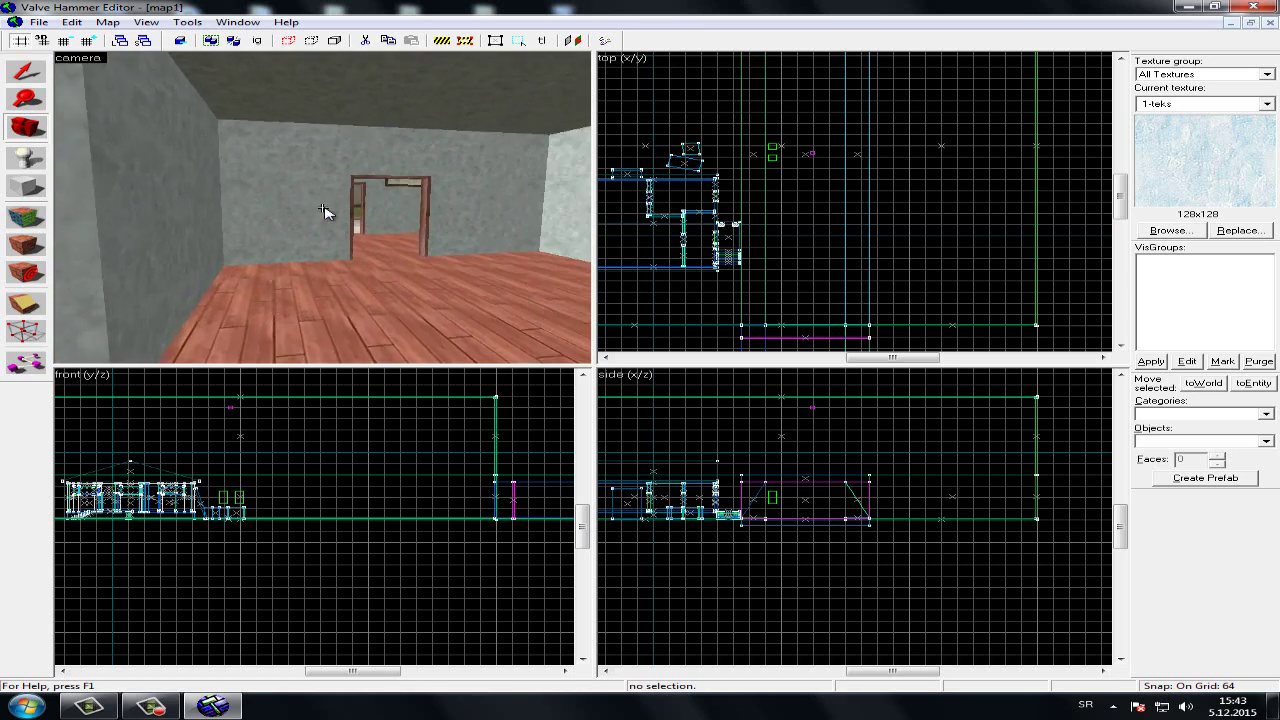
Select the right-hand post of the house entrance's door frame and reduce the grid size to 1 unit
{"action": "left_click_drag", "start_coordinate": [330, 207], "coordinate": [326, 201]}
{"action": "key", "text": "shift+s"}
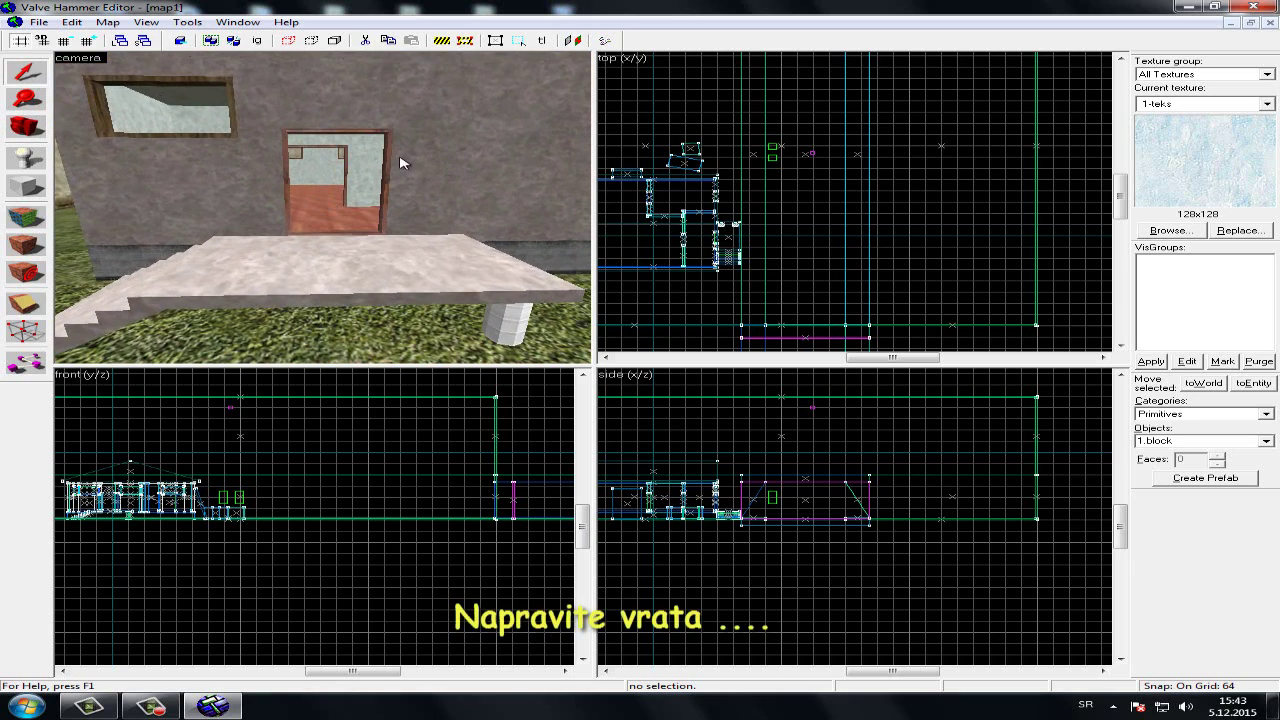
{"action": "left_click", "coordinate": [390, 155]}
{"action": "scroll", "coordinate": [737, 250], "scroll_direction": "up", "scroll_amount": 5}
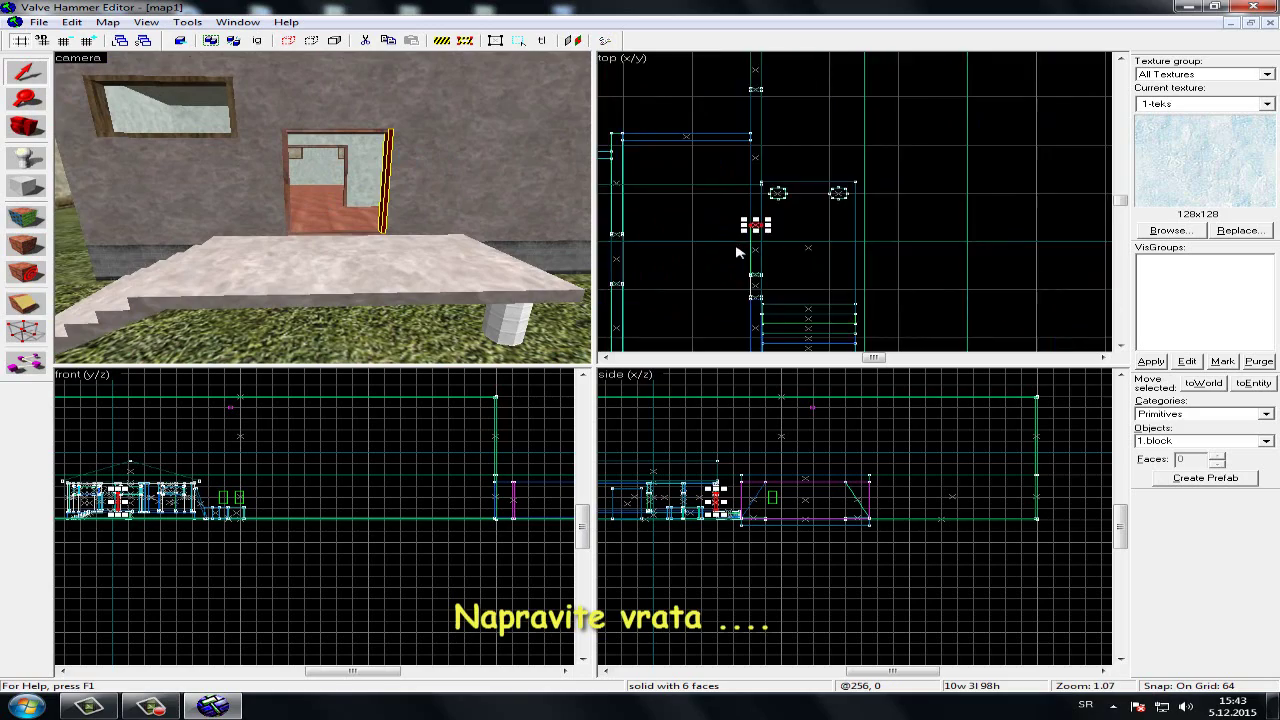
{"action": "scroll", "coordinate": [812, 241], "scroll_direction": "up", "scroll_amount": 3}
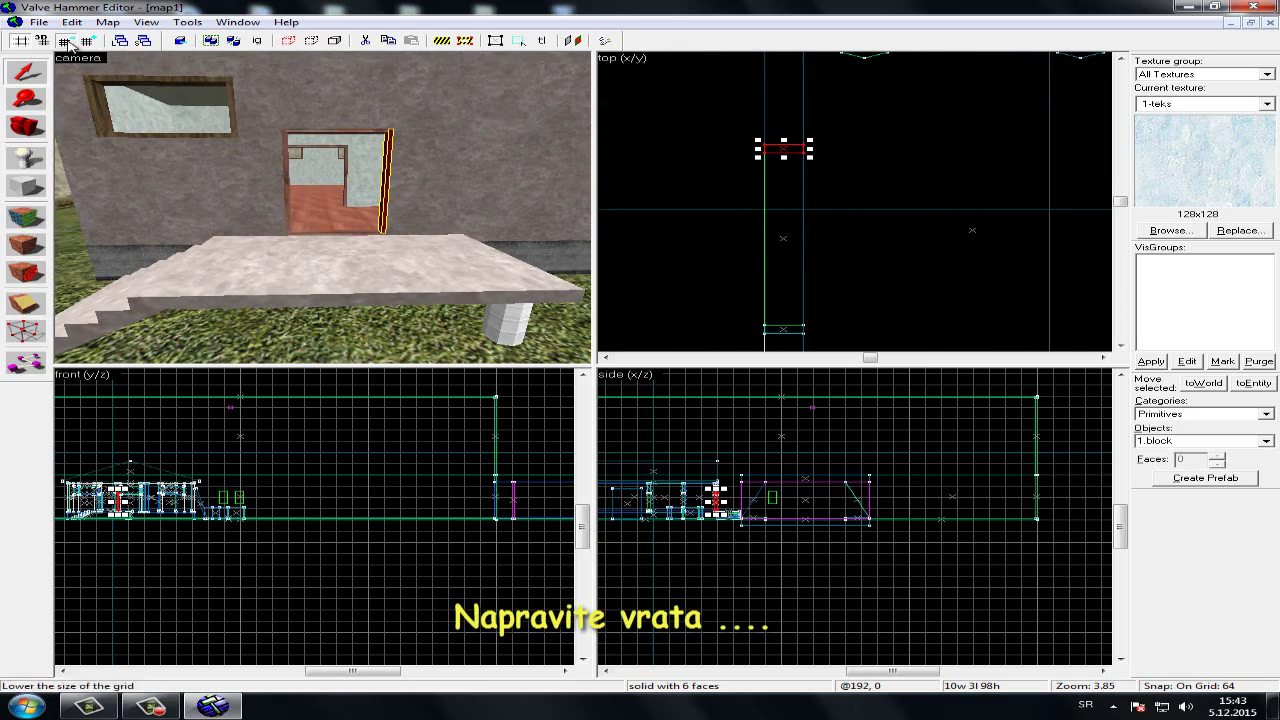
{"action": "left_click", "coordinate": [63, 42]}
{"action": "left_click", "coordinate": [63, 42]}
{"action": "left_click", "coordinate": [63, 42]}
{"action": "left_click", "coordinate": [63, 42]}
{"action": "left_click", "coordinate": [63, 42]}
{"action": "left_click", "coordinate": [63, 42]}
{"action": "scroll", "coordinate": [768, 120], "scroll_direction": "up", "scroll_amount": 5}
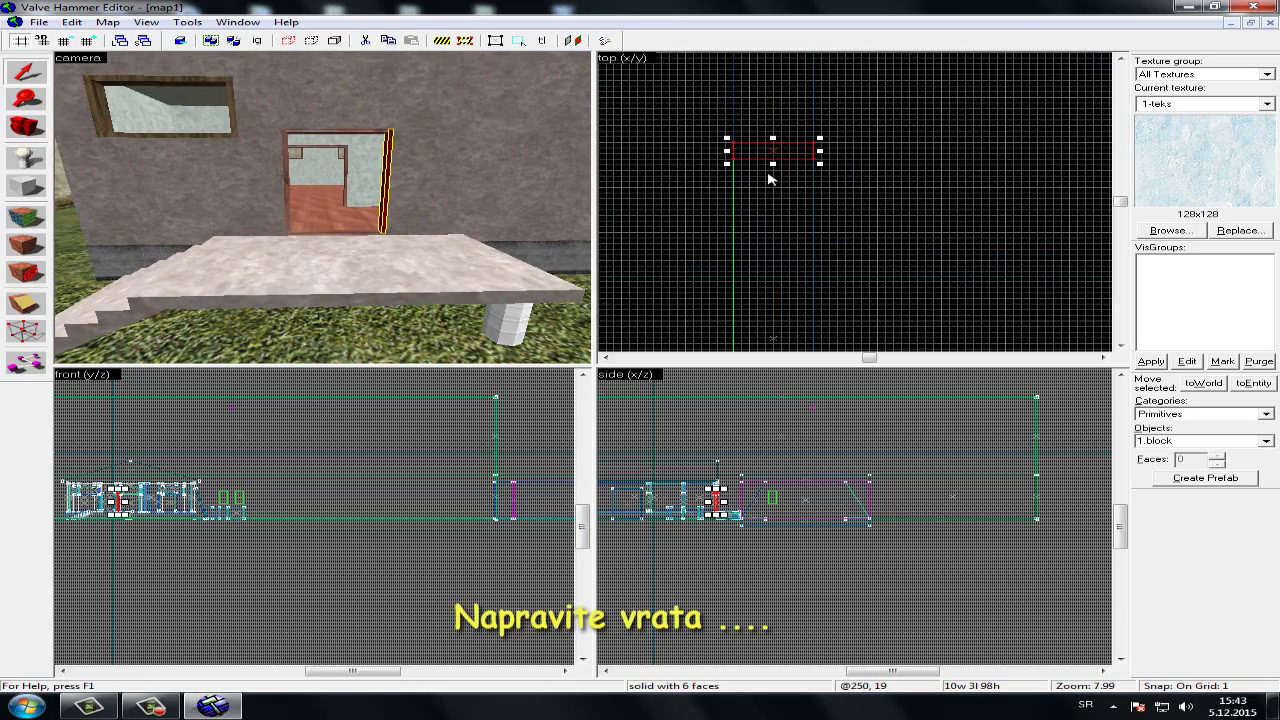
Copy the post against its inner side in the door opening and narrow the copy to 1 unit wide
{"action": "left_click_drag", "start_coordinate": [801, 114], "coordinate": [841, 134]}
{"action": "mouse_move", "coordinate": [933, 134]}
{"action": "left_mouse_down"}
{"action": "mouse_move", "coordinate": [803, 131]}
{"action": "mouse_move", "coordinate": [820, 134]}
{"action": "left_mouse_up"}
{"action": "scroll", "coordinate": [972, 108], "scroll_direction": "up", "scroll_amount": 2}
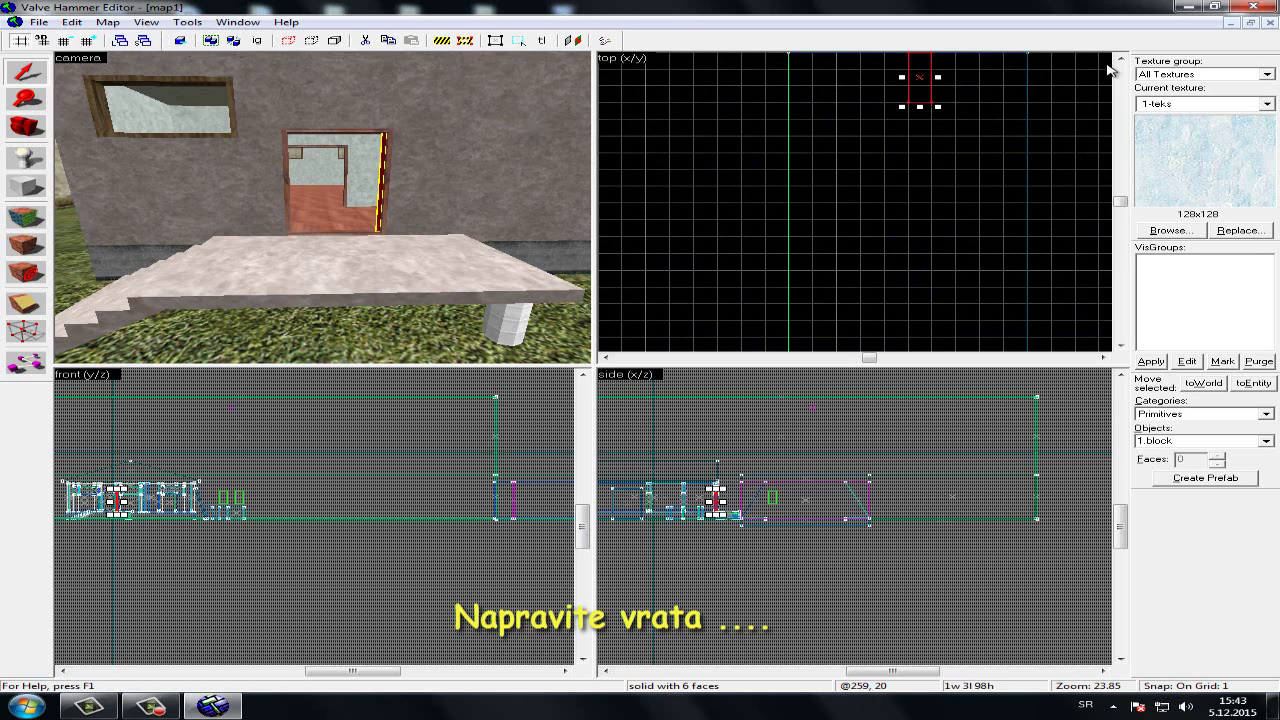
Resize the thin copied post to 2 units wide and 4 units long
{"action": "left_click", "coordinate": [1120, 59]}
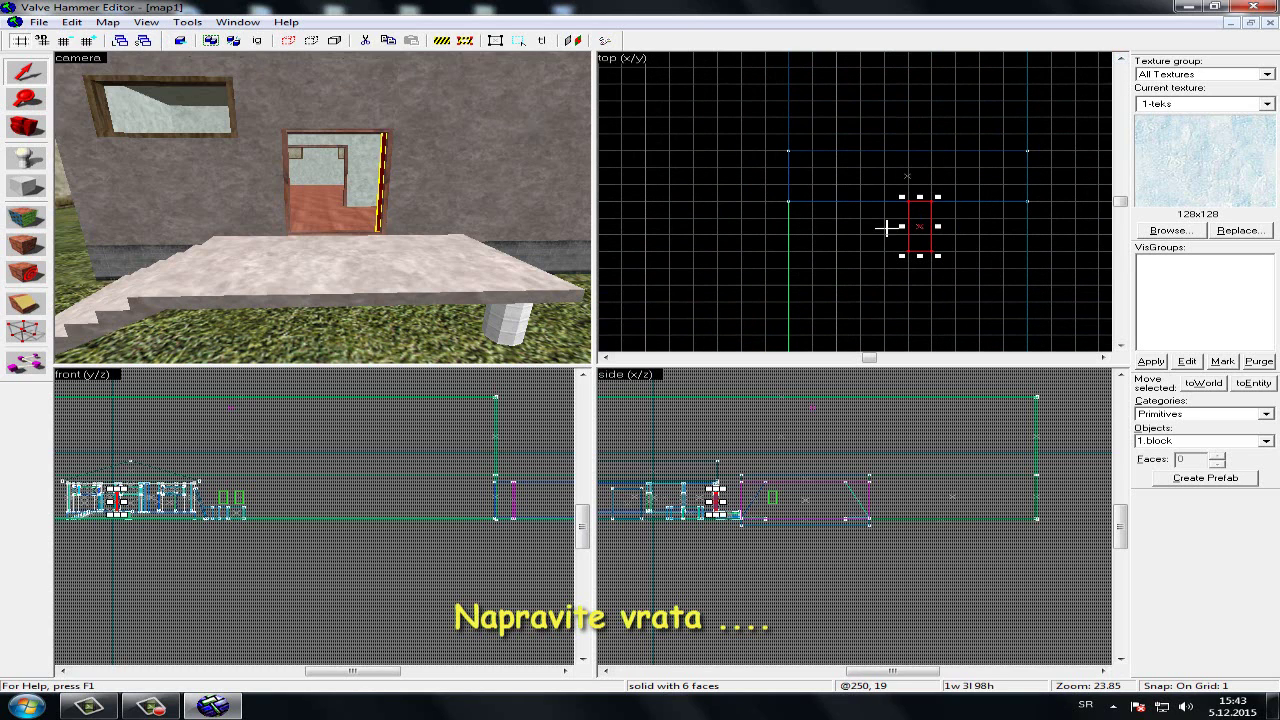
{"action": "left_click", "coordinate": [904, 226]}
{"action": "scroll", "coordinate": [365, 147], "scroll_direction": "up", "scroll_amount": 6}
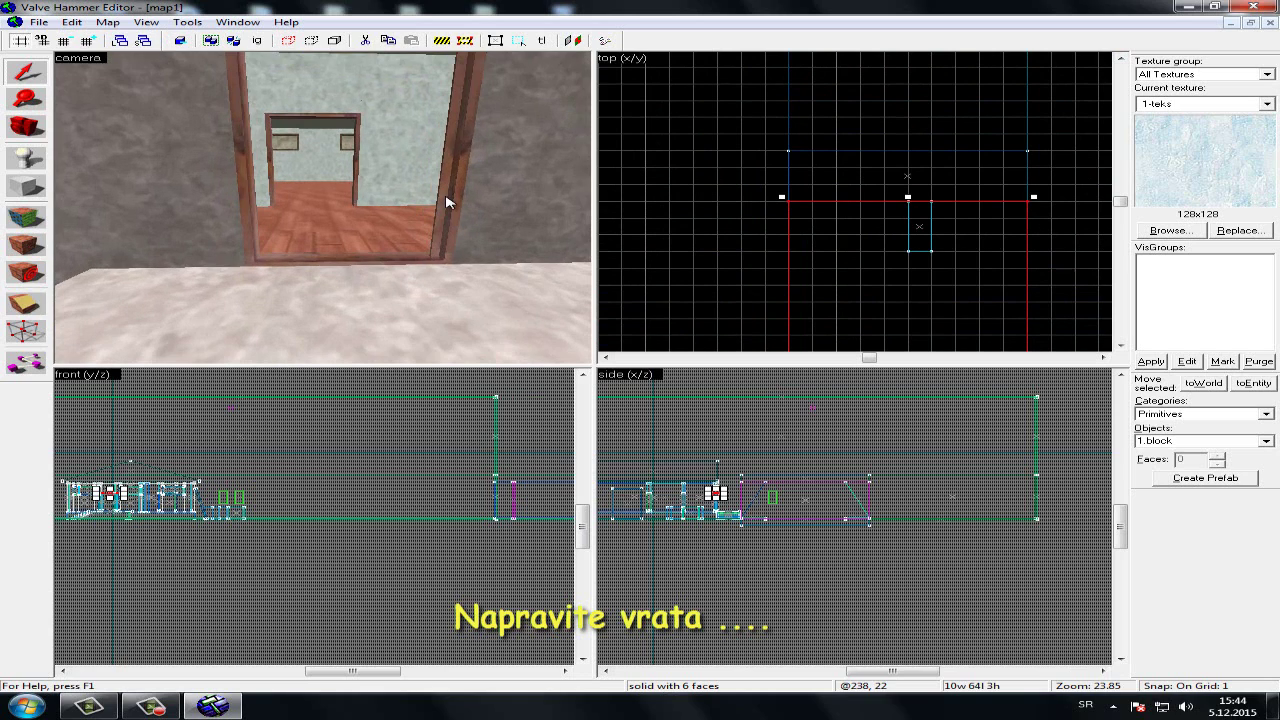
{"action": "left_click", "coordinate": [449, 192]}
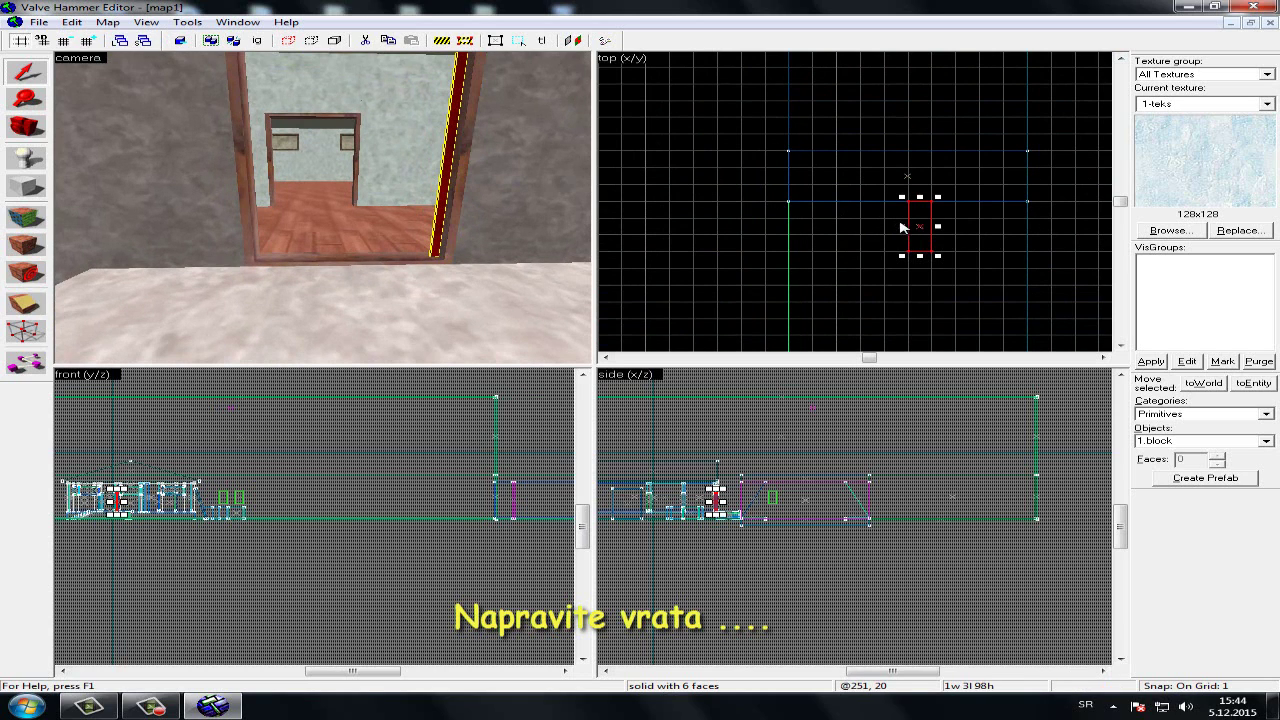
{"action": "left_click_drag", "start_coordinate": [901, 226], "coordinate": [877, 228]}
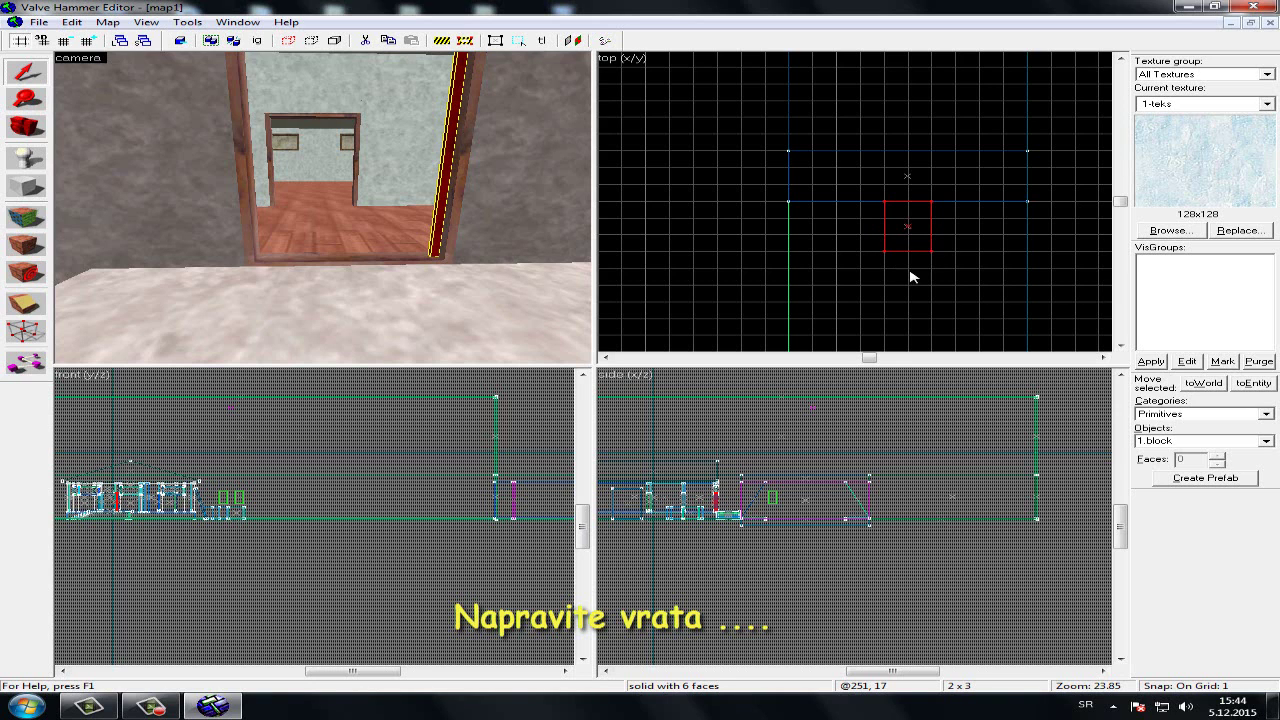
{"action": "left_click_drag", "start_coordinate": [906, 263], "coordinate": [904, 276]}
Shorten the copied post to a small block 1 unit high on the door frame
{"action": "scroll", "coordinate": [686, 512], "scroll_direction": "up", "scroll_amount": 4}
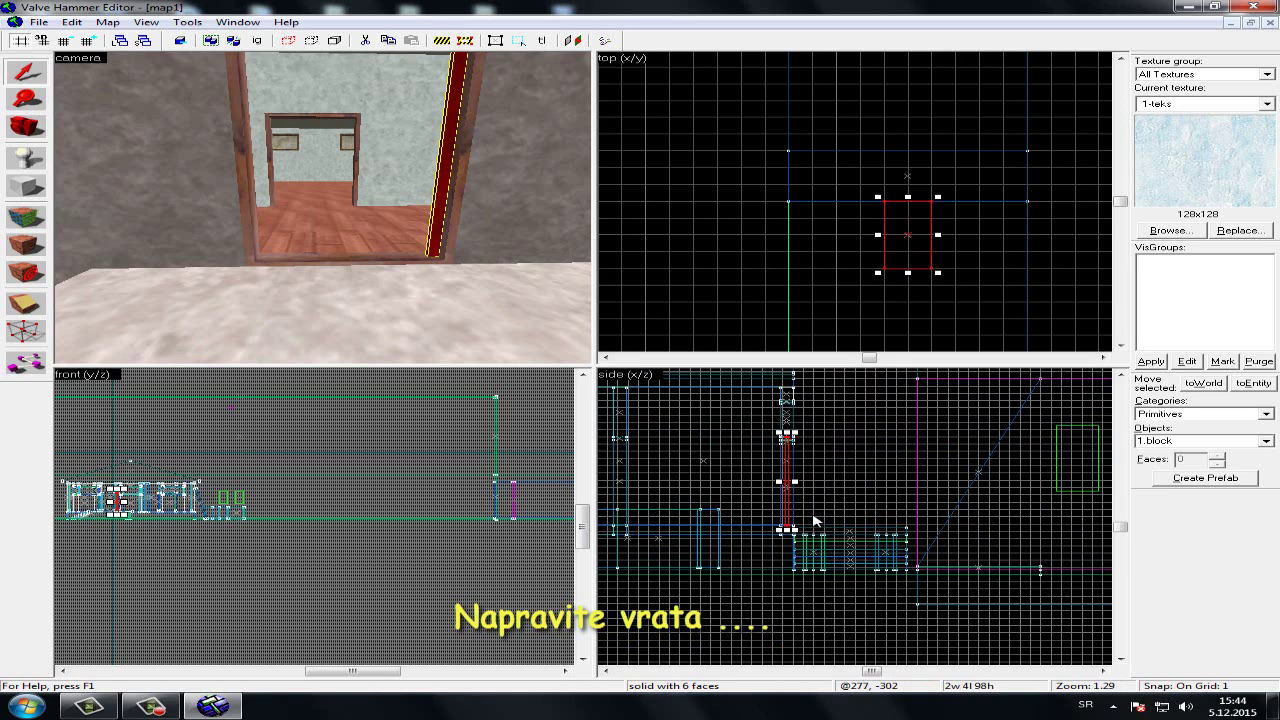
{"action": "scroll", "coordinate": [791, 443], "scroll_direction": "up", "scroll_amount": 8}
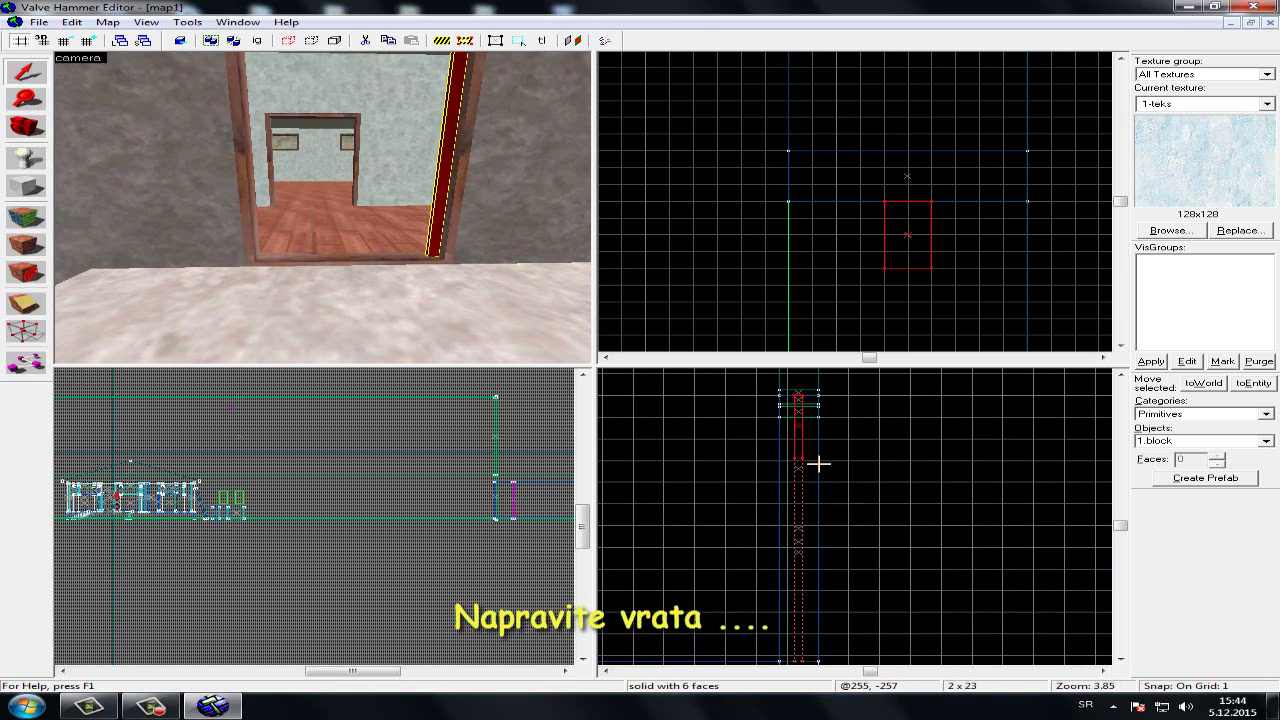
{"action": "scroll", "coordinate": [848, 495], "scroll_direction": "down", "scroll_amount": 4}
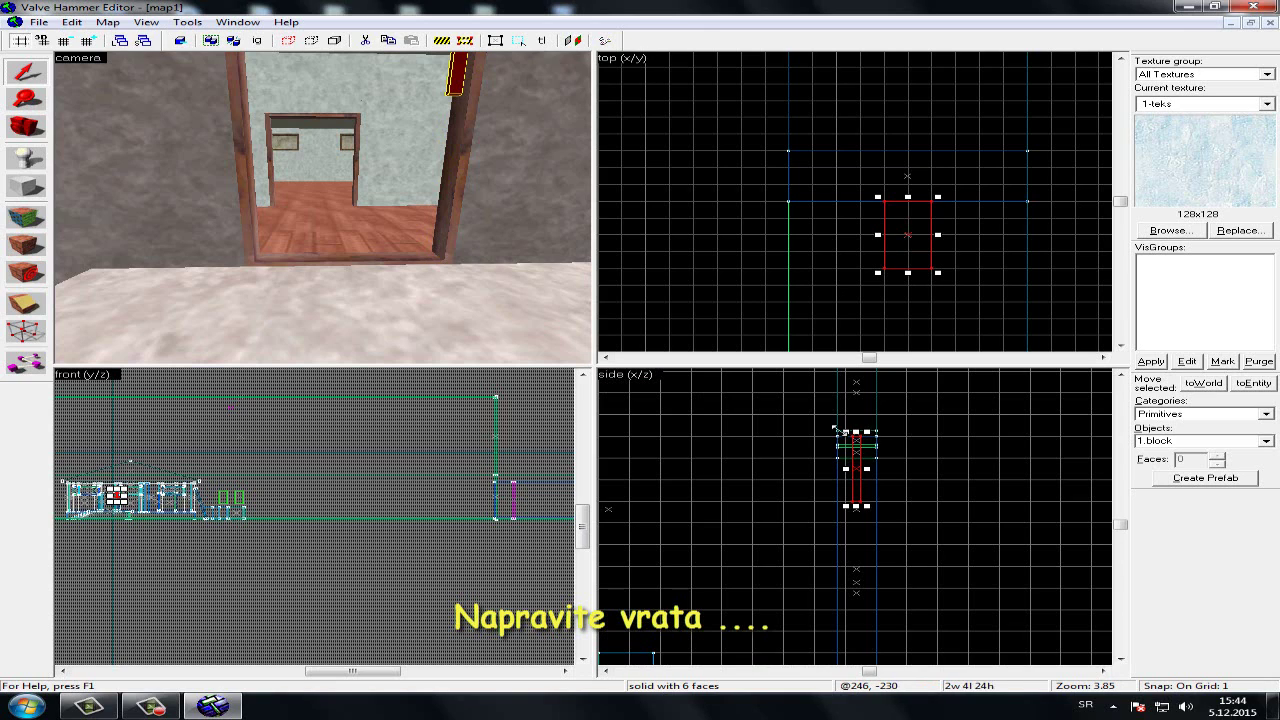
{"action": "left_click_drag", "start_coordinate": [856, 433], "coordinate": [925, 585]}
{"action": "scroll", "coordinate": [869, 454], "scroll_direction": "up", "scroll_amount": 4}
Narrow the small block on the door frame to 1 unit wide
{"action": "left_click", "coordinate": [27, 127]}
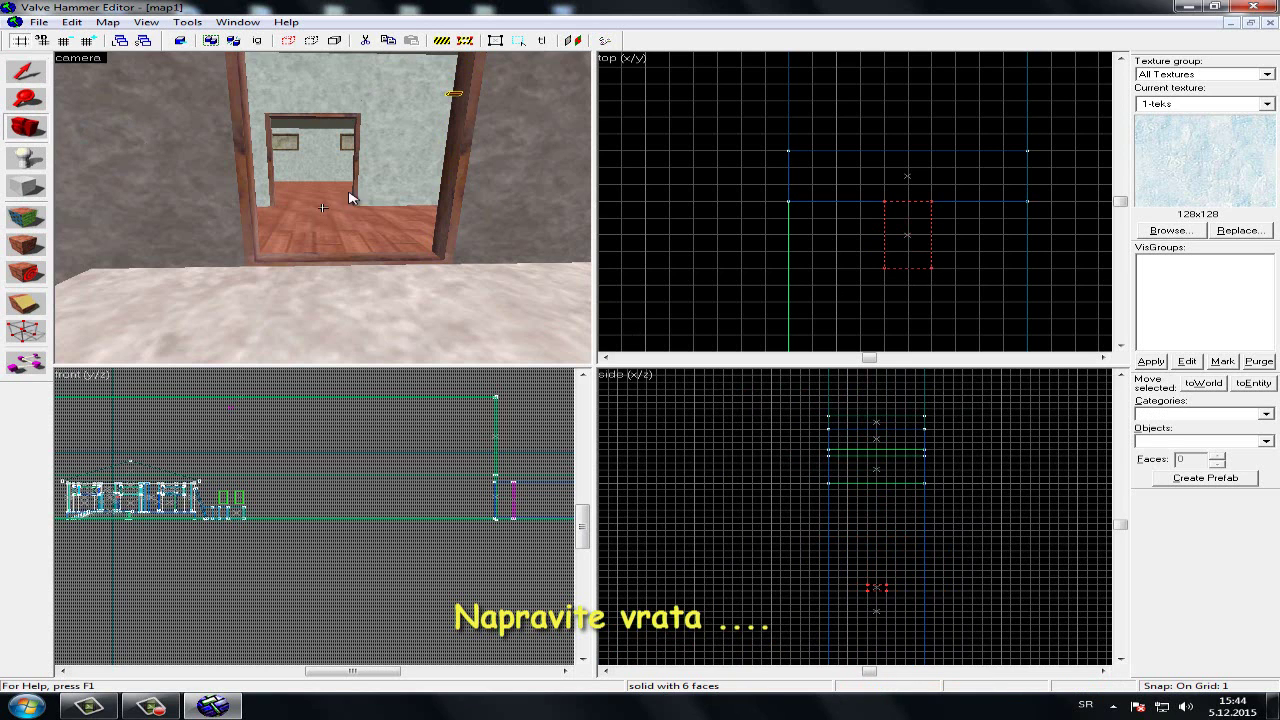
{"action": "left_click_drag", "start_coordinate": [351, 197], "coordinate": [311, 211]}
{"action": "scroll", "coordinate": [320, 211], "scroll_direction": "up", "scroll_amount": 5}
{"action": "scroll", "coordinate": [311, 211], "scroll_direction": "down", "scroll_amount": 1}
{"action": "left_click", "coordinate": [27, 71]}
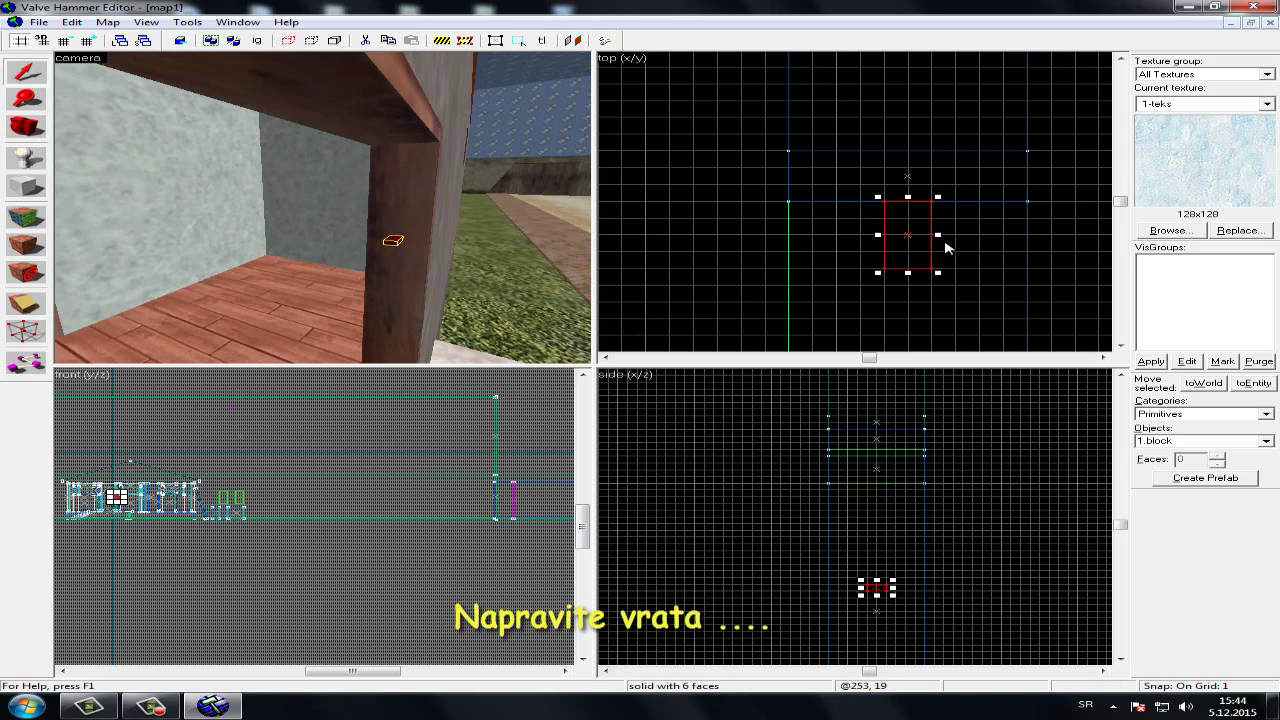
{"action": "left_click_drag", "start_coordinate": [877, 231], "coordinate": [902, 234]}
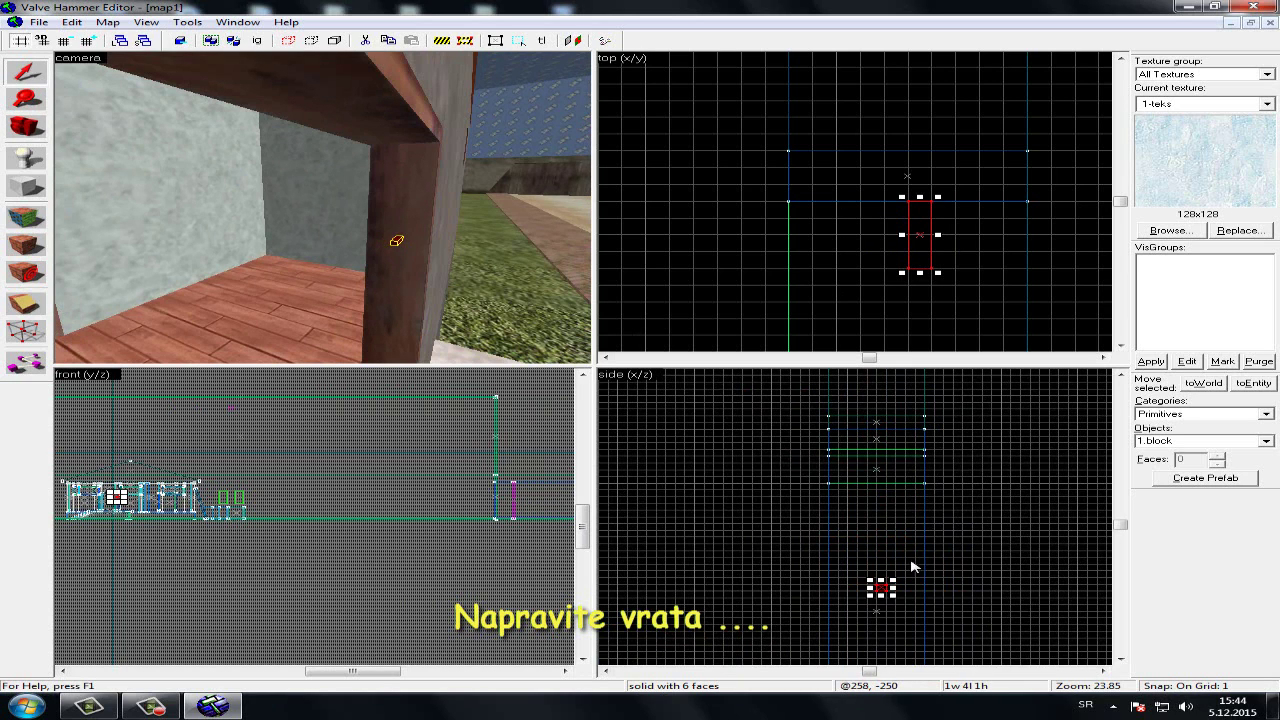
Raise the small hinge block along the post and copy it just below, forming a pair about 7 units tall
{"action": "left_click_drag", "start_coordinate": [881, 588], "coordinate": [881, 535]}
{"action": "scroll", "coordinate": [779, 465], "scroll_direction": "up", "scroll_amount": 1}
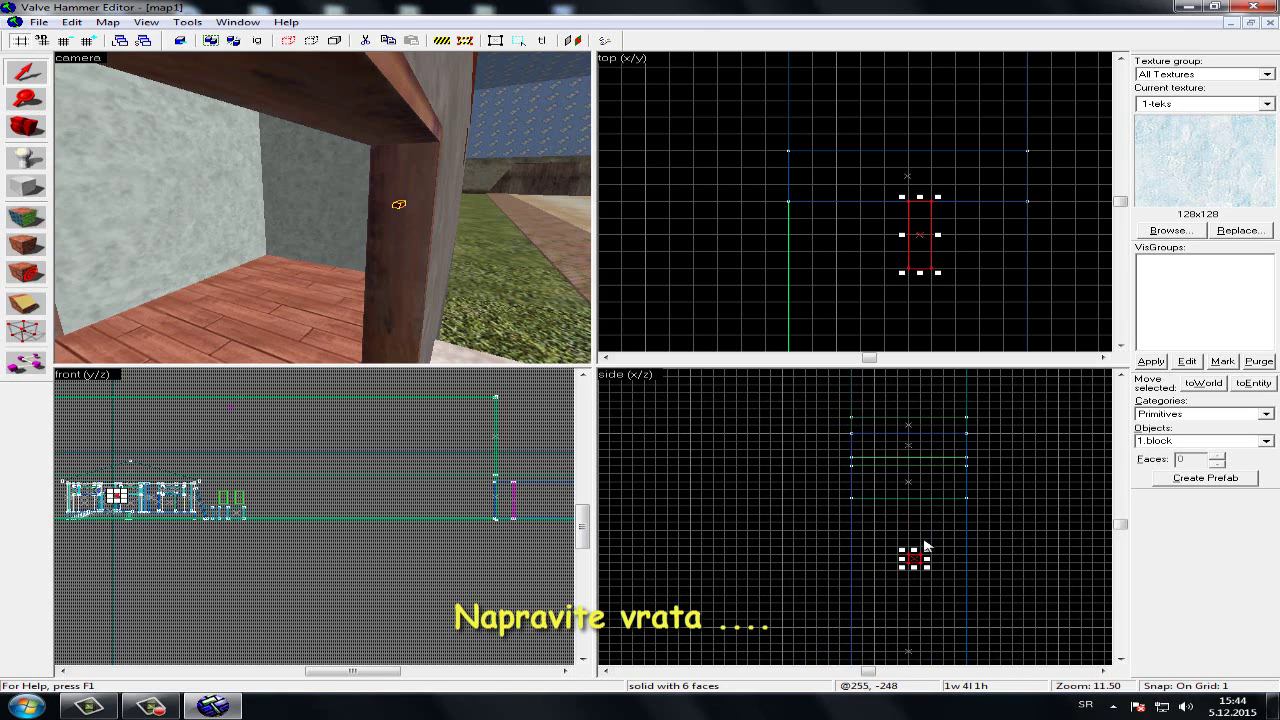
{"action": "scroll", "coordinate": [925, 545], "scroll_direction": "down", "scroll_amount": 4}
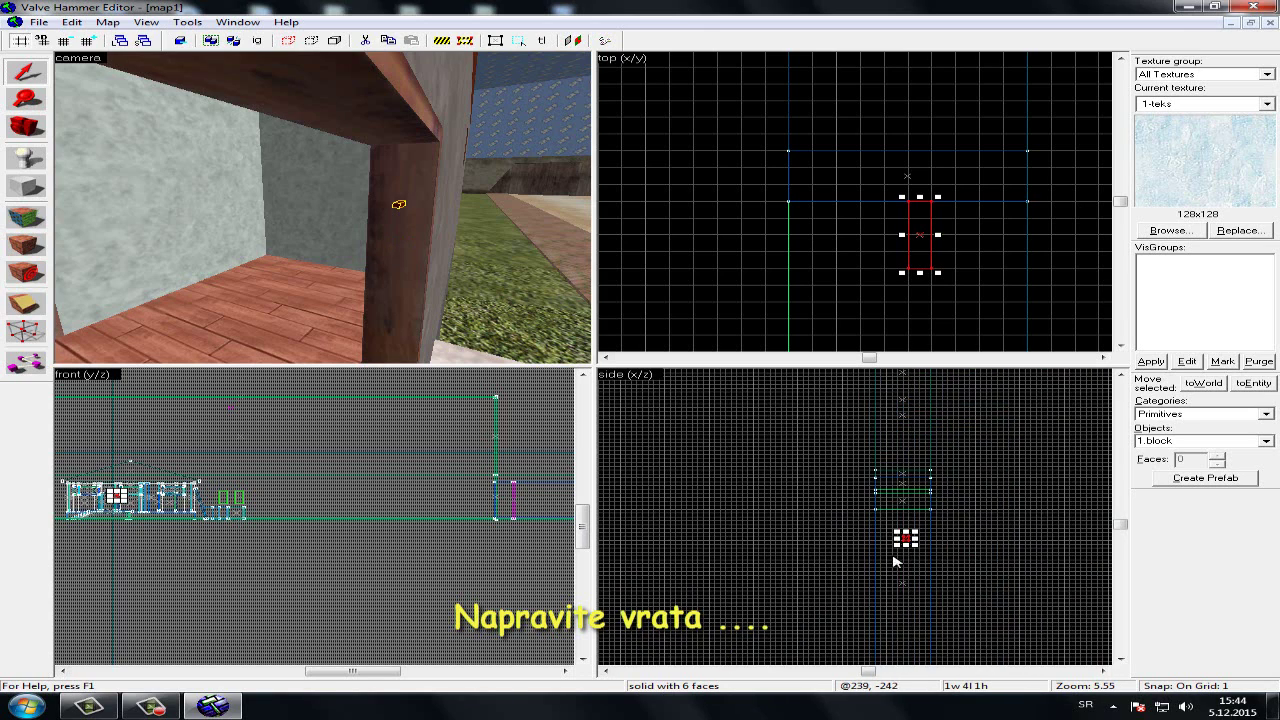
{"action": "scroll", "coordinate": [893, 561], "scroll_direction": "up", "scroll_amount": 5}
{"action": "mouse_move", "coordinate": [943, 538]}
{"action": "left_mouse_down"}
{"action": "mouse_move", "coordinate": [943, 609]}
{"action": "mouse_move", "coordinate": [960, 640]}
{"action": "mouse_move", "coordinate": [951, 557]}
{"action": "mouse_move", "coordinate": [935, 552]}
{"action": "left_mouse_up"}
Select both small hinge blocks and place a copy of the pair lower on the same post
{"action": "key", "text": "w"}
{"action": "key", "text": "d"}
{"action": "key", "text": "s"}
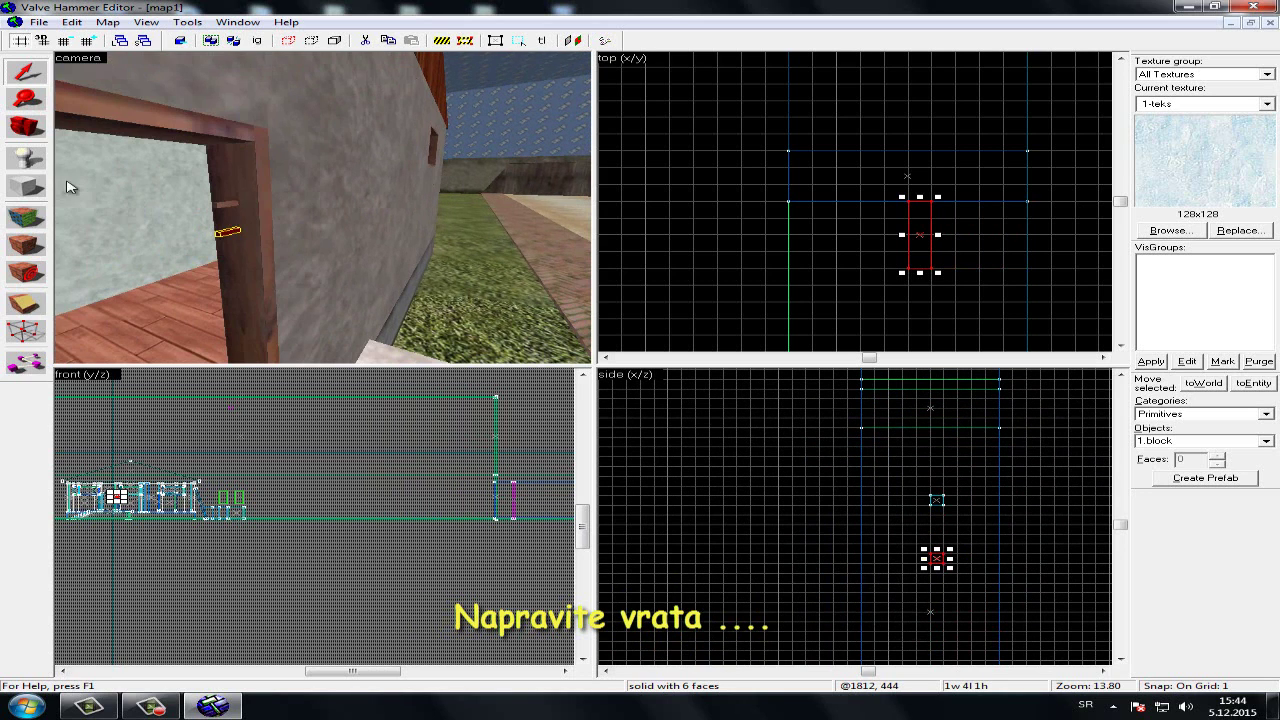
{"action": "left_click", "coordinate": [38, 130]}
{"action": "left_click_drag", "start_coordinate": [180, 180], "coordinate": [320, 208]}
{"action": "left_click", "coordinate": [40, 80]}
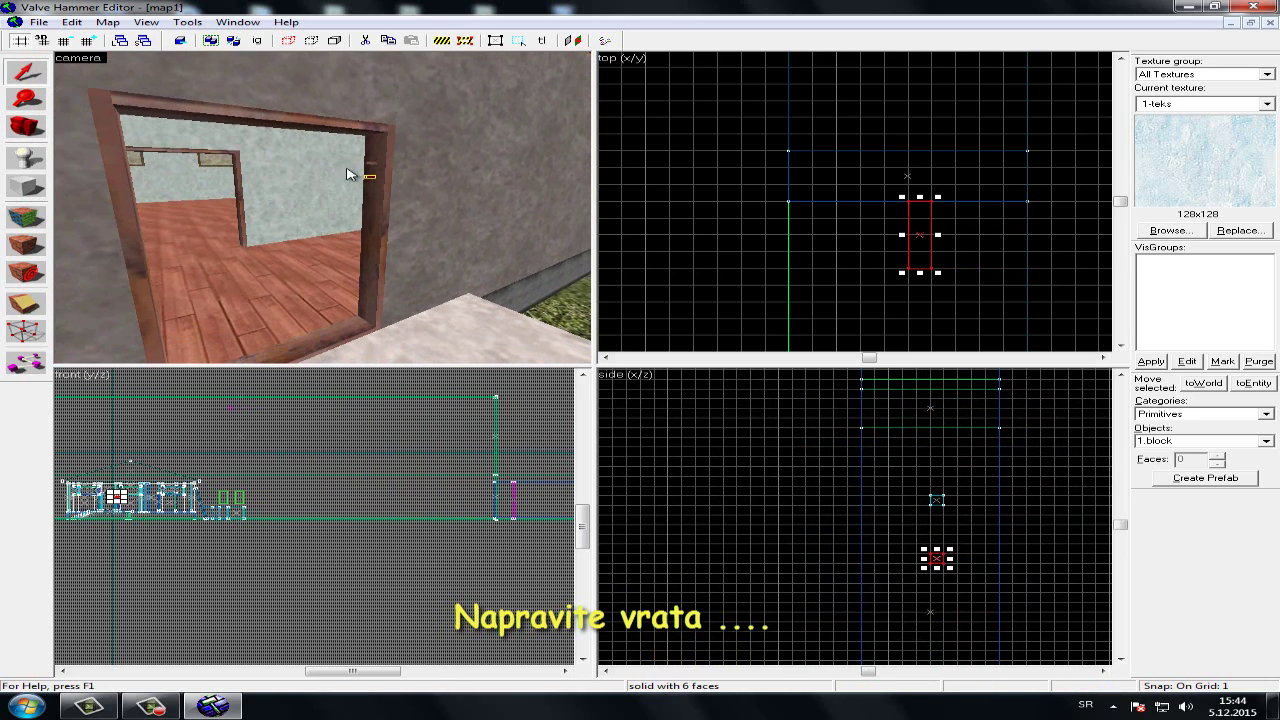
{"action": "left_click", "coordinate": [370, 163], "text": "ctrl"}
{"action": "scroll", "coordinate": [1001, 467], "scroll_direction": "down", "scroll_amount": 7}
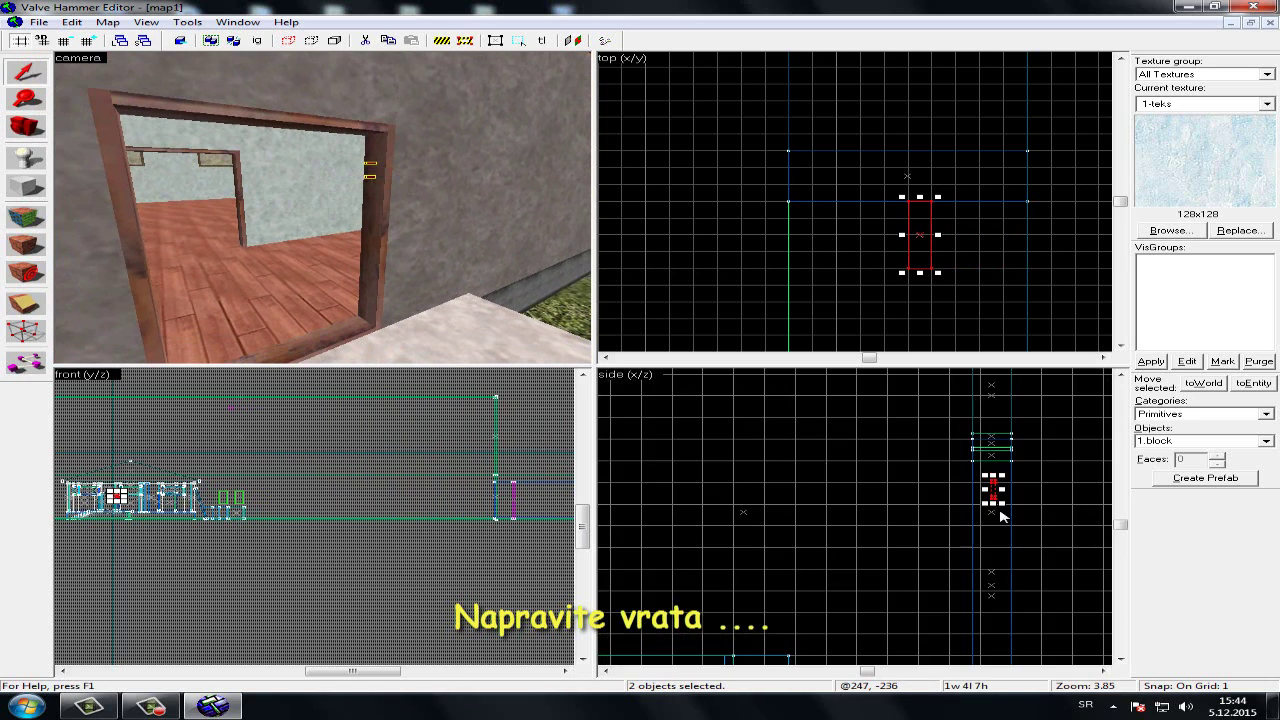
{"action": "left_click_drag", "start_coordinate": [993, 490], "coordinate": [1074, 566]}
{"action": "scroll", "coordinate": [1034, 685], "scroll_direction": "down", "scroll_amount": 3}
{"action": "scroll", "coordinate": [1010, 550], "scroll_direction": "up", "scroll_amount": 8}
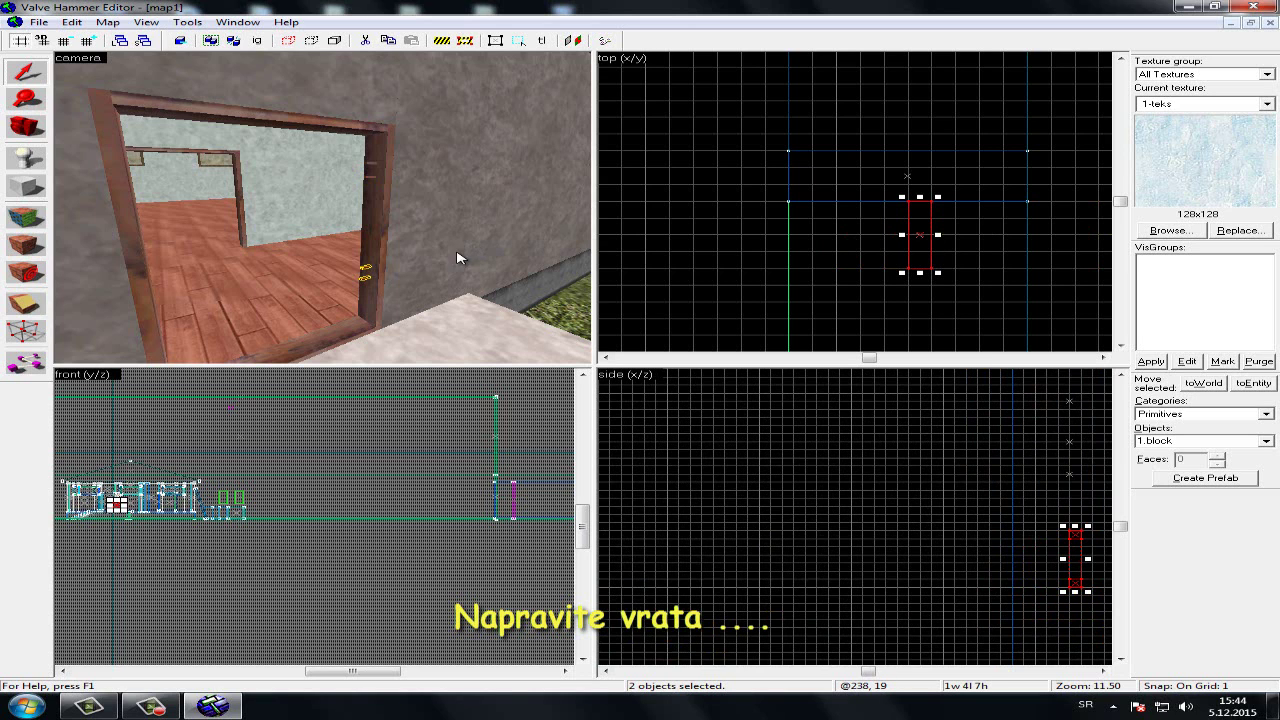
Move the copied hinge pair further down, close to the bottom of the post
{"action": "scroll", "coordinate": [912, 505], "scroll_direction": "down", "scroll_amount": 3}
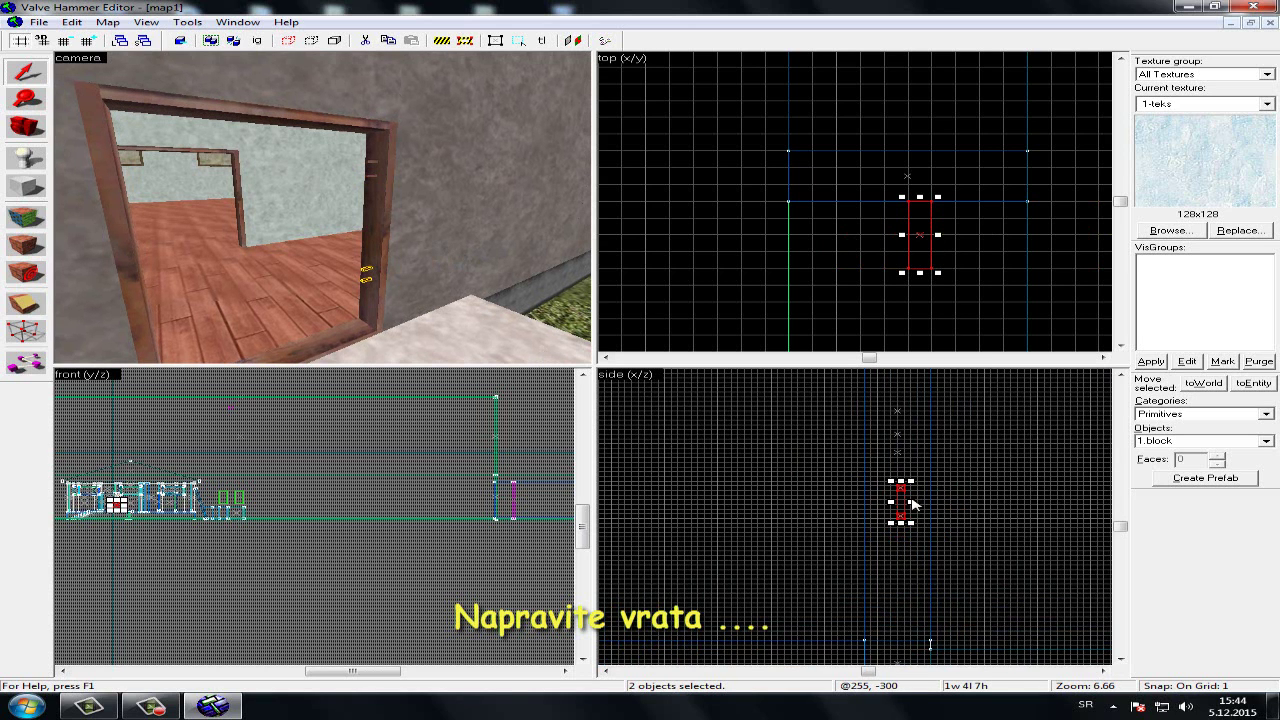
{"action": "left_click_drag", "start_coordinate": [900, 492], "coordinate": [899, 572]}
{"action": "scroll", "coordinate": [419, 187], "scroll_direction": "up", "scroll_amount": 2}
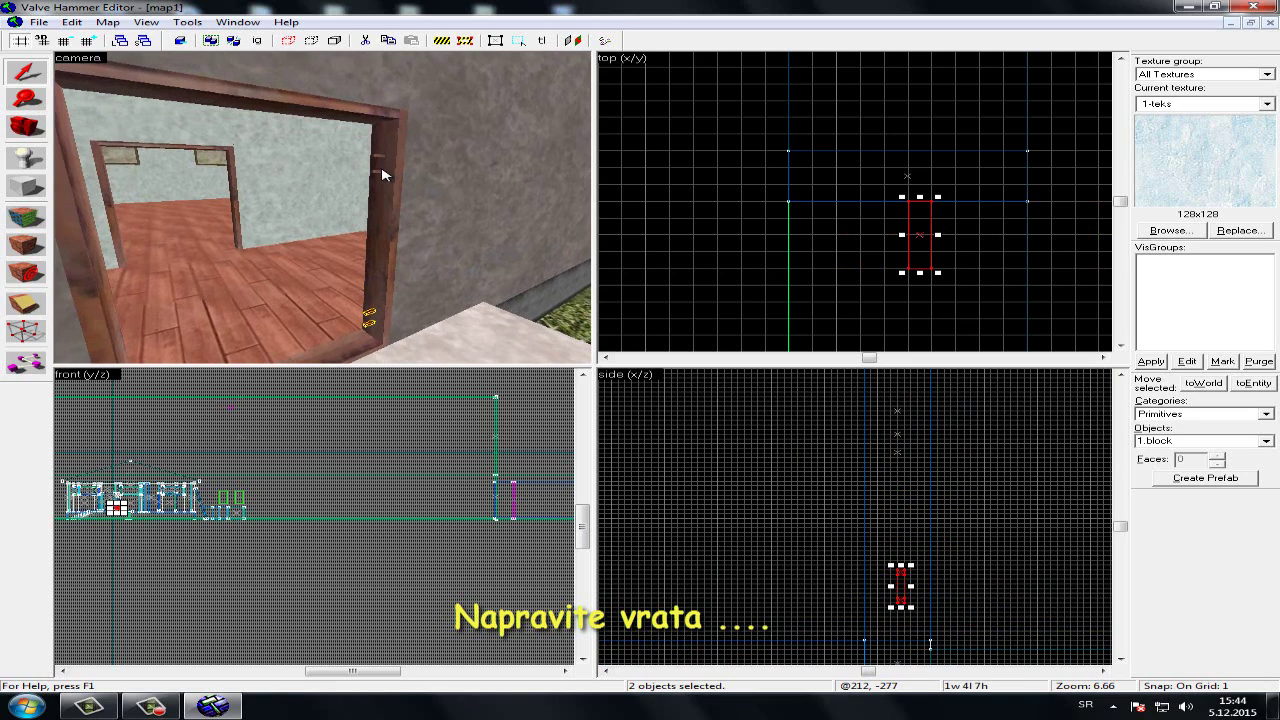
Select the two upper hinge blocks and move them slightly higher on the post
{"action": "left_click", "coordinate": [376, 169], "text": "ctrl"}
{"action": "left_click", "coordinate": [379, 156]}
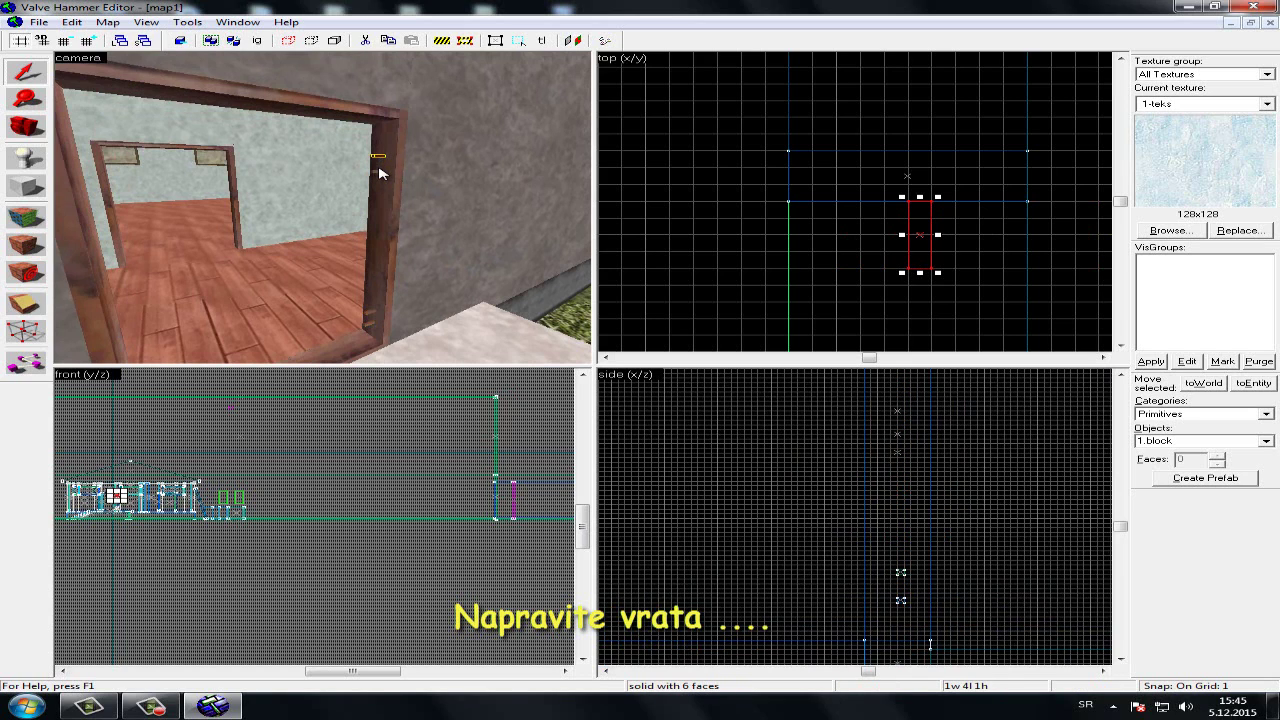
{"action": "left_click", "coordinate": [379, 166], "text": "ctrl"}
{"action": "left_click", "coordinate": [381, 174], "text": "ctrl"}
{"action": "left_click", "coordinate": [376, 172], "text": "ctrl"}
{"action": "scroll", "coordinate": [897, 503], "scroll_direction": "up", "scroll_amount": 5}
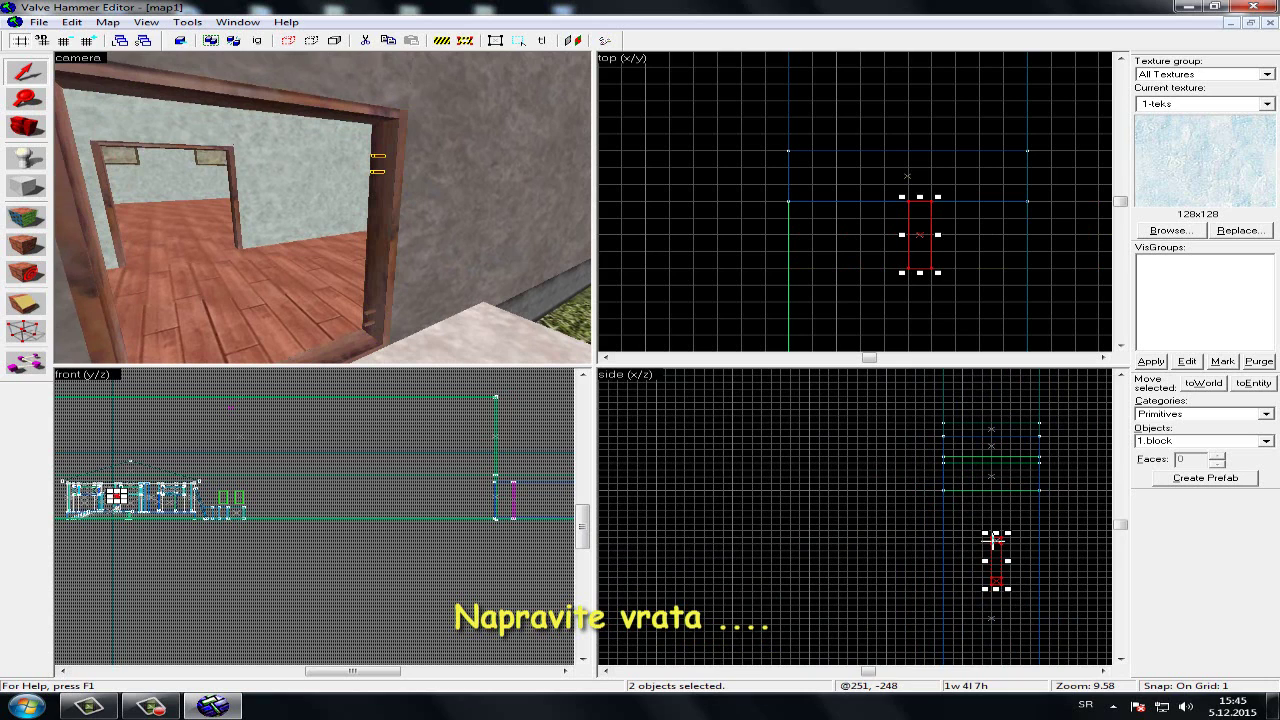
{"action": "left_click_drag", "start_coordinate": [995, 540], "coordinate": [992, 520]}
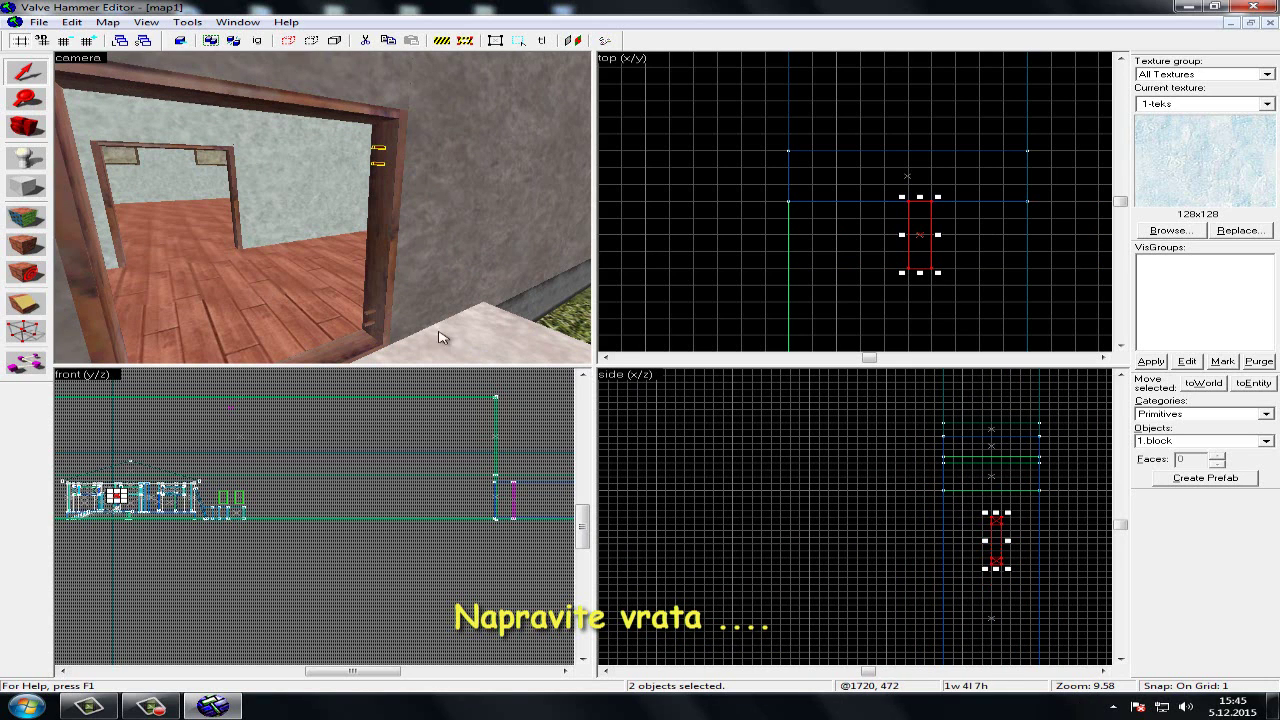
Add the two lower hinge blocks to the selection and apply the METAL_BORD01 texture to all four, then deselect them
{"action": "left_click", "coordinate": [368, 318], "text": "ctrl"}
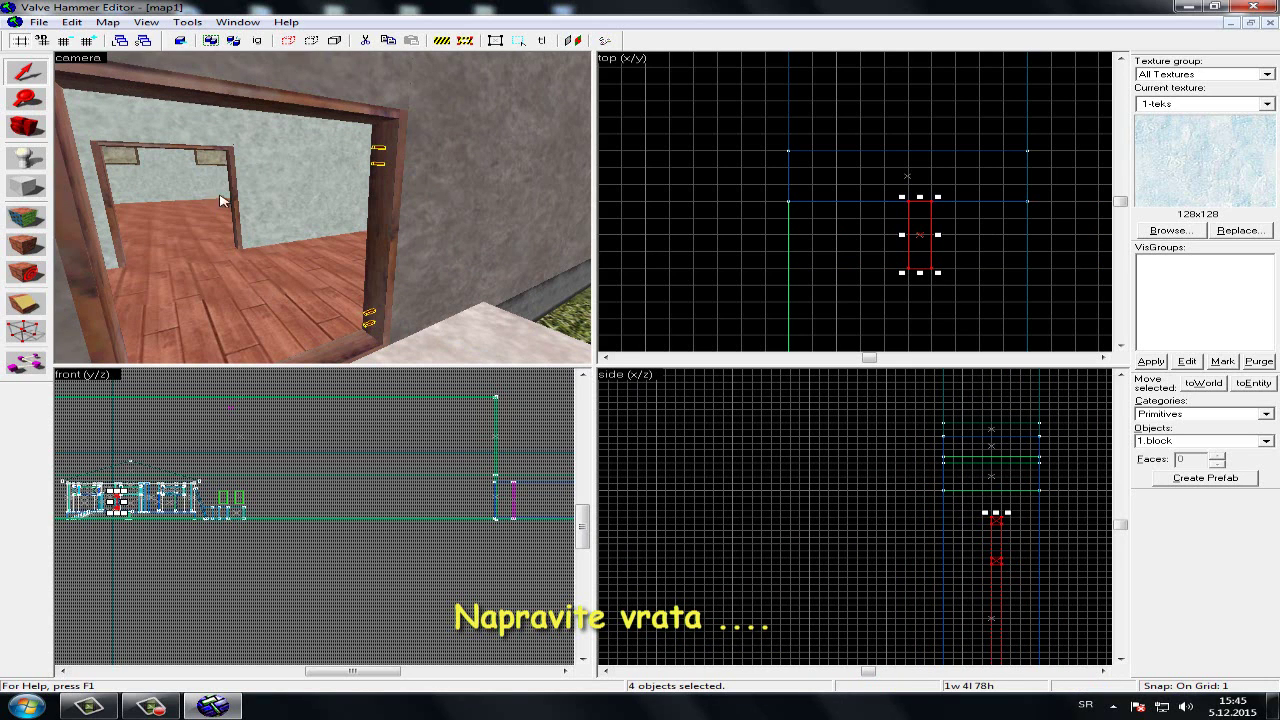
{"action": "key", "text": "d"}
{"action": "left_click", "coordinate": [26, 126]}
{"action": "left_click_drag", "start_coordinate": [326, 213], "coordinate": [343, 229]}
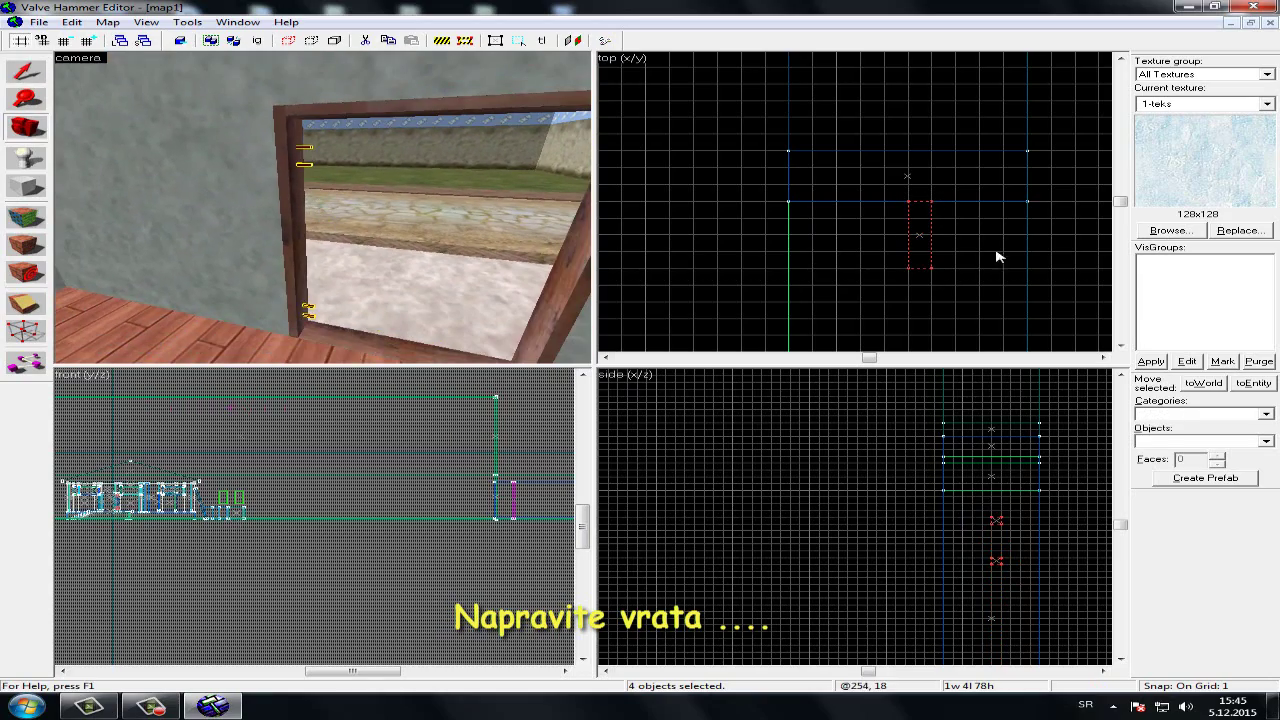
{"action": "left_click", "coordinate": [1166, 231]}
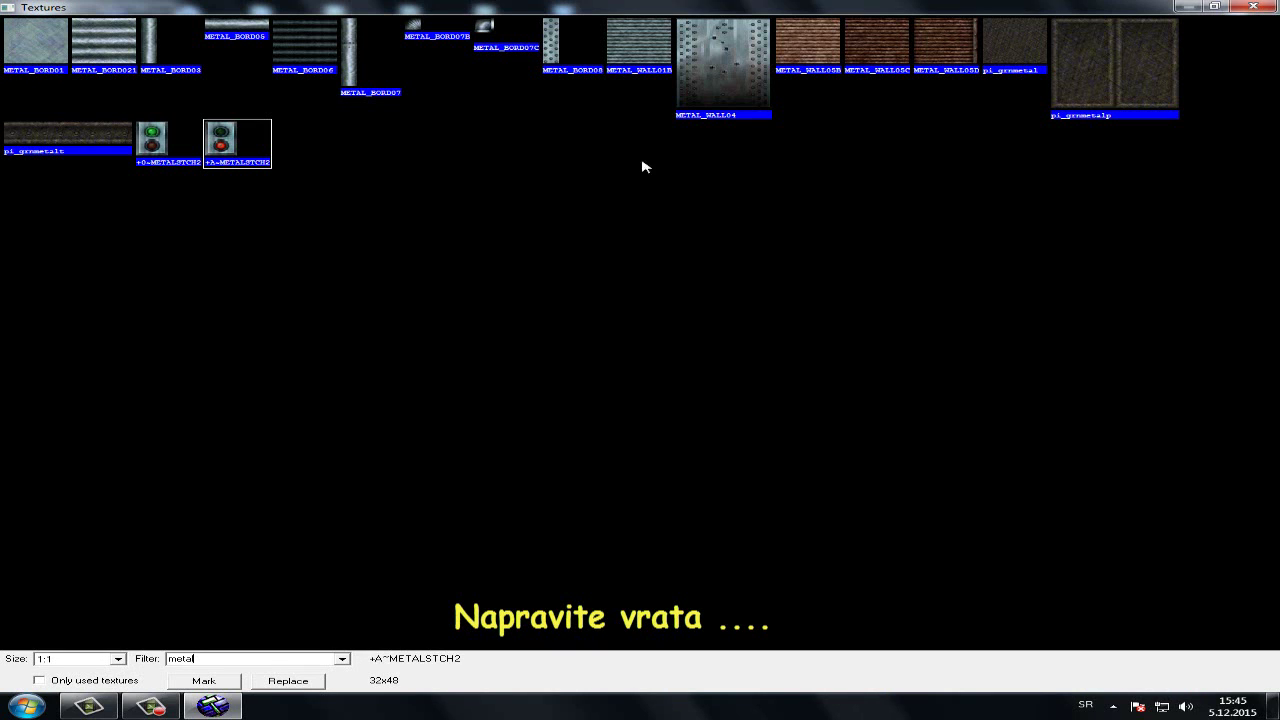
{"action": "double_click", "coordinate": [45, 45]}
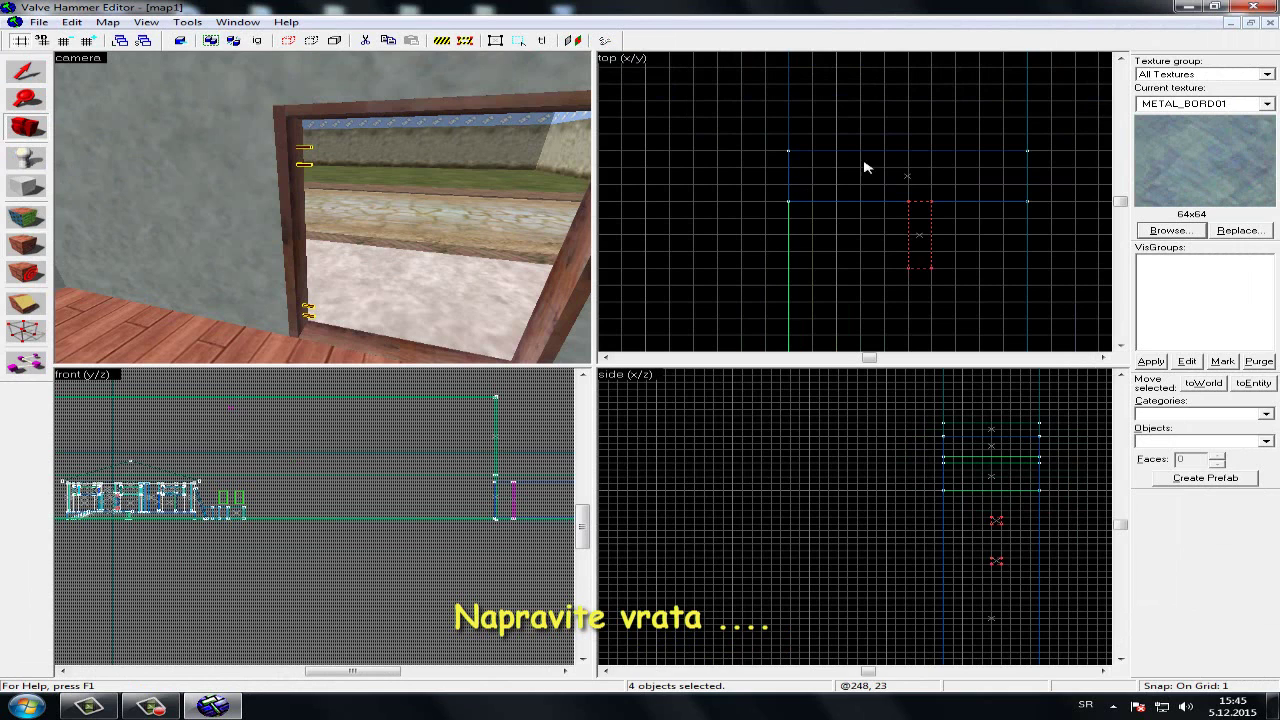
{"action": "left_click", "coordinate": [26, 71]}
{"action": "left_click", "coordinate": [712, 176]}
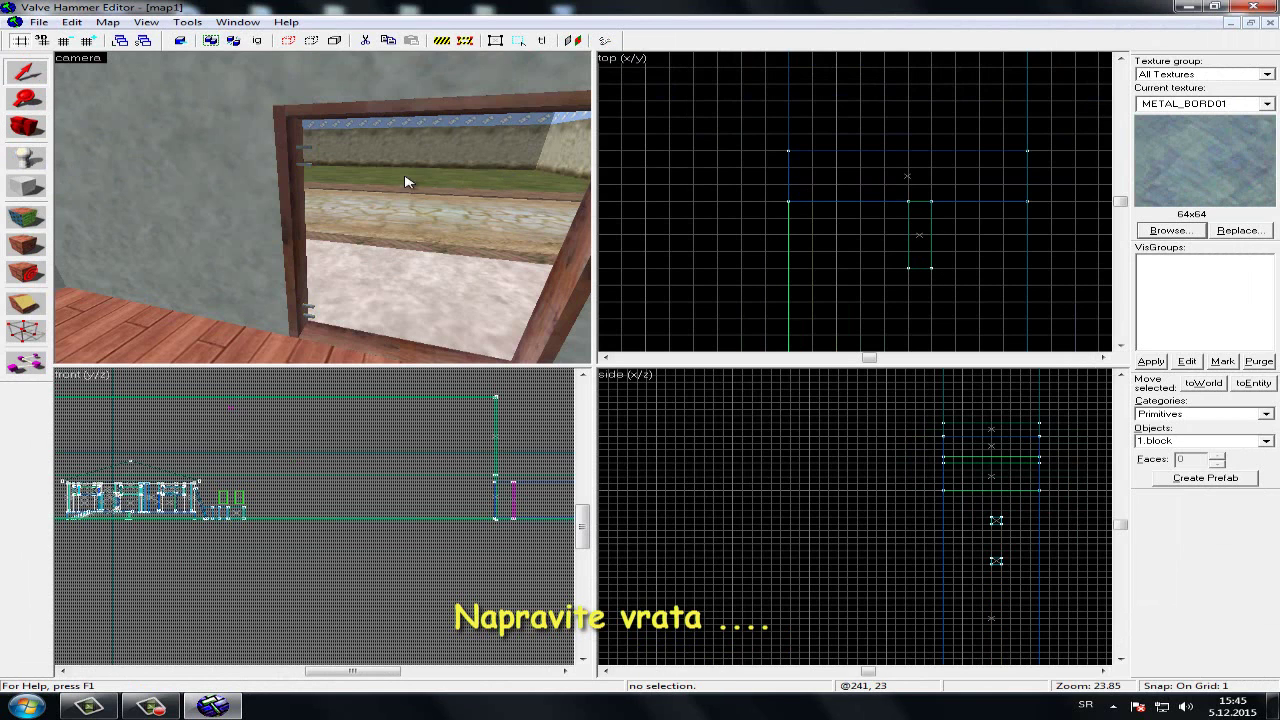
Copy the door post opposite the hinges and resize the copy into a door panel 3 wide, 59 long and 98 high
{"action": "scroll", "coordinate": [334, 168], "scroll_direction": "up", "scroll_amount": 3}
{"action": "scroll", "coordinate": [335, 168], "scroll_direction": "down", "scroll_amount": 5}
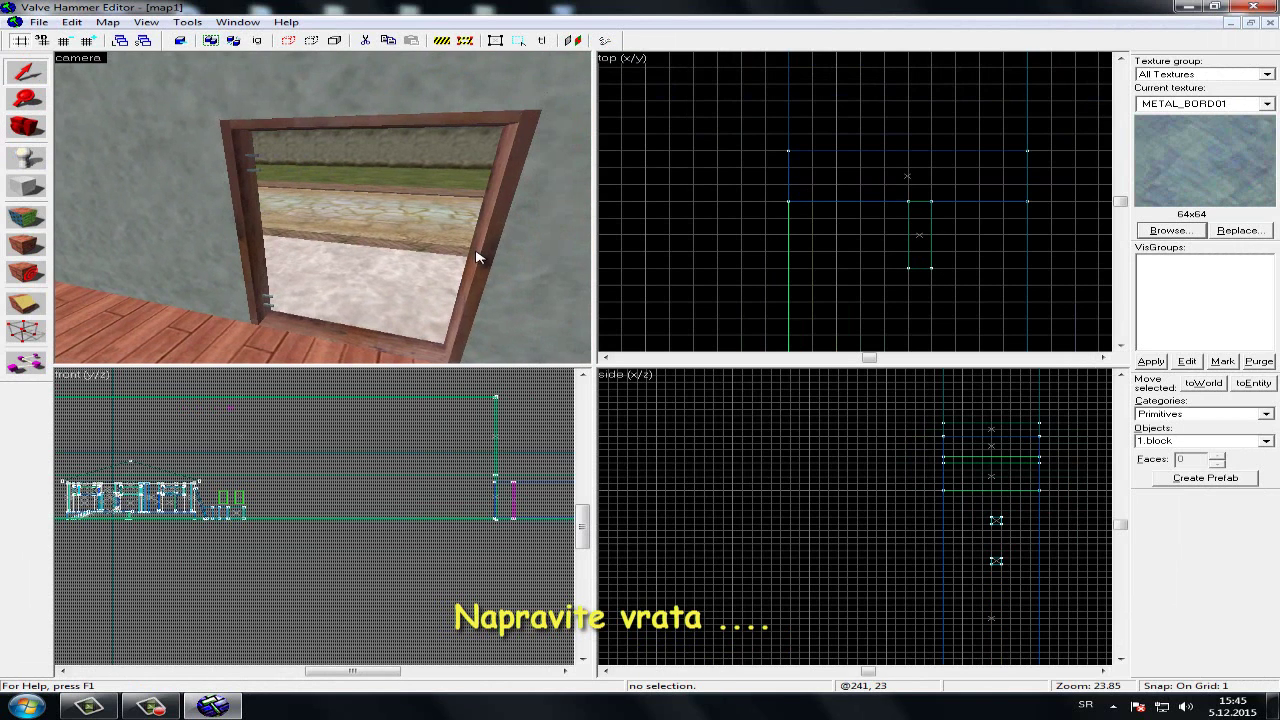
{"action": "left_click", "coordinate": [481, 247]}
{"action": "scroll", "coordinate": [827, 210], "scroll_direction": "up", "scroll_amount": 5}
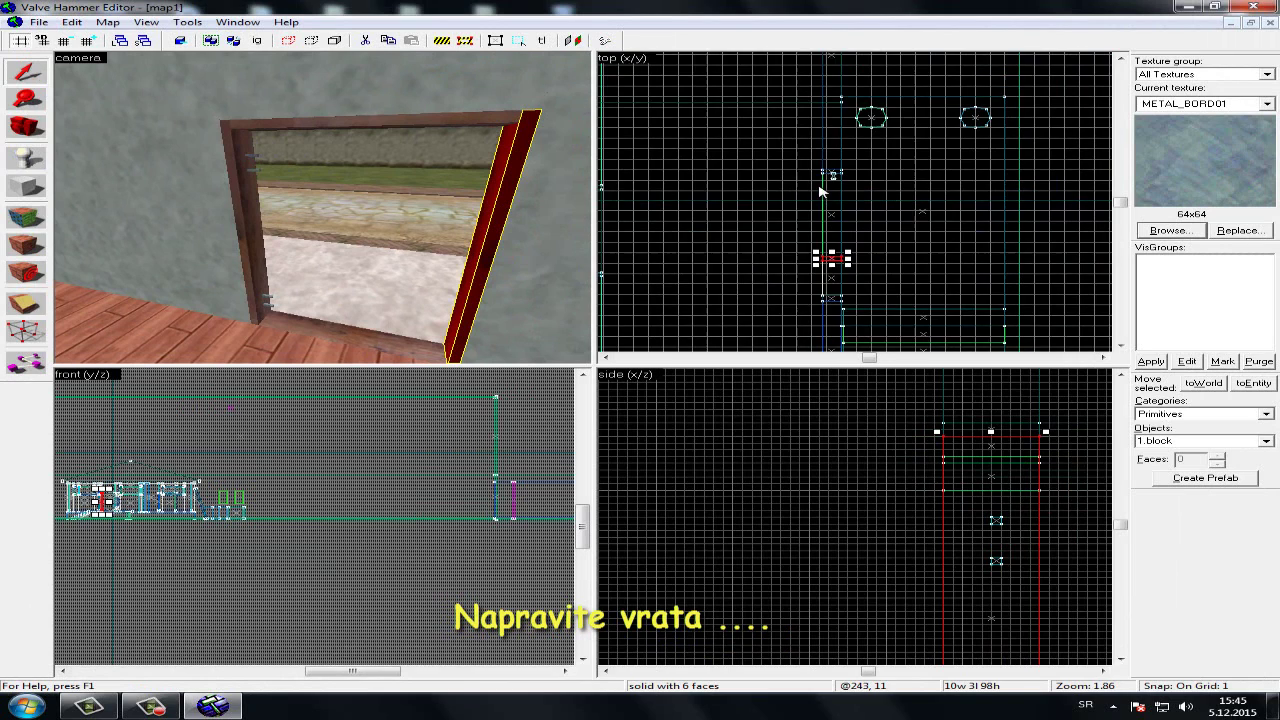
{"action": "scroll", "coordinate": [852, 262], "scroll_direction": "up", "scroll_amount": 5}
{"action": "mouse_move", "coordinate": [903, 283]}
{"action": "left_mouse_down"}
{"action": "mouse_move", "coordinate": [894, 269]}
{"action": "mouse_move", "coordinate": [933, 263]}
{"action": "mouse_move", "coordinate": [969, 226]}
{"action": "mouse_move", "coordinate": [920, 63]}
{"action": "mouse_move", "coordinate": [931, 43]}
{"action": "mouse_move", "coordinate": [931, 106]}
{"action": "mouse_move", "coordinate": [981, 90]}
{"action": "left_mouse_up"}
{"action": "scroll", "coordinate": [969, 226], "scroll_direction": "down", "scroll_amount": 3}
{"action": "scroll", "coordinate": [925, 52], "scroll_direction": "down", "scroll_amount": 4}
{"action": "scroll", "coordinate": [923, 80], "scroll_direction": "up", "scroll_amount": 8}
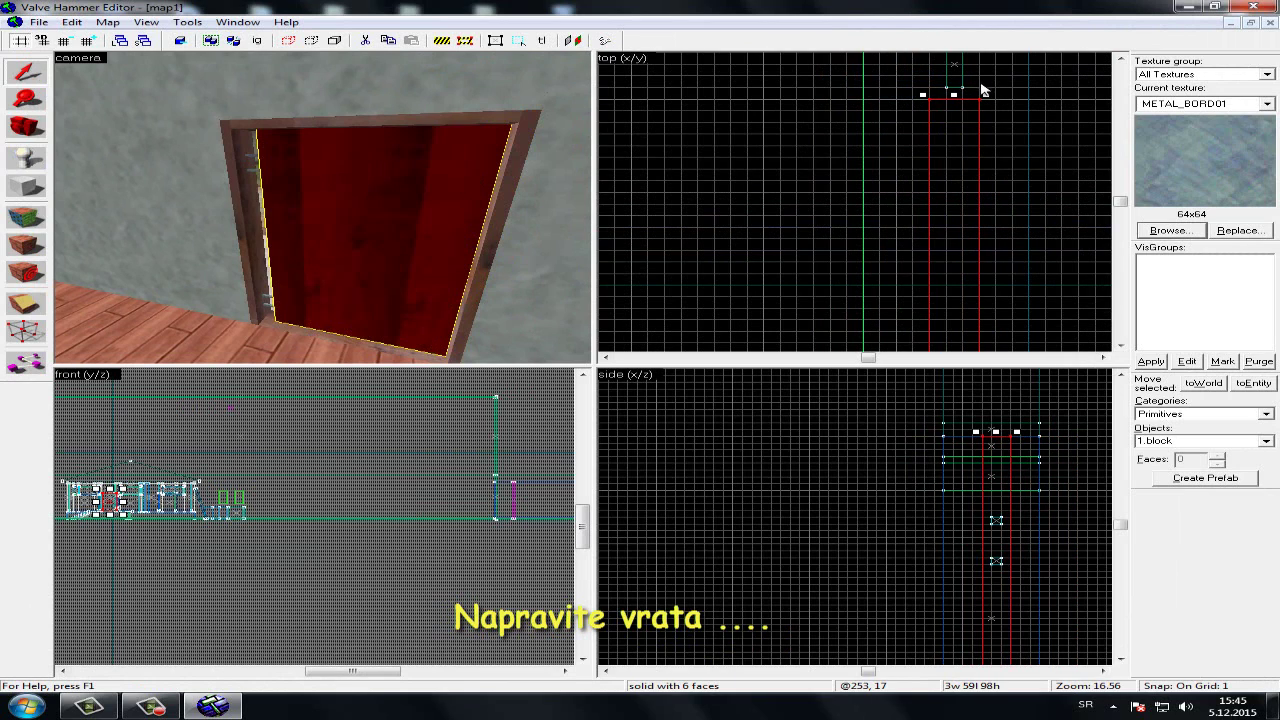
Lower the door panel's top edge below the frame header, making the panel 95 units high
{"action": "key", "text": "w"}
{"action": "key", "text": "a"}
{"action": "key", "text": "s"}
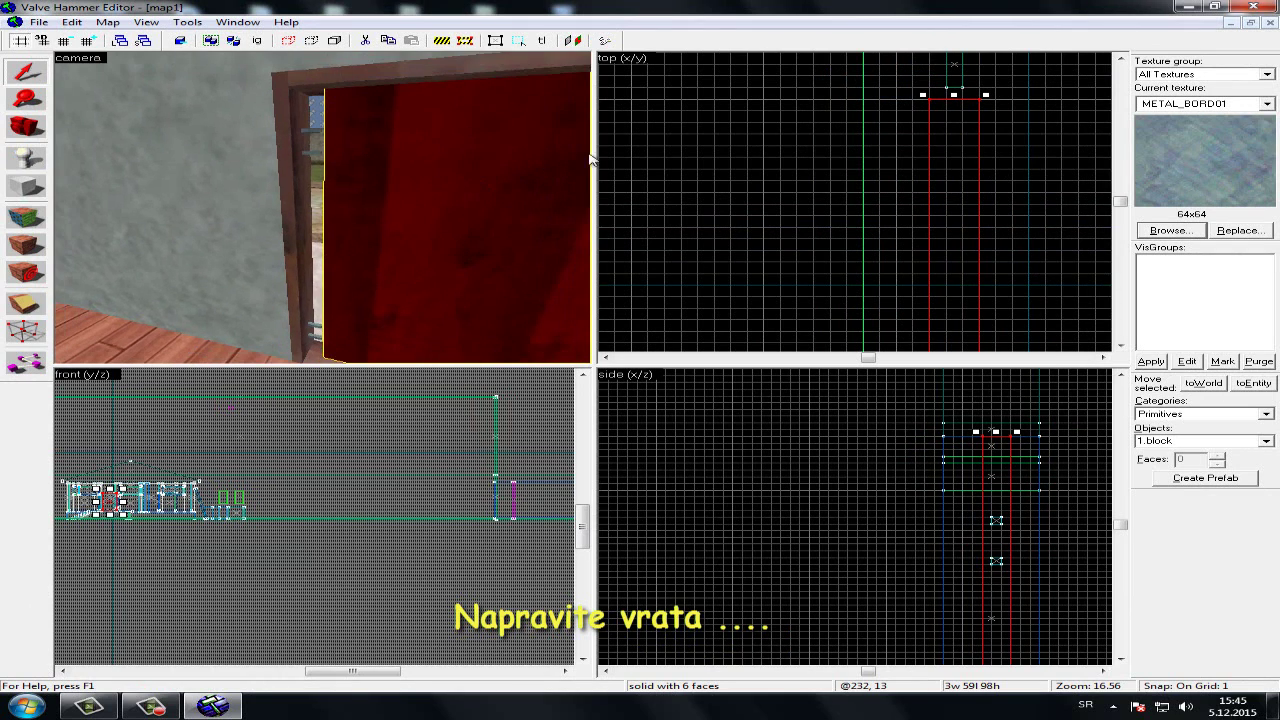
{"action": "left_click", "coordinate": [31, 128]}
{"action": "left_click_drag", "start_coordinate": [323, 208], "coordinate": [323, 208]}
{"action": "scroll", "coordinate": [300, 200], "scroll_direction": "up", "scroll_amount": 2}
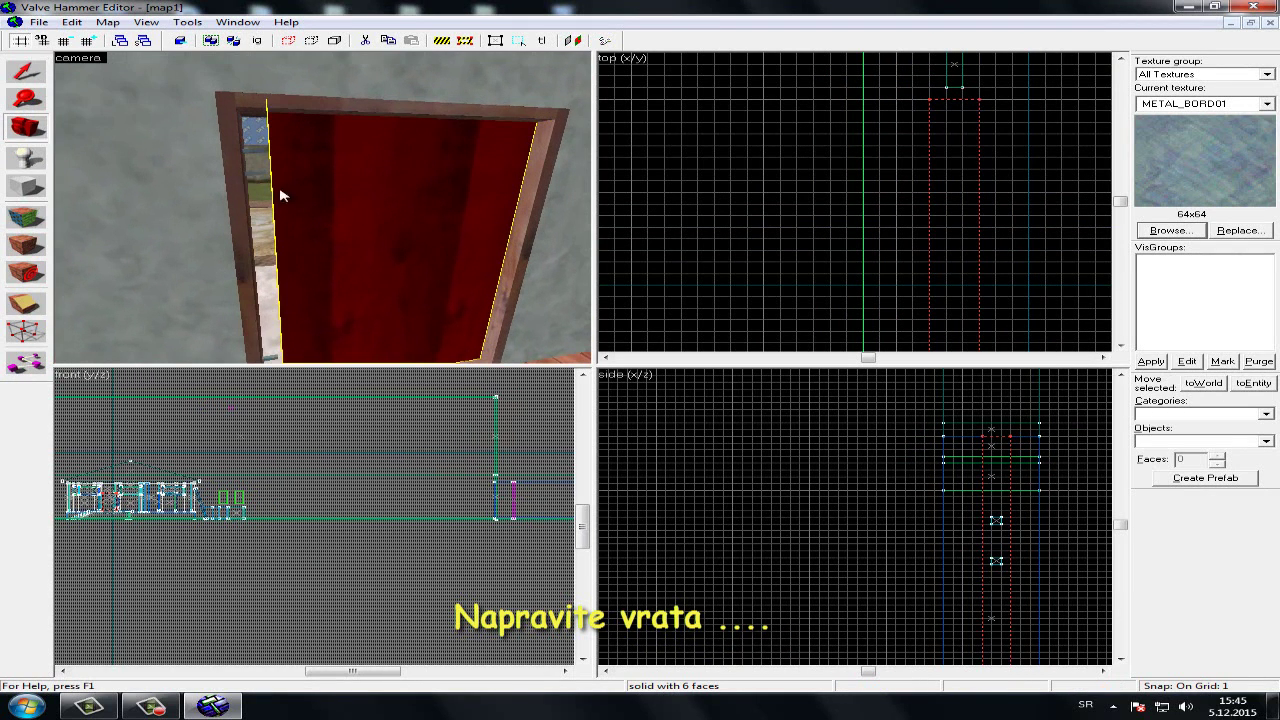
{"action": "left_click", "coordinate": [26, 70]}
{"action": "scroll", "coordinate": [893, 503], "scroll_direction": "up", "scroll_amount": 3}
{"action": "left_click", "coordinate": [426, 124], "text": "ctrl"}
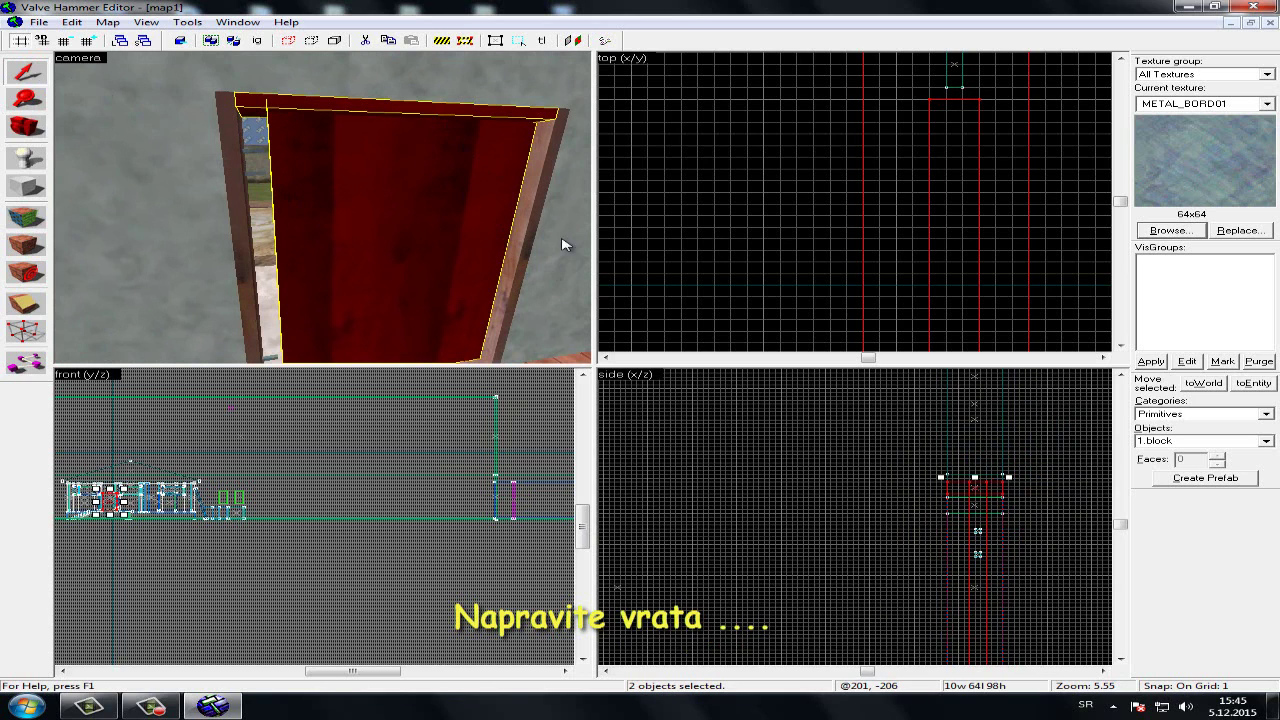
{"action": "scroll", "coordinate": [1040, 520], "scroll_direction": "up", "scroll_amount": 3}
{"action": "left_click", "coordinate": [436, 122], "text": "ctrl"}
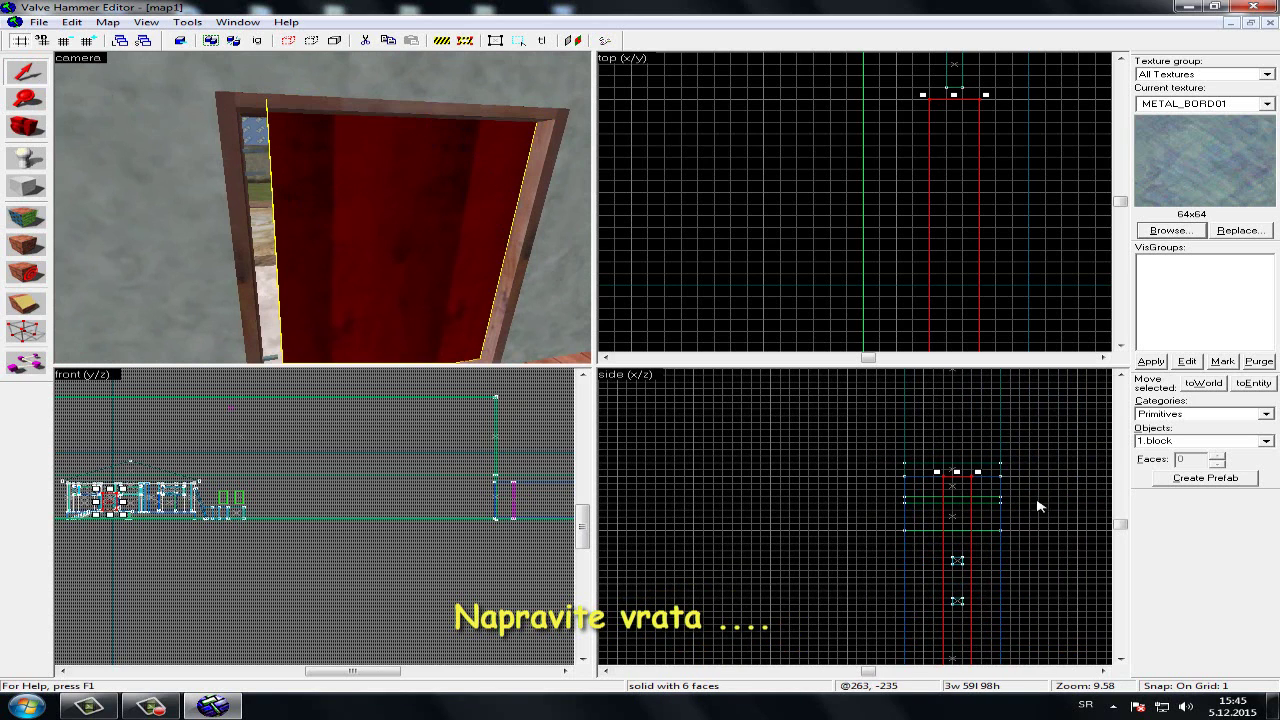
{"action": "left_click", "coordinate": [957, 480]}
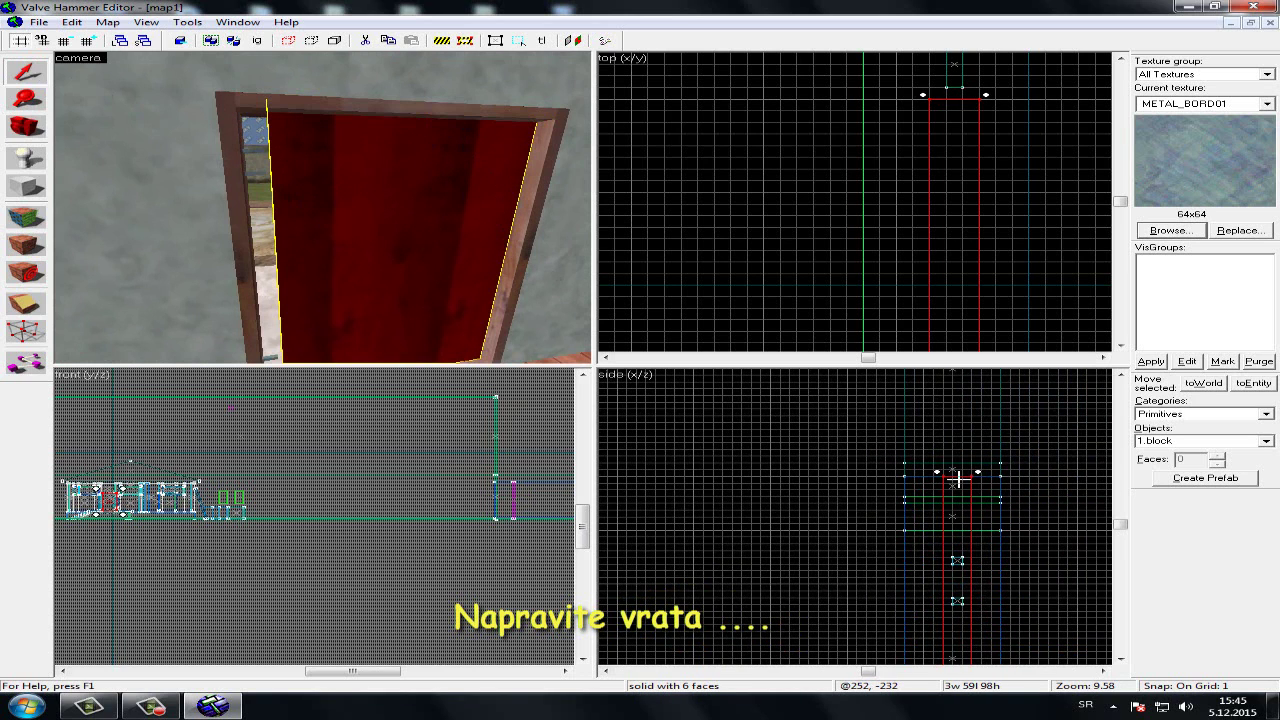
{"action": "scroll", "coordinate": [786, 466], "scroll_direction": "down", "scroll_amount": 7}
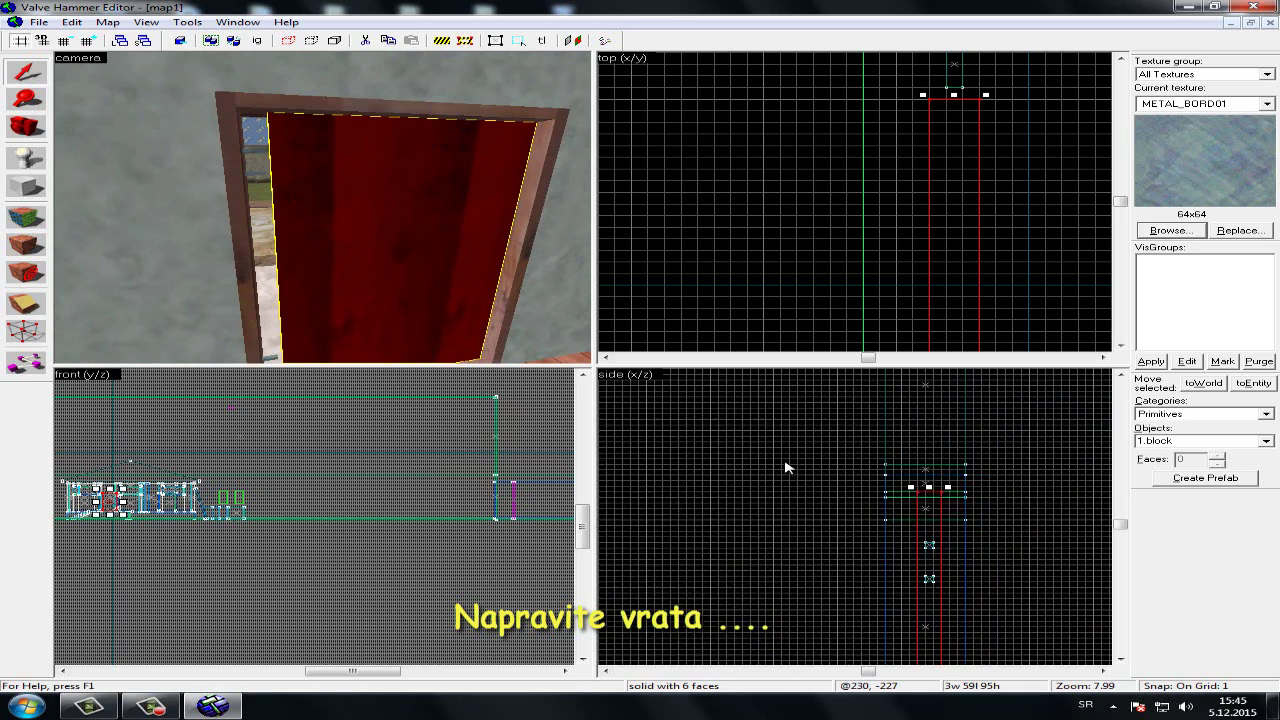
{"action": "scroll", "coordinate": [901, 571], "scroll_direction": "up", "scroll_amount": 6}
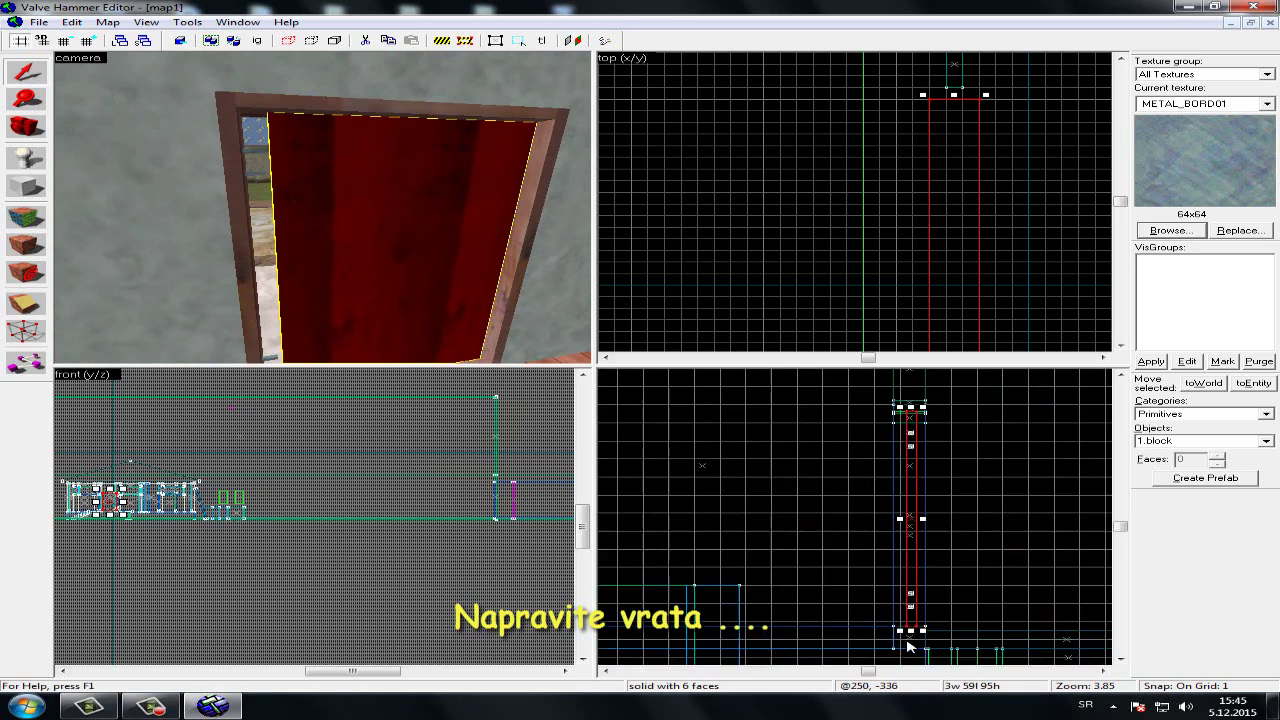
Check the panel's bottom against the sill and extend its hinge-side edge to meet the hinge blocks, making it 60 units long
{"action": "scroll", "coordinate": [464, 353], "scroll_direction": "down", "scroll_amount": 1}
{"action": "left_click", "coordinate": [439, 343], "text": "ctrl"}
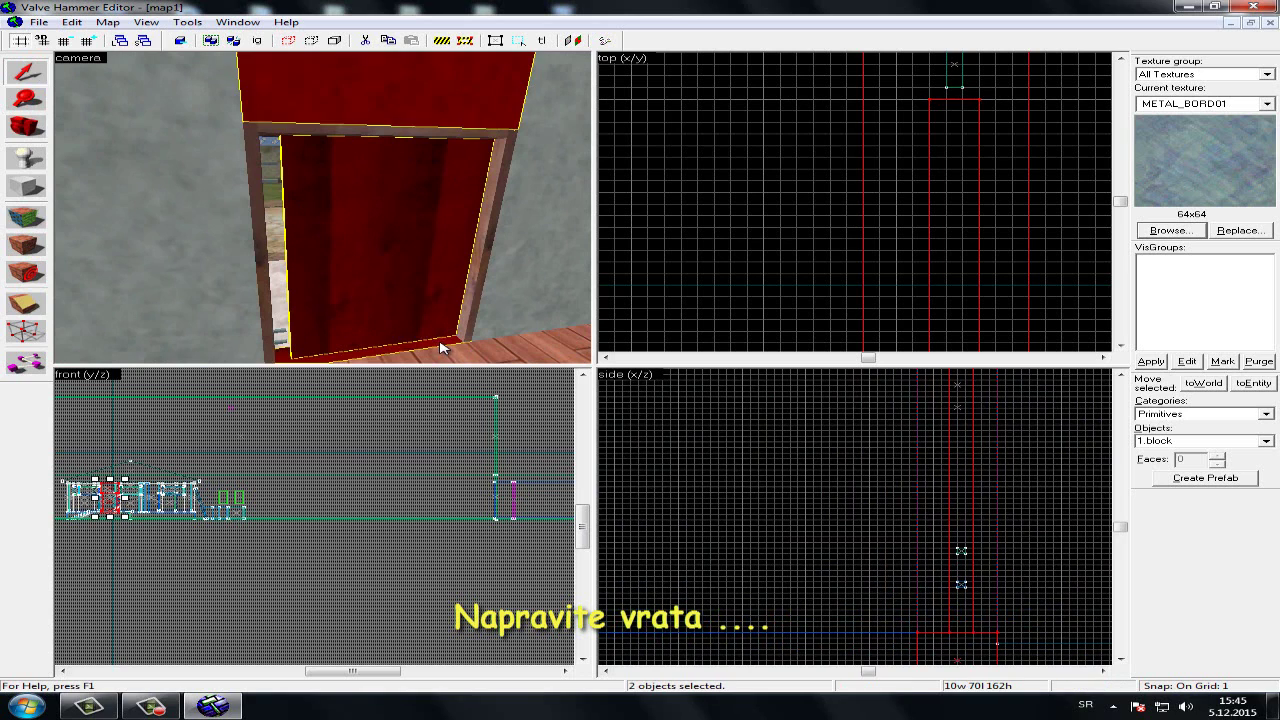
{"action": "left_click", "coordinate": [439, 343], "text": "ctrl"}
{"action": "scroll", "coordinate": [1060, 147], "scroll_direction": "down", "scroll_amount": 2}
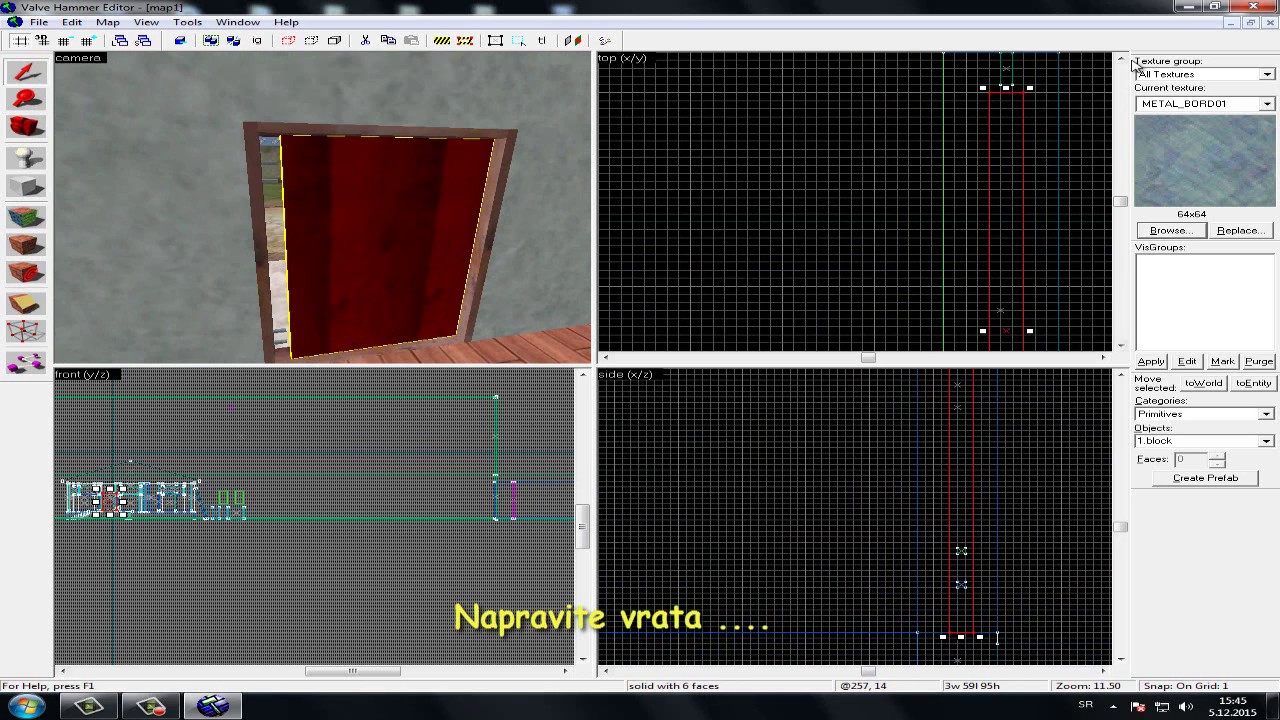
{"action": "scroll", "coordinate": [1030, 126], "scroll_direction": "up", "scroll_amount": 3}
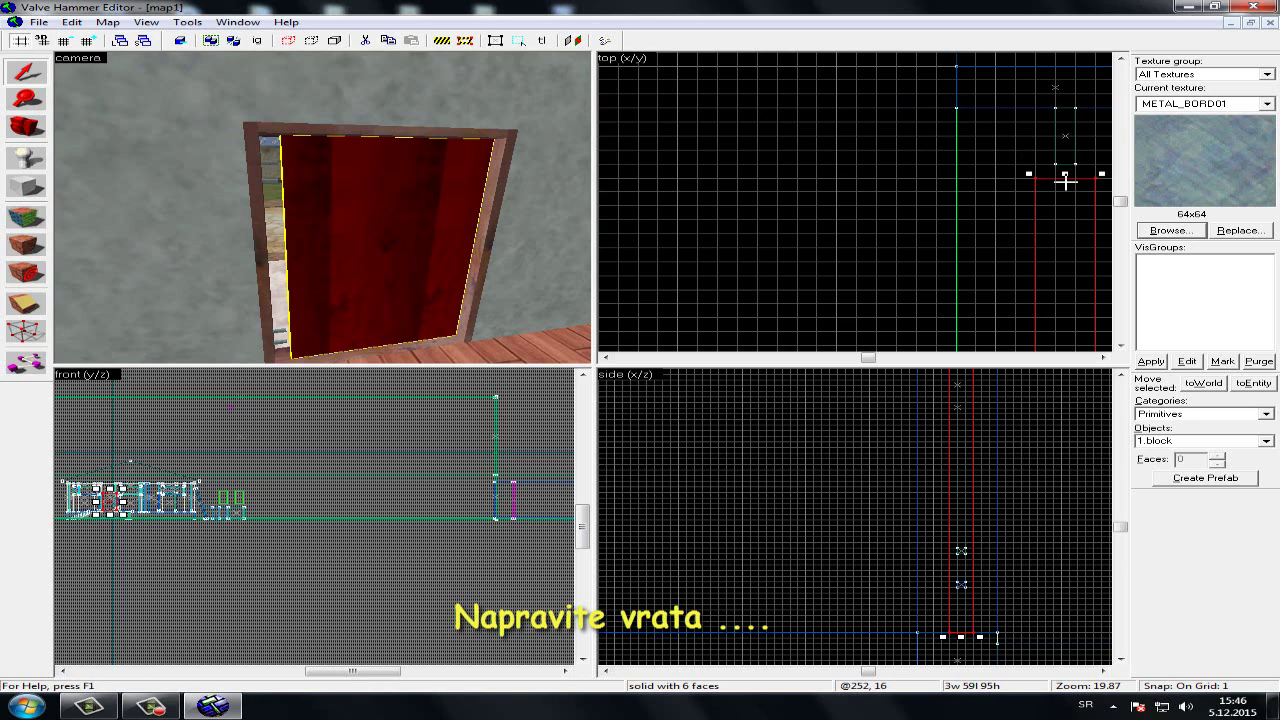
{"action": "left_click", "coordinate": [1065, 180]}
{"action": "left_click_drag", "start_coordinate": [1066, 174], "coordinate": [1066, 160]}
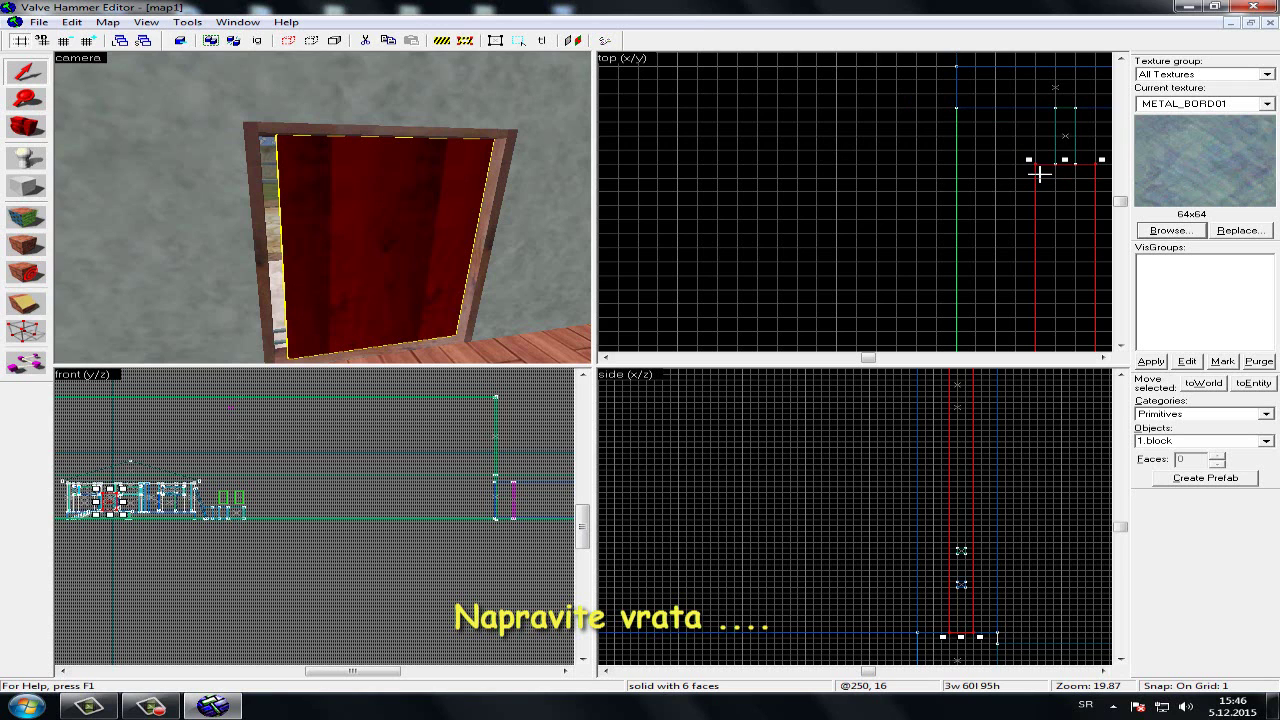
Copy the door panel toward the hinge post and shorten the copy to a strip 3 wide, 3 long and 95 high
{"action": "scroll", "coordinate": [1040, 176], "scroll_direction": "down", "scroll_amount": 5}
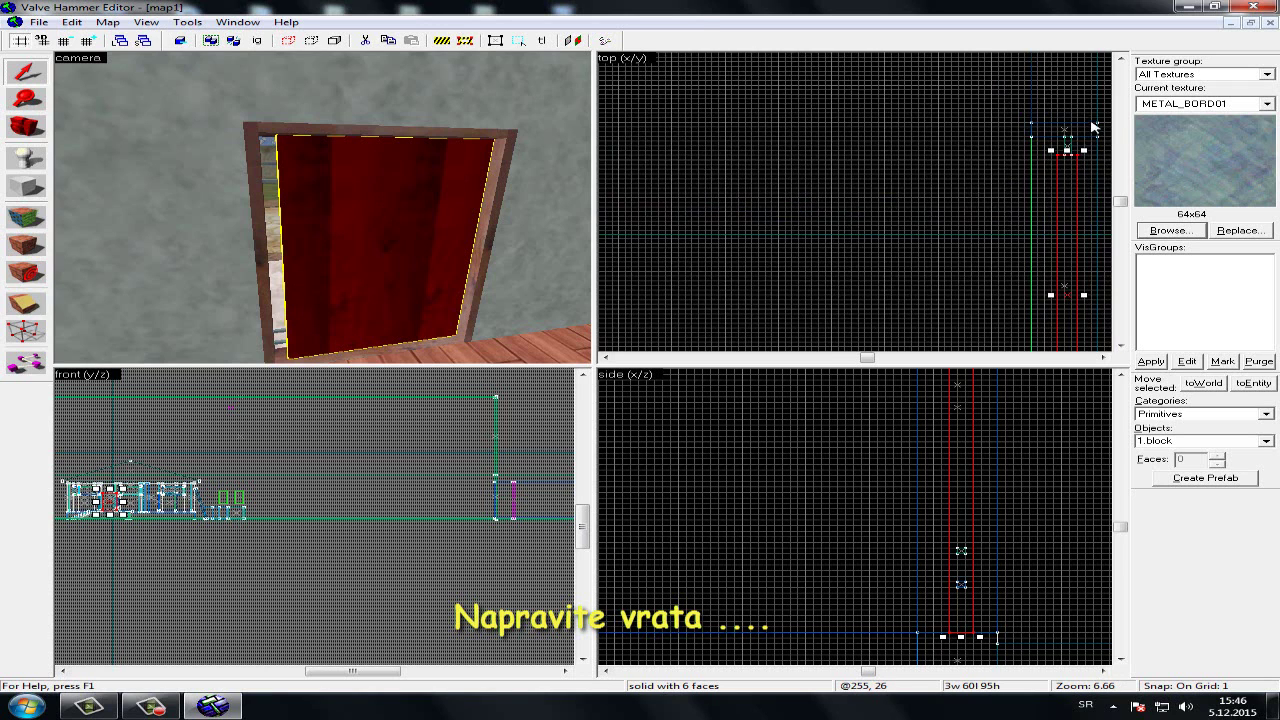
{"action": "scroll", "coordinate": [1100, 180], "scroll_direction": "up", "scroll_amount": 3}
{"action": "scroll", "coordinate": [1090, 340], "scroll_direction": "up", "scroll_amount": 1}
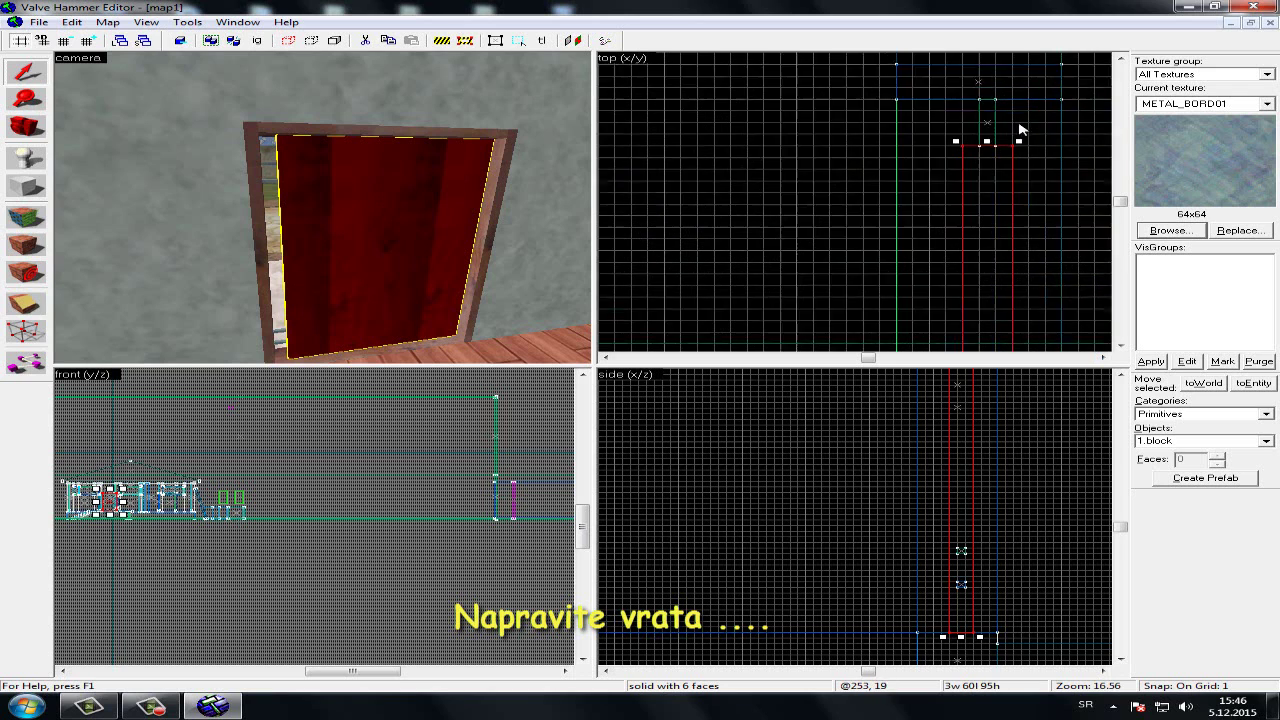
{"action": "scroll", "coordinate": [1020, 140], "scroll_direction": "up", "scroll_amount": 1}
{"action": "left_click", "coordinate": [1018, 148]}
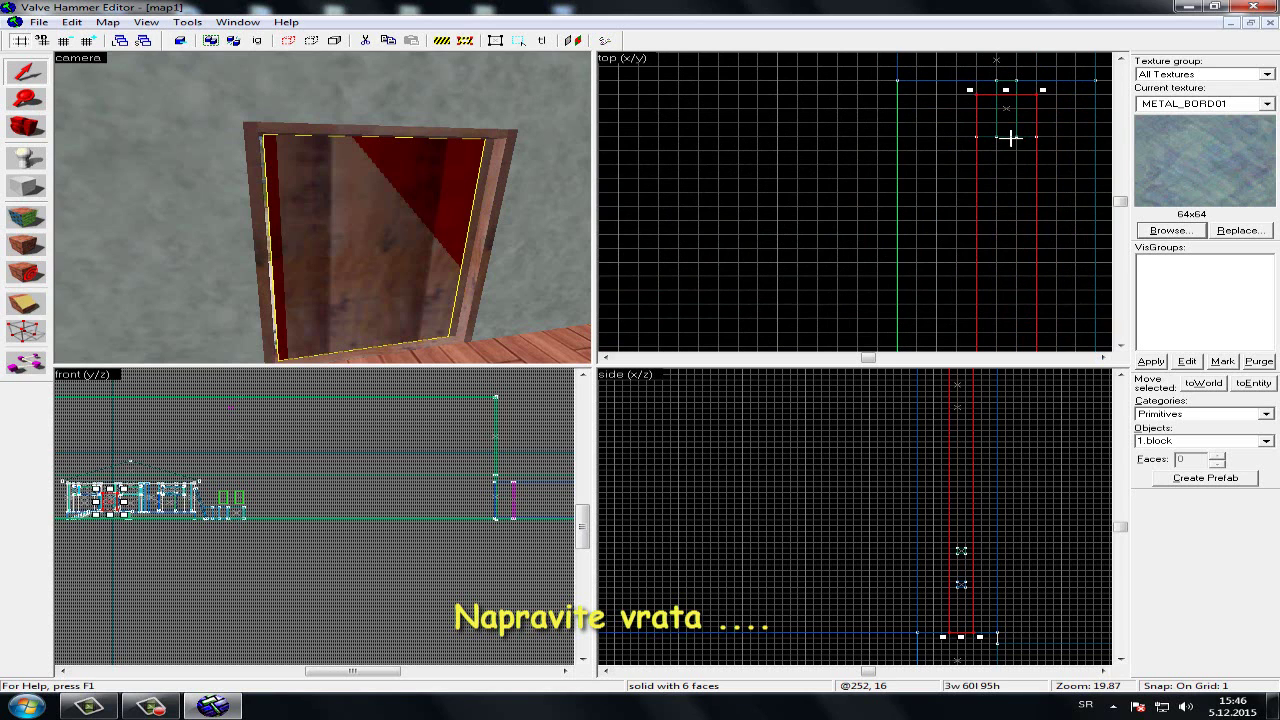
{"action": "scroll", "coordinate": [1010, 140], "scroll_direction": "down", "scroll_amount": 10}
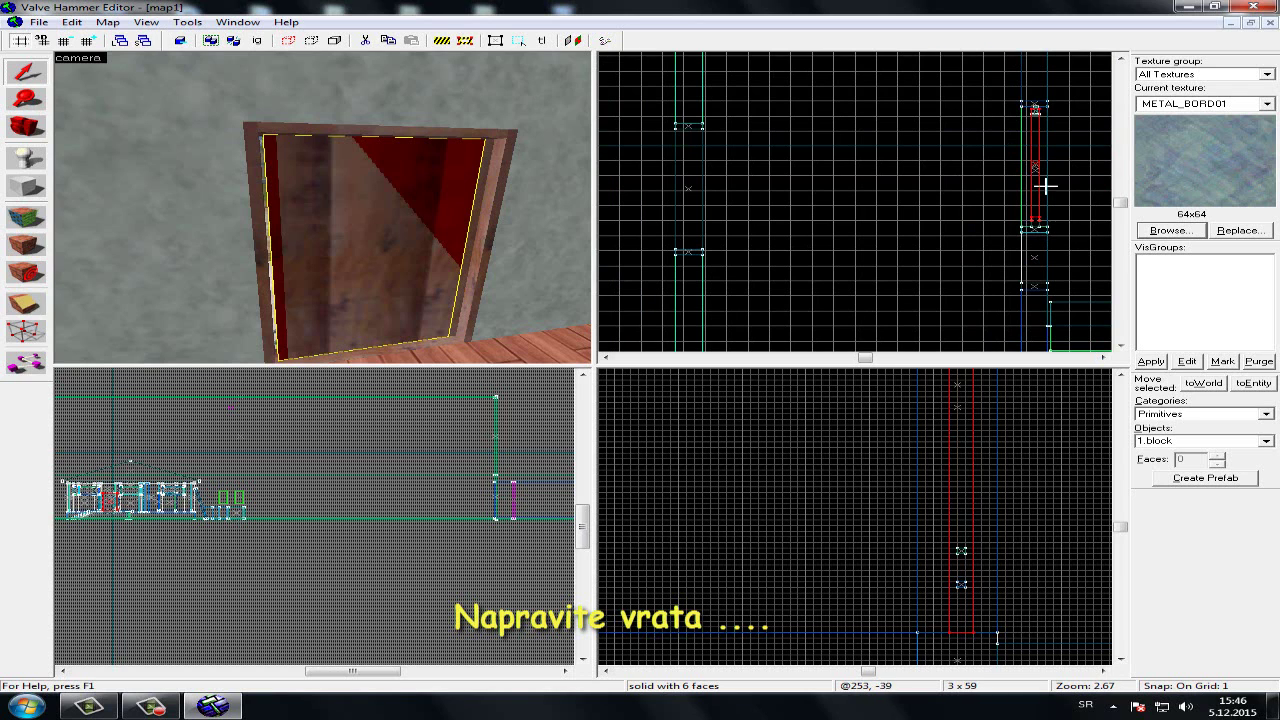
{"action": "scroll", "coordinate": [1066, 90], "scroll_direction": "up", "scroll_amount": 4}
{"action": "scroll", "coordinate": [1062, 75], "scroll_direction": "up", "scroll_amount": 4}
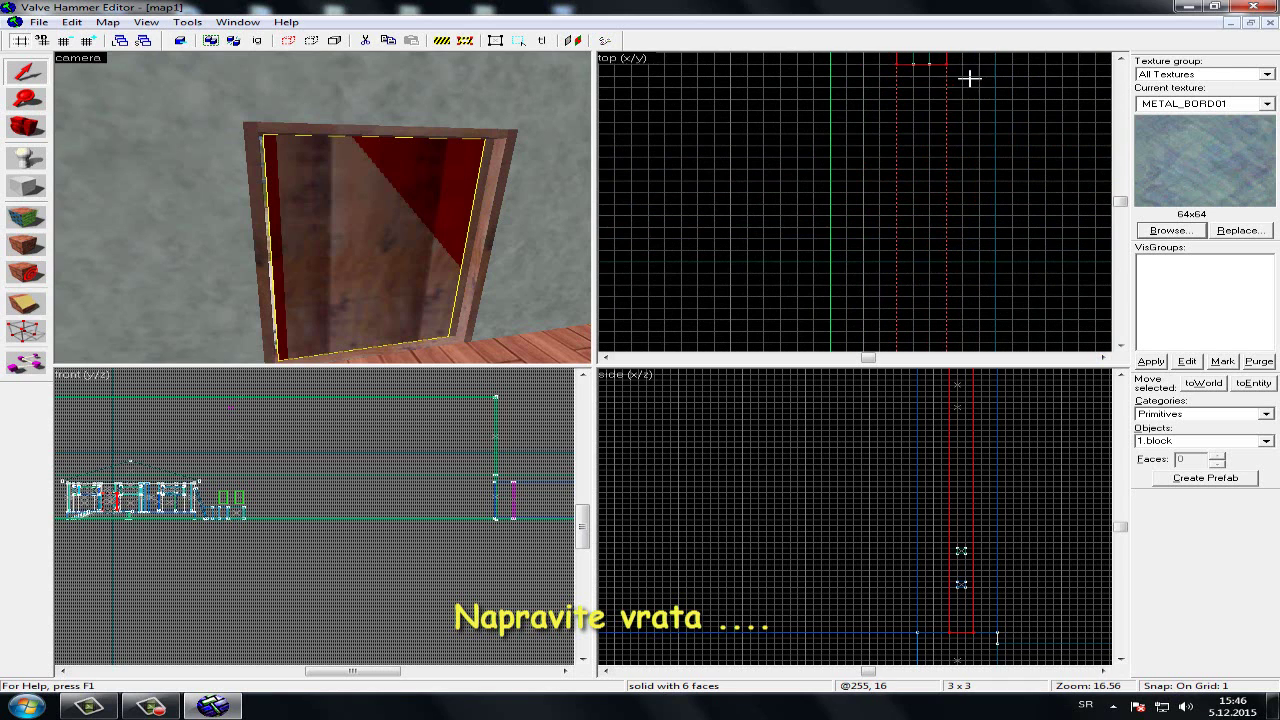
{"action": "left_click", "coordinate": [1120, 60]}
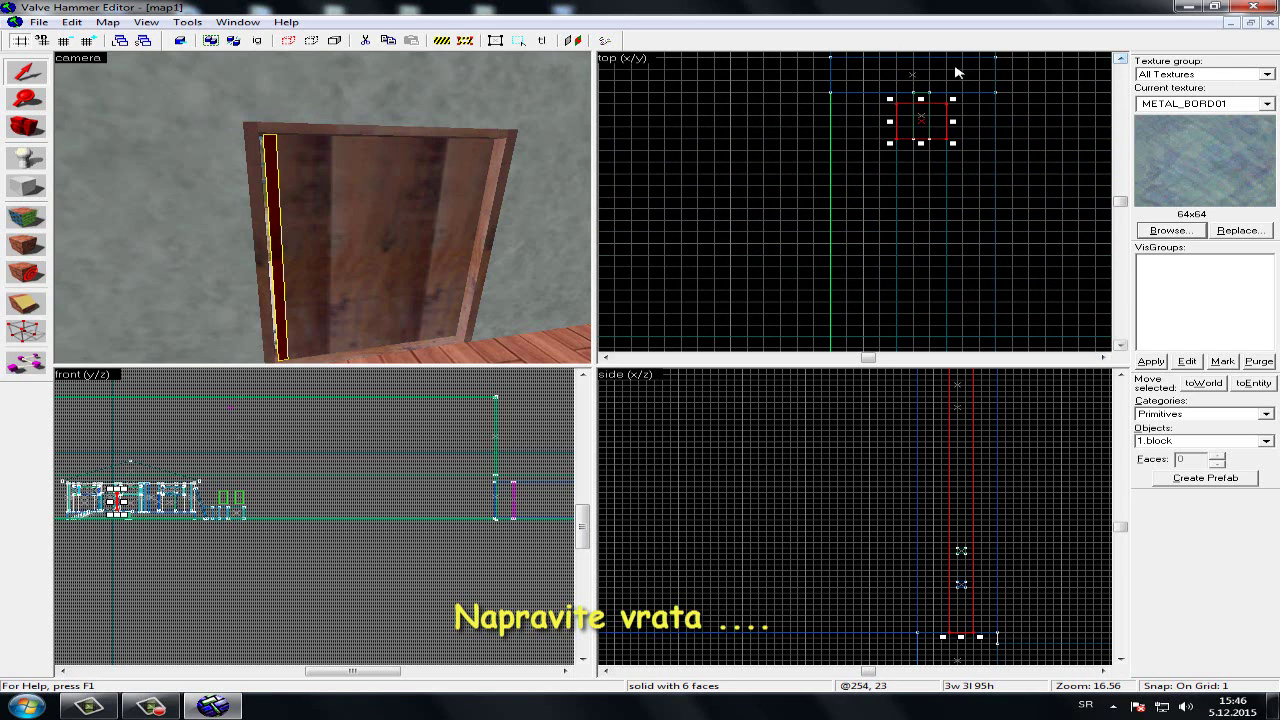
Shorten the strip to 8 units high above the upper hinges and place a 3-unit cube copy between the two upper hinge blocks
{"action": "scroll", "coordinate": [975, 572], "scroll_direction": "down", "scroll_amount": 2}
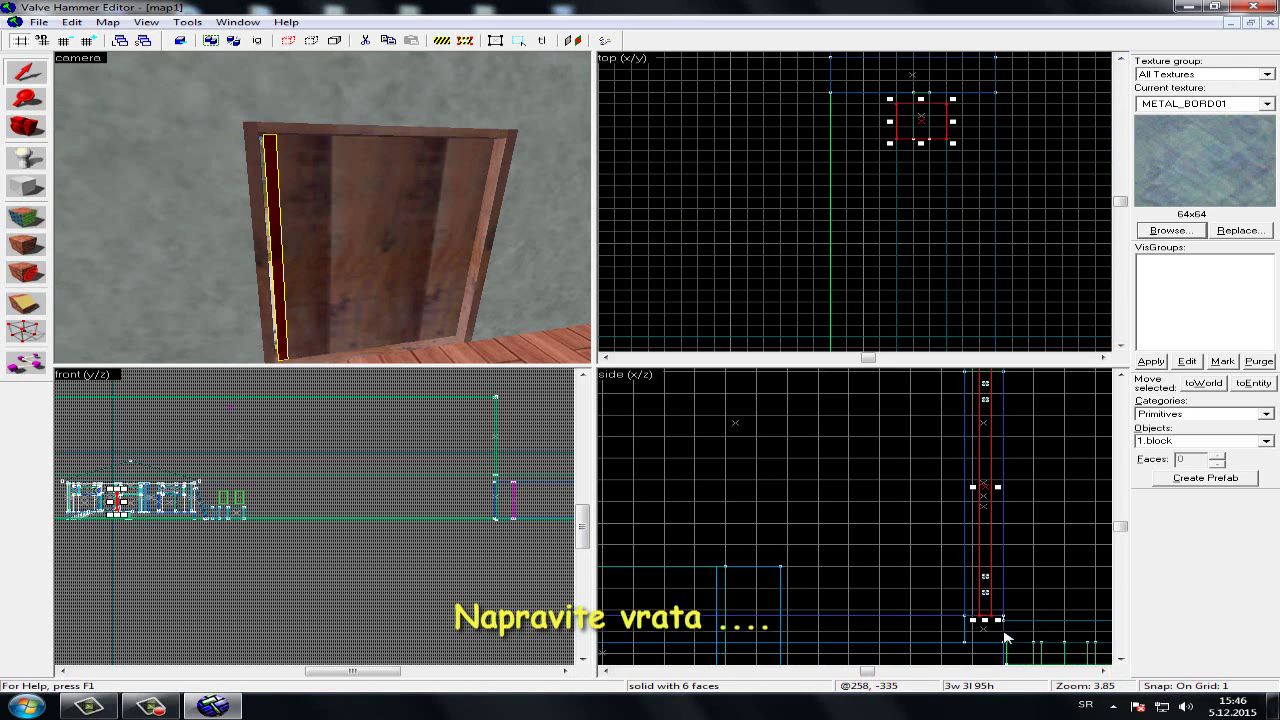
{"action": "scroll", "coordinate": [1000, 470], "scroll_direction": "up", "scroll_amount": 6}
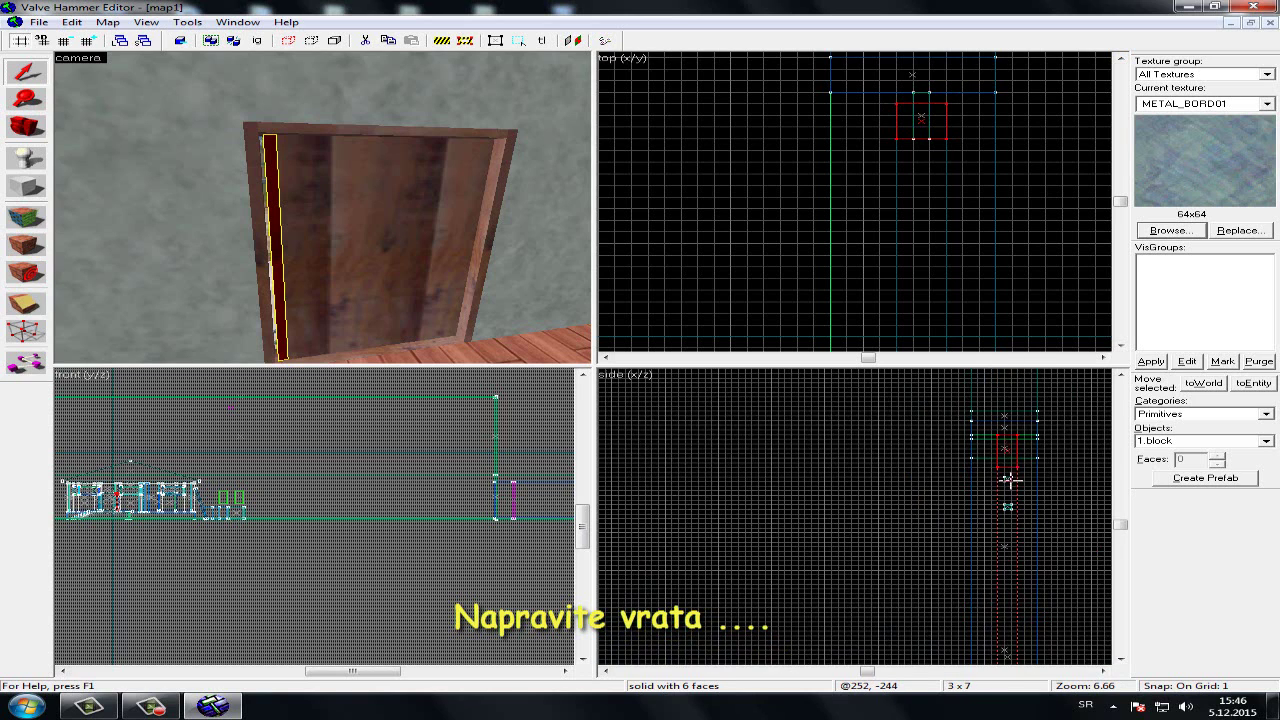
{"action": "left_click_drag", "start_coordinate": [1045, 490], "coordinate": [1045, 540]}
{"action": "scroll", "coordinate": [430, 245], "scroll_direction": "up", "scroll_amount": 3}
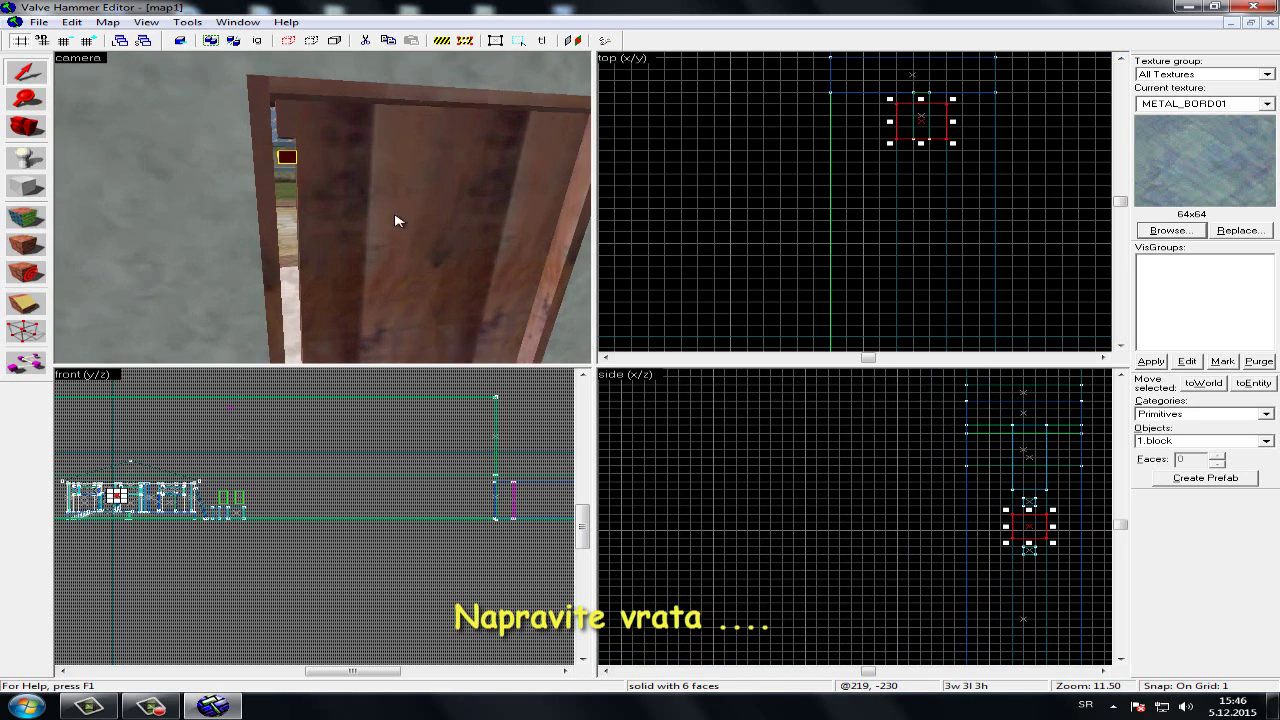
Select the 8-unit-high filler block above the upper hinge pair and place a copy of it just below that pair
{"action": "scroll", "coordinate": [376, 210], "scroll_direction": "down", "scroll_amount": 2}
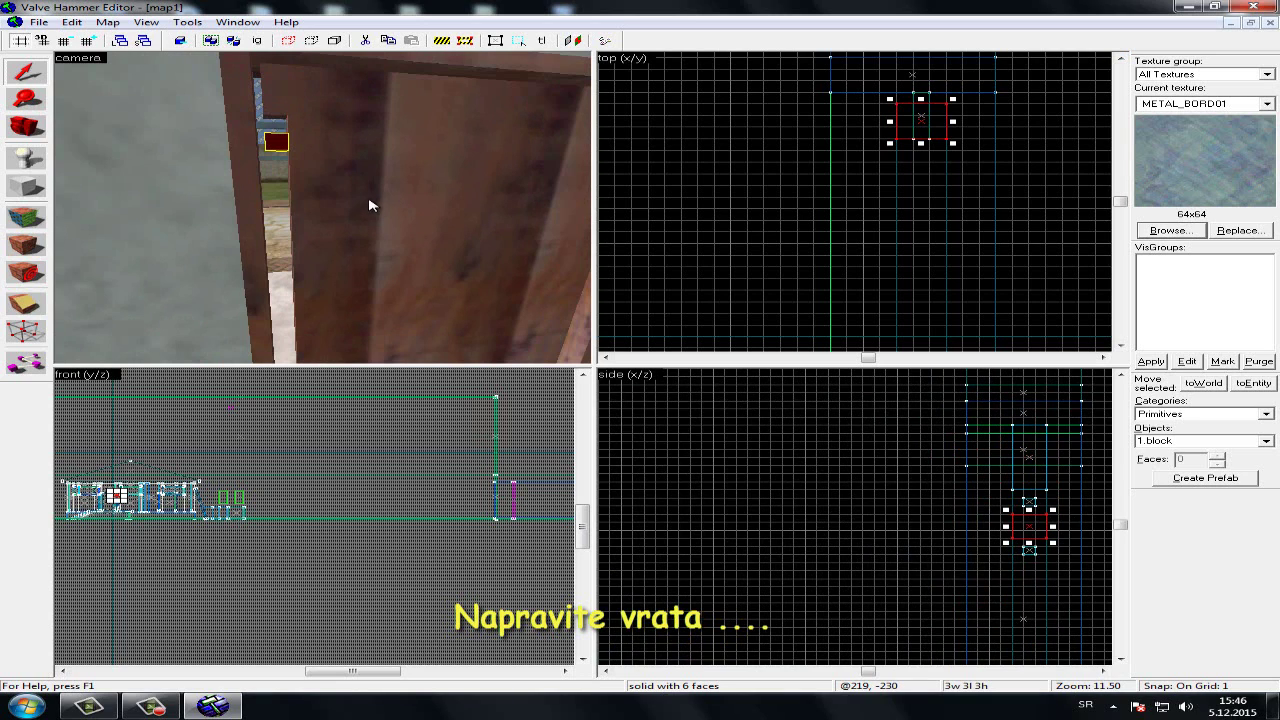
{"action": "scroll", "coordinate": [290, 140], "scroll_direction": "down", "scroll_amount": 3}
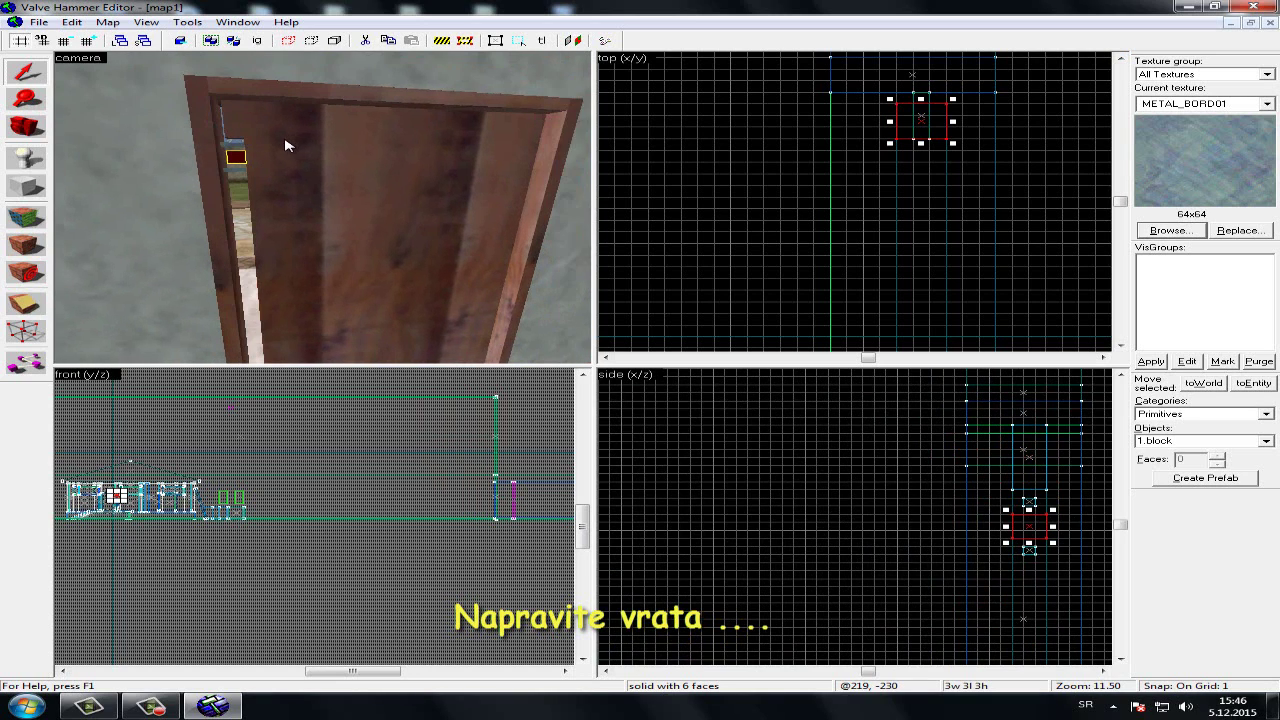
{"action": "key", "text": "Left"}
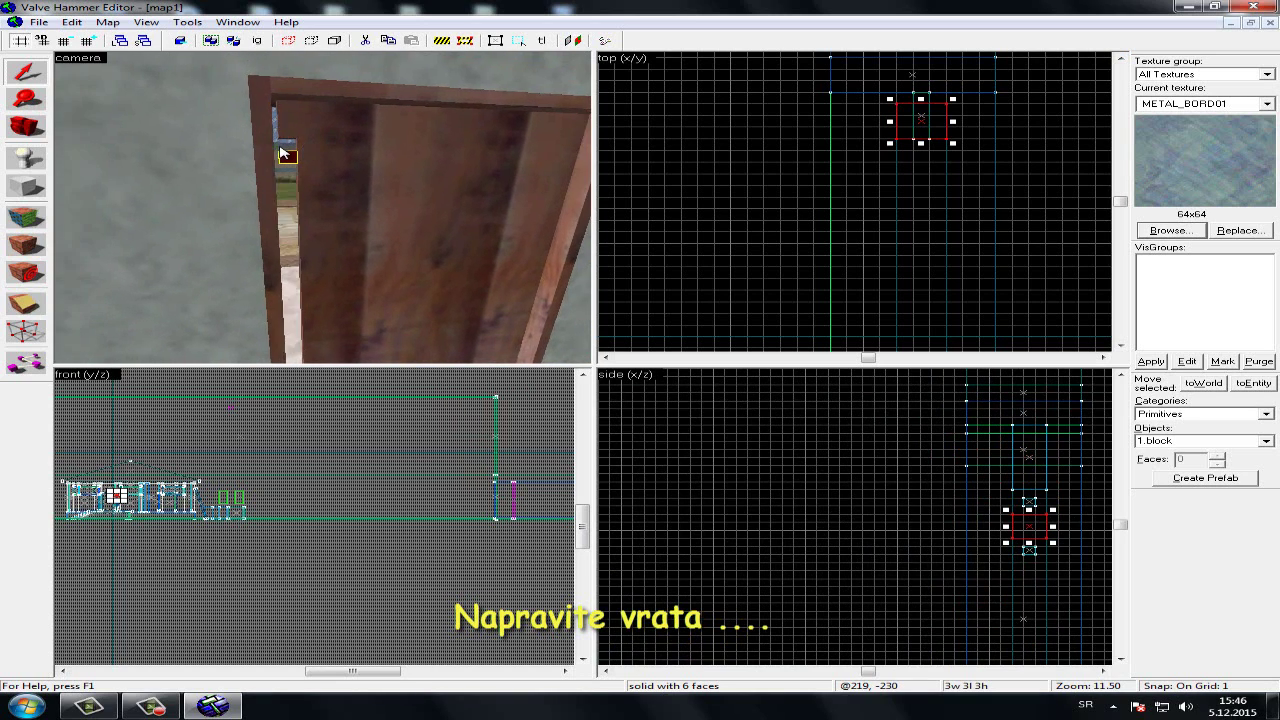
{"action": "scroll", "coordinate": [280, 149], "scroll_direction": "up", "scroll_amount": 1}
{"action": "left_click", "coordinate": [283, 123]}
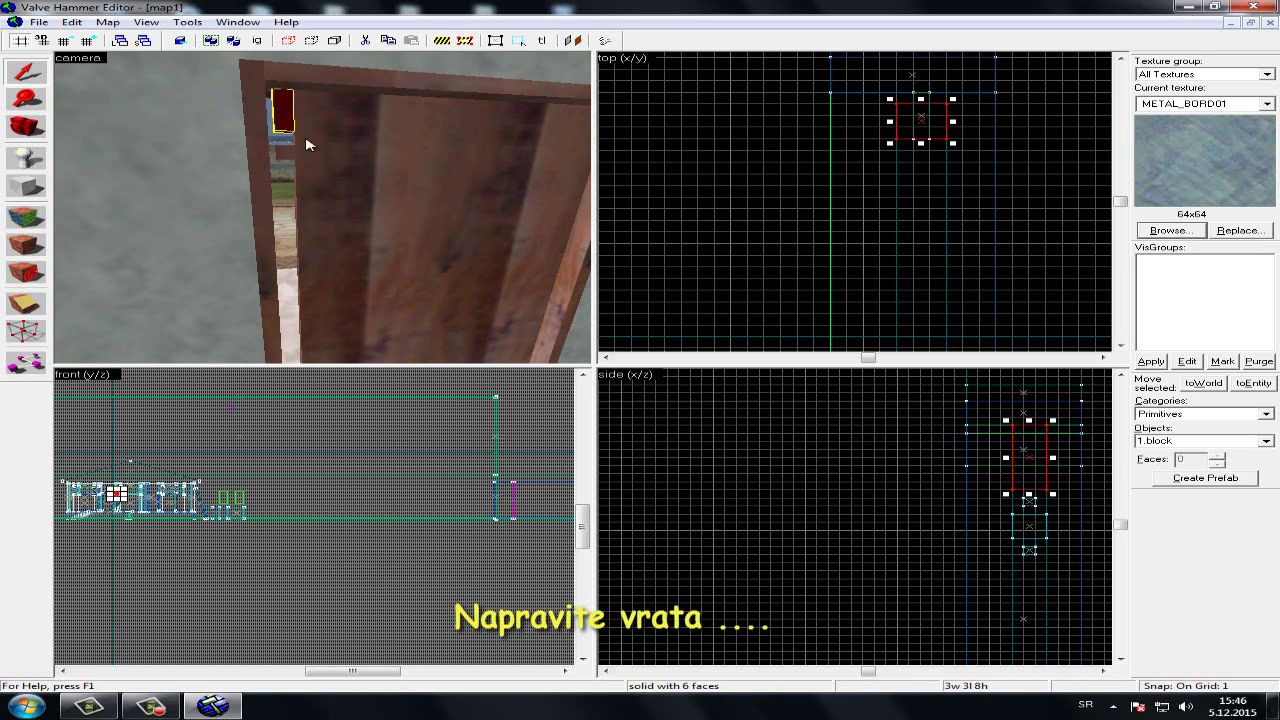
{"action": "left_click_drag", "start_coordinate": [1035, 466], "coordinate": [1028, 604]}
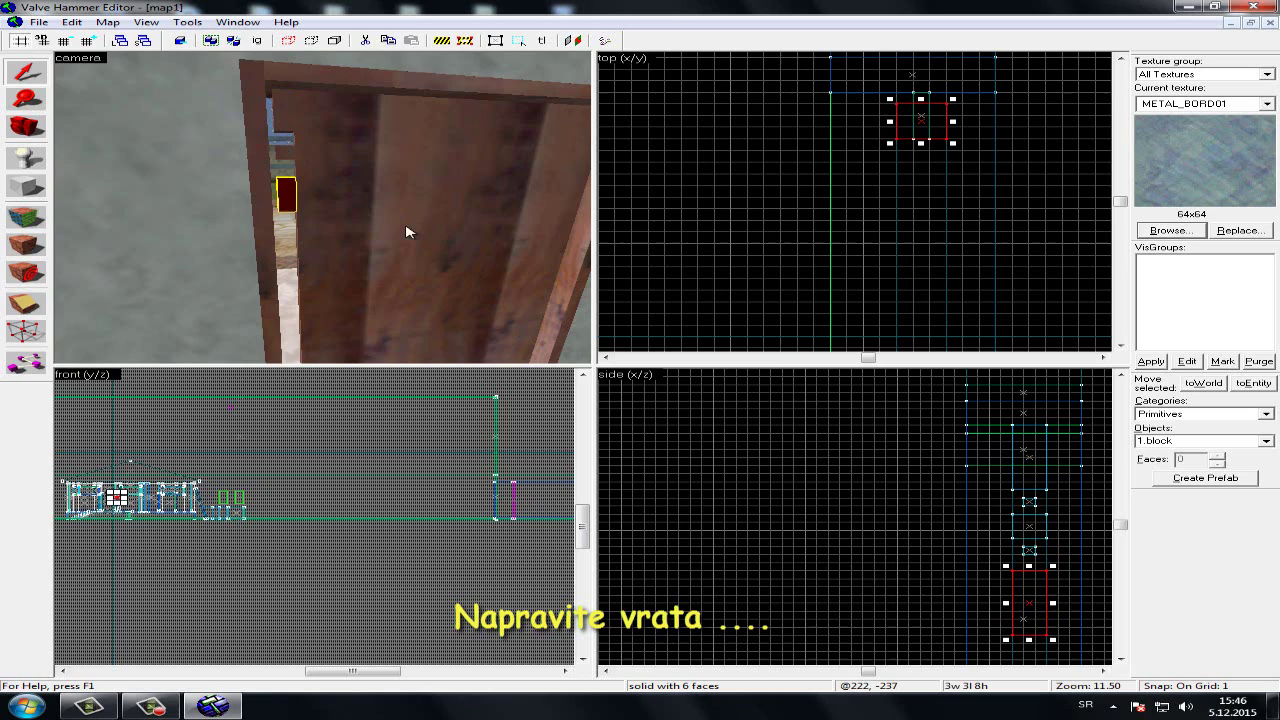
Resize the cube between the two upper hinge blocks to 1 wide, 3 long and 5 high, filling the gap
{"action": "left_click", "coordinate": [291, 158]}
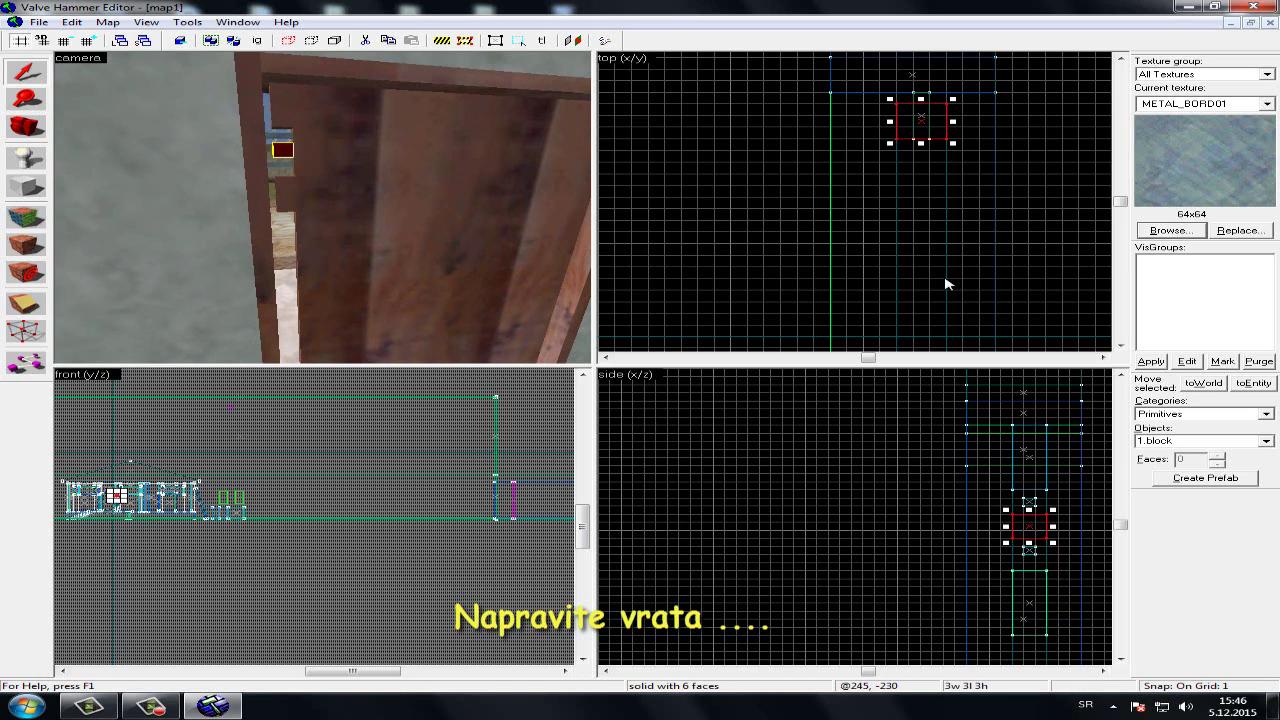
{"action": "scroll", "coordinate": [1055, 550], "scroll_direction": "up", "scroll_amount": 1}
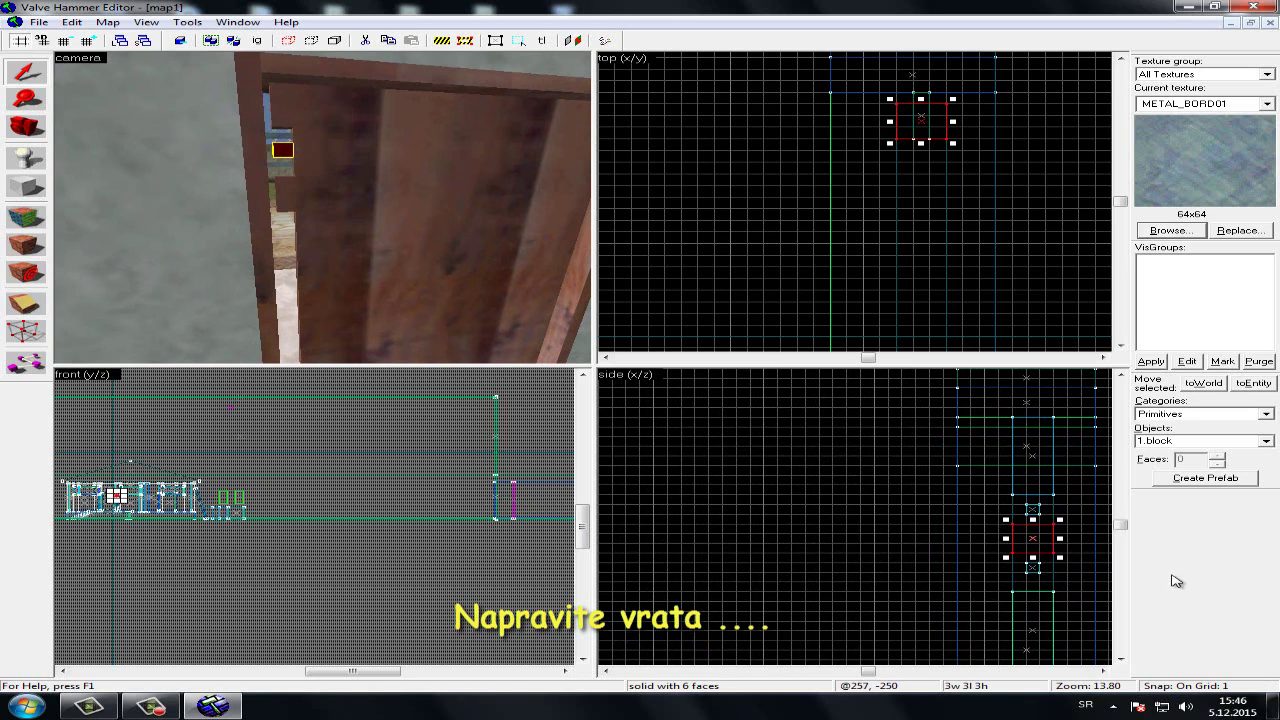
{"action": "scroll", "coordinate": [980, 500], "scroll_direction": "up", "scroll_amount": 2}
{"action": "mouse_move", "coordinate": [908, 532]}
{"action": "left_mouse_down"}
{"action": "mouse_move", "coordinate": [948, 520]}
{"action": "mouse_move", "coordinate": [924, 530]}
{"action": "left_mouse_up"}
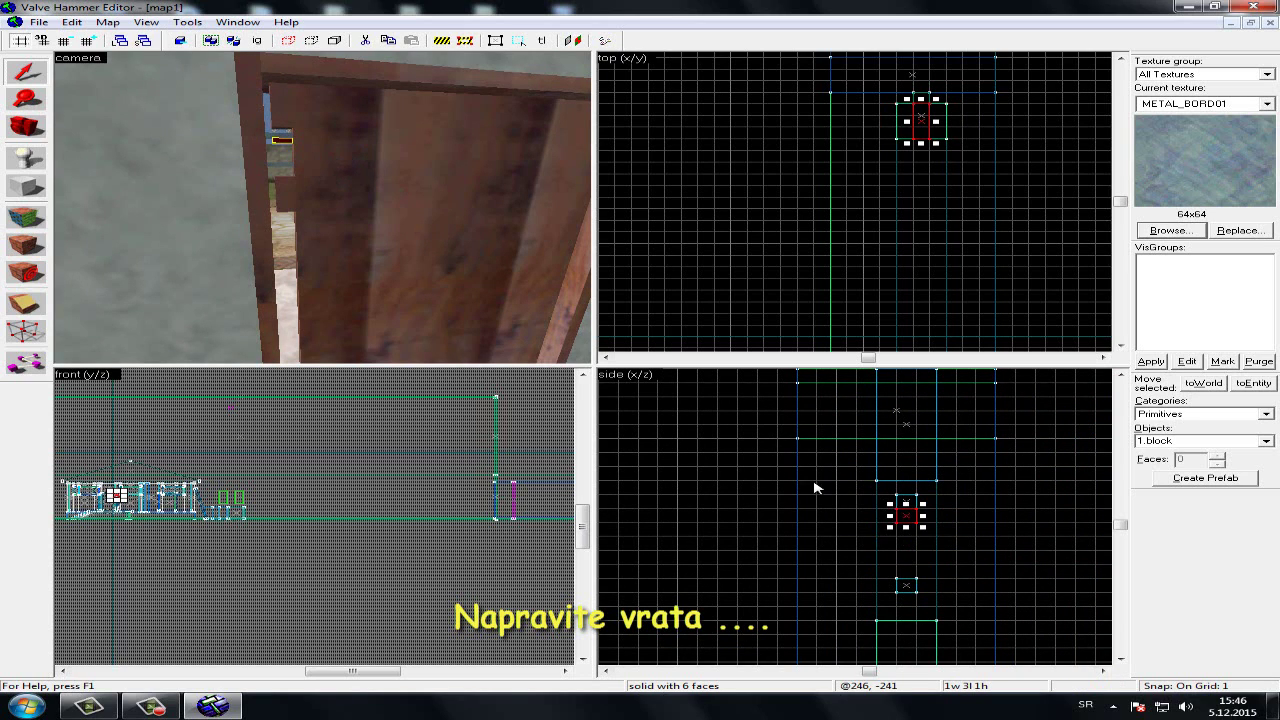
{"action": "left_click_drag", "start_coordinate": [906, 524], "coordinate": [920, 578]}
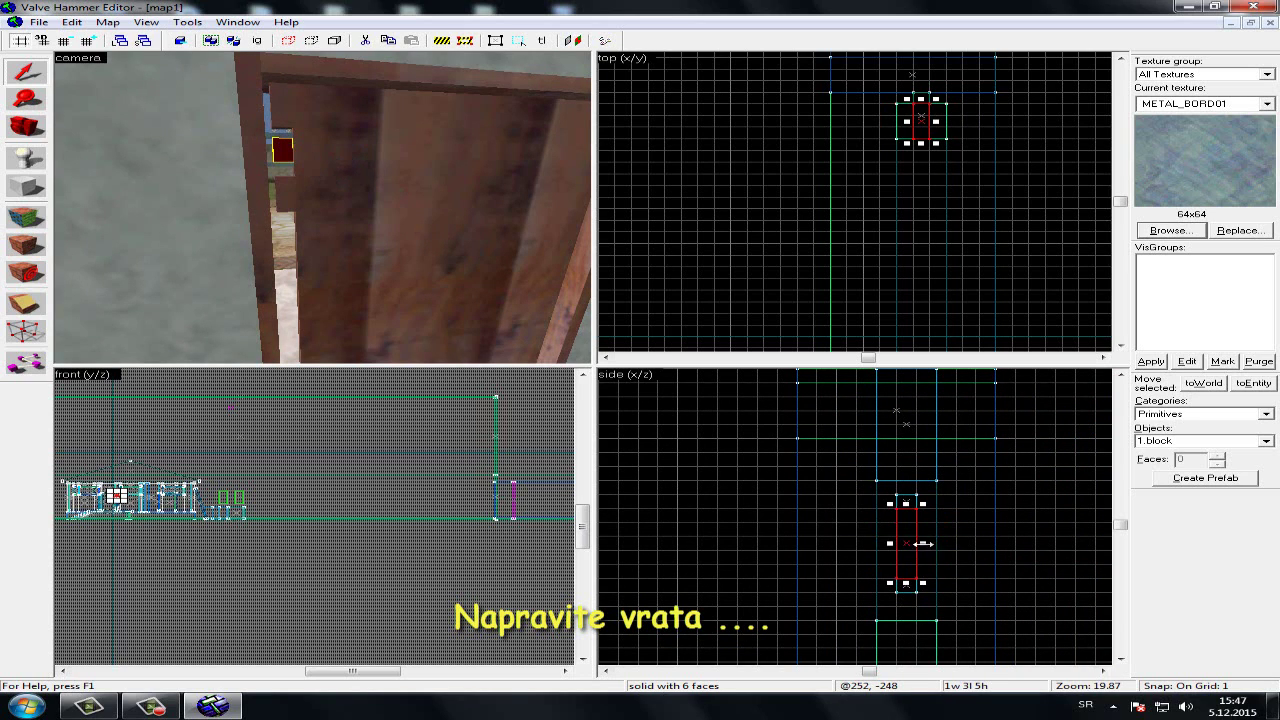
Select the door panel and pull its hinge-side edge back to make the panel 59 units long
{"action": "left_click", "coordinate": [222, 258]}
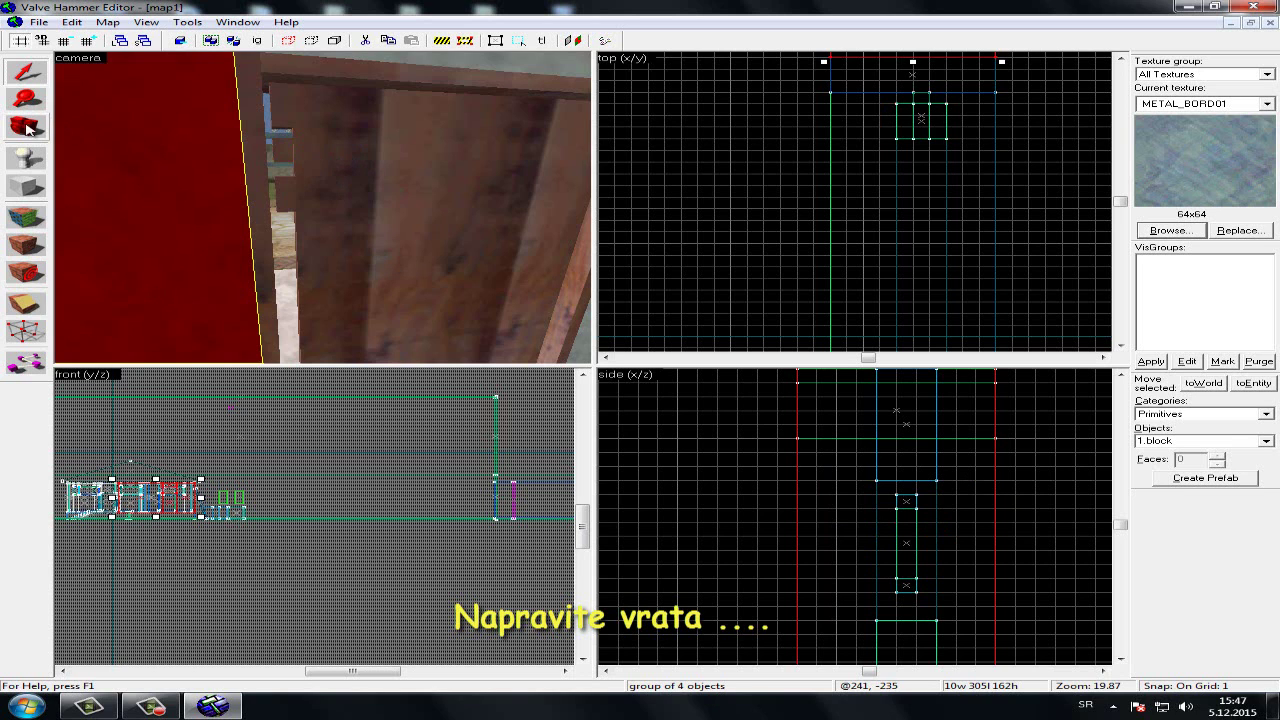
{"action": "left_click", "coordinate": [28, 130]}
{"action": "left_click_drag", "start_coordinate": [323, 211], "coordinate": [323, 208]}
{"action": "left_click", "coordinate": [25, 72]}
{"action": "left_click", "coordinate": [306, 209]}
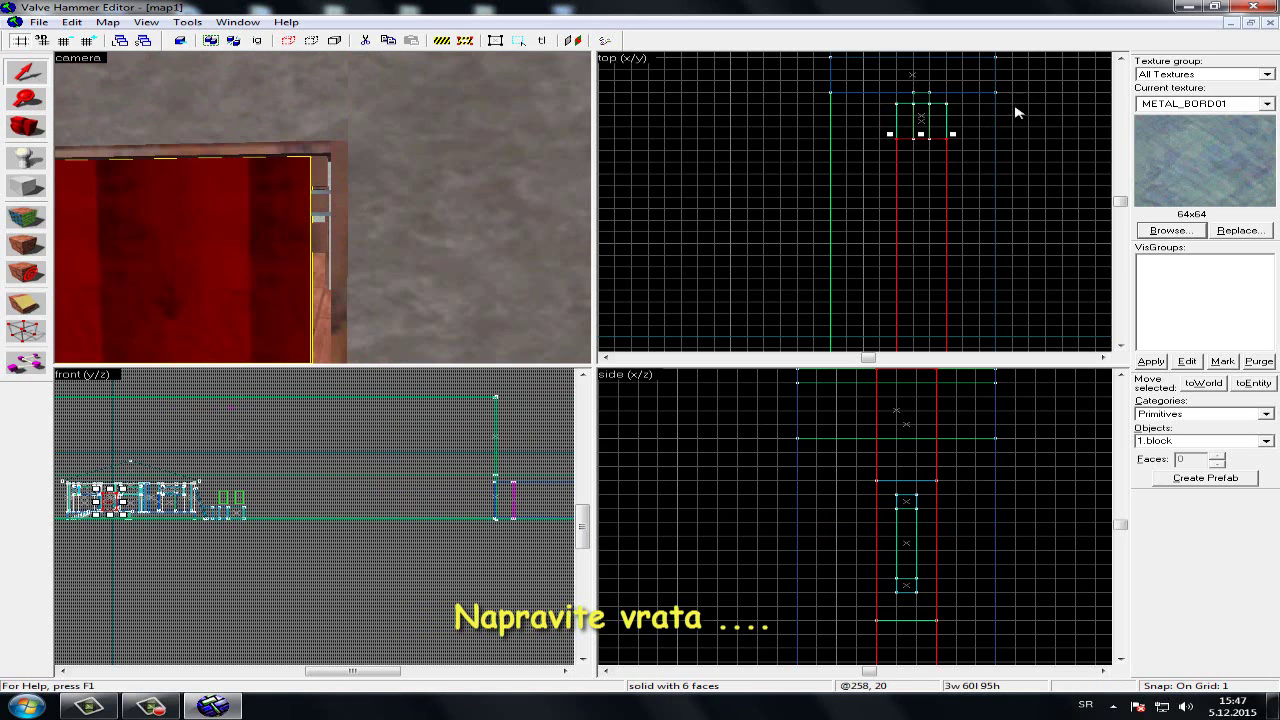
{"action": "left_click_drag", "start_coordinate": [921, 134], "coordinate": [921, 146]}
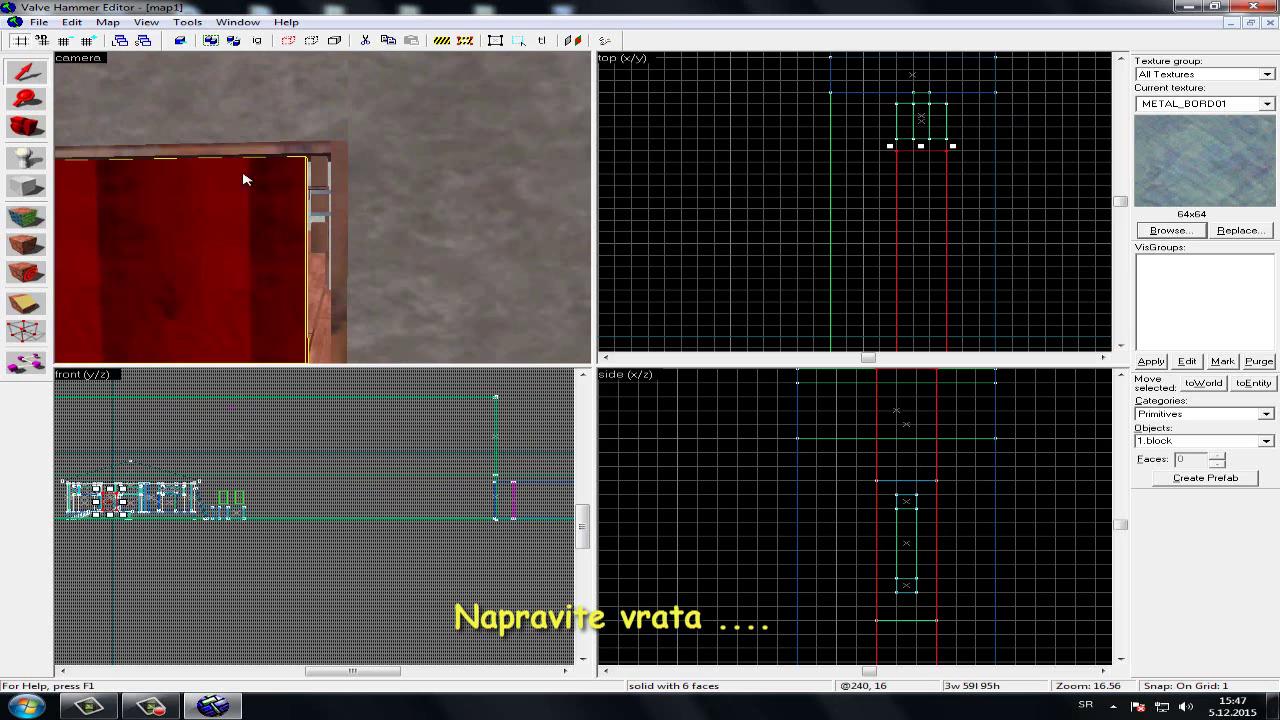
Extend the filler blocks above, between and below the upper hinges toward the door panel to 4 units long
{"action": "left_click", "coordinate": [318, 174]}
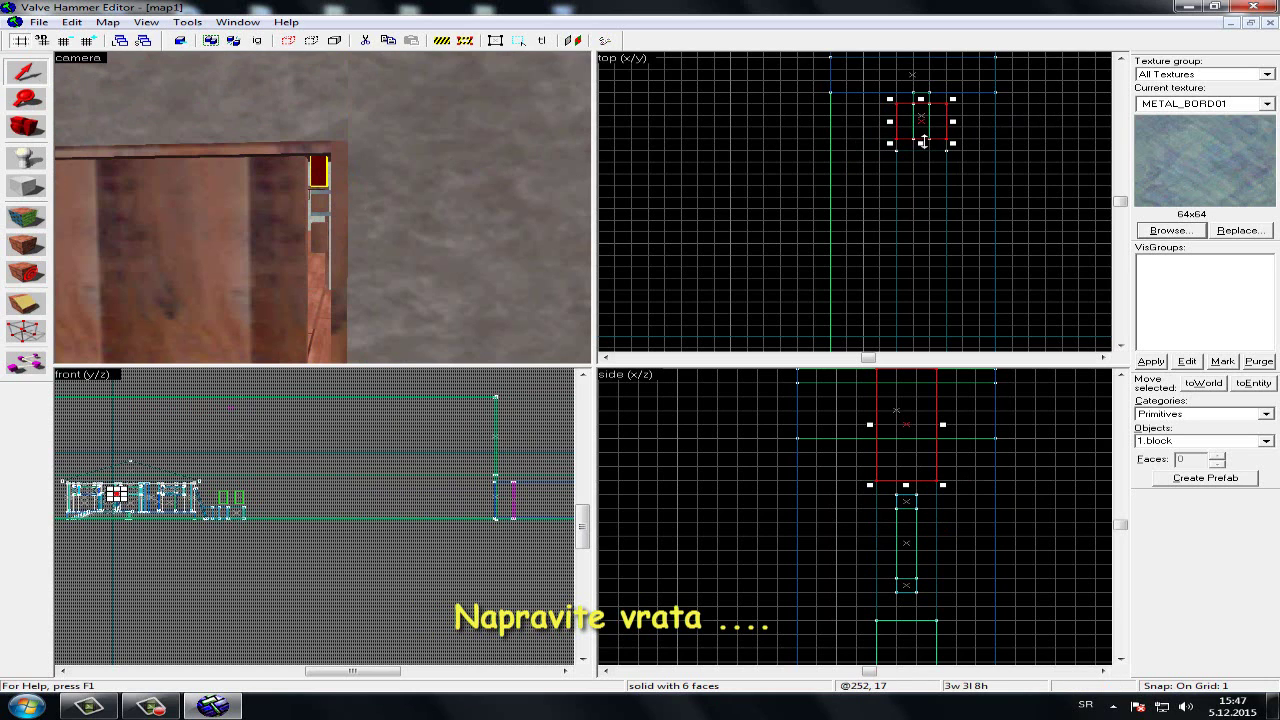
{"action": "left_click_drag", "start_coordinate": [922, 142], "coordinate": [922, 155]}
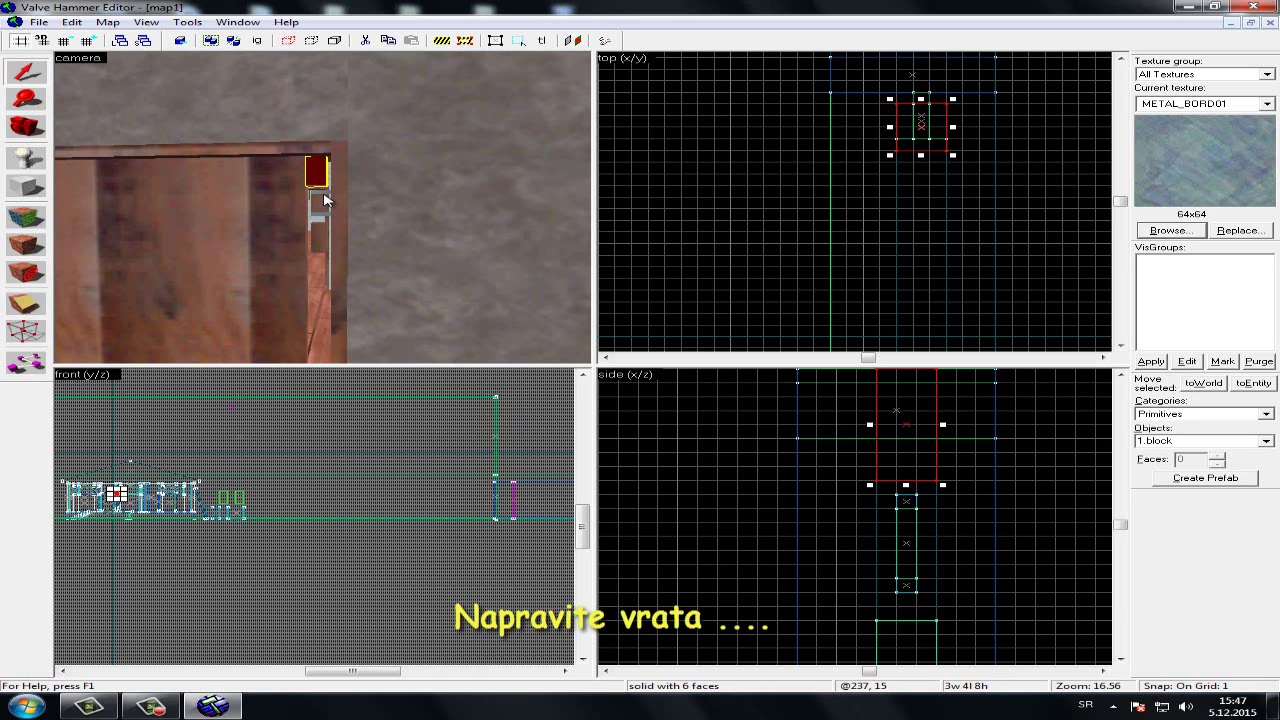
{"action": "scroll", "coordinate": [324, 198], "scroll_direction": "up", "scroll_amount": 2}
{"action": "left_click", "coordinate": [322, 212]}
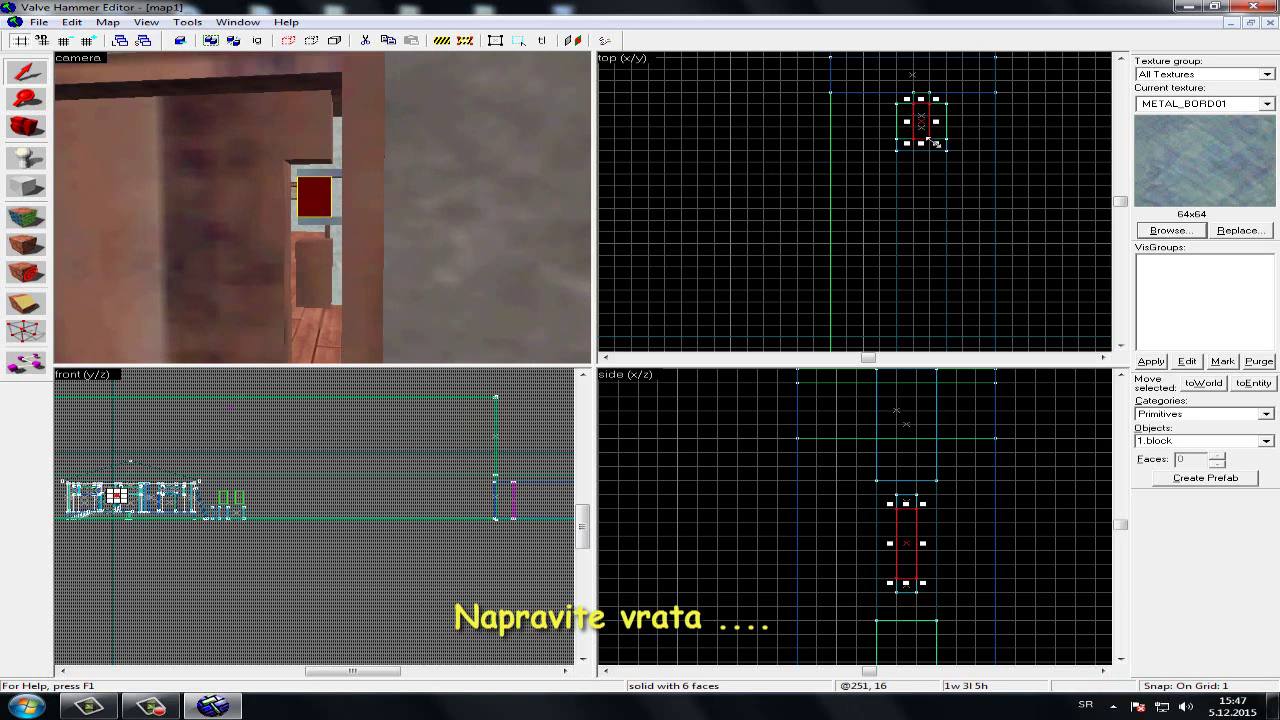
{"action": "left_click", "coordinate": [920, 143]}
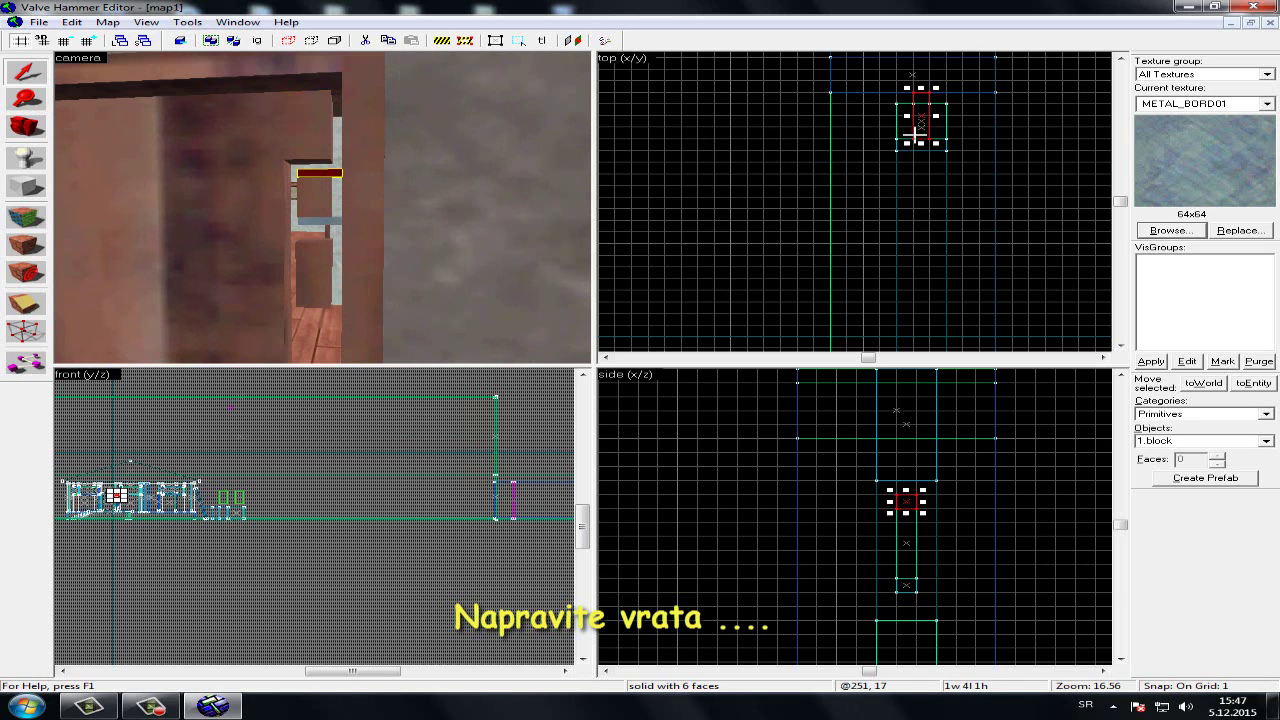
{"action": "left_click", "coordinate": [905, 147]}
{"action": "left_click", "coordinate": [330, 197]}
{"action": "left_click", "coordinate": [940, 155]}
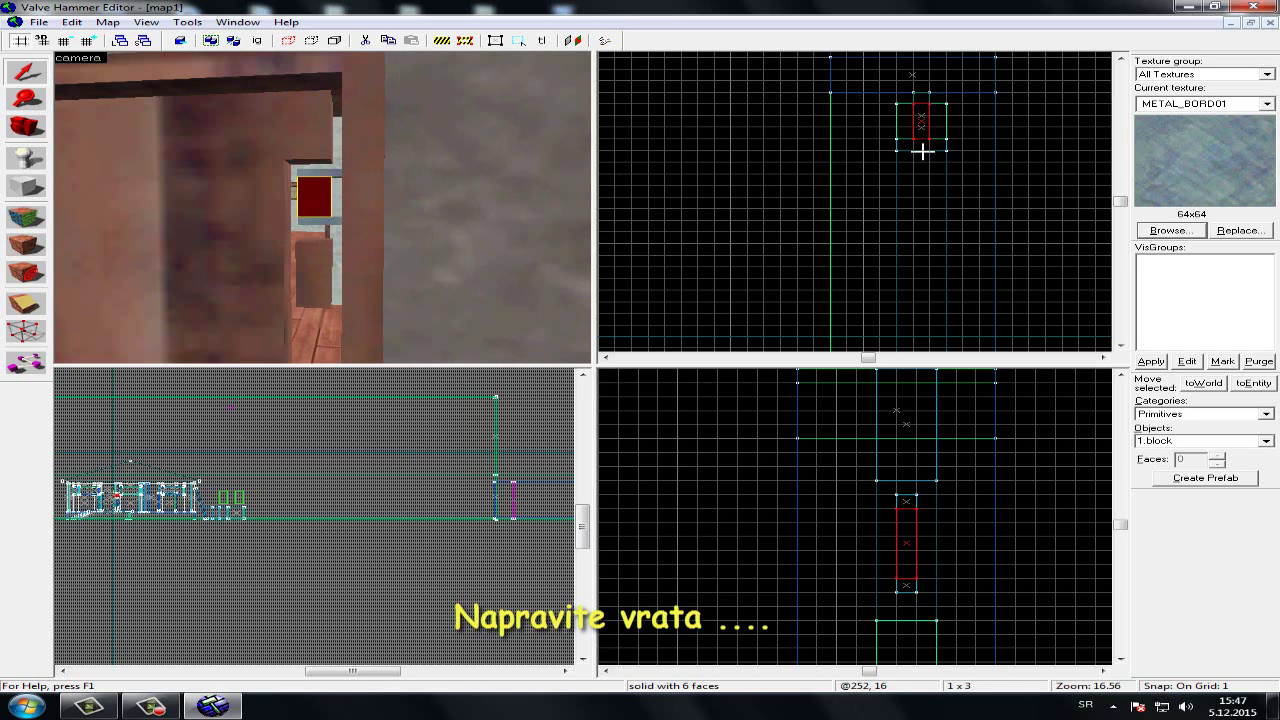
{"action": "left_click", "coordinate": [922, 155]}
{"action": "left_click", "coordinate": [313, 255]}
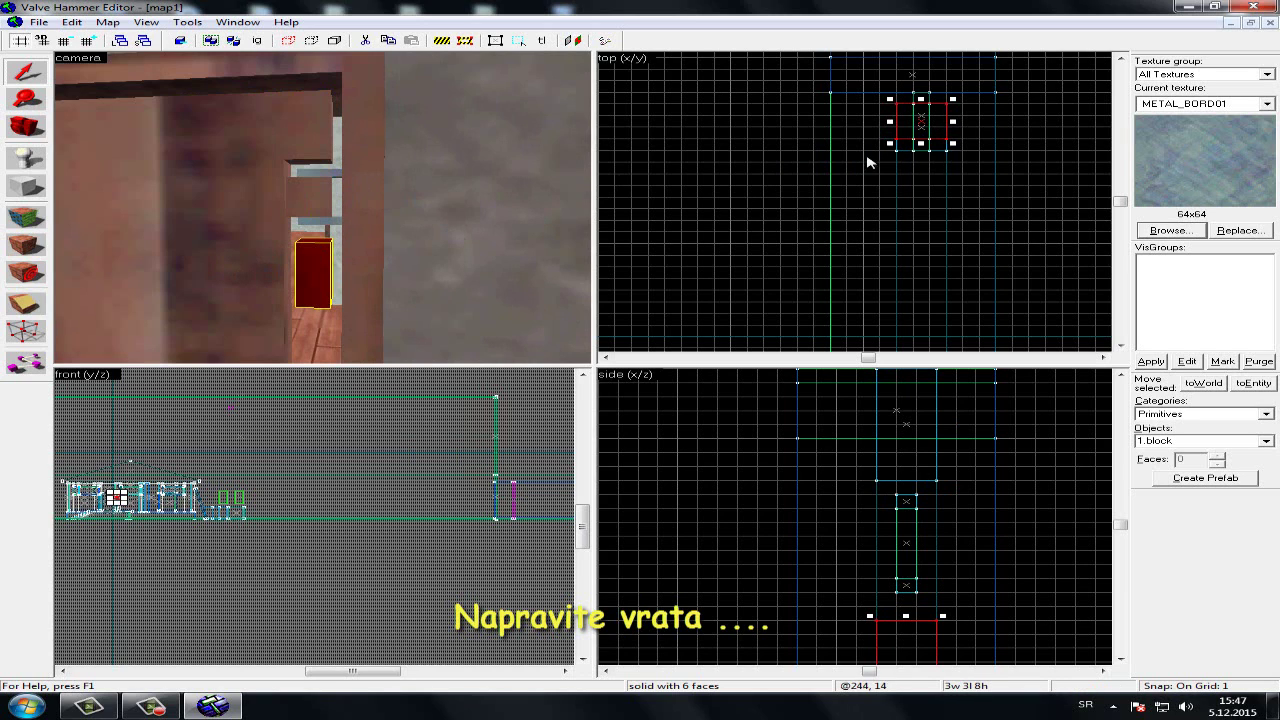
{"action": "left_click_drag", "start_coordinate": [928, 147], "coordinate": [917, 156]}
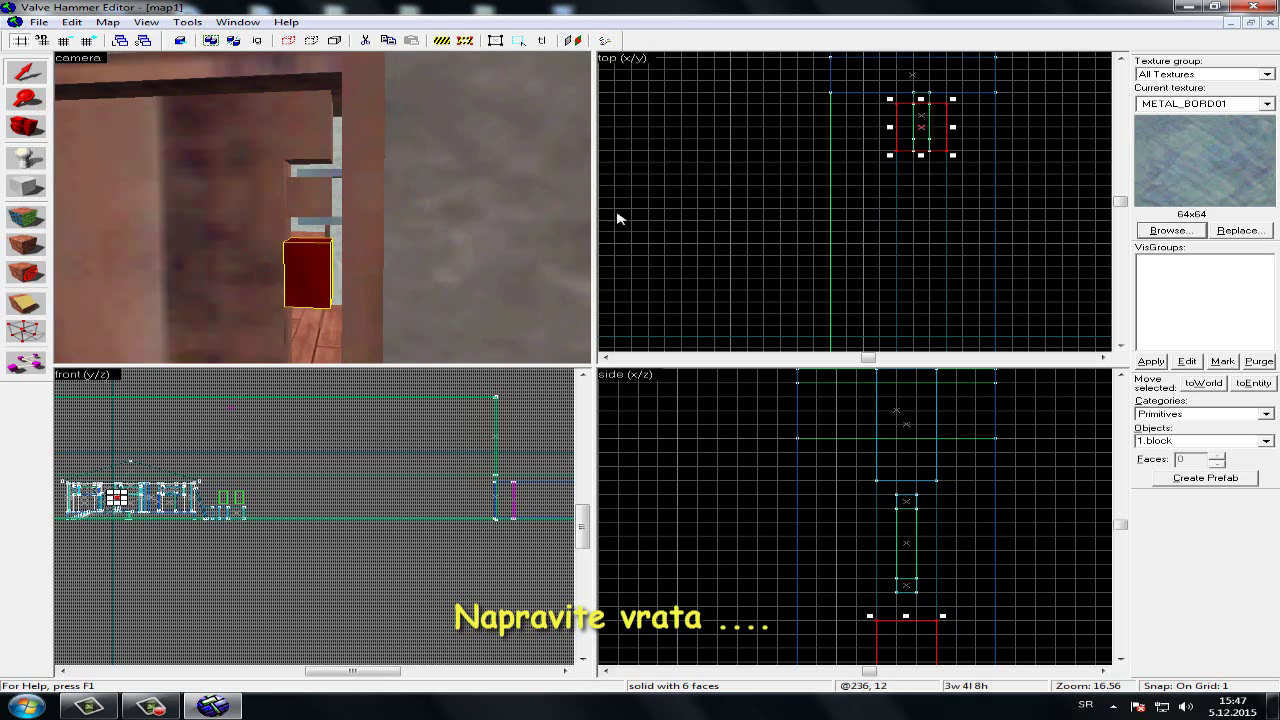
Stretch the filler block below the upper hinges down toward the lower hinge pair, making it 61 units high
{"action": "scroll", "coordinate": [866, 234], "scroll_direction": "down", "scroll_amount": 4}
{"action": "scroll", "coordinate": [505, 233], "scroll_direction": "down", "scroll_amount": 5}
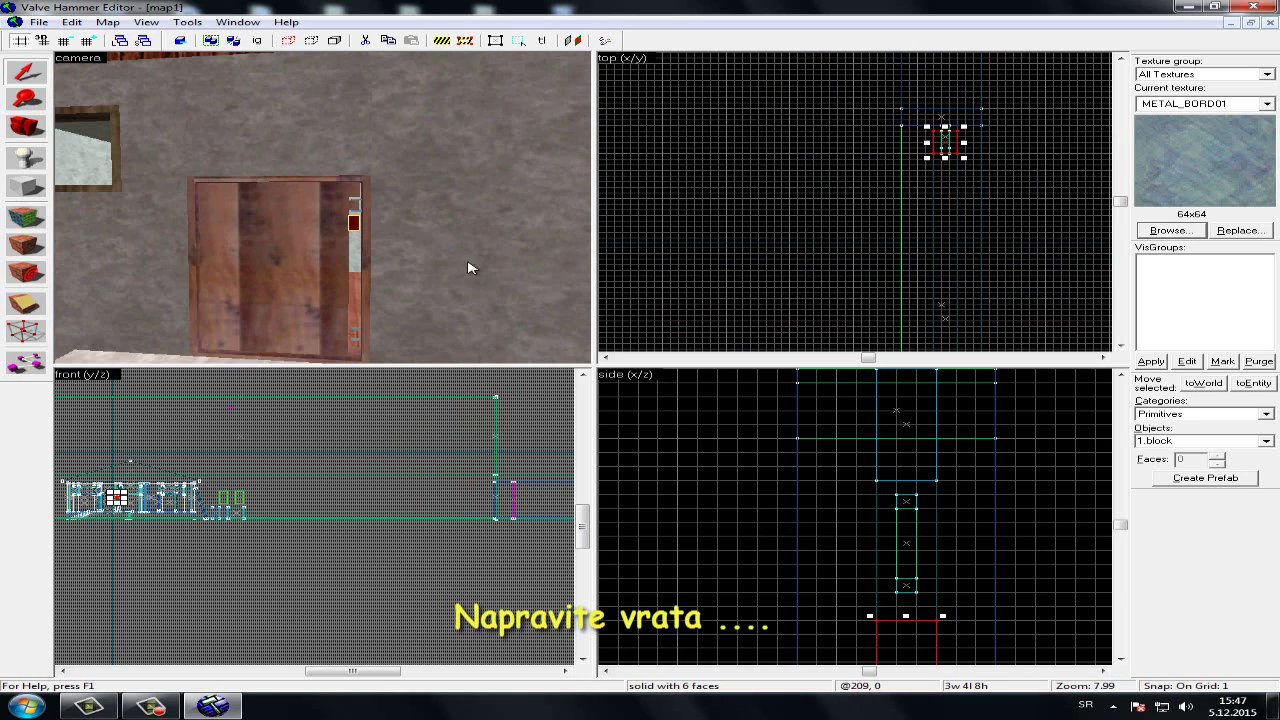
{"action": "scroll", "coordinate": [903, 546], "scroll_direction": "down", "scroll_amount": 16}
{"action": "scroll", "coordinate": [920, 560], "scroll_direction": "up", "scroll_amount": 3}
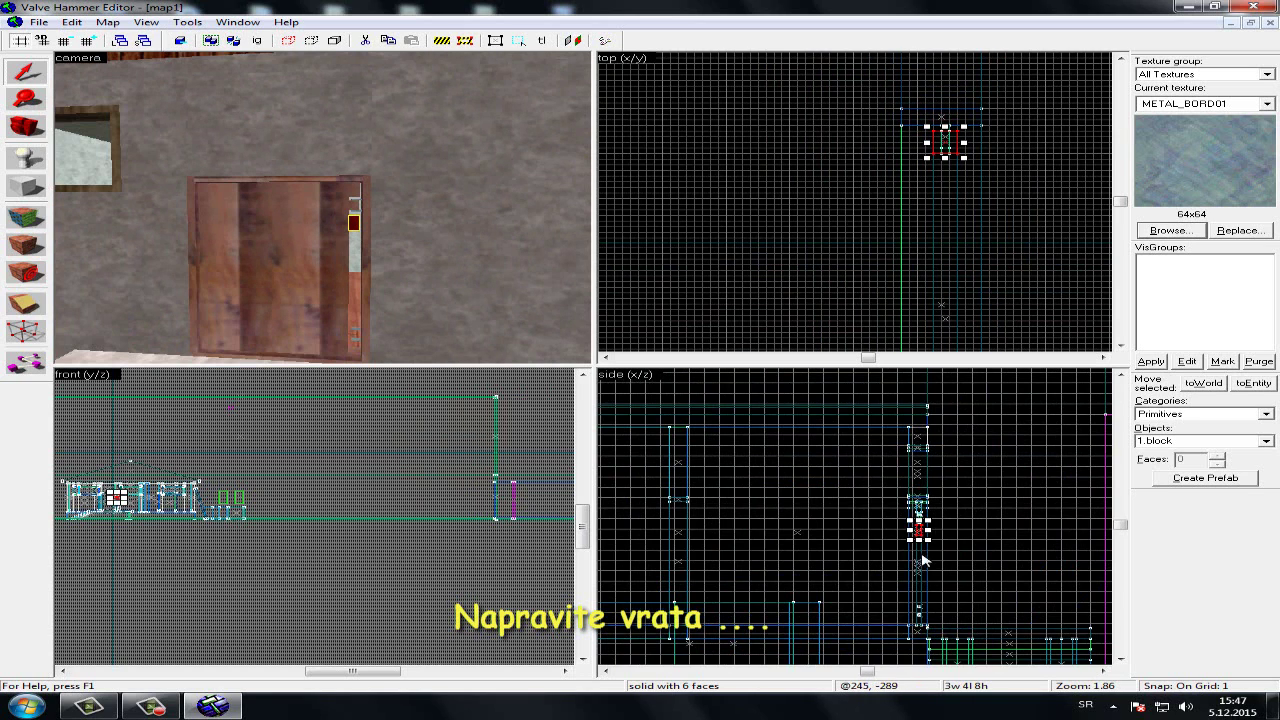
{"action": "left_click_drag", "start_coordinate": [920, 537], "coordinate": [935, 594]}
{"action": "scroll", "coordinate": [922, 600], "scroll_direction": "up", "scroll_amount": 2}
{"action": "scroll", "coordinate": [935, 594], "scroll_direction": "up", "scroll_amount": 8}
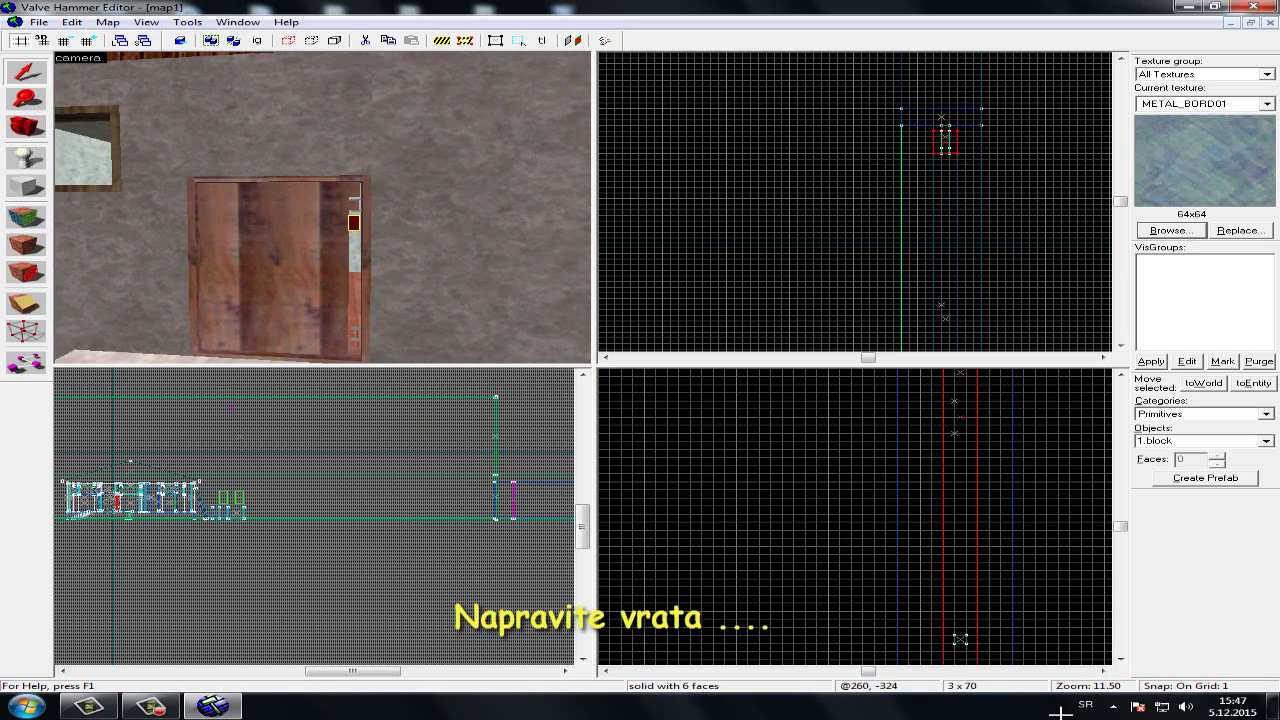
{"action": "left_click_drag", "start_coordinate": [1055, 703], "coordinate": [1022, 540]}
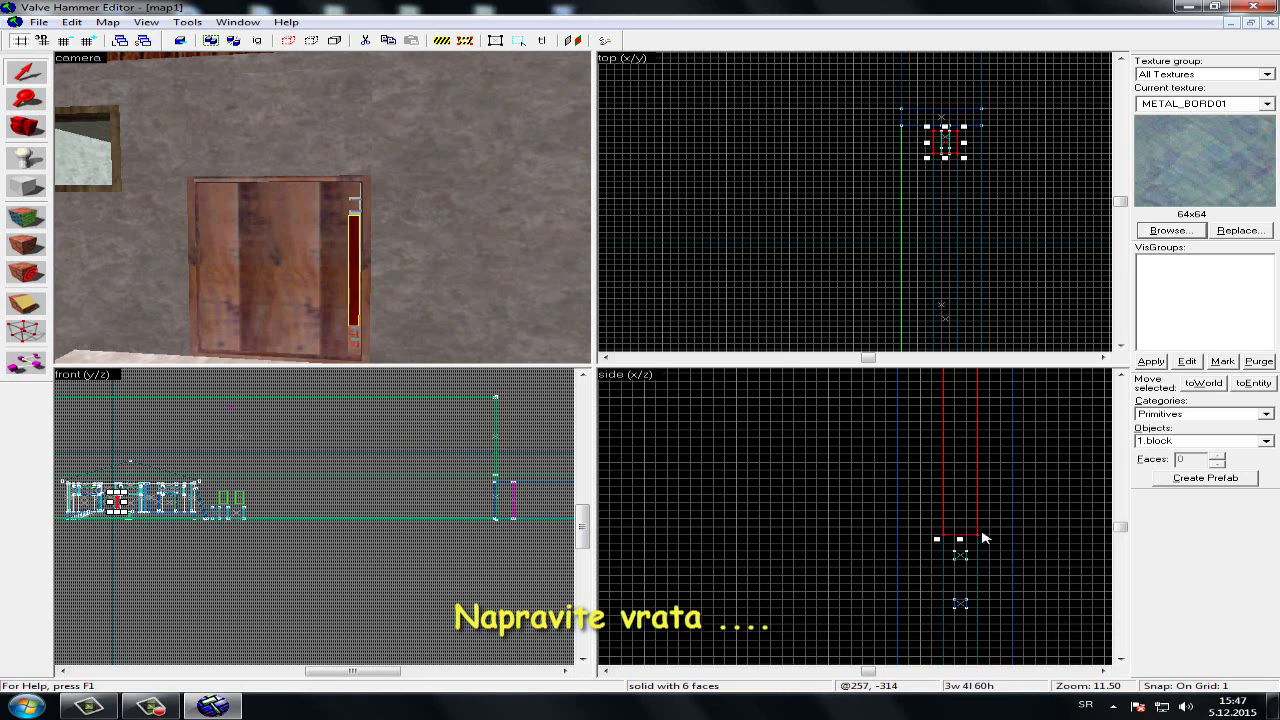
{"action": "scroll", "coordinate": [985, 550], "scroll_direction": "up", "scroll_amount": 1}
{"action": "scroll", "coordinate": [982, 563], "scroll_direction": "up", "scroll_amount": 1}
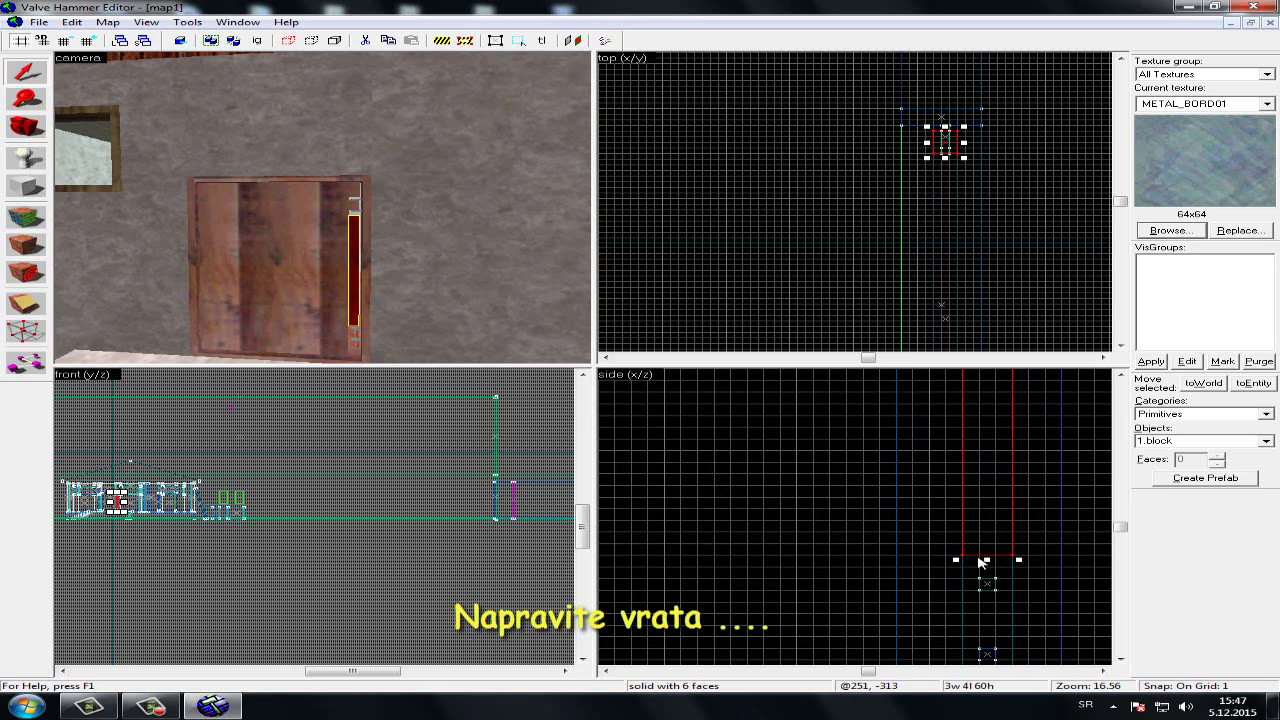
{"action": "left_click_drag", "start_coordinate": [985, 560], "coordinate": [979, 563]}
Examine how the long filler strip fits between the upper and lower hinges in the front and 3D views
{"action": "scroll", "coordinate": [103, 492], "scroll_direction": "up", "scroll_amount": 6}
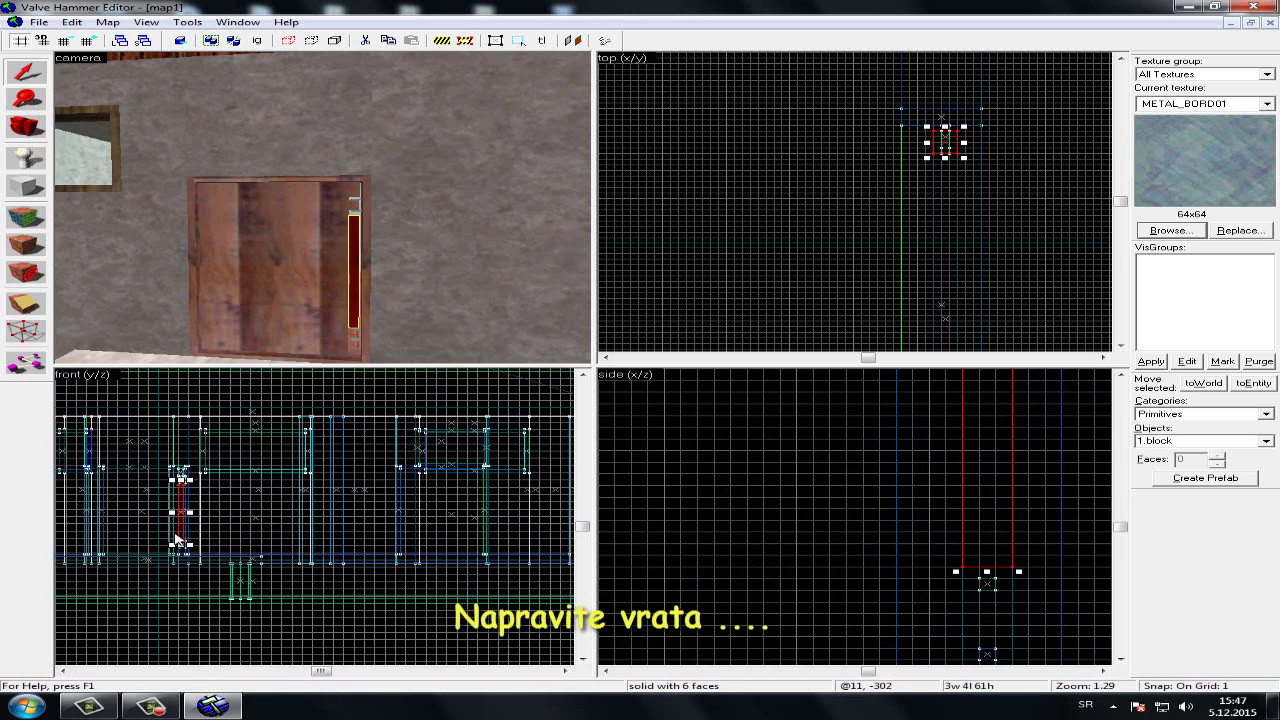
{"action": "left_click", "coordinate": [26, 126]}
{"action": "scroll", "coordinate": [323, 210], "scroll_direction": "up", "scroll_amount": 6}
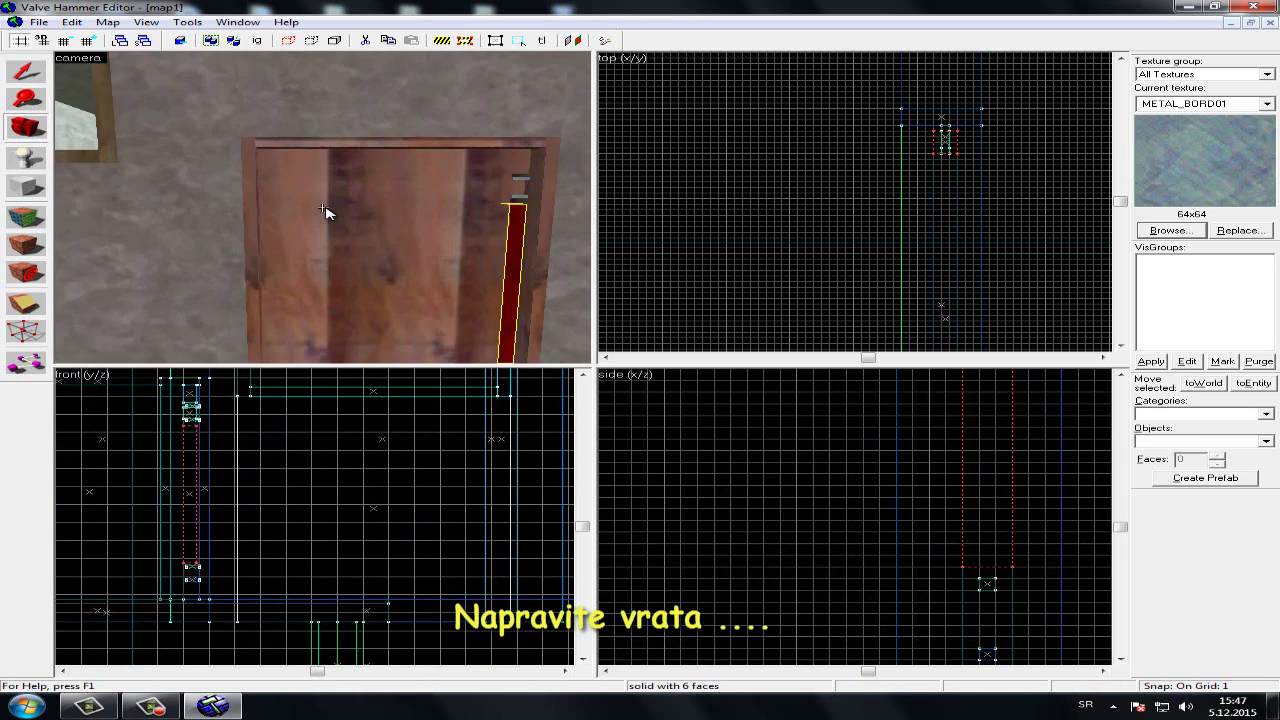
{"action": "key", "text": "w"}
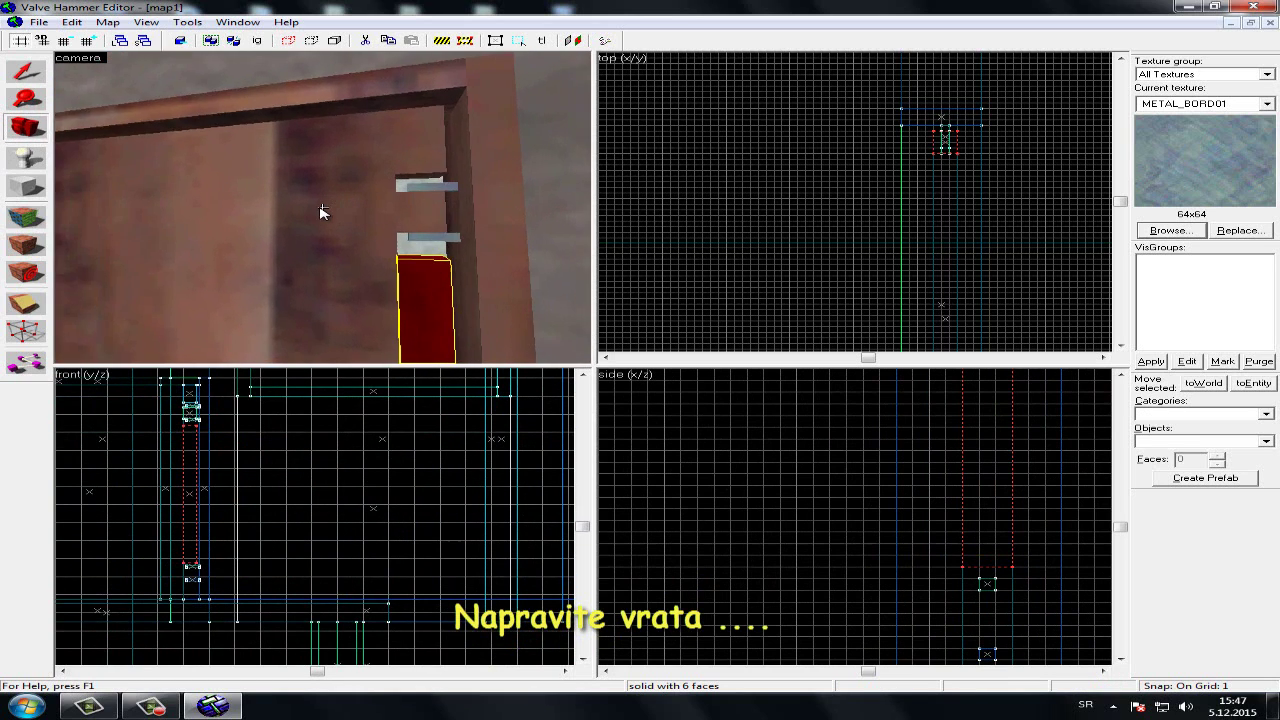
{"action": "key", "text": "s"}
{"action": "key", "text": "s"}
{"action": "key", "text": "w"}
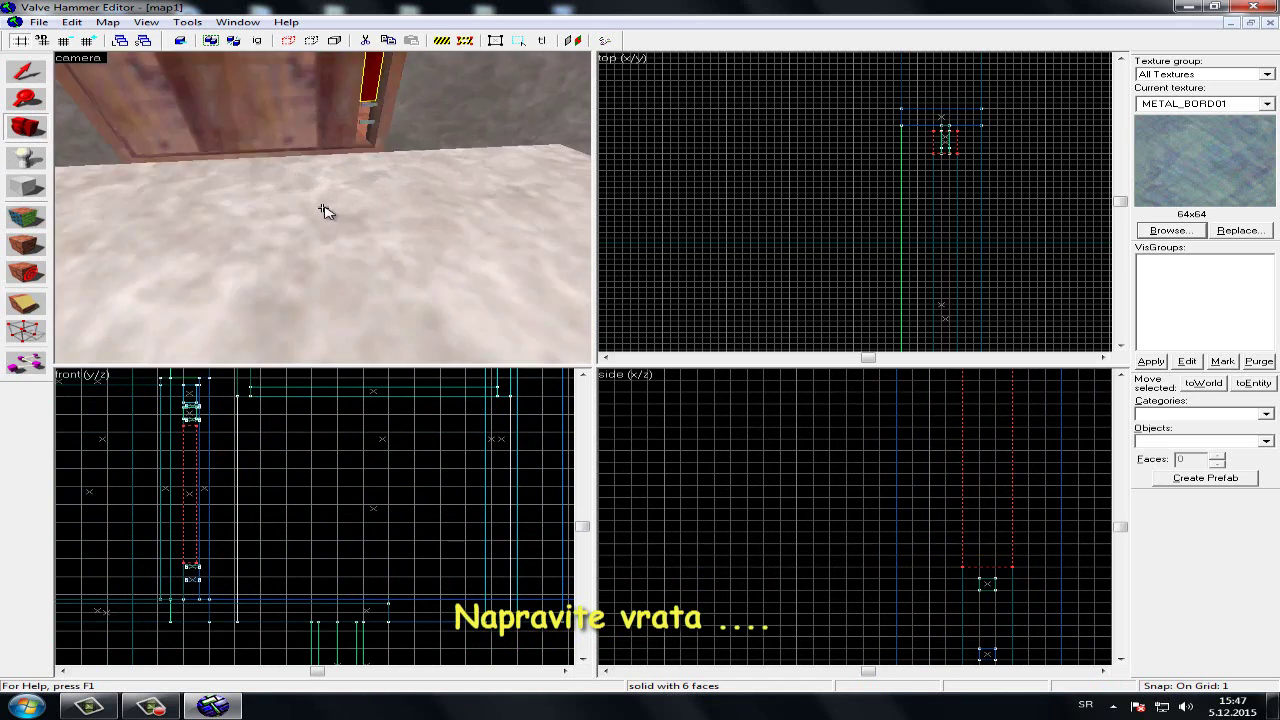
{"action": "key", "text": "s"}
{"action": "key", "text": "w"}
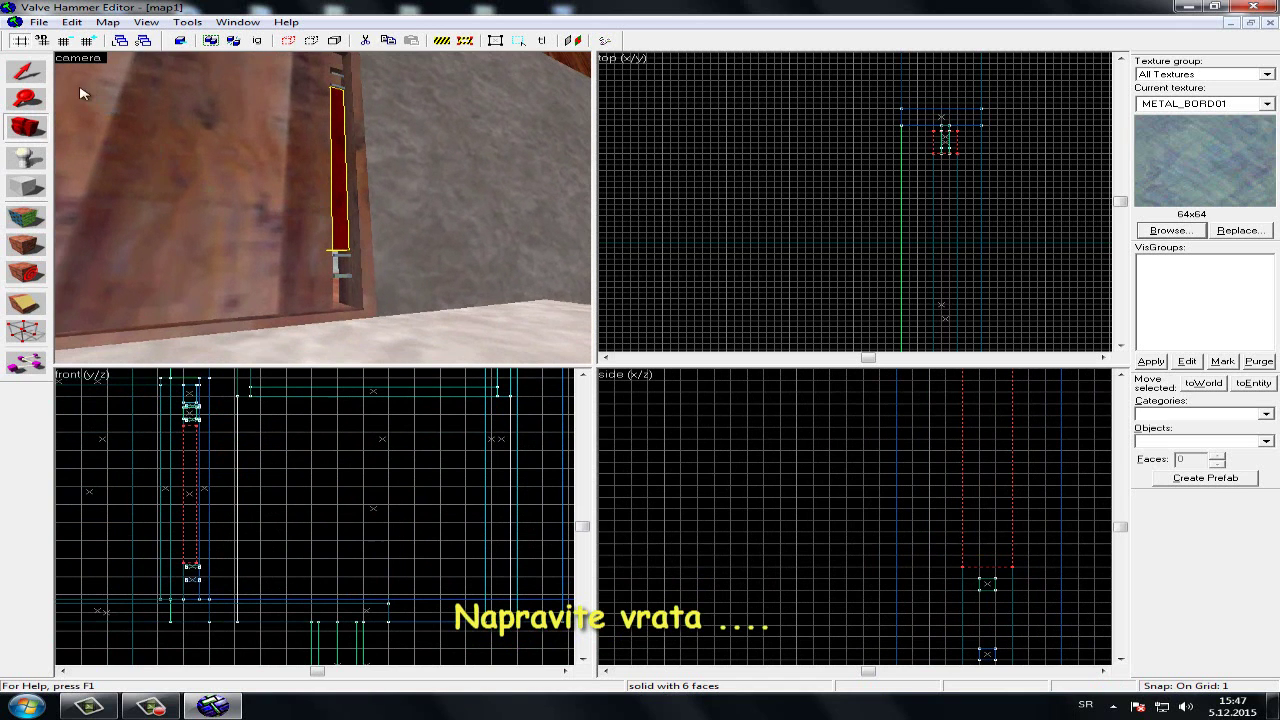
Copy the long filler strip downward and shorten the copy to a 1-unit-high block between the lower hinges
{"action": "left_click", "coordinate": [26, 71]}
{"action": "scroll", "coordinate": [889, 449], "scroll_direction": "down", "scroll_amount": 1}
{"action": "scroll", "coordinate": [991, 553], "scroll_direction": "up", "scroll_amount": 1}
{"action": "scroll", "coordinate": [977, 556], "scroll_direction": "down", "scroll_amount": 1}
{"action": "left_click_drag", "start_coordinate": [977, 544], "coordinate": [978, 586]}
{"action": "scroll", "coordinate": [963, 571], "scroll_direction": "down", "scroll_amount": 5}
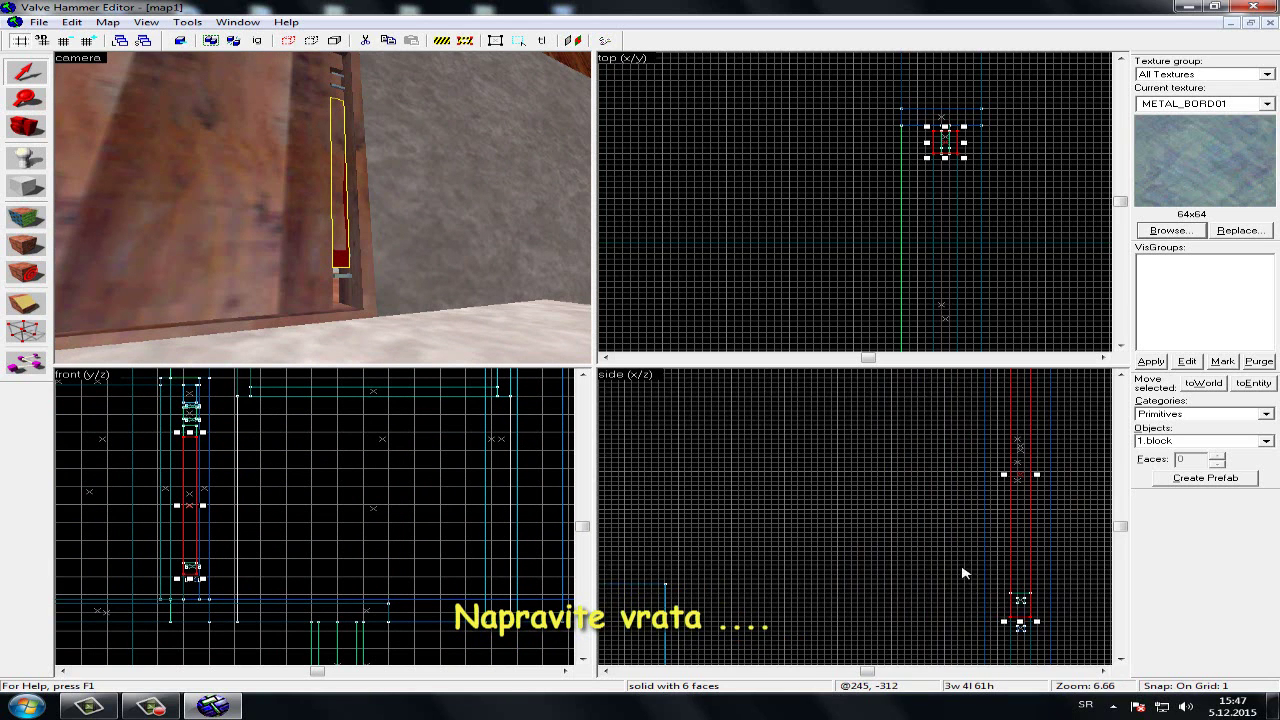
{"action": "left_click_drag", "start_coordinate": [1003, 476], "coordinate": [1006, 594]}
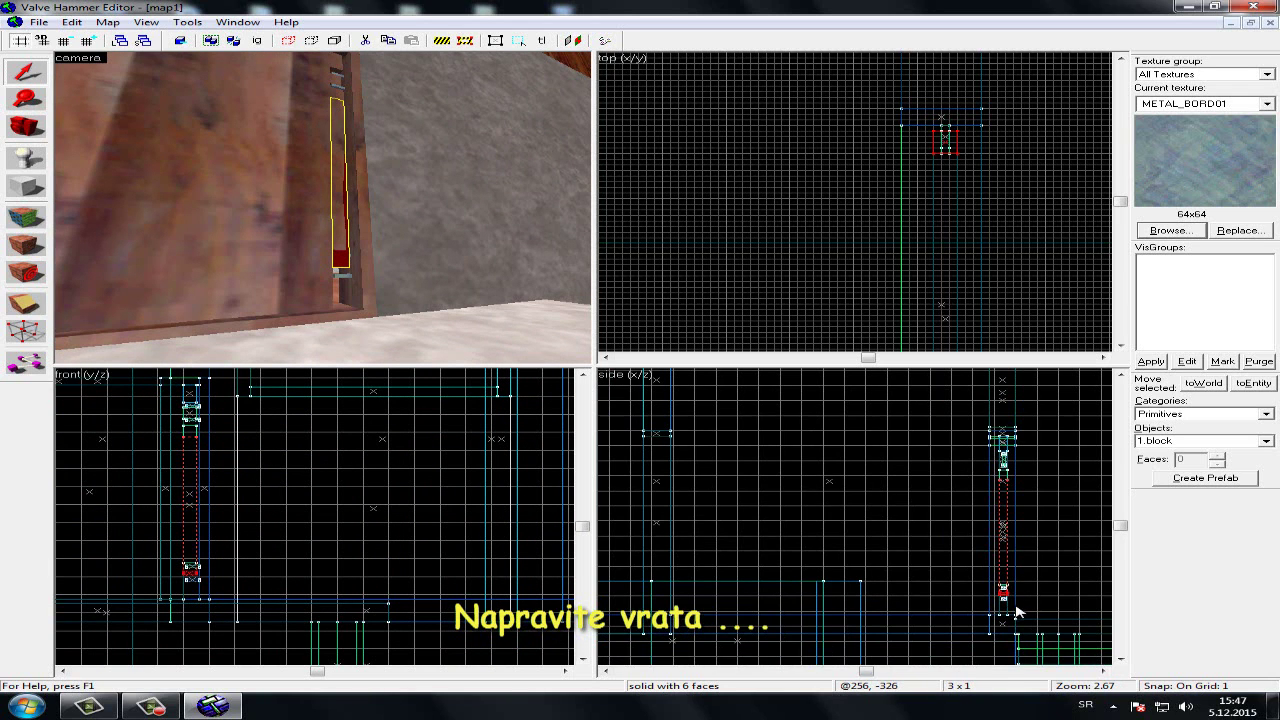
{"action": "scroll", "coordinate": [1023, 615], "scroll_direction": "up", "scroll_amount": 4}
{"action": "scroll", "coordinate": [1039, 616], "scroll_direction": "up", "scroll_amount": 2}
{"action": "left_click", "coordinate": [1105, 670]}
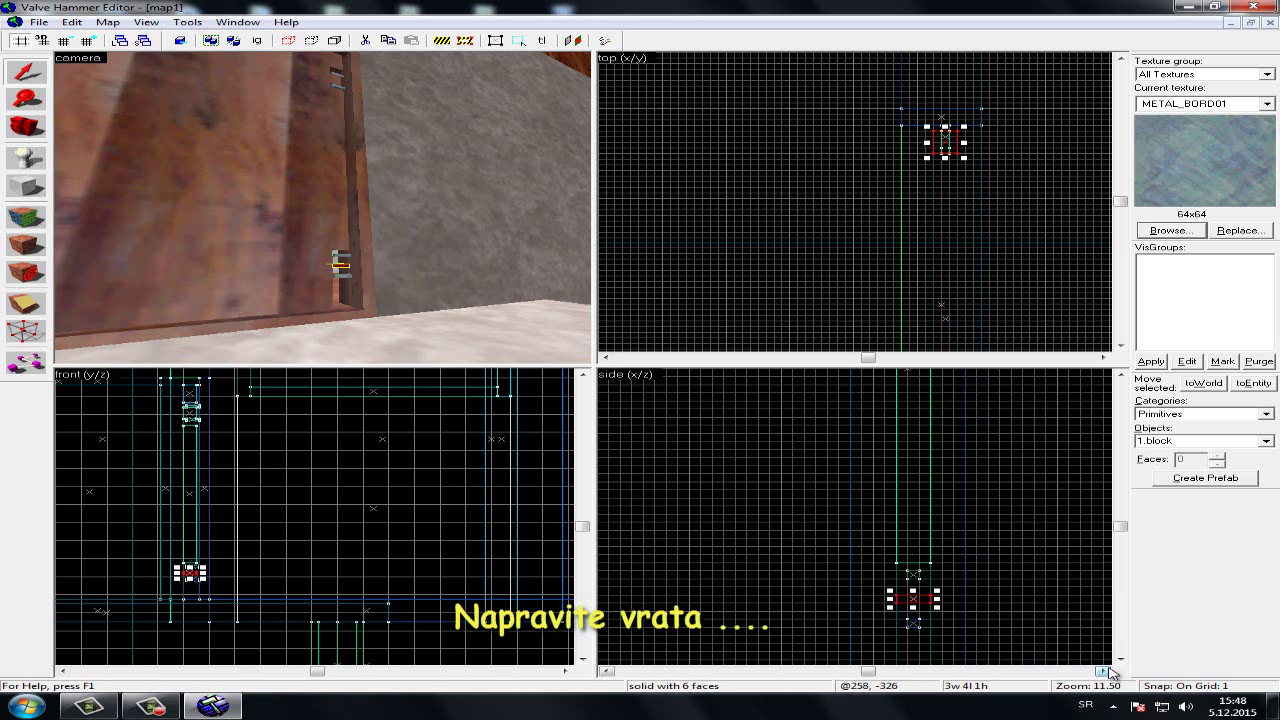
{"action": "left_click", "coordinate": [1120, 658]}
{"action": "scroll", "coordinate": [954, 542], "scroll_direction": "up", "scroll_amount": 2}
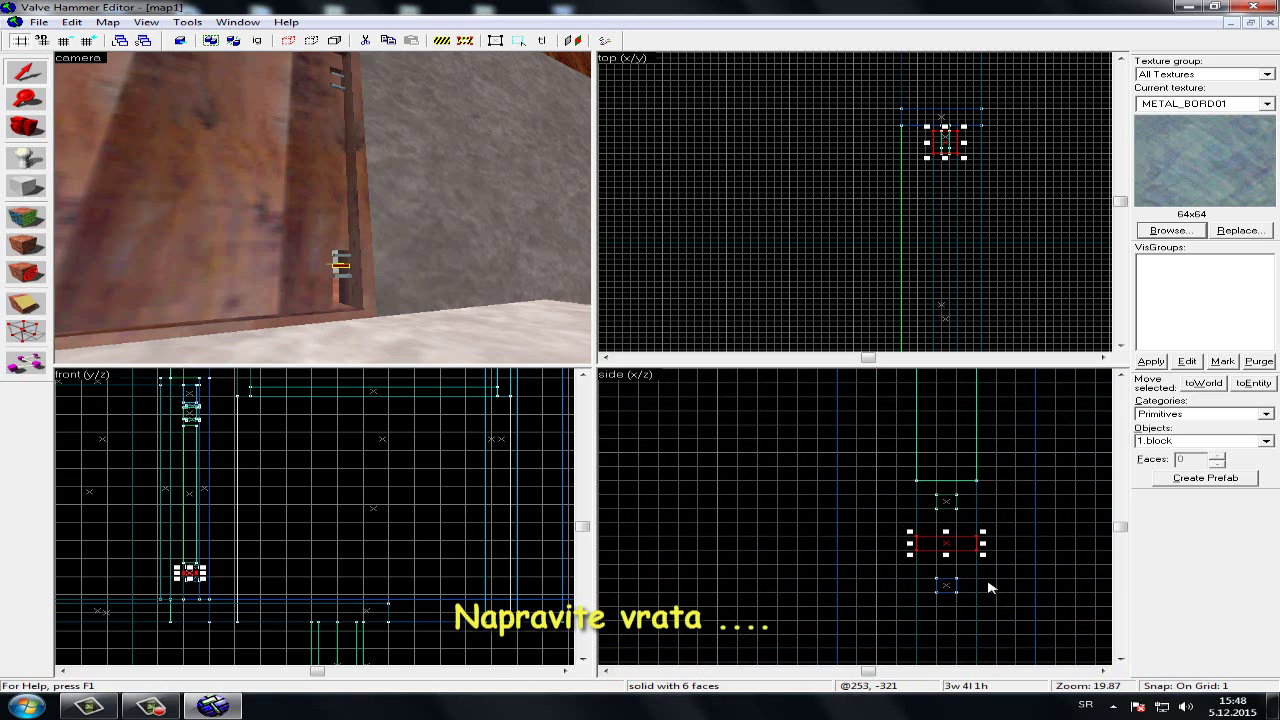
Resize the copied block to 1 wide, 4 long and 5 high to fill the gap between the lower hinges
{"action": "scroll", "coordinate": [1006, 582], "scroll_direction": "up", "scroll_amount": 1}
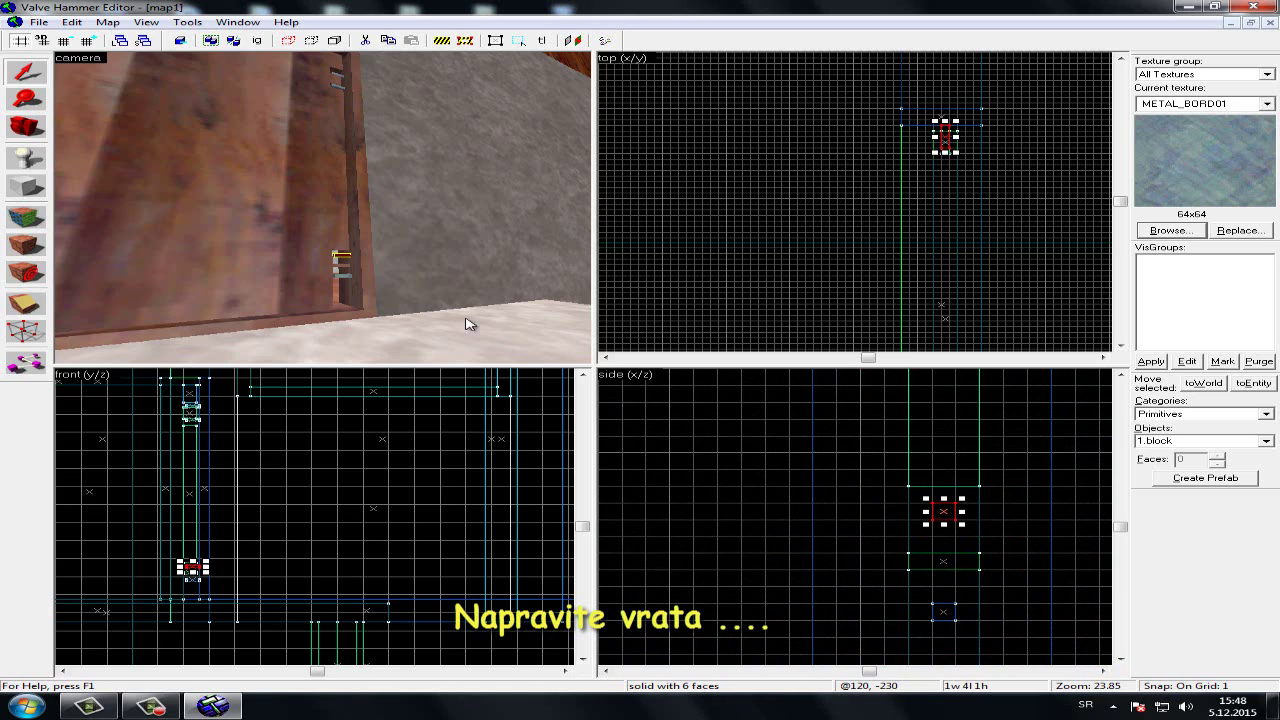
{"action": "scroll", "coordinate": [357, 286], "scroll_direction": "up", "scroll_amount": 2}
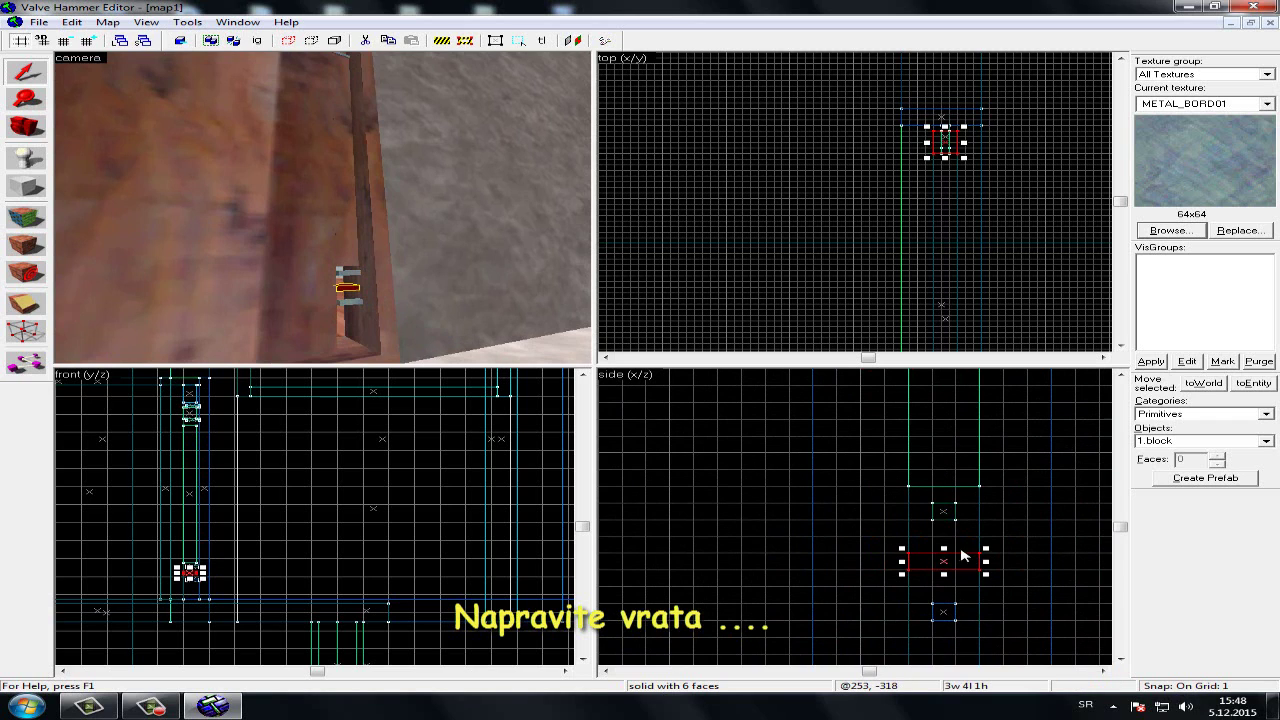
{"action": "left_click_drag", "start_coordinate": [943, 548], "coordinate": [972, 506]}
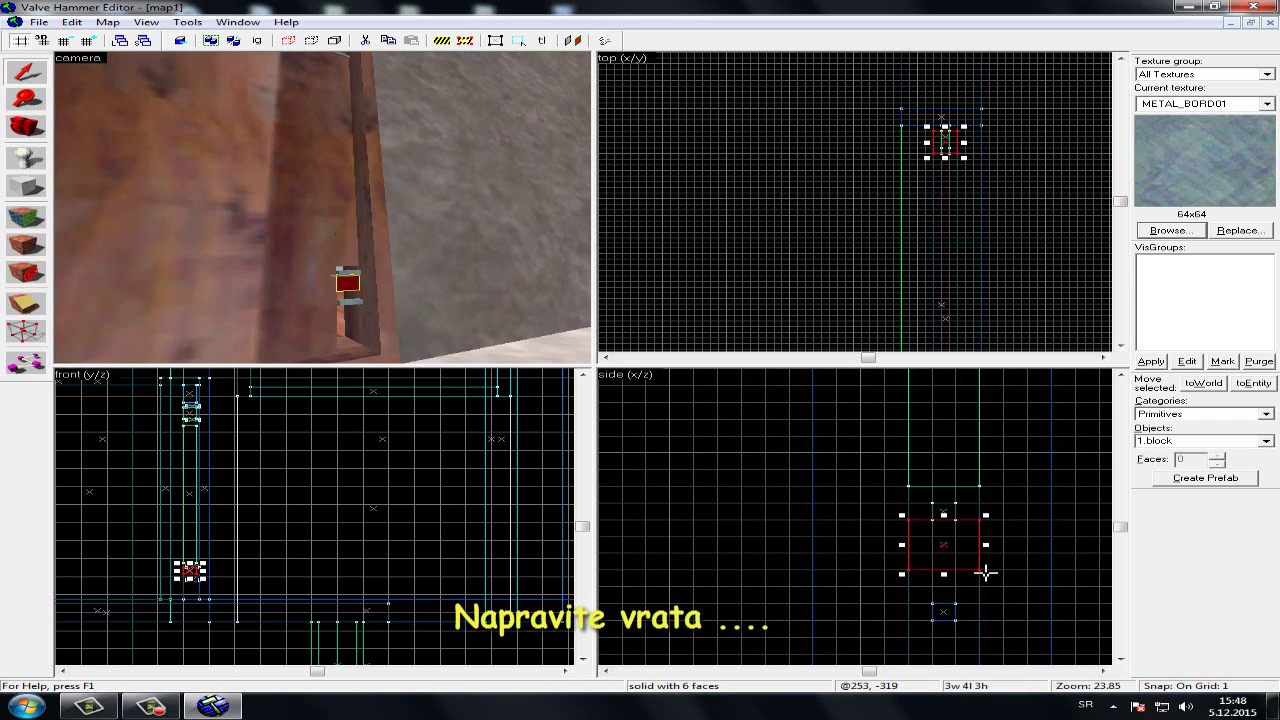
{"action": "left_click_drag", "start_coordinate": [985, 573], "coordinate": [939, 570]}
{"action": "scroll", "coordinate": [372, 376], "scroll_direction": "up", "scroll_amount": 1}
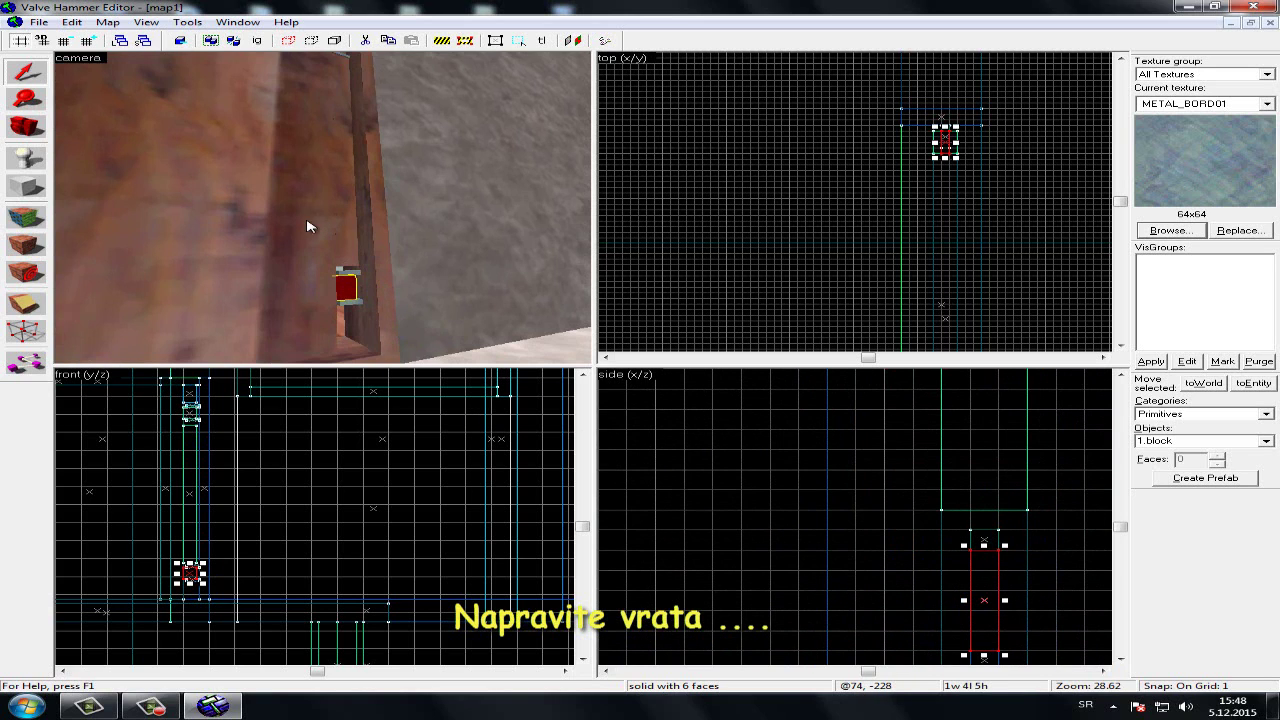
Check the filler block between the lower hinges against the door panel and frame in the 3D view
{"action": "left_click", "coordinate": [26, 126]}
{"action": "key", "text": "z"}
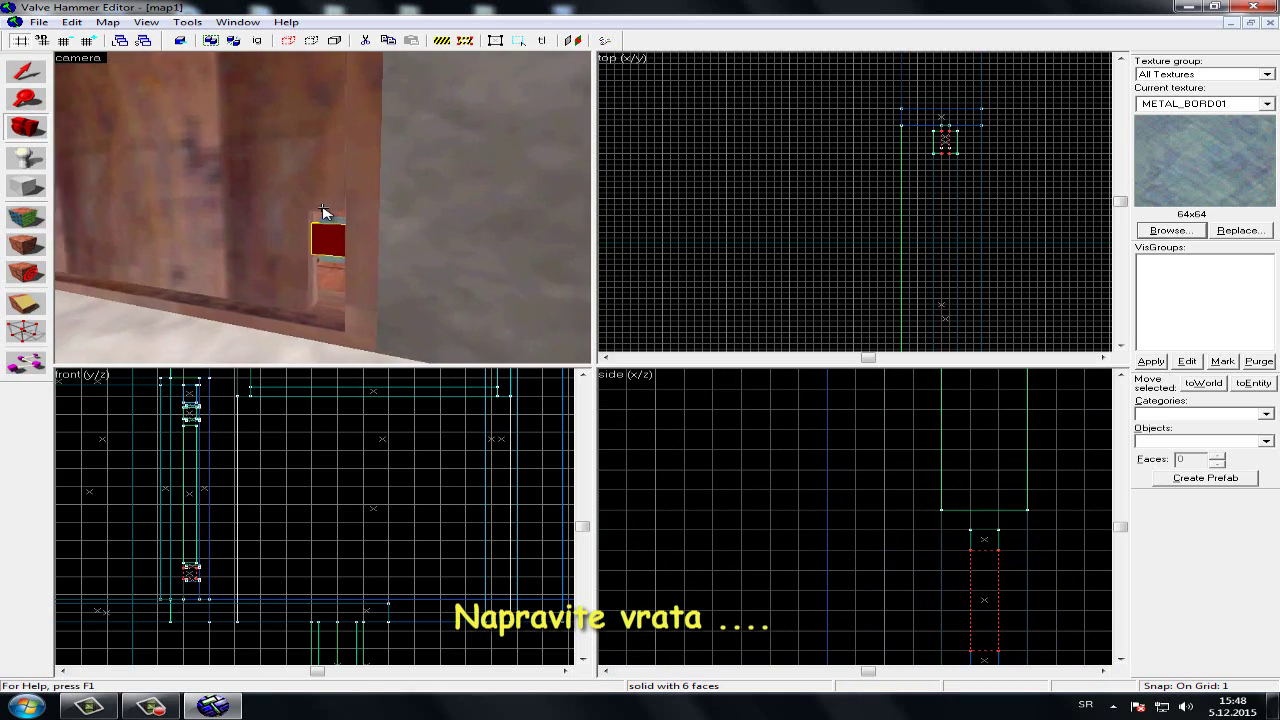
{"action": "mouse_move", "coordinate": [323, 211]}
{"action": "key", "text": "s"}
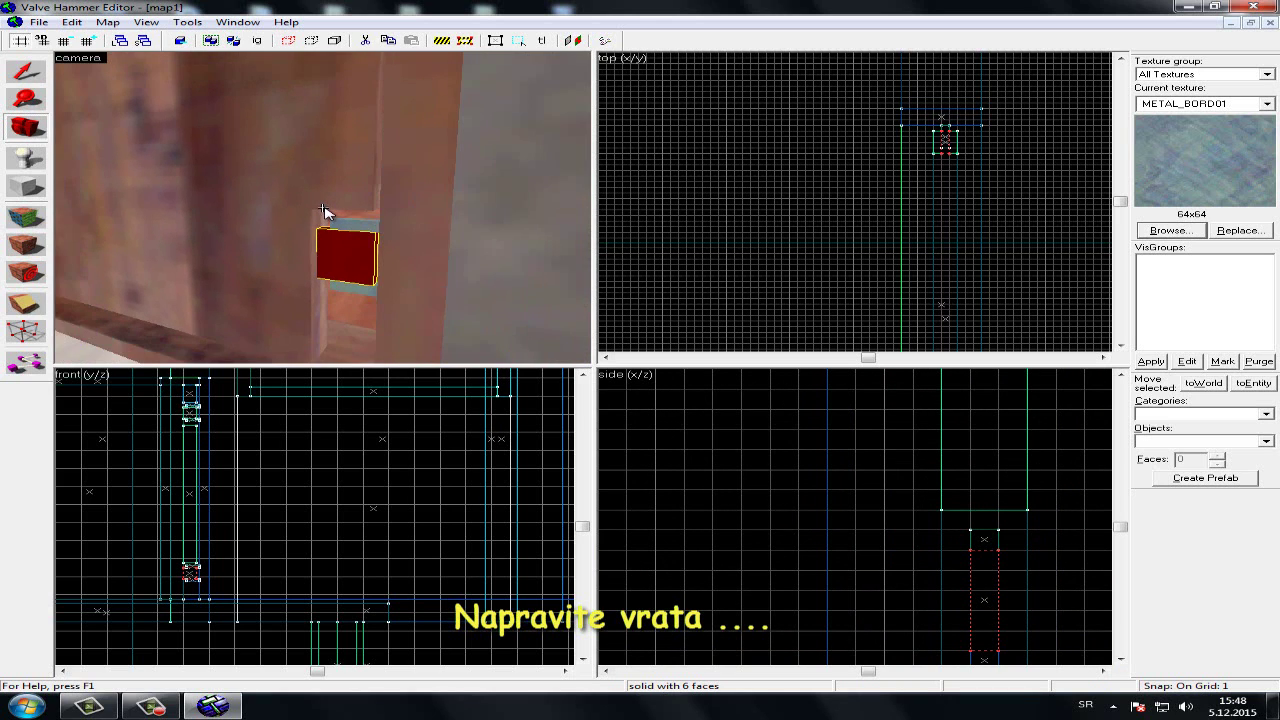
{"action": "key", "text": "s"}
{"action": "key", "text": "w"}
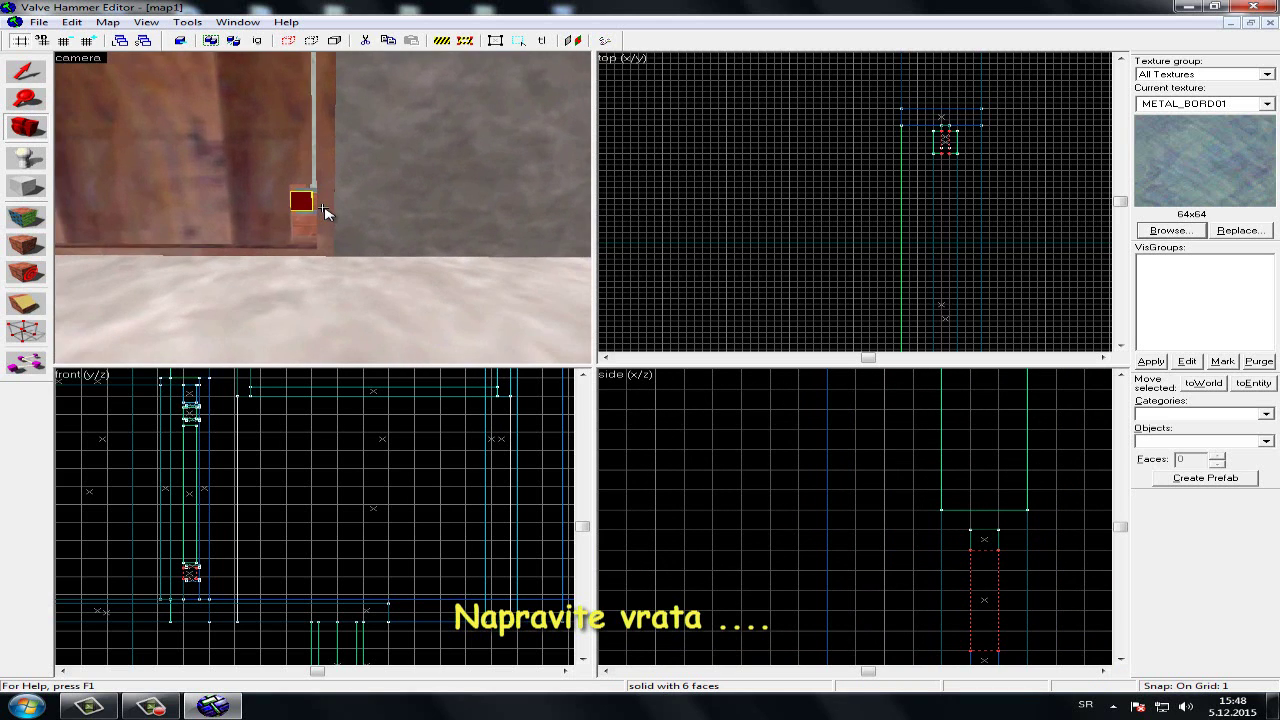
Copy the long filler strip, 3 wide, 4 long and 61 high, downward so the copy overlaps the lower hinges
{"action": "left_click_drag", "start_coordinate": [323, 207], "coordinate": [306, 195]}
{"action": "key", "text": "w"}
{"action": "key", "text": "a"}
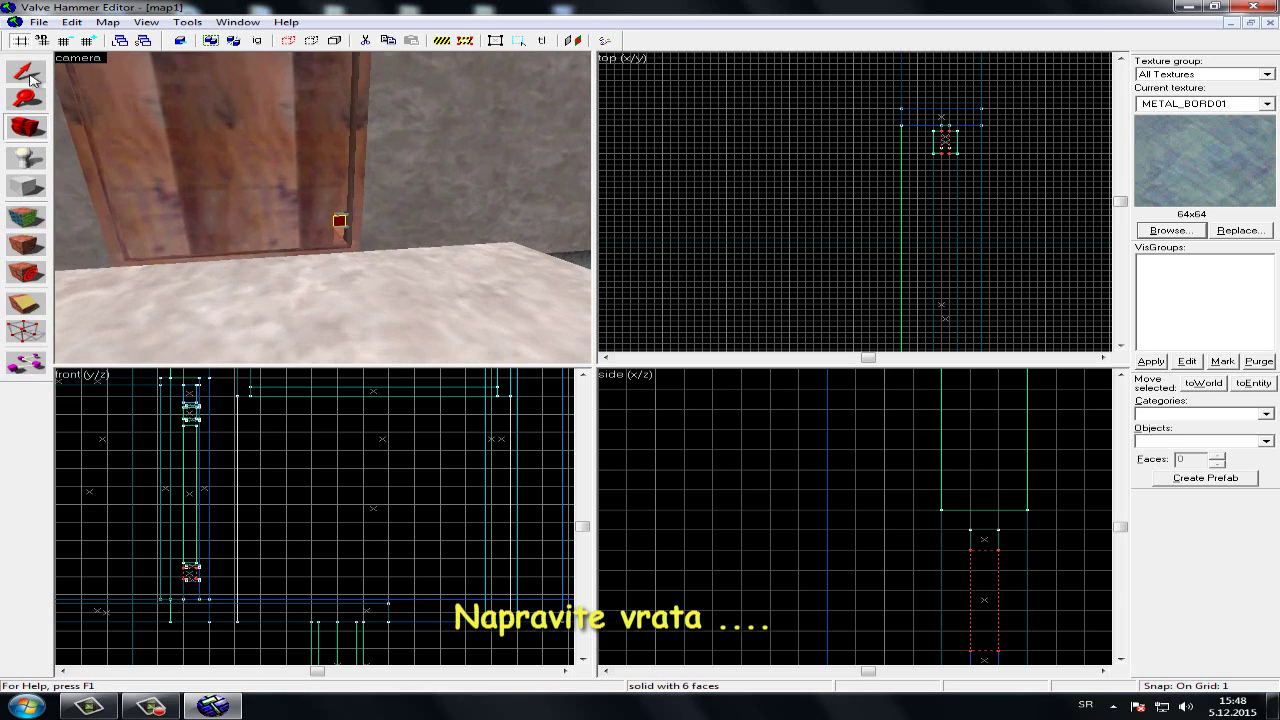
{"action": "left_click", "coordinate": [27, 72]}
{"action": "left_click", "coordinate": [344, 154]}
{"action": "scroll", "coordinate": [866, 431], "scroll_direction": "down", "scroll_amount": 3}
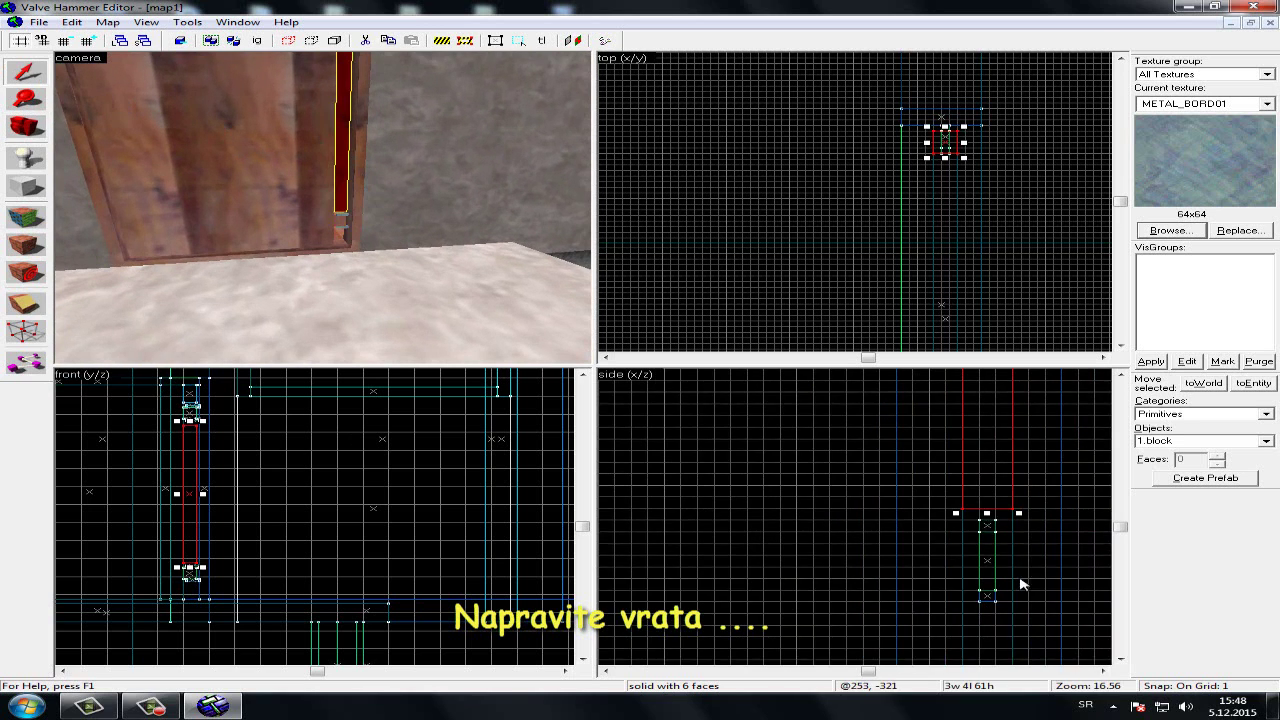
{"action": "left_click_drag", "start_coordinate": [996, 491], "coordinate": [986, 606]}
{"action": "scroll", "coordinate": [982, 536], "scroll_direction": "down", "scroll_amount": 3}
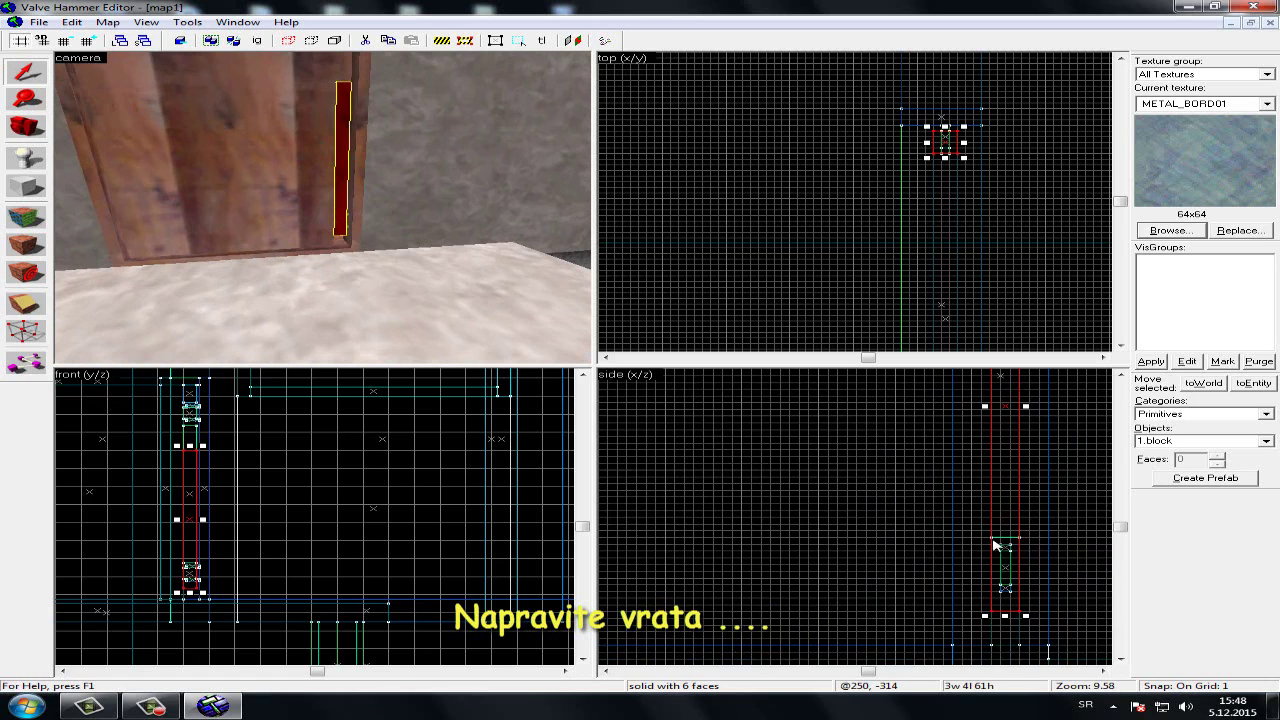
Stretch the copied strip down to the door's bottom edge and lower its top to make an 8-unit-high block
{"action": "scroll", "coordinate": [995, 544], "scroll_direction": "down", "scroll_amount": 4}
{"action": "scroll", "coordinate": [1042, 606], "scroll_direction": "up", "scroll_amount": 5}
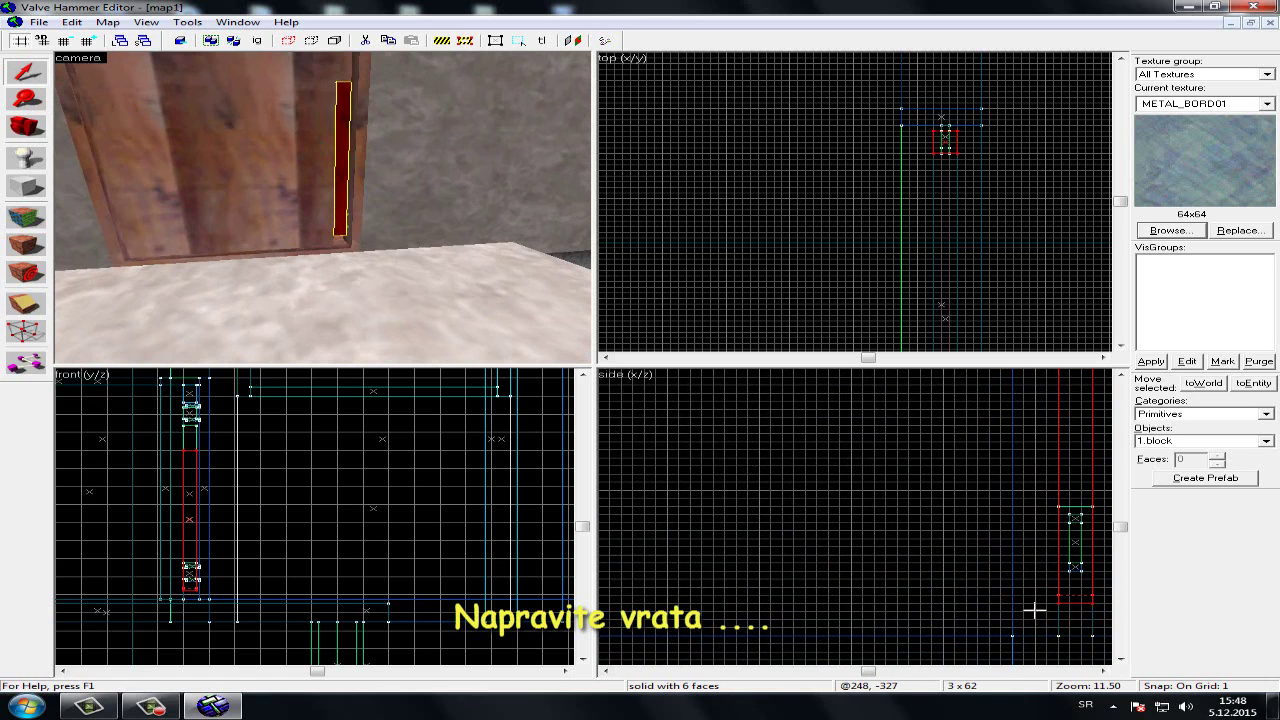
{"action": "left_click_drag", "start_coordinate": [1034, 609], "coordinate": [1049, 640]}
{"action": "scroll", "coordinate": [840, 514], "scroll_direction": "down", "scroll_amount": 7}
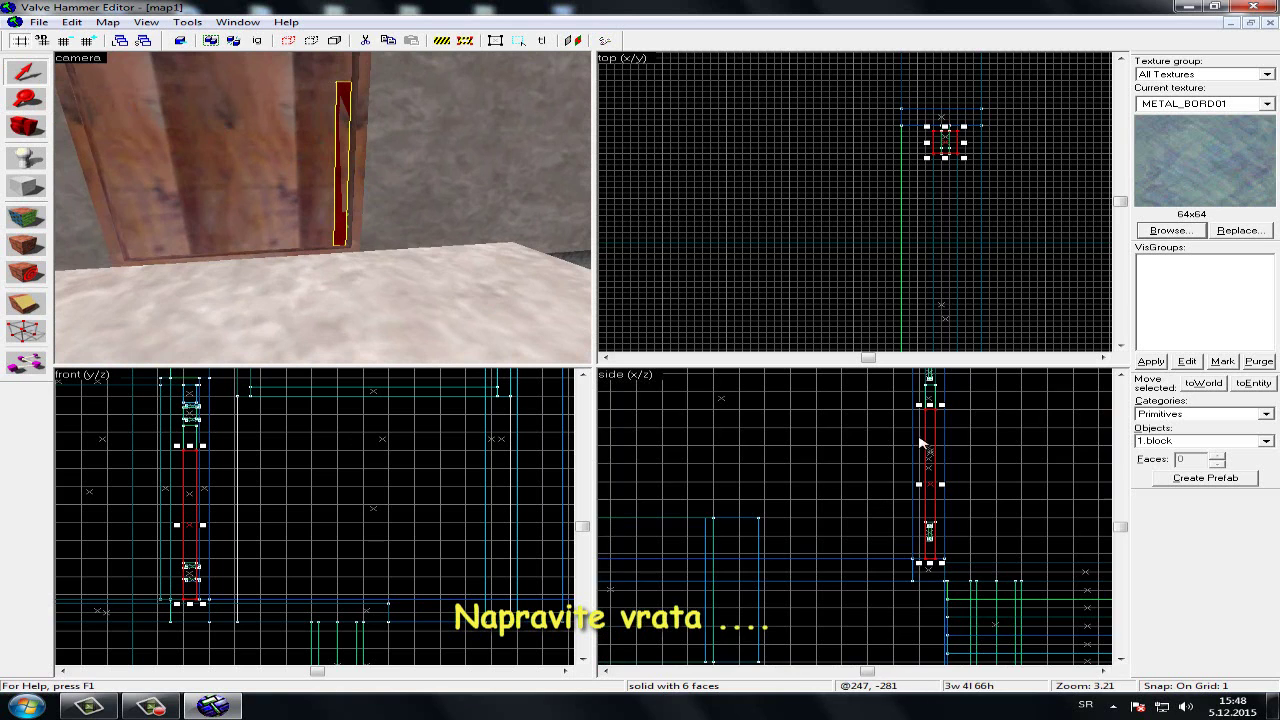
{"action": "left_click_drag", "start_coordinate": [928, 408], "coordinate": [998, 562]}
{"action": "scroll", "coordinate": [946, 546], "scroll_direction": "up", "scroll_amount": 8}
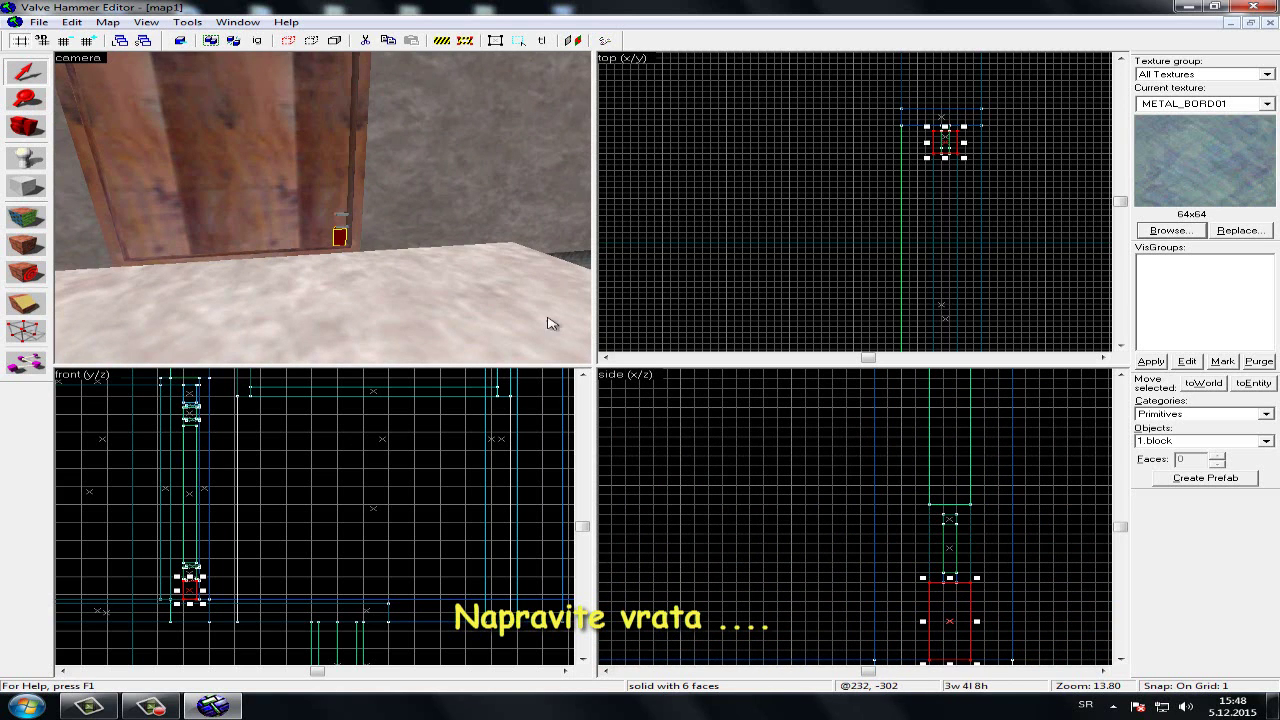
Lower the bottom filler block's top edge to leave it 7 units high, just beneath the lowest hinge
{"action": "scroll", "coordinate": [480, 300], "scroll_direction": "up", "scroll_amount": 3}
{"action": "key", "text": "d"}
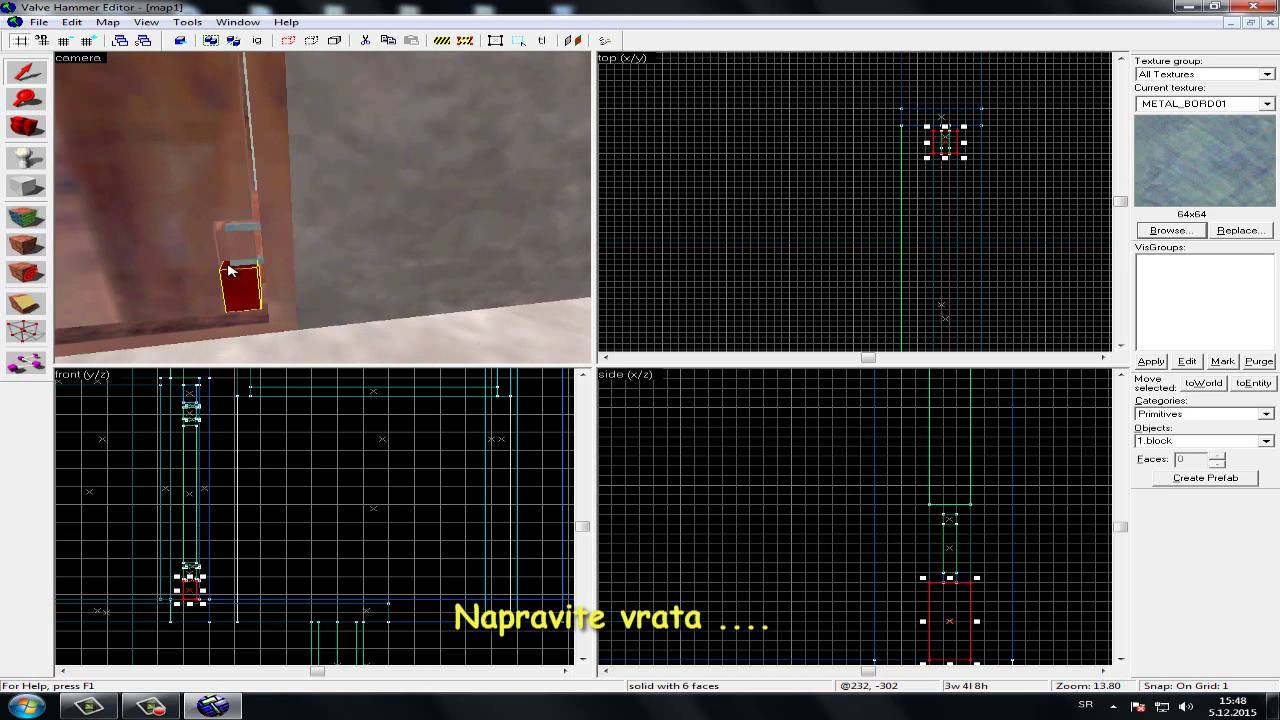
{"action": "left_click", "coordinate": [256, 266], "text": "ctrl"}
{"action": "left_click", "coordinate": [256, 266], "text": "ctrl"}
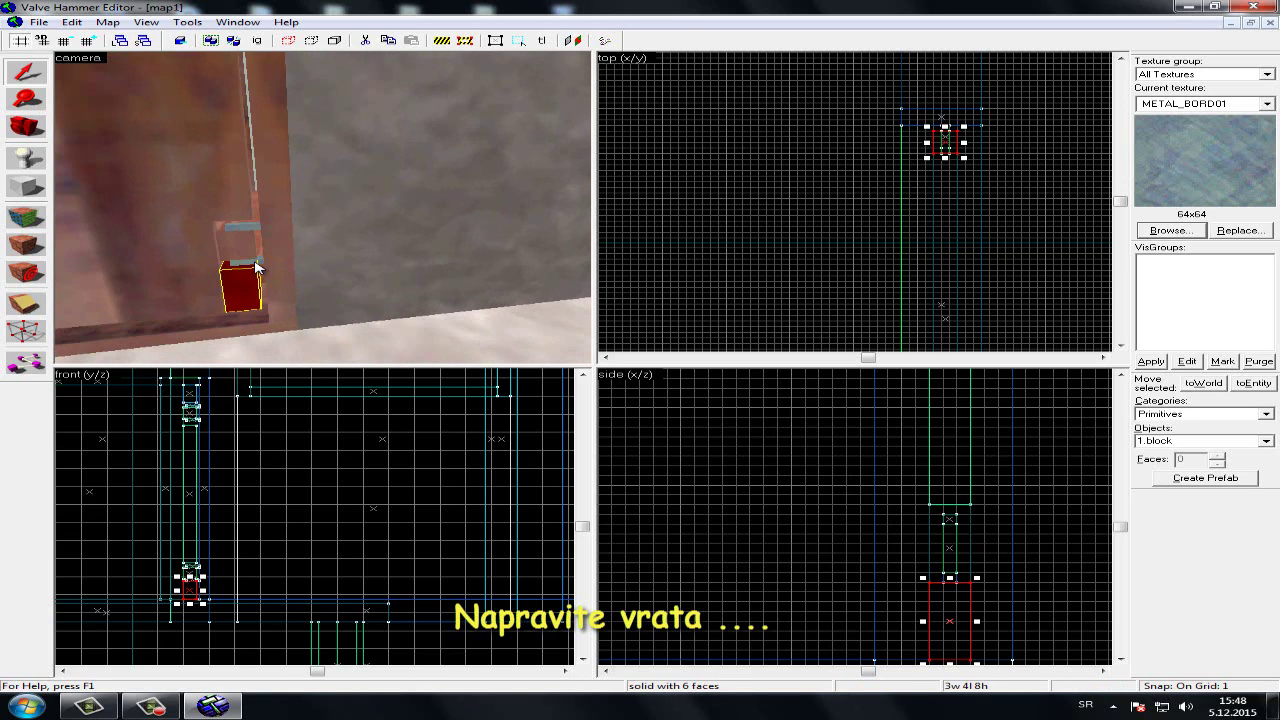
{"action": "left_click", "coordinate": [954, 592]}
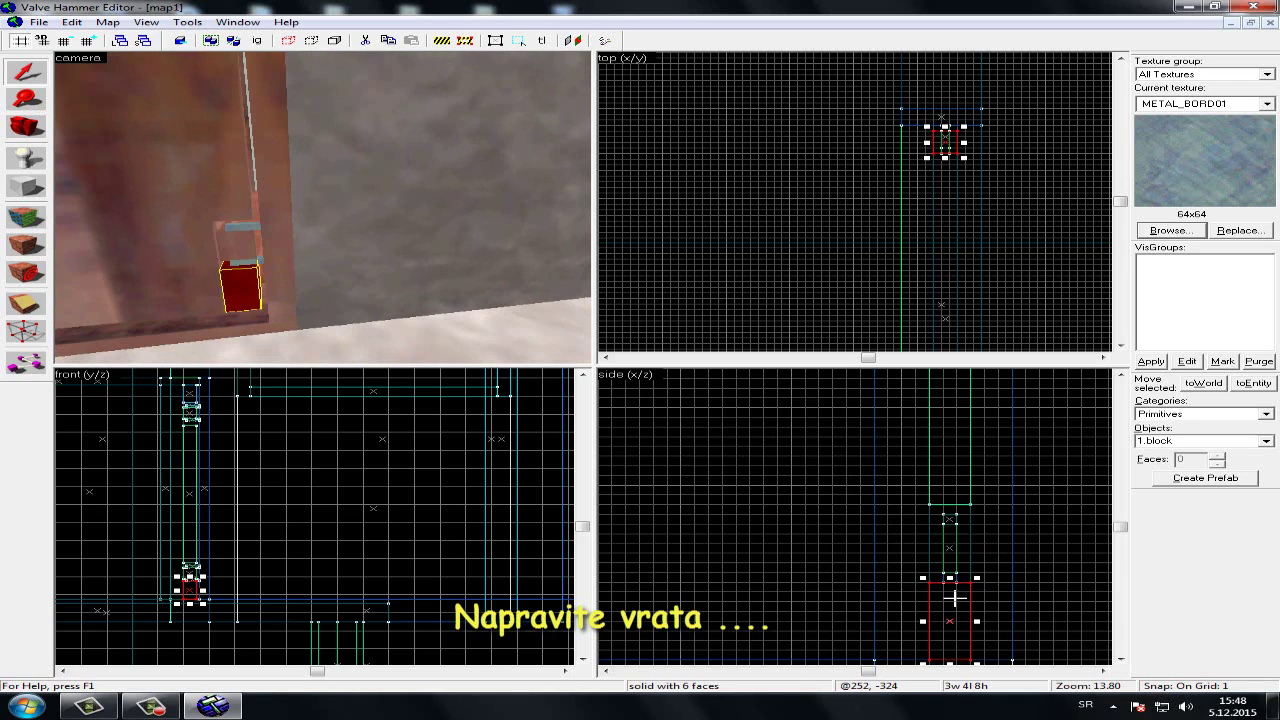
{"action": "left_click_drag", "start_coordinate": [952, 580], "coordinate": [956, 586]}
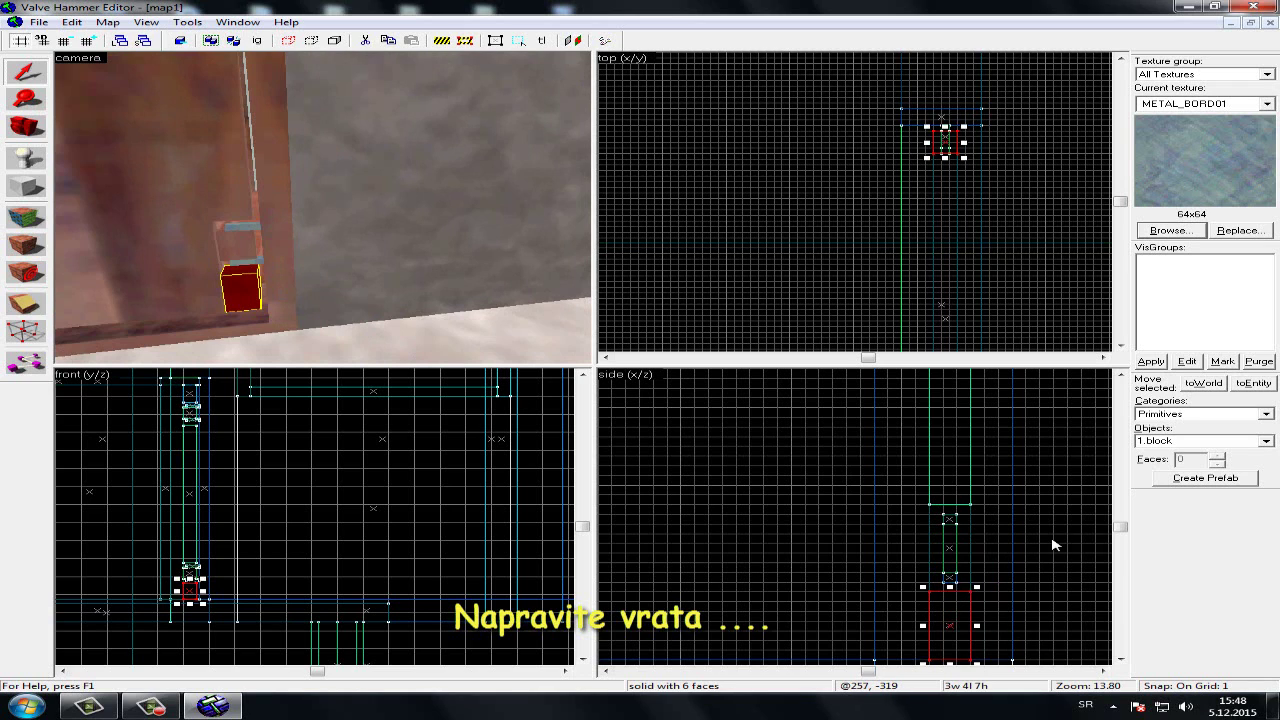
{"action": "left_click", "coordinate": [1052, 543]}
Select the four outer faces of the door: the main panel and the upper, middle and bottom filler blocks
{"action": "scroll", "coordinate": [264, 314], "scroll_direction": "up", "scroll_amount": 3}
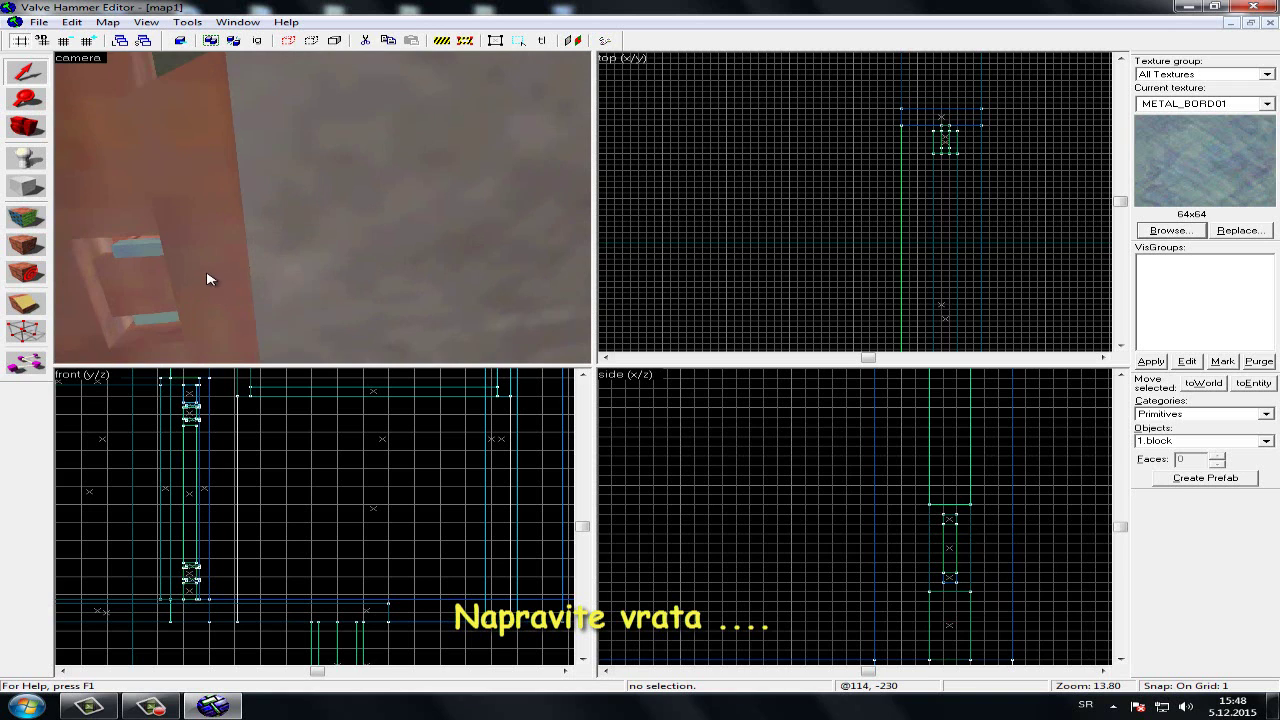
{"action": "scroll", "coordinate": [207, 279], "scroll_direction": "down", "scroll_amount": 3}
{"action": "left_click", "coordinate": [22, 130]}
{"action": "left_click_drag", "start_coordinate": [325, 208], "coordinate": [323, 208]}
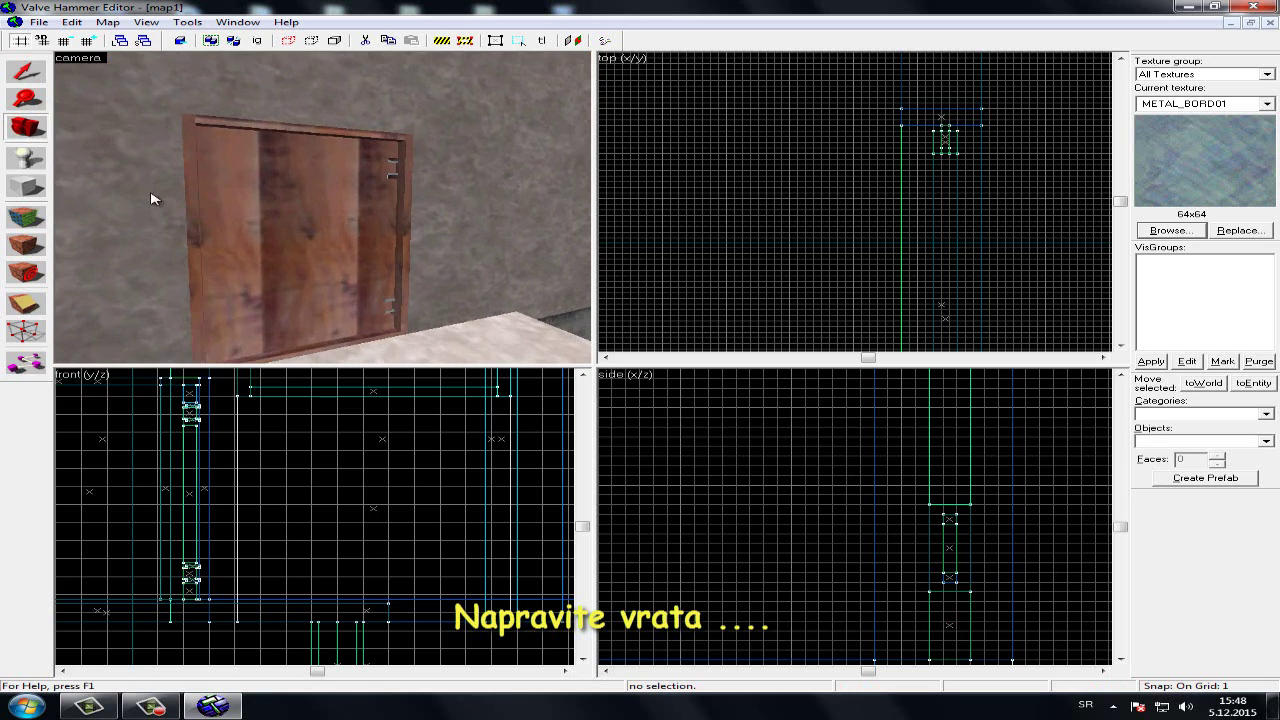
{"action": "left_click", "coordinate": [26, 217]}
{"action": "left_click", "coordinate": [329, 223]}
{"action": "scroll", "coordinate": [318, 205], "scroll_direction": "up", "scroll_amount": 2}
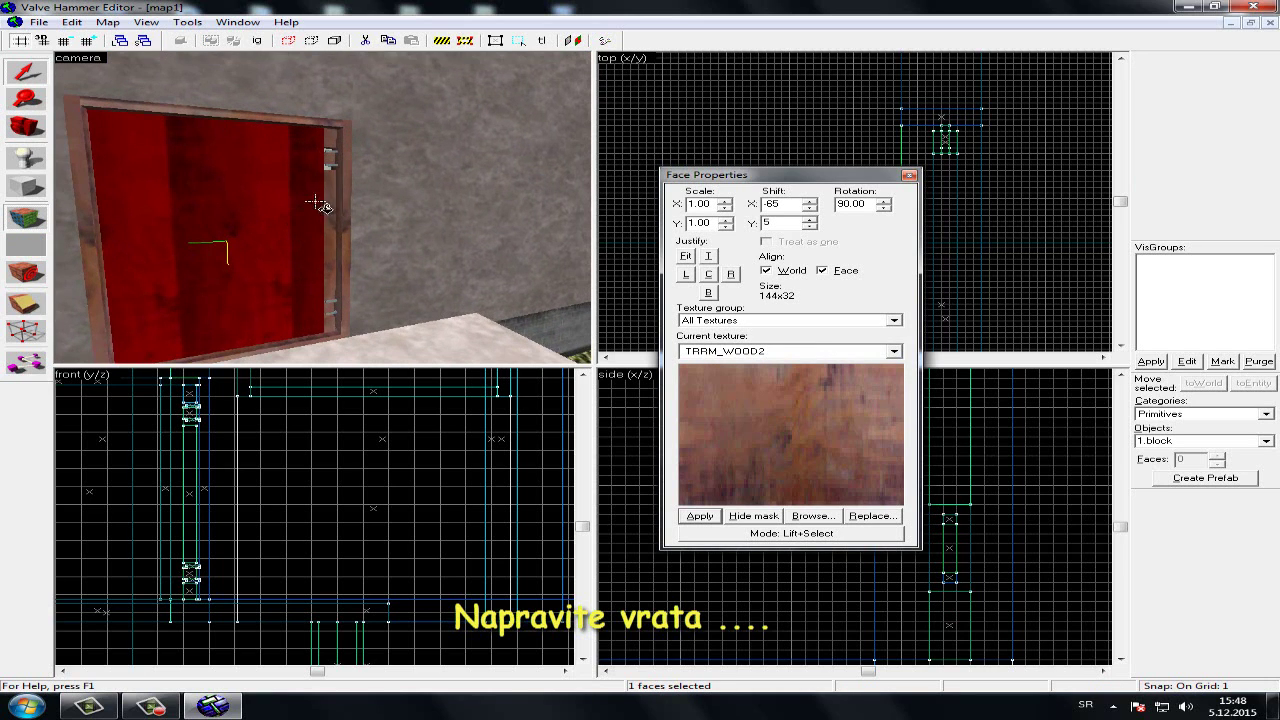
{"action": "left_click", "coordinate": [326, 202], "text": "ctrl"}
{"action": "left_click", "coordinate": [330, 155], "text": "ctrl"}
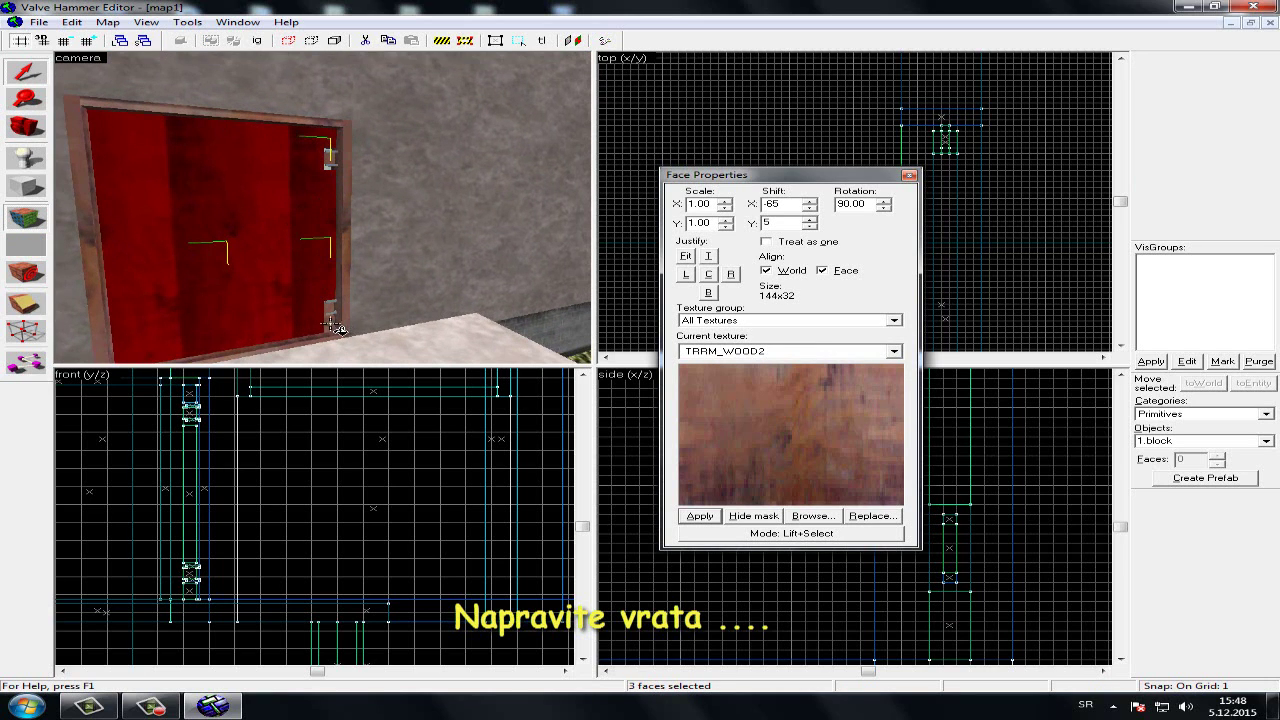
{"action": "left_click_drag", "start_coordinate": [335, 316], "coordinate": [245, 345]}
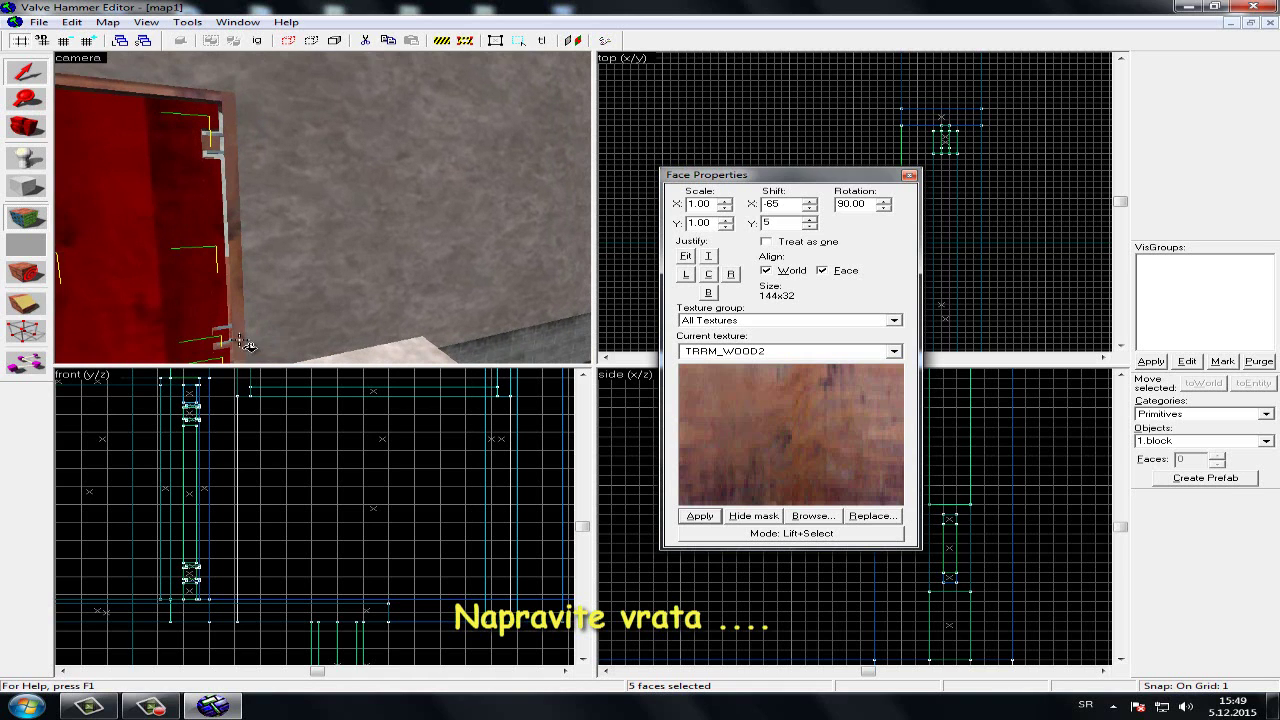
{"action": "left_click", "coordinate": [217, 337], "text": "ctrl"}
{"action": "scroll", "coordinate": [182, 126], "scroll_direction": "up", "scroll_amount": 1}
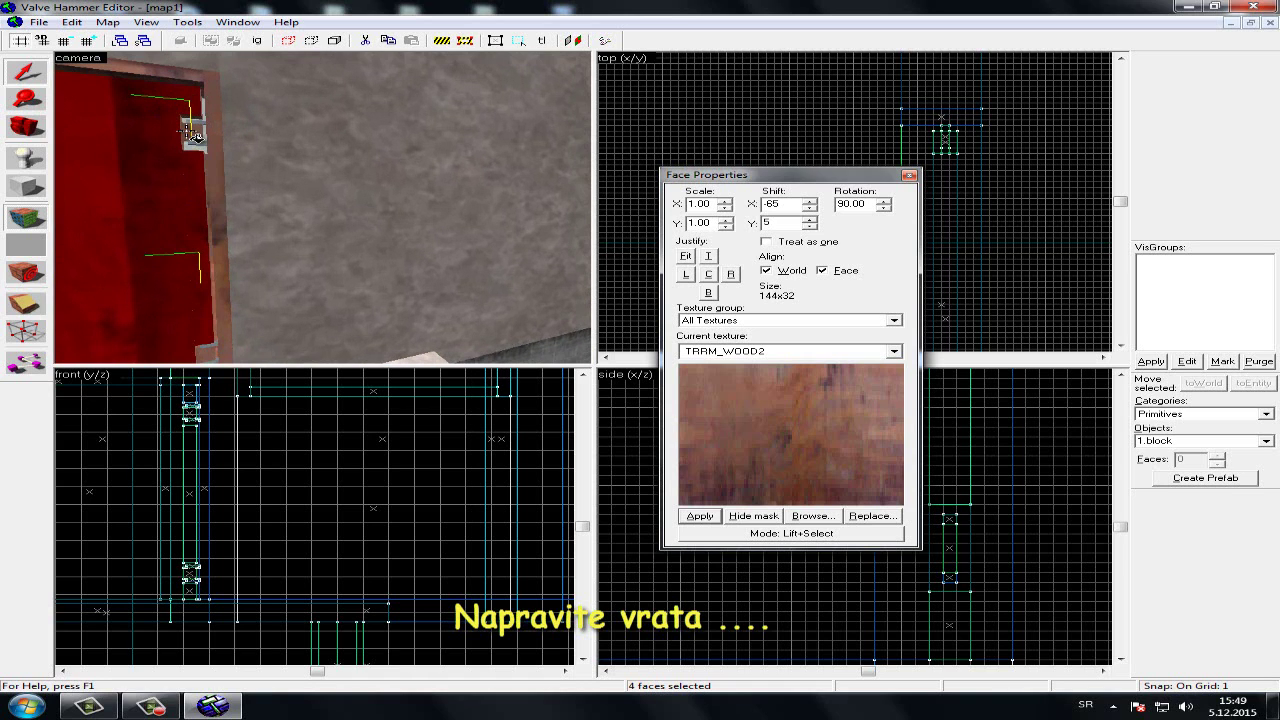
{"action": "left_click", "coordinate": [26, 127]}
{"action": "mouse_move", "coordinate": [322, 207]}
{"action": "left_mouse_down"}
{"action": "mouse_move", "coordinate": [337, 240]}
{"action": "mouse_move", "coordinate": [323, 208]}
{"action": "left_mouse_up"}
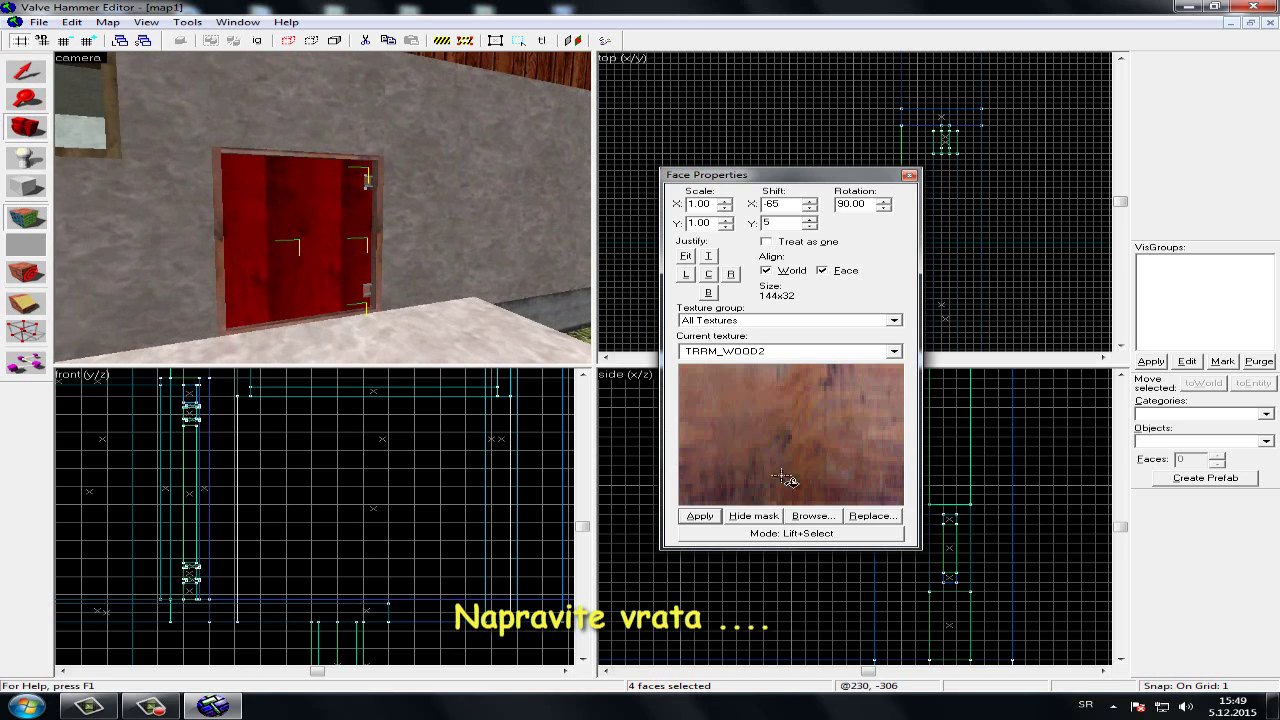
Filter the textures by "doo" and apply tk_doorreflect to the selected outer door faces
{"action": "left_click", "coordinate": [810, 516]}
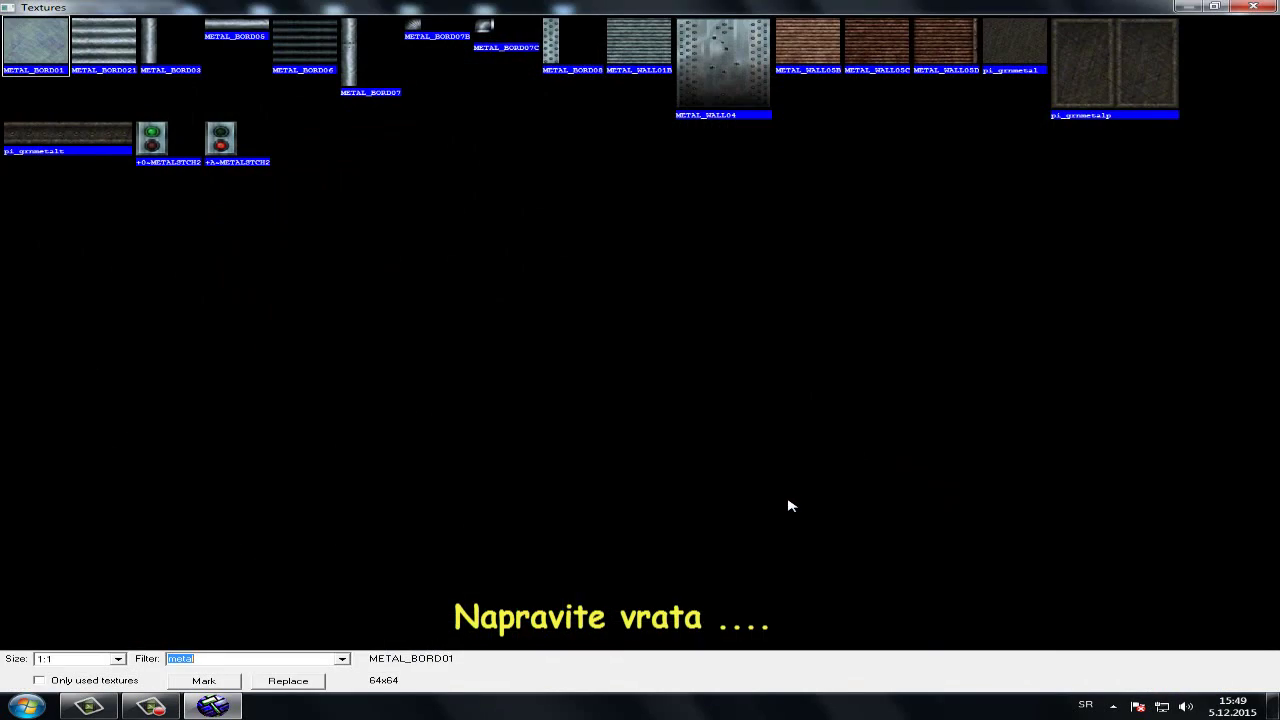
{"action": "type", "text": "doo"}
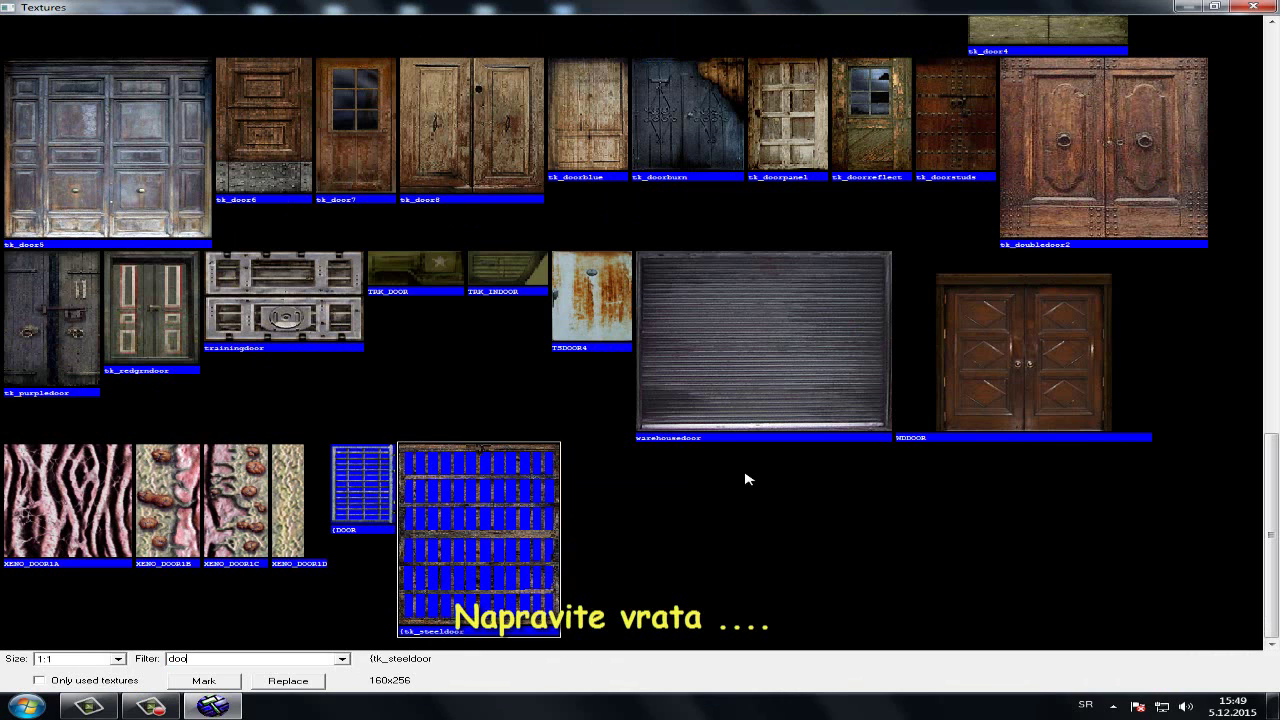
{"action": "scroll", "coordinate": [850, 250], "scroll_direction": "up", "scroll_amount": 1}
{"action": "double_click", "coordinate": [857, 130]}
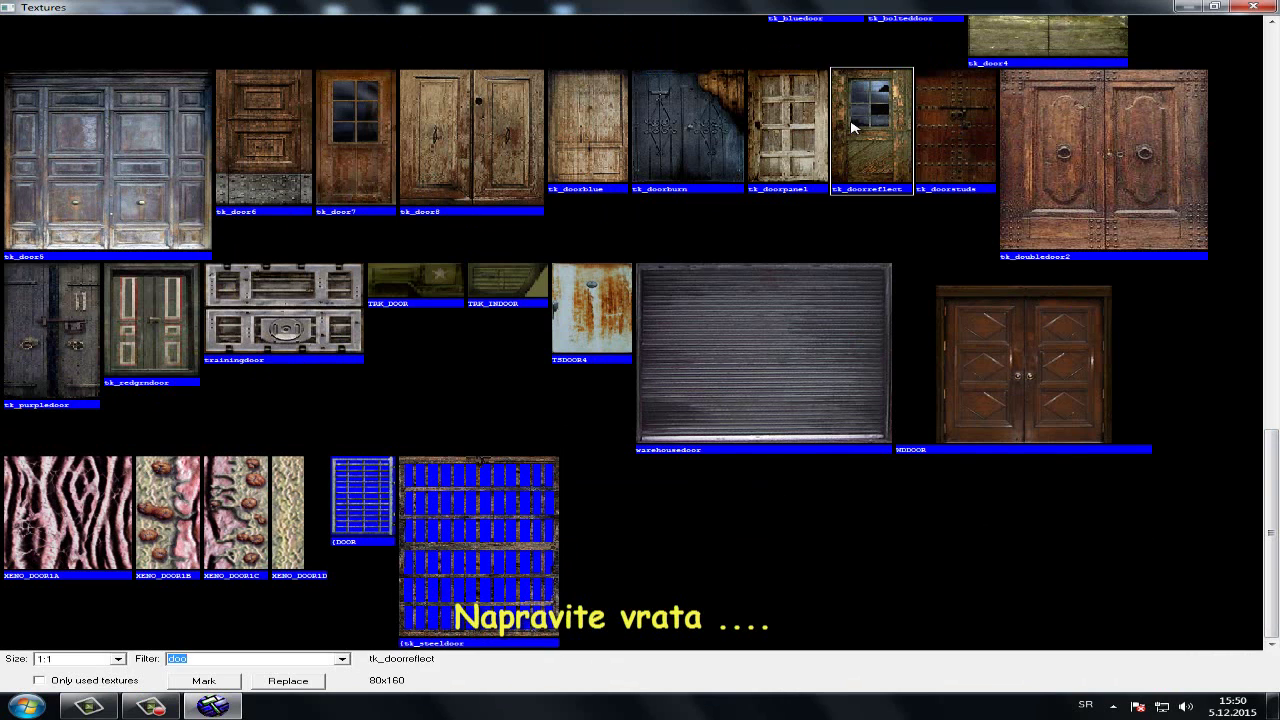
{"action": "left_click", "coordinate": [688, 515]}
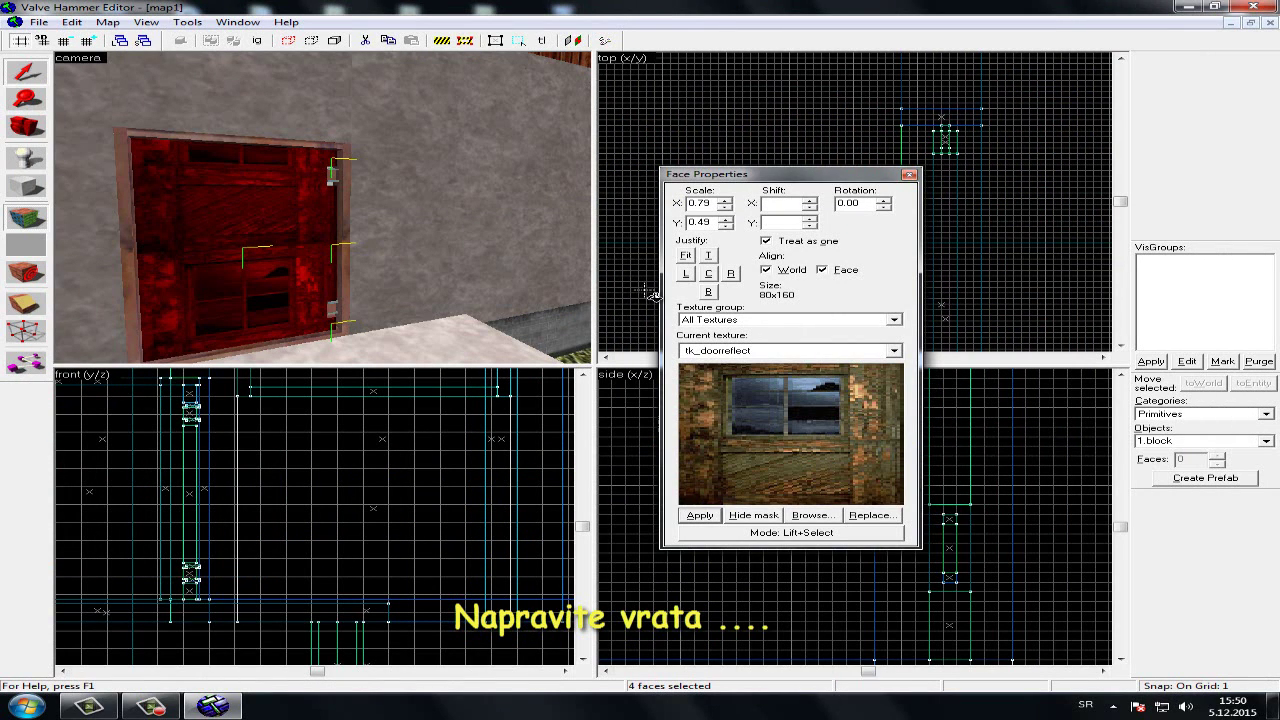
Center the door texture and fit it across the four outer faces, treated as one with 0 rotation
{"action": "left_click", "coordinate": [708, 274]}
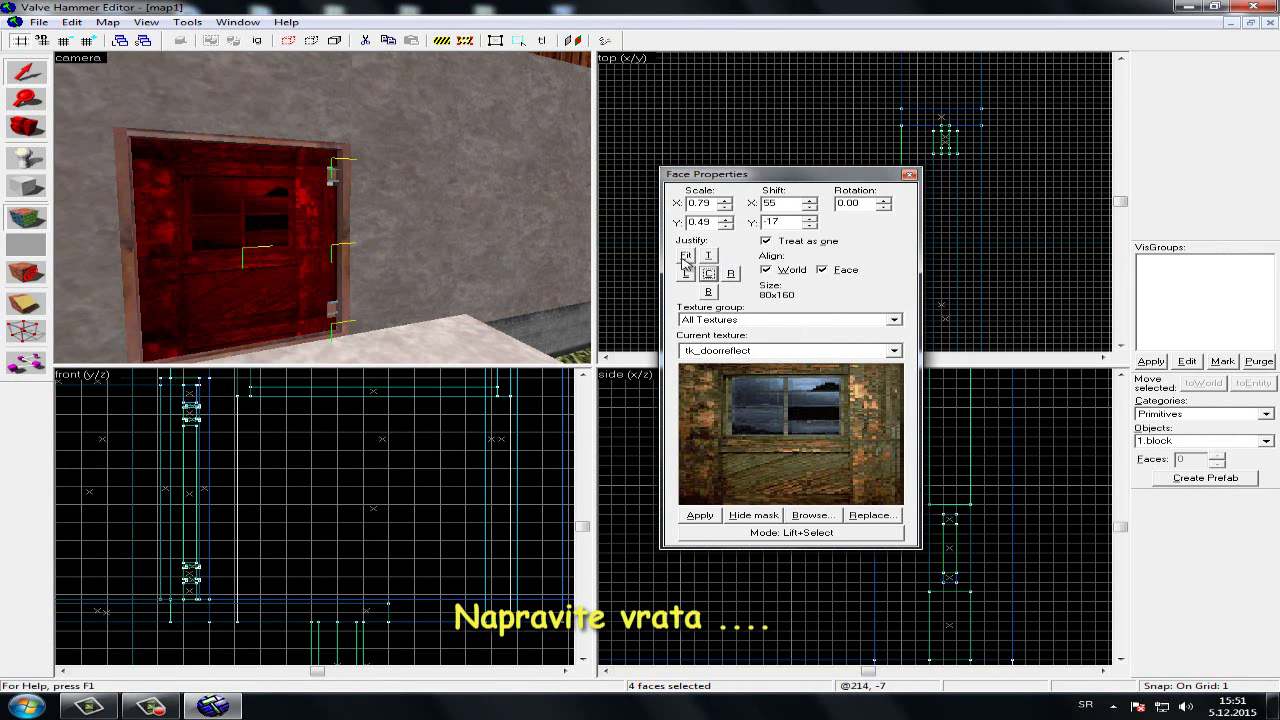
{"action": "left_click", "coordinate": [685, 258]}
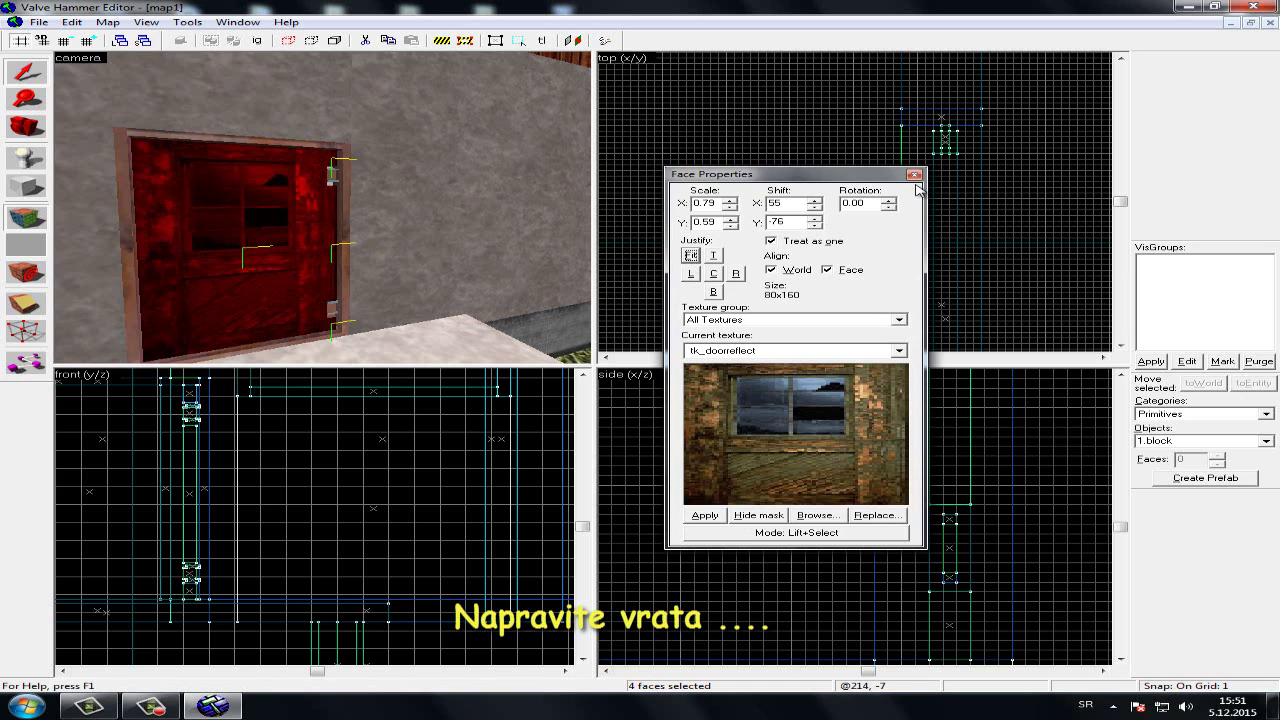
{"action": "left_click", "coordinate": [914, 174]}
Examine the door's textured outer side and its inner side inside the house in the 3D view
{"action": "key", "text": "a"}
{"action": "key", "text": "w"}
{"action": "key", "text": "s"}
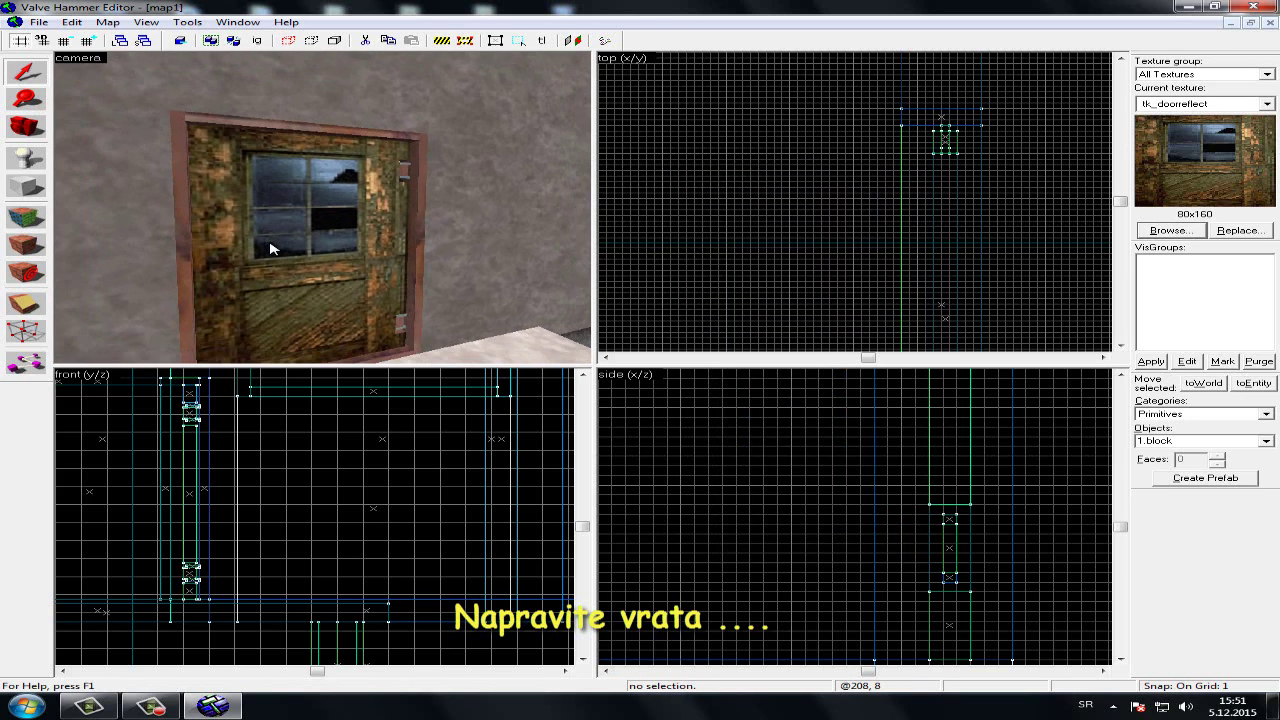
{"action": "key", "text": "Down"}
{"action": "key", "text": "Down"}
{"action": "left_click", "coordinate": [26, 128]}
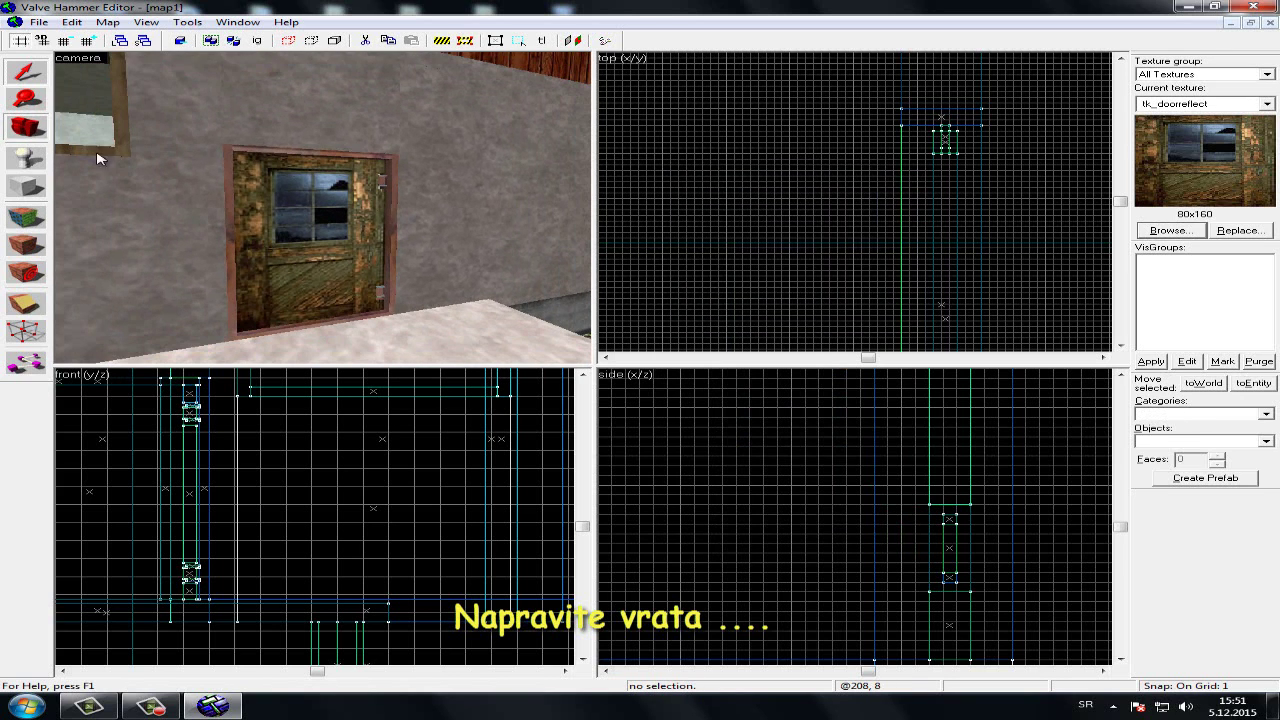
{"action": "left_click_drag", "start_coordinate": [97, 157], "coordinate": [323, 209]}
{"action": "key", "text": "Up"}
{"action": "key", "text": "Up"}
{"action": "key", "text": "Up"}
{"action": "key", "text": "Right"}
{"action": "key", "text": "Right"}
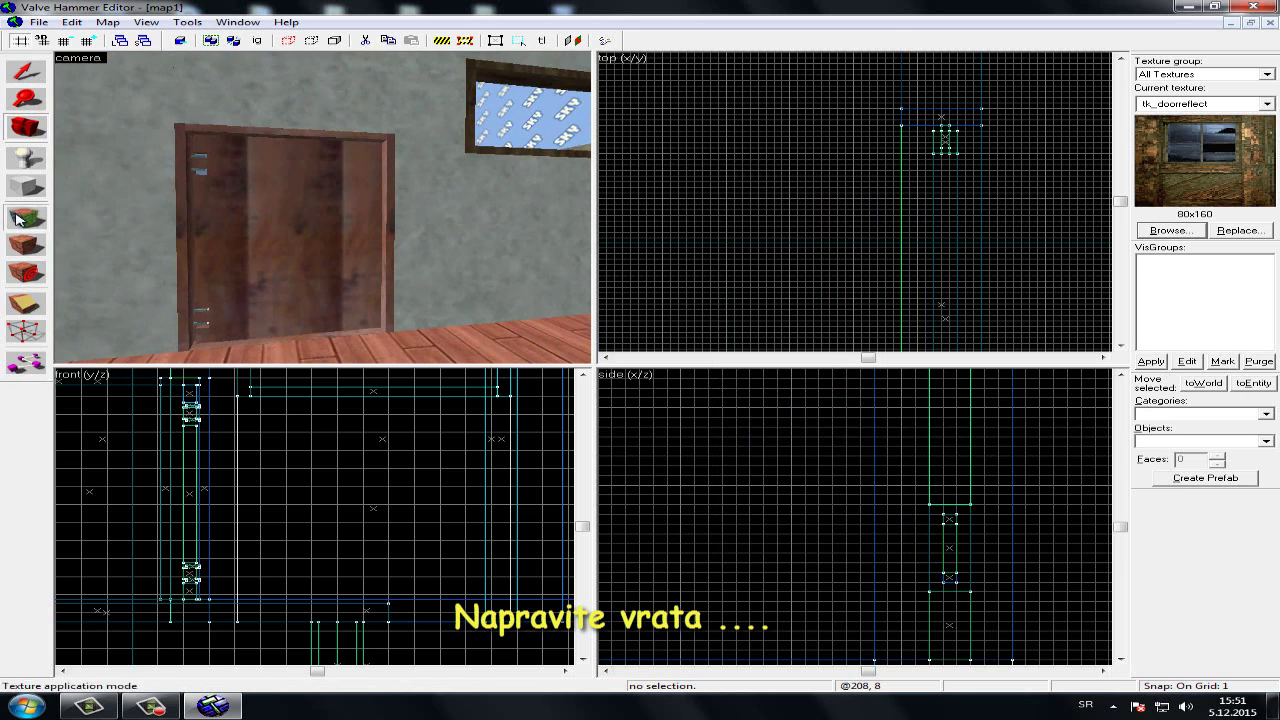
Select the four inner faces of the door: the main panel and the upper, middle and bottom filler blocks
{"action": "left_click", "coordinate": [25, 217]}
{"action": "left_click", "coordinate": [165, 240]}
{"action": "left_click", "coordinate": [208, 244]}
{"action": "left_click", "coordinate": [201, 196], "text": "ctrl"}
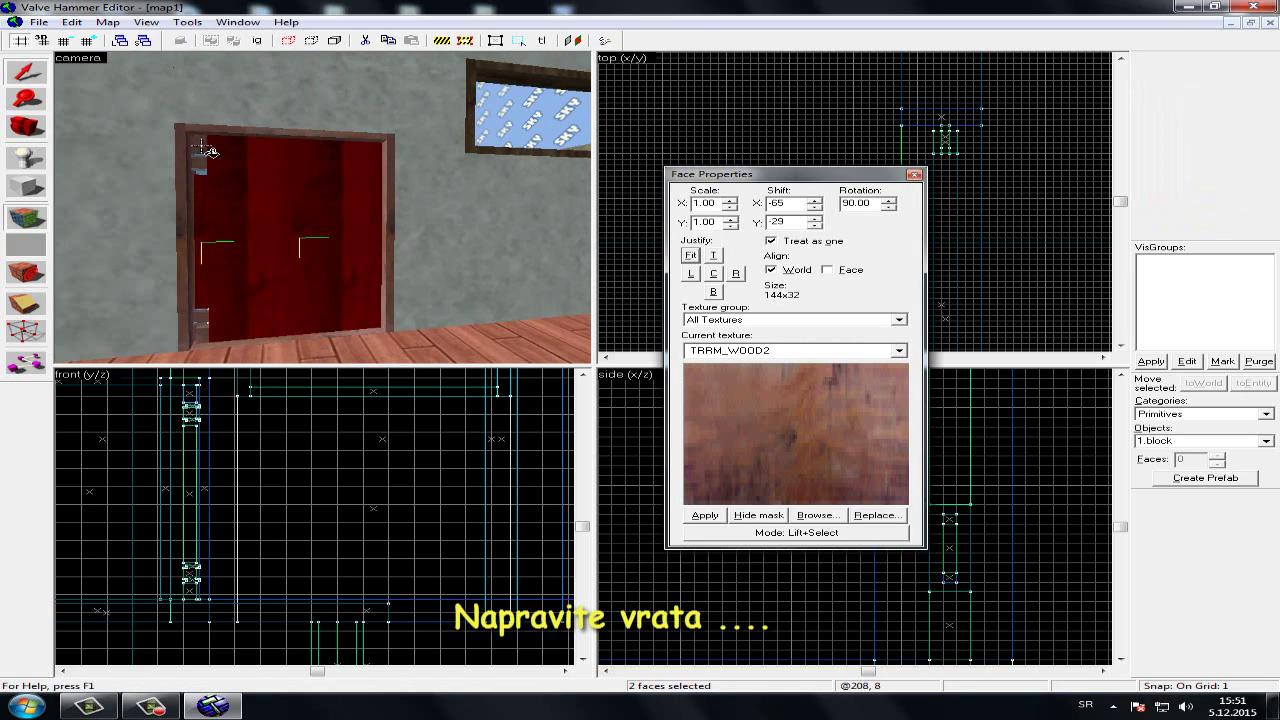
{"action": "left_click", "coordinate": [200, 157], "text": "ctrl"}
{"action": "left_click", "coordinate": [214, 341], "text": "ctrl"}
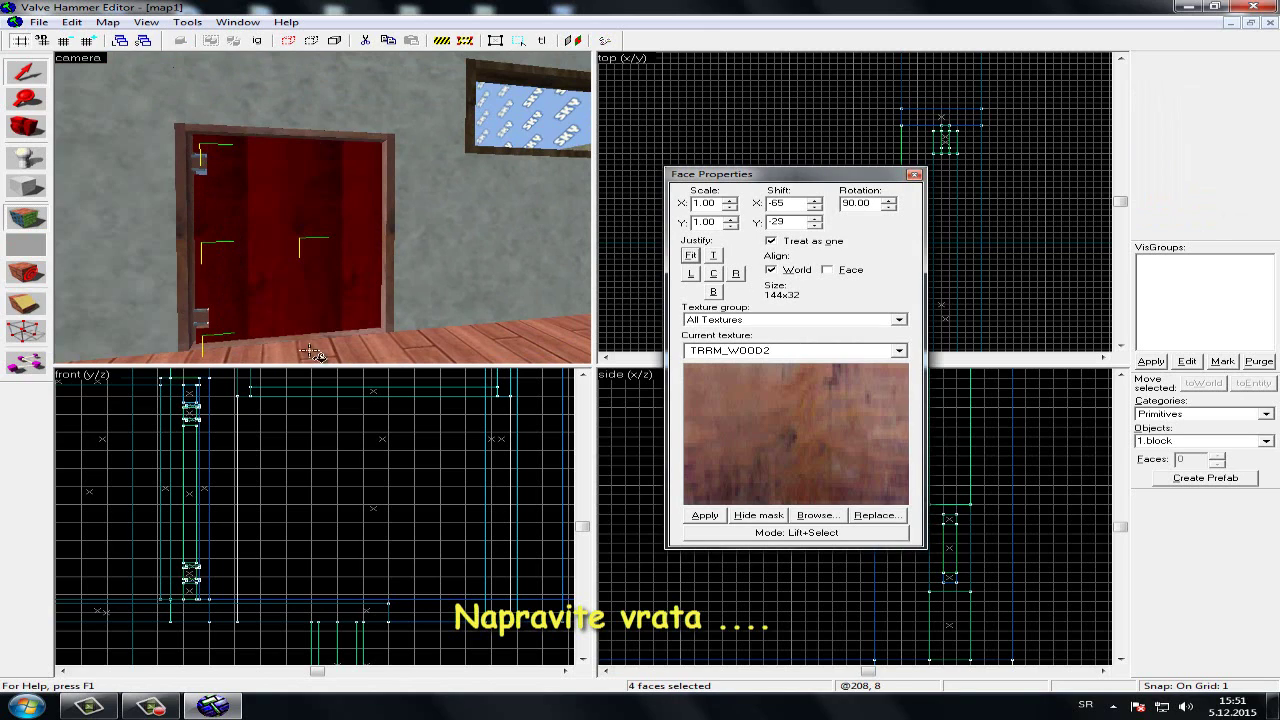
Apply the tk_doorreflect texture to the selected inner door faces and align it to Face
{"action": "left_click", "coordinate": [805, 514]}
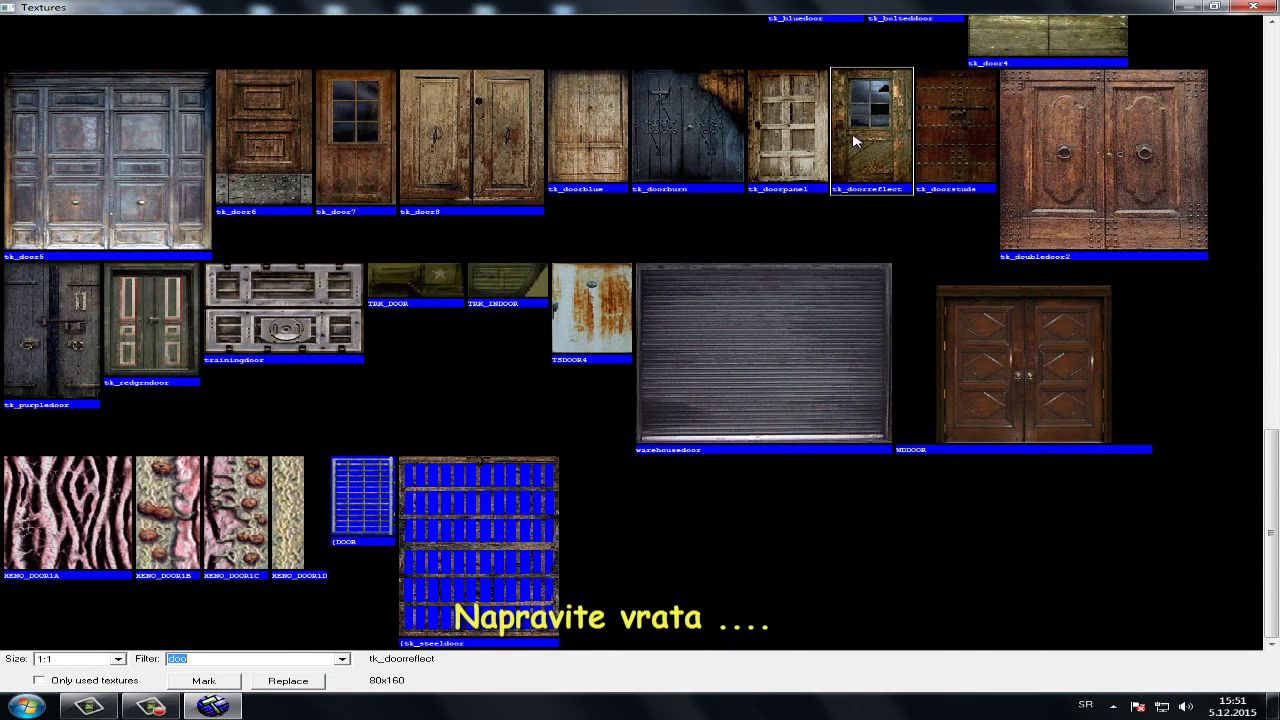
{"action": "double_click", "coordinate": [853, 135]}
{"action": "left_click", "coordinate": [712, 516]}
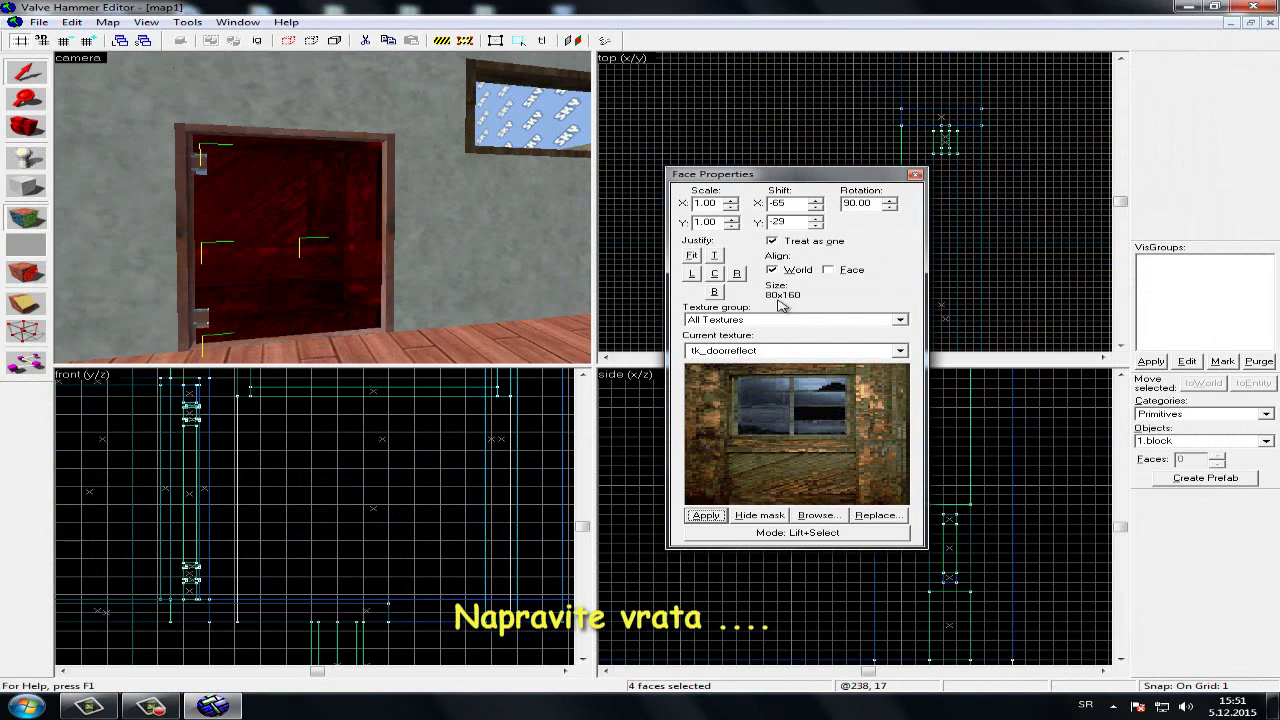
{"action": "left_click", "coordinate": [828, 270]}
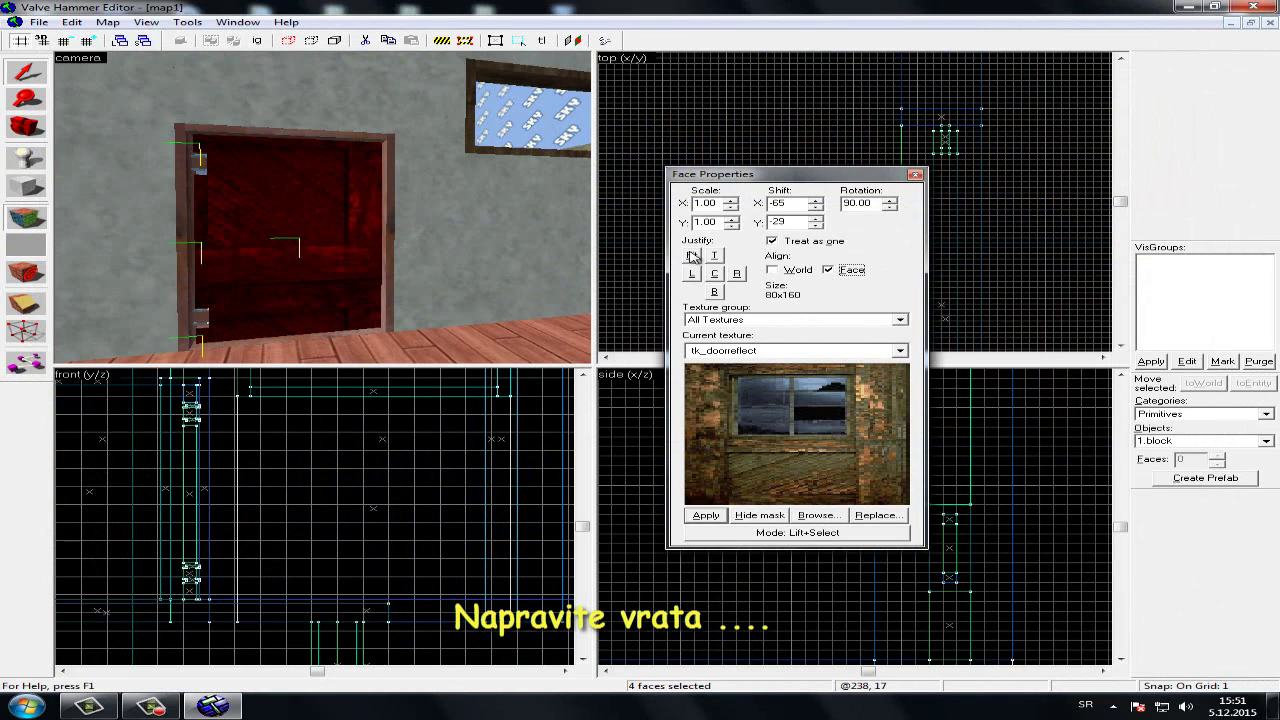
Set the texture rotation to 0 and fit the texture across the four inner faces treated as one
{"action": "left_click", "coordinate": [692, 256]}
{"action": "double_click", "coordinate": [867, 203]}
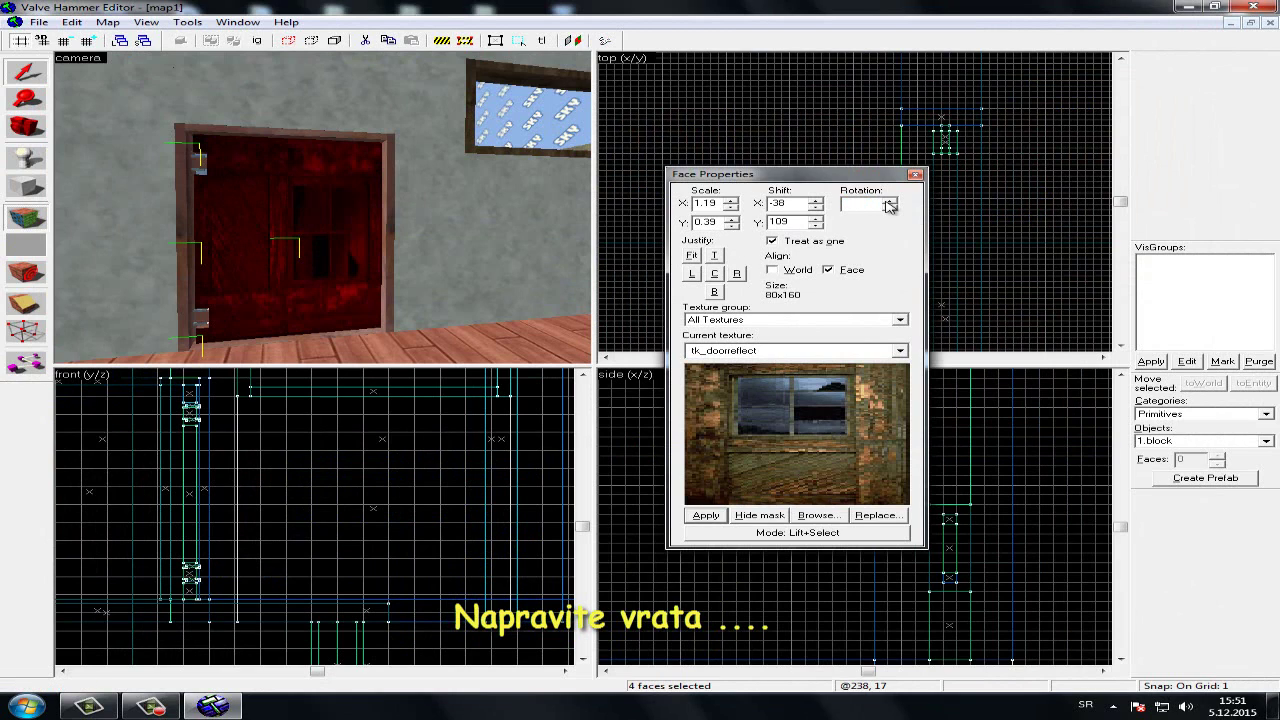
{"action": "left_click", "coordinate": [889, 205]}
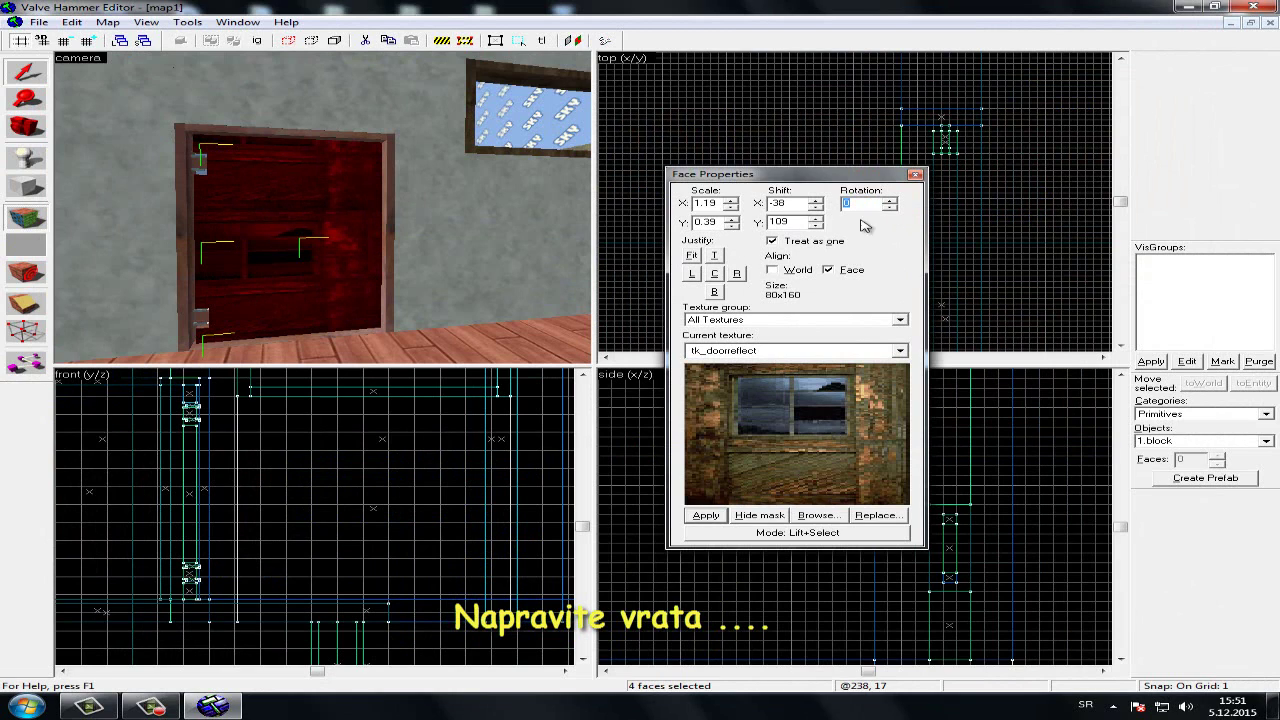
{"action": "left_click", "coordinate": [692, 256]}
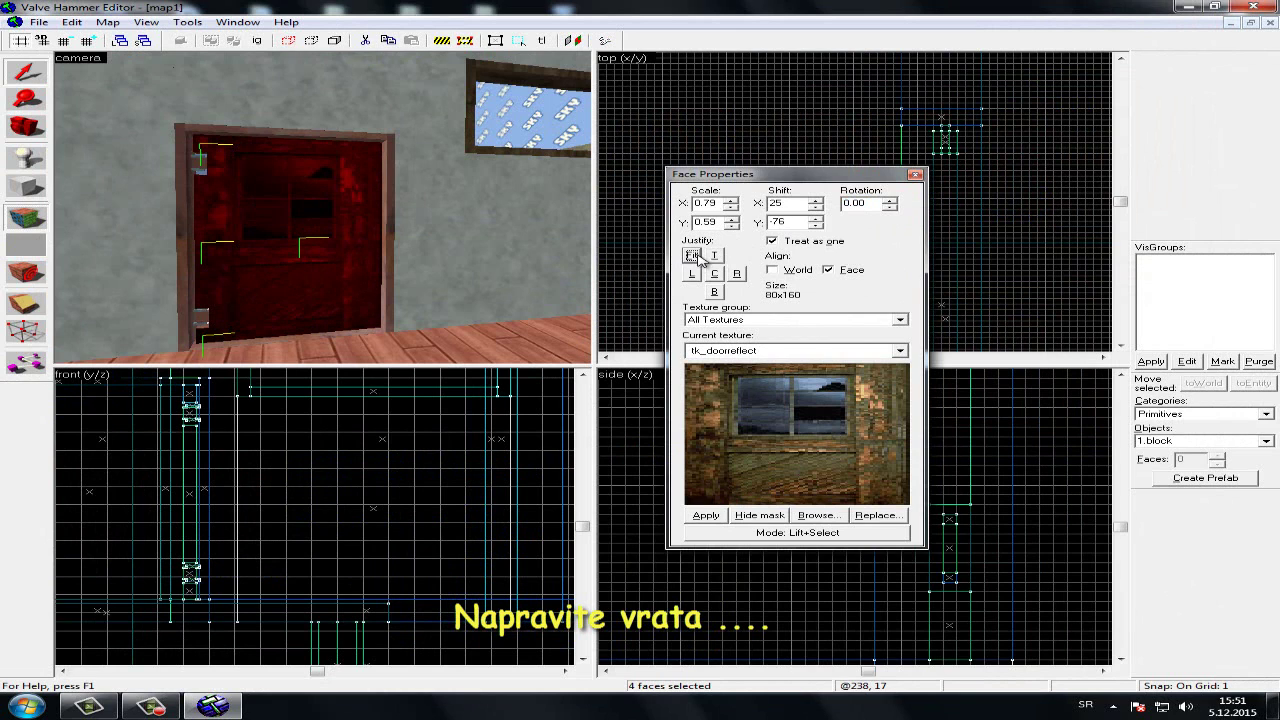
{"action": "left_click", "coordinate": [915, 175]}
{"action": "scroll", "coordinate": [384, 256], "scroll_direction": "up", "scroll_amount": 3}
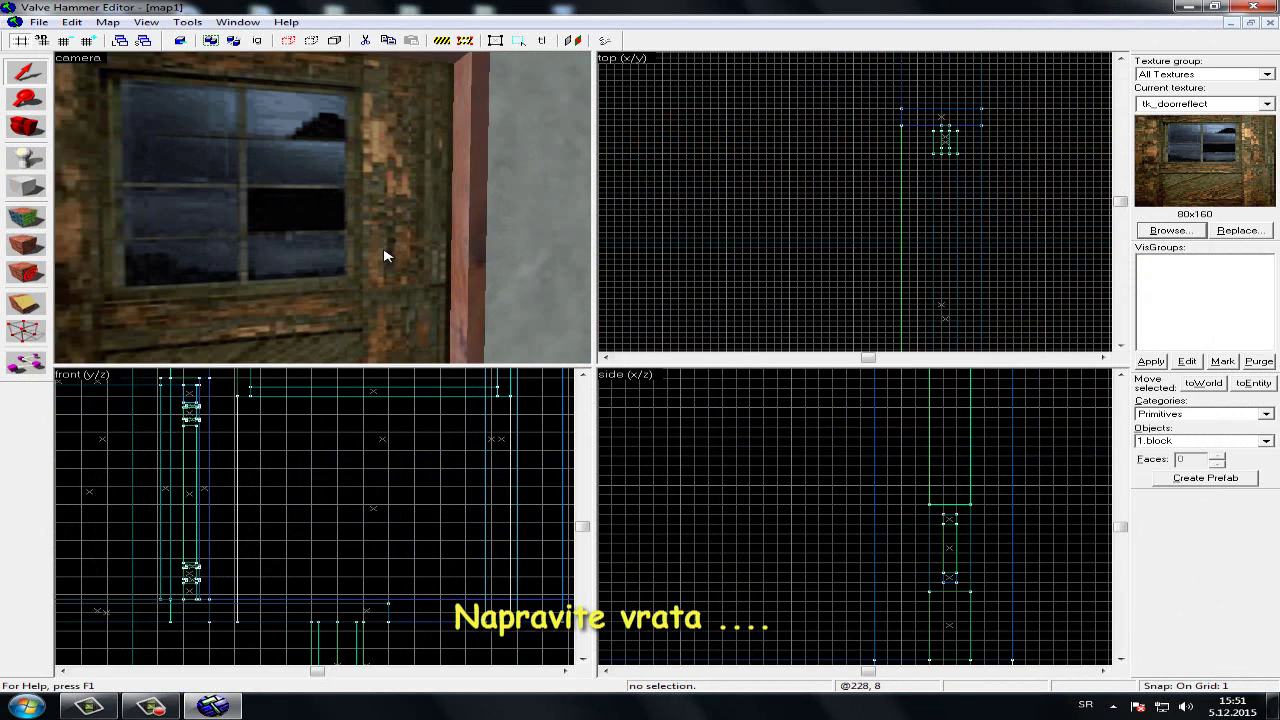
Apply the pi_grnmetal texture to the centre blocks of the upper and lower hinges
{"action": "scroll", "coordinate": [121, 167], "scroll_direction": "down", "scroll_amount": 3}
{"action": "left_click", "coordinate": [35, 127]}
{"action": "left_click_drag", "start_coordinate": [323, 208], "coordinate": [326, 214]}
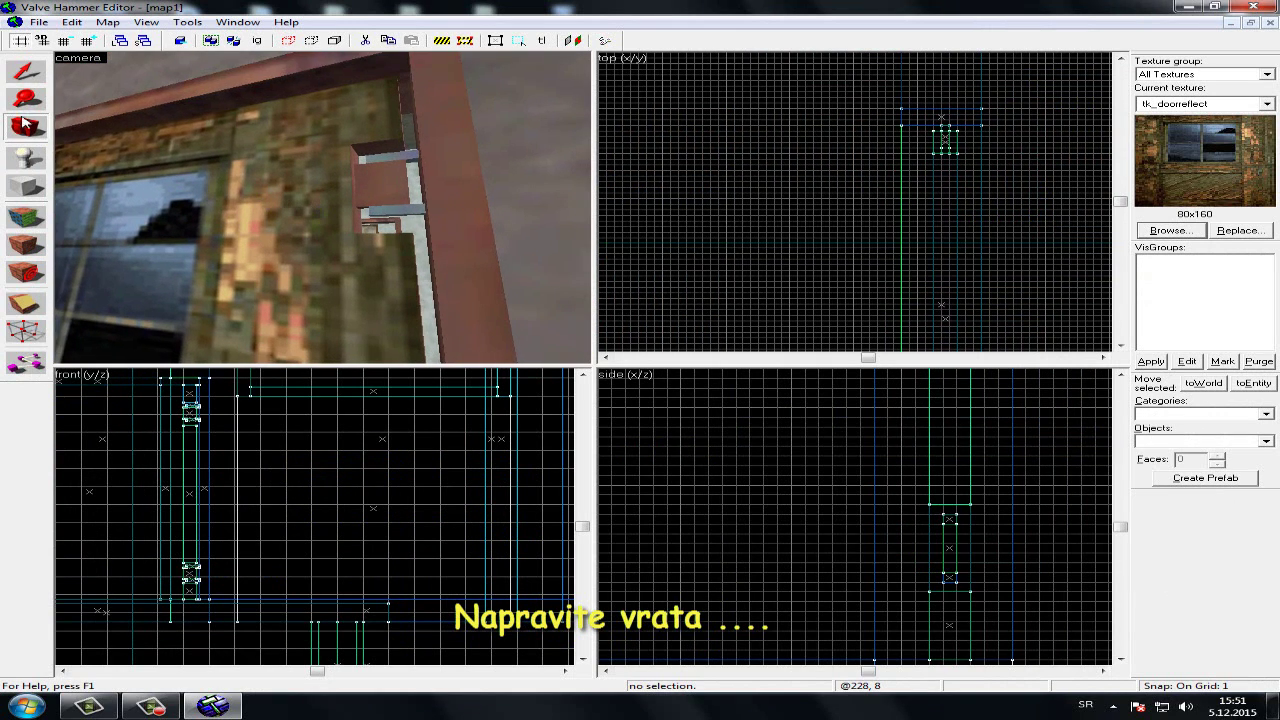
{"action": "left_click", "coordinate": [18, 74]}
{"action": "left_click", "coordinate": [364, 179]}
{"action": "scroll", "coordinate": [363, 289], "scroll_direction": "down", "scroll_amount": 3}
{"action": "scroll", "coordinate": [363, 295], "scroll_direction": "down", "scroll_amount": 3}
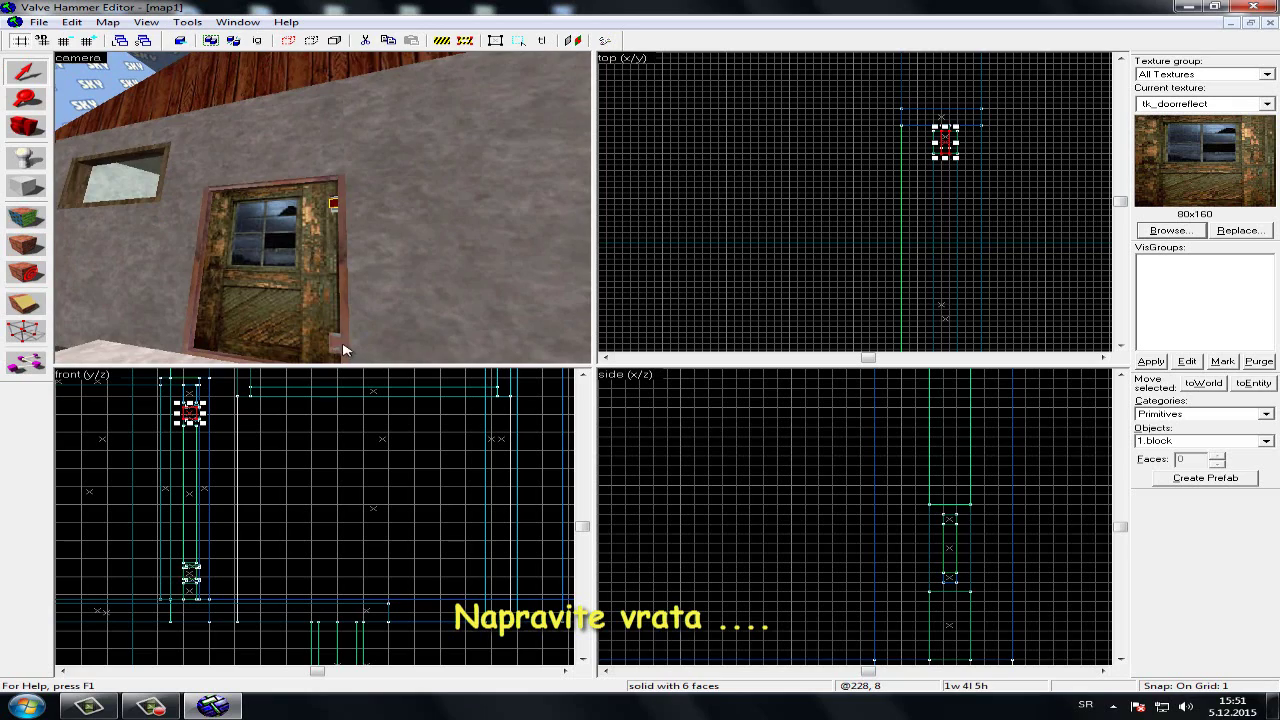
{"action": "left_click", "coordinate": [338, 345], "text": "ctrl"}
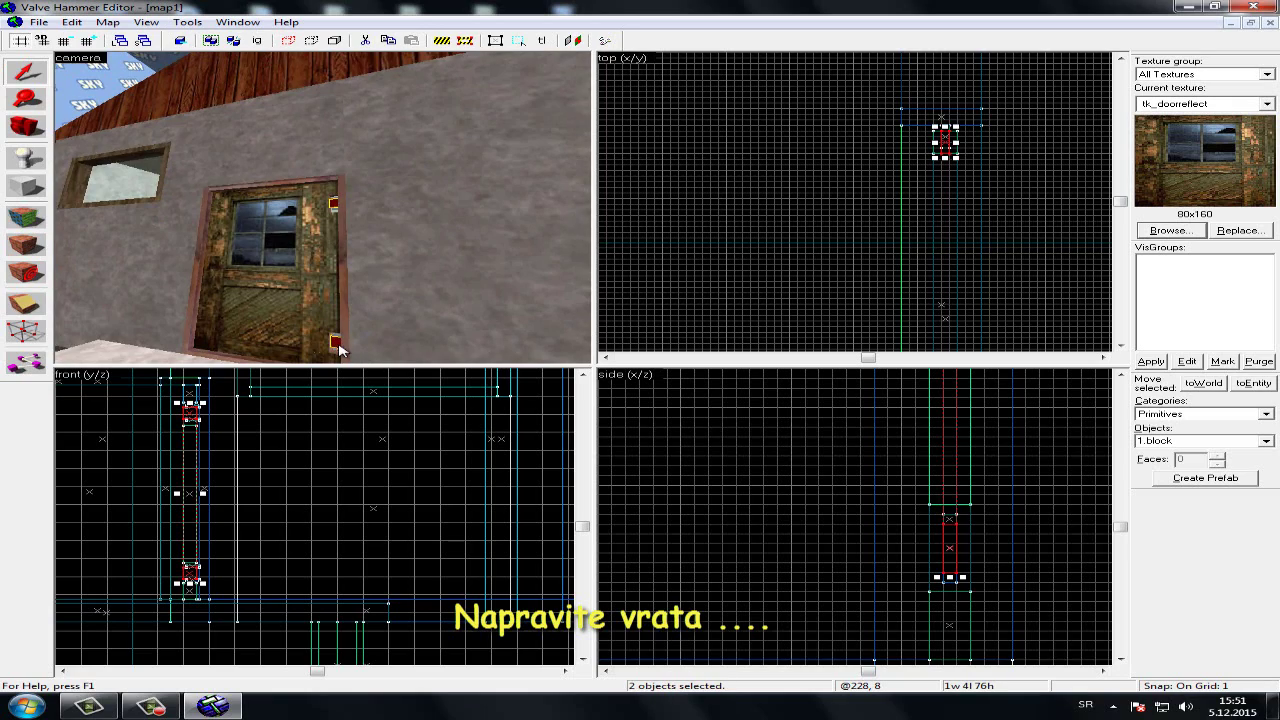
{"action": "left_click", "coordinate": [1167, 231]}
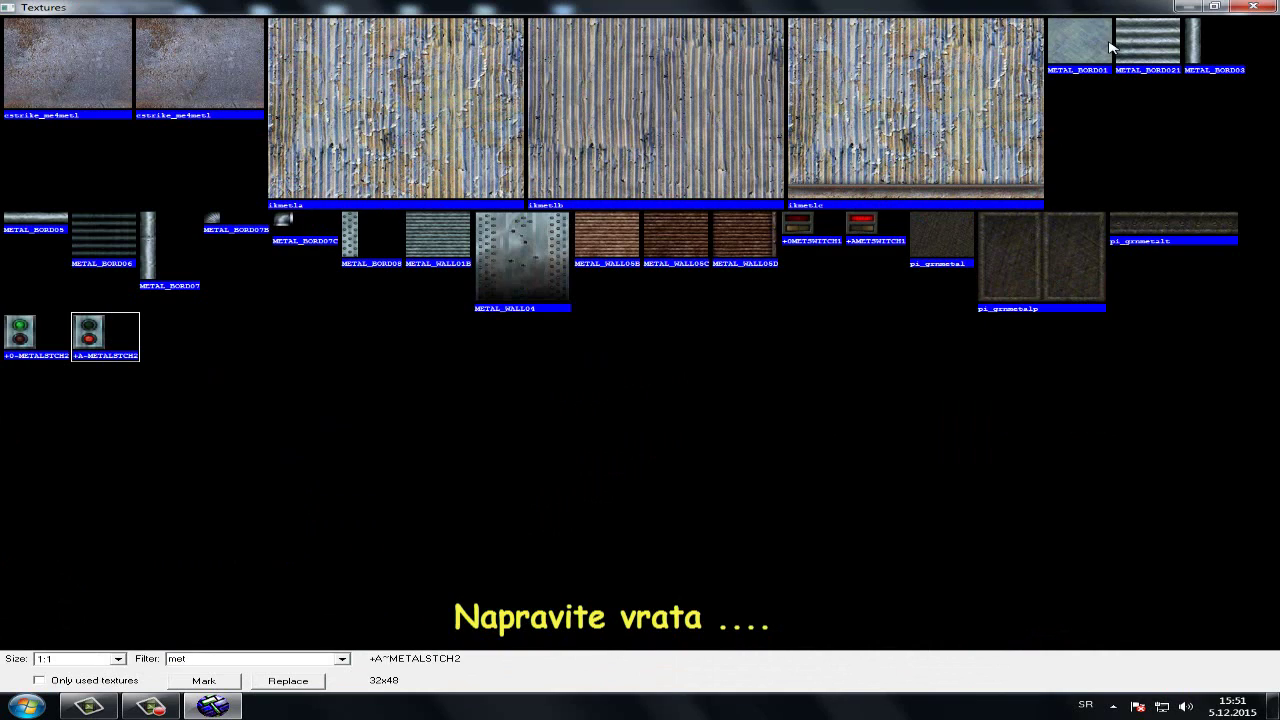
{"action": "double_click", "coordinate": [957, 230]}
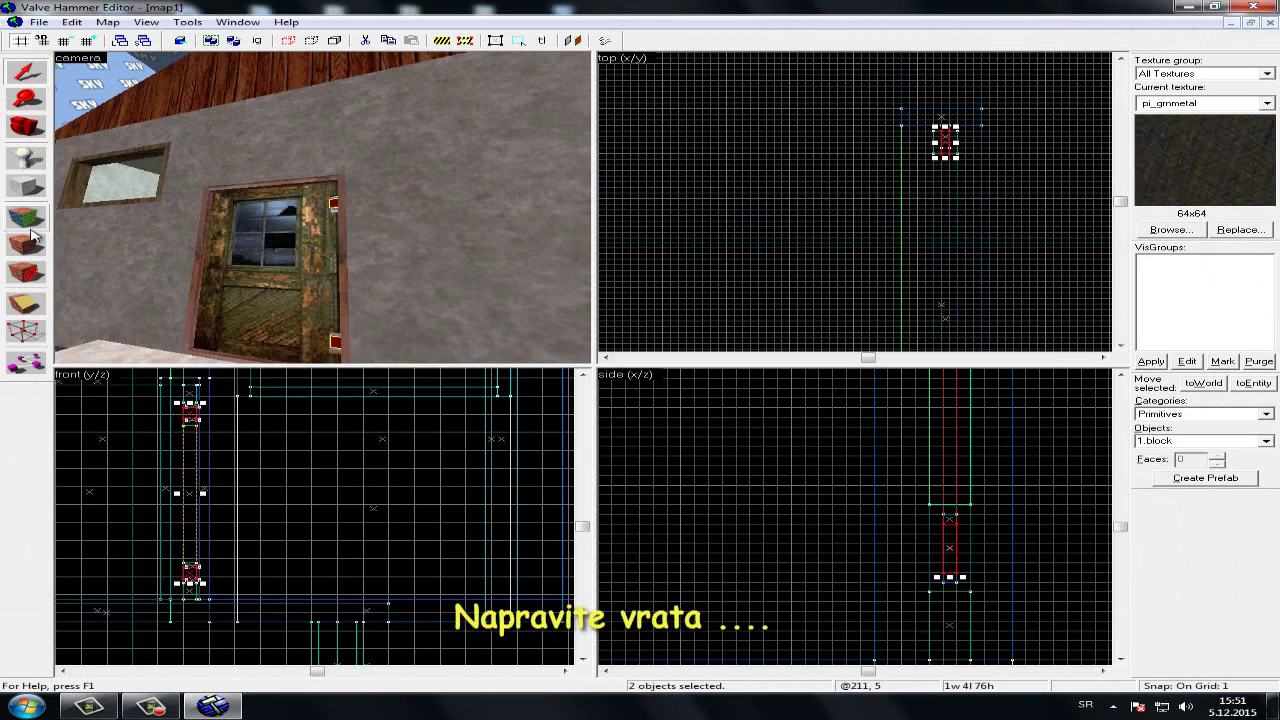
{"action": "left_click", "coordinate": [868, 172]}
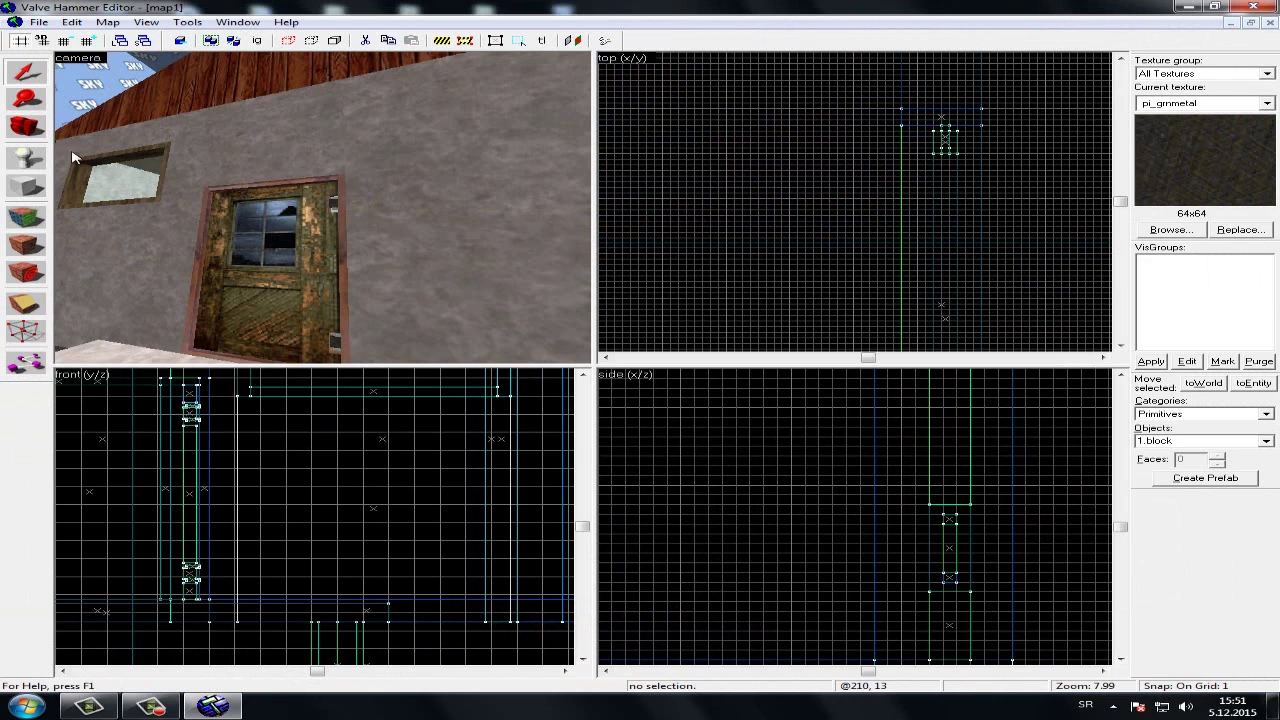
Duplicate the tall filler block between the two hinges and place the copy beside the door in the top view
{"action": "left_click", "coordinate": [26, 127]}
{"action": "scroll", "coordinate": [331, 206], "scroll_direction": "down", "scroll_amount": 5}
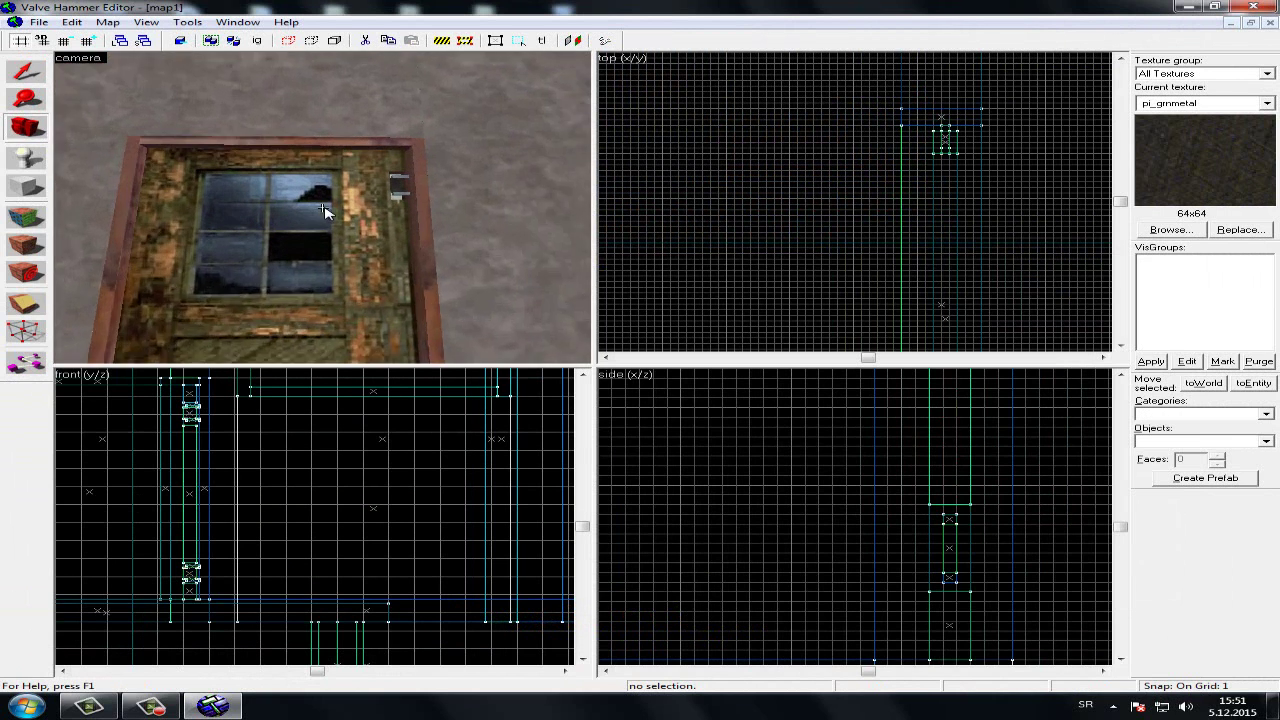
{"action": "scroll", "coordinate": [323, 210], "scroll_direction": "up", "scroll_amount": 3}
{"action": "scroll", "coordinate": [323, 211], "scroll_direction": "down", "scroll_amount": 6}
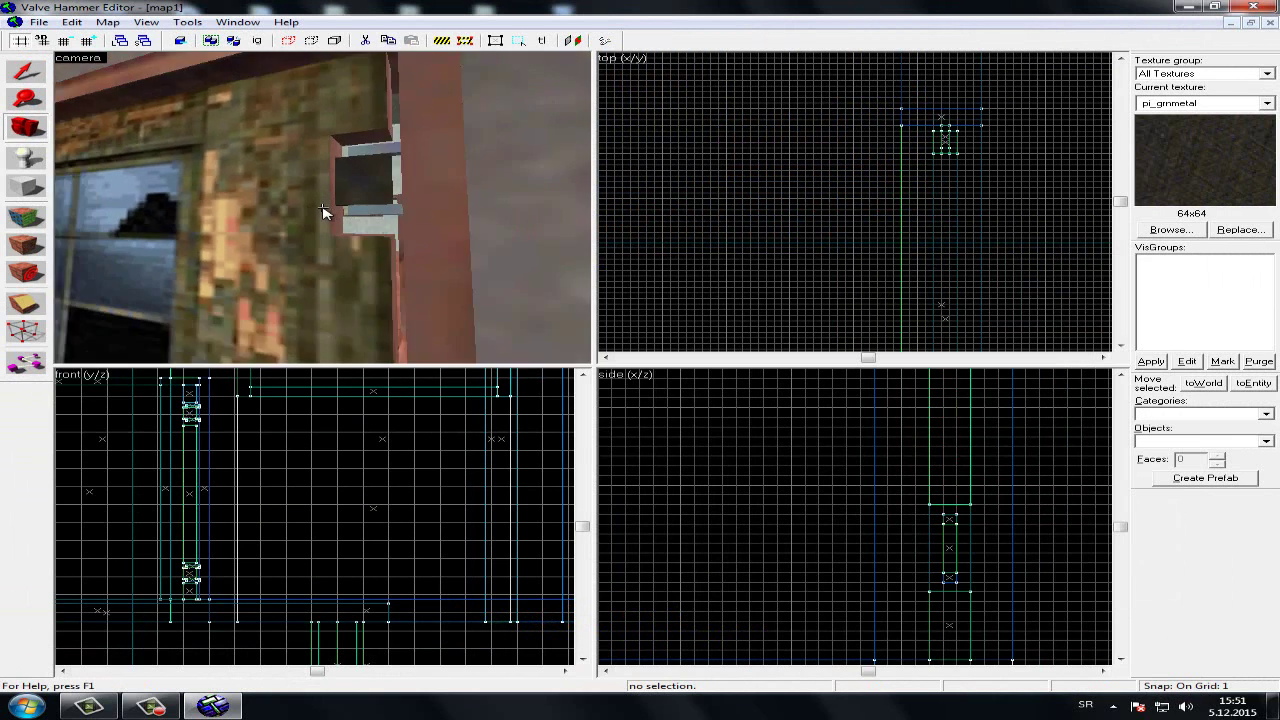
{"action": "left_click_drag", "start_coordinate": [323, 208], "coordinate": [309, 206]}
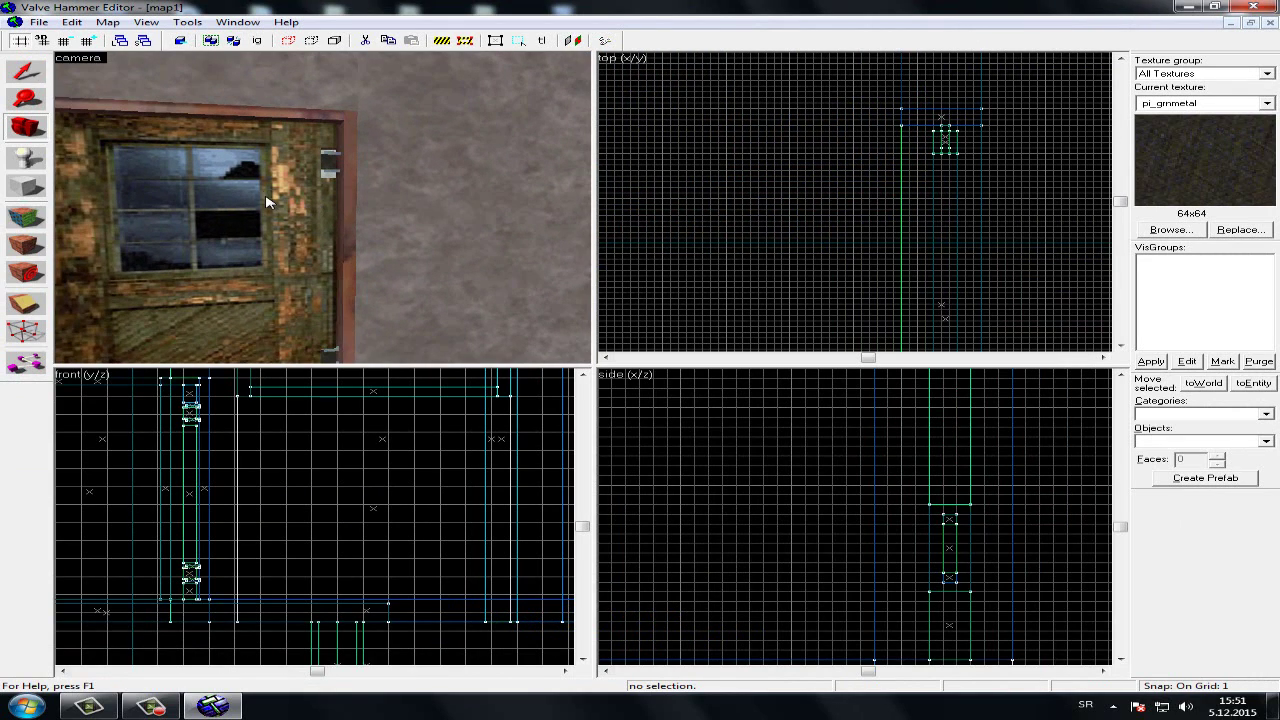
{"action": "left_click", "coordinate": [27, 71]}
{"action": "left_click", "coordinate": [333, 197]}
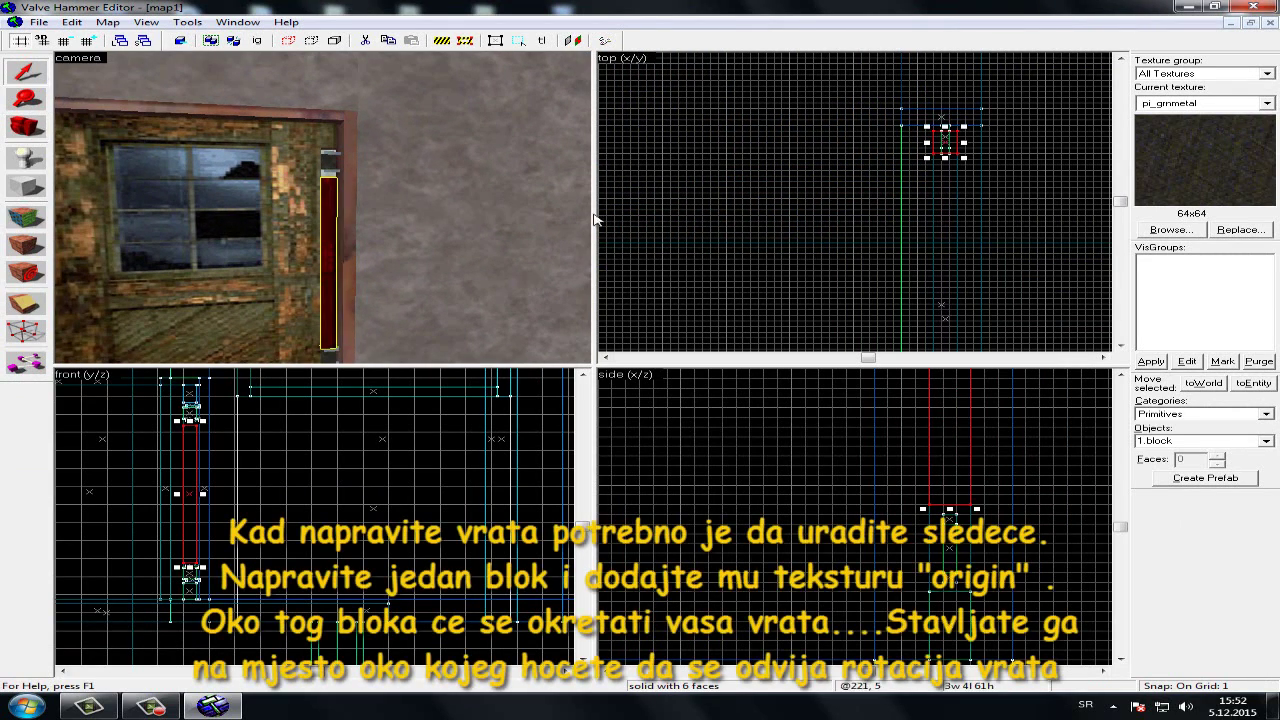
{"action": "scroll", "coordinate": [987, 129], "scroll_direction": "up", "scroll_amount": 1}
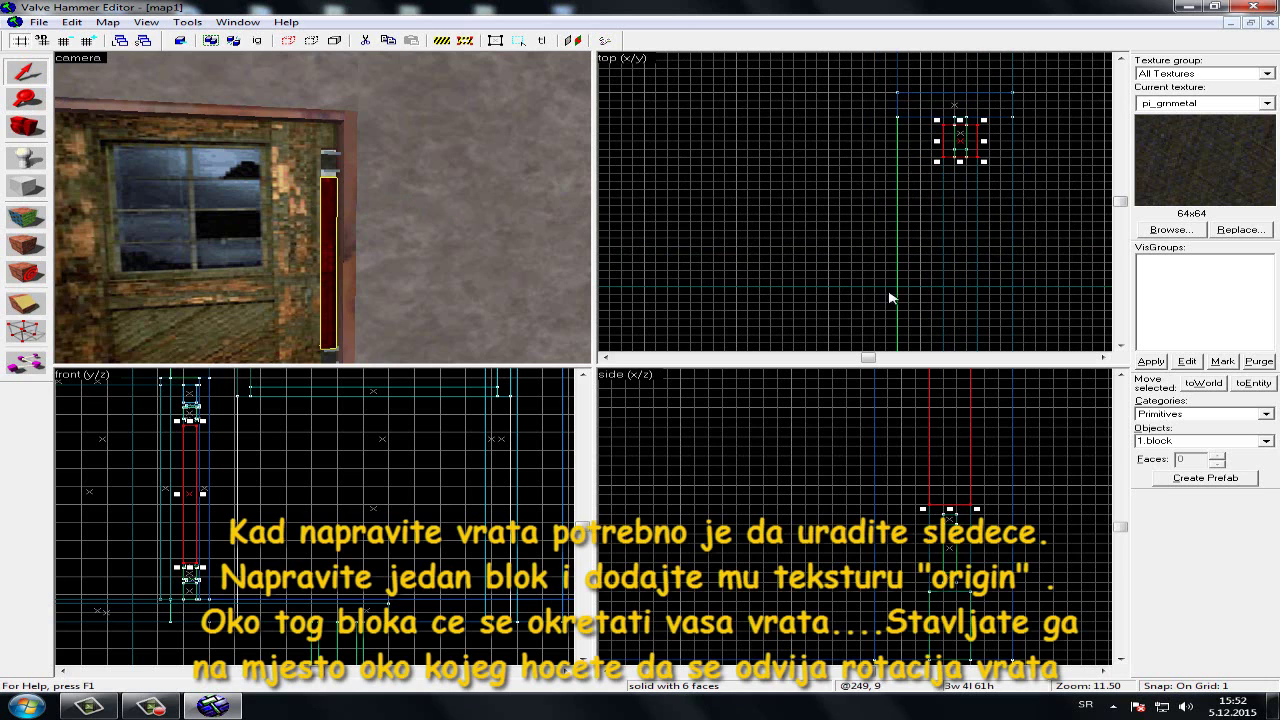
{"action": "scroll", "coordinate": [943, 431], "scroll_direction": "down", "scroll_amount": 5}
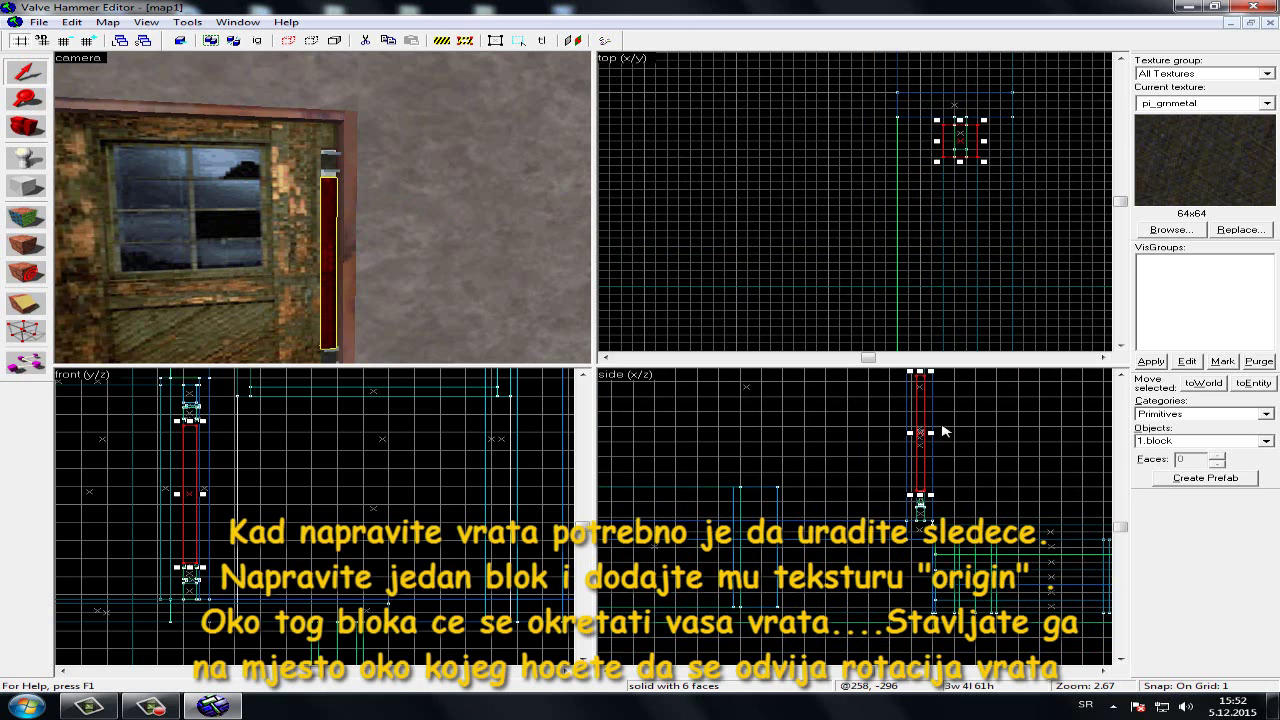
{"action": "left_click_drag", "start_coordinate": [960, 143], "coordinate": [857, 143]}
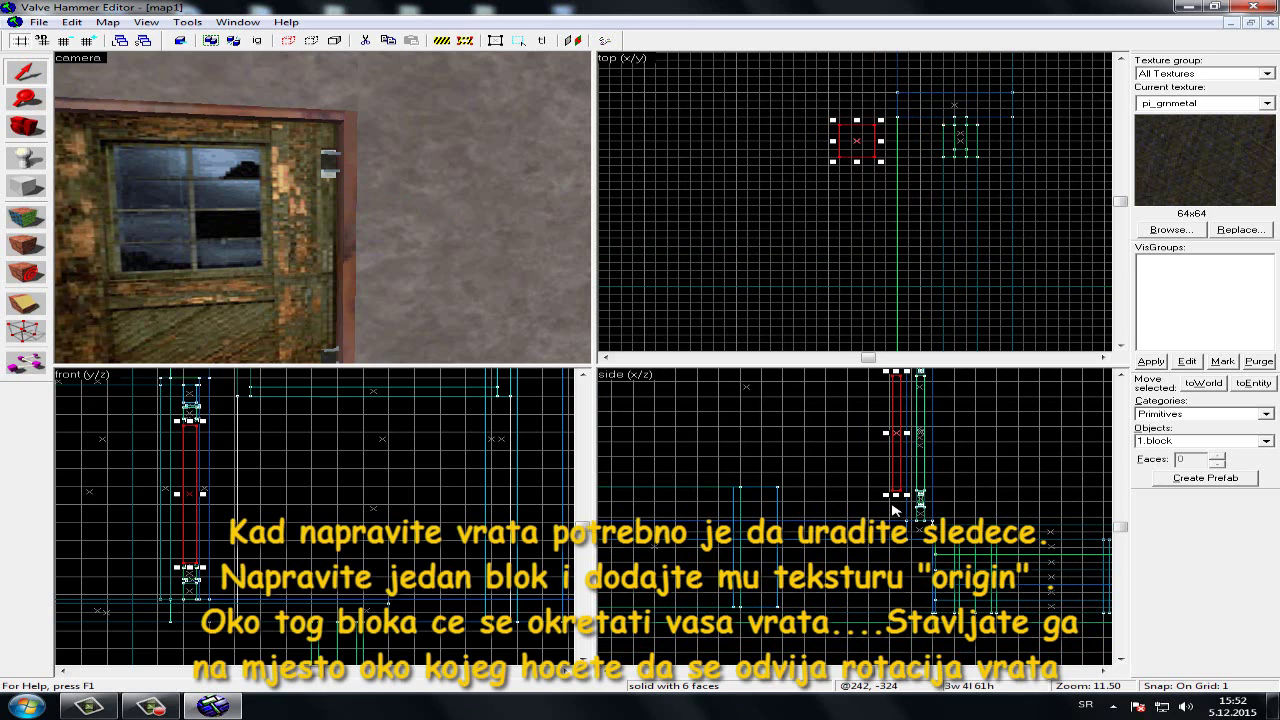
Find the origin textures and apply the 16x16 ORIGIN texture to the copied block
{"action": "left_click", "coordinate": [33, 126]}
{"action": "left_click_drag", "start_coordinate": [322, 208], "coordinate": [322, 208]}
{"action": "left_click", "coordinate": [1171, 229]}
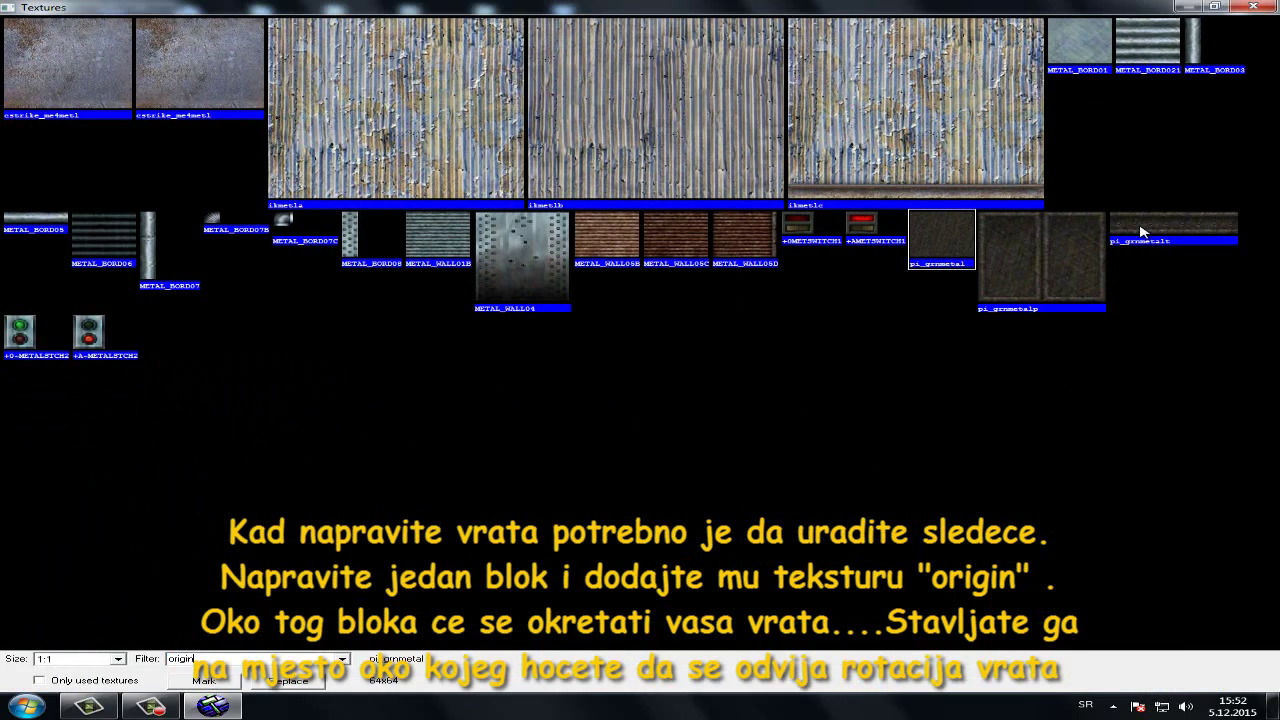
{"action": "key", "text": "Return"}
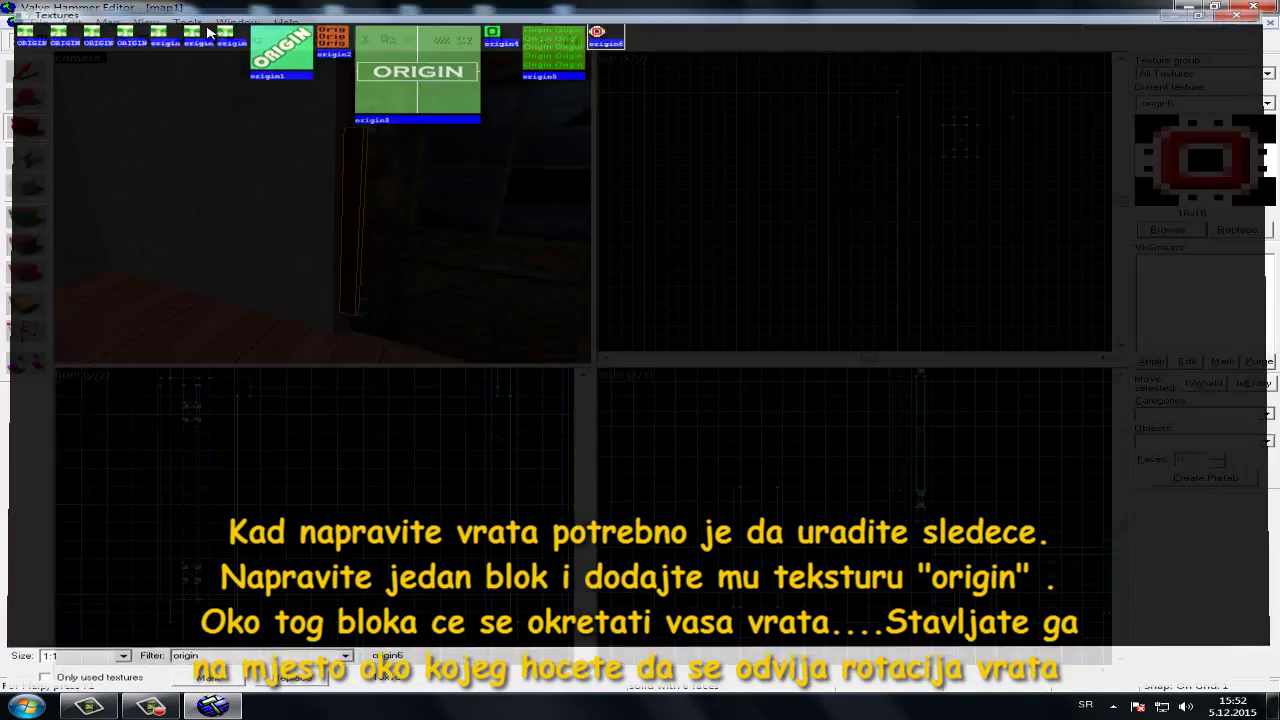
{"action": "left_click", "coordinate": [1195, 229]}
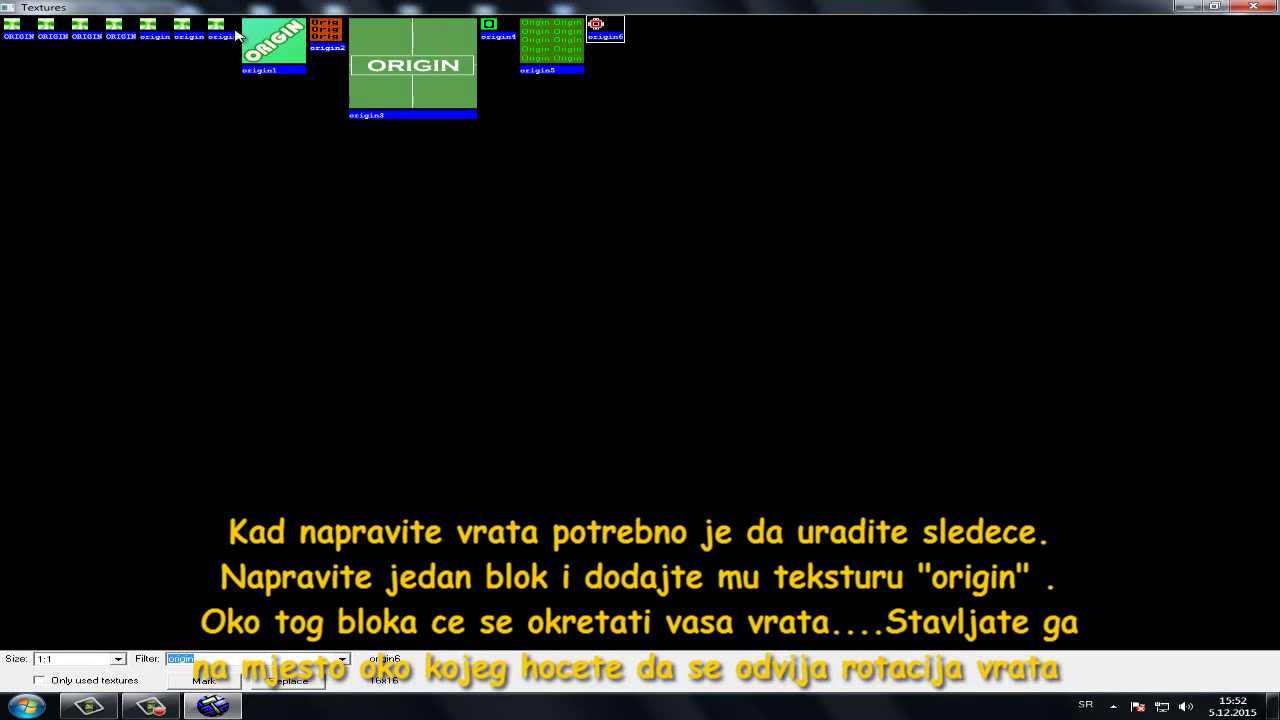
{"action": "double_click", "coordinate": [220, 28]}
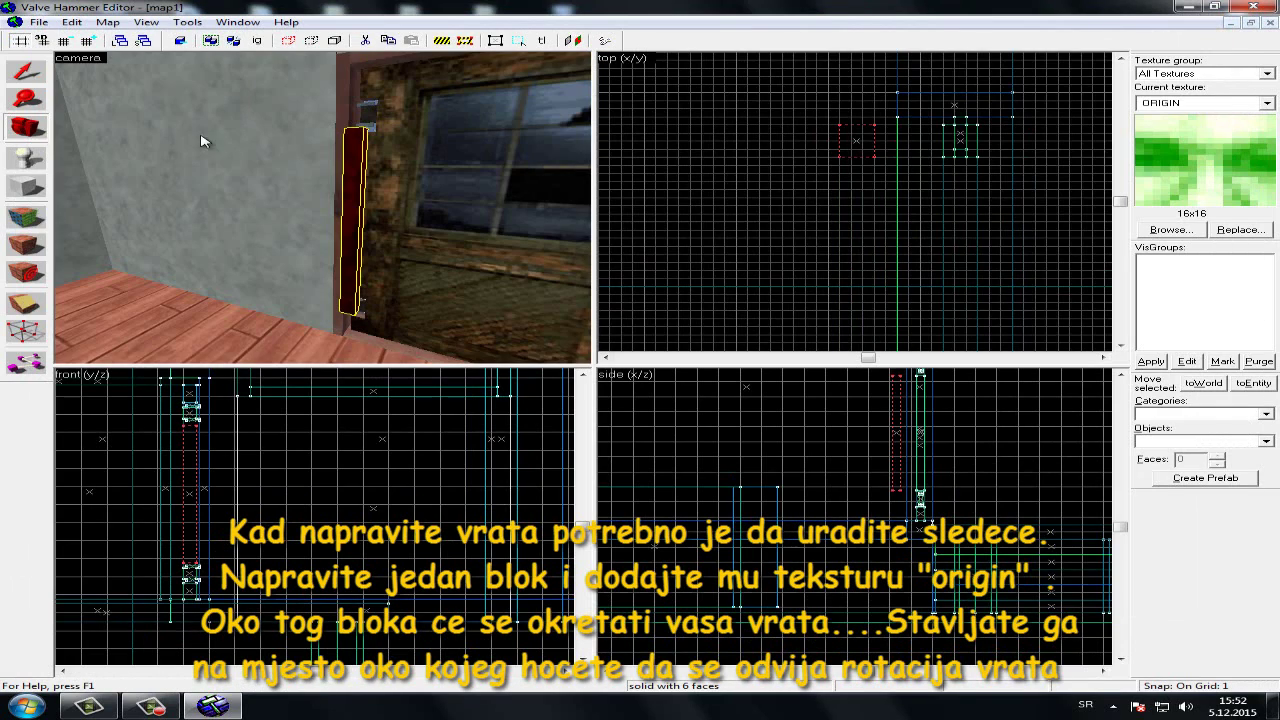
{"action": "left_click", "coordinate": [12, 238]}
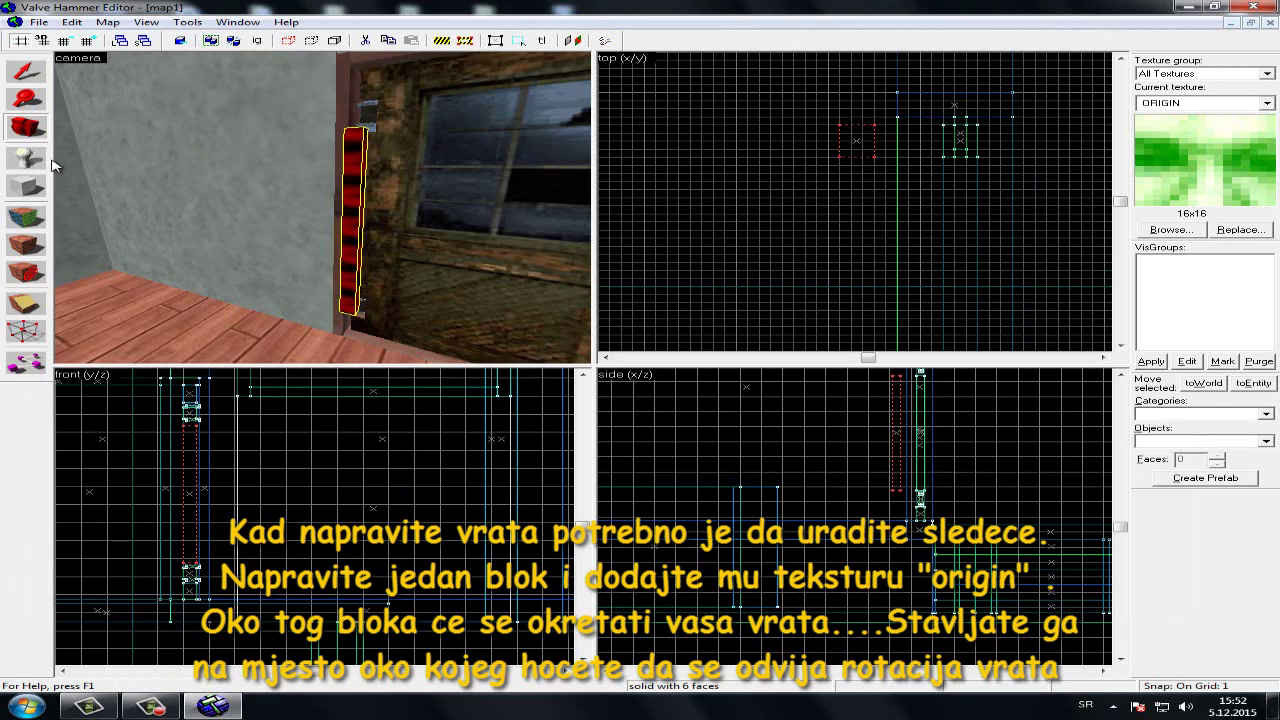
Move the ORIGIN block onto the door's hinge axis, over the filler block between the two hinges
{"action": "left_click", "coordinate": [25, 71]}
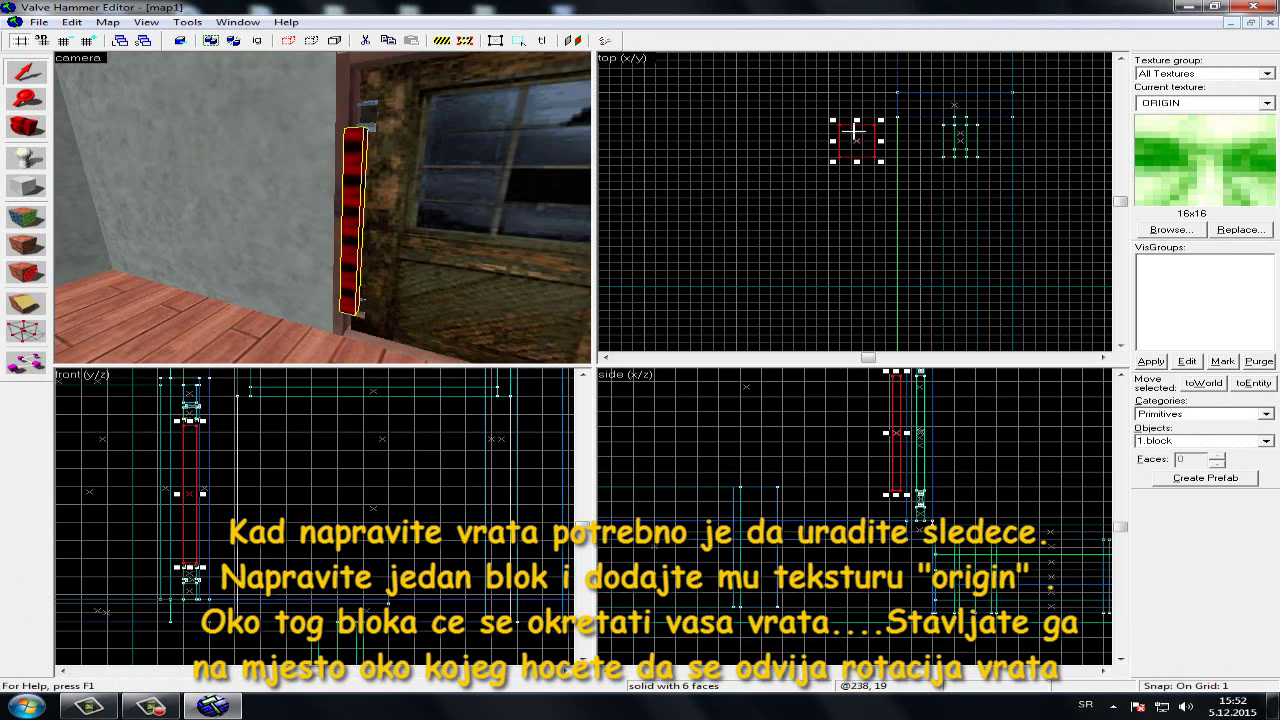
{"action": "scroll", "coordinate": [868, 141], "scroll_direction": "up", "scroll_amount": 1}
{"action": "left_click_drag", "start_coordinate": [882, 140], "coordinate": [1010, 139]}
{"action": "scroll", "coordinate": [433, 156], "scroll_direction": "up", "scroll_amount": 1}
{"action": "scroll", "coordinate": [432, 157], "scroll_direction": "up", "scroll_amount": 2}
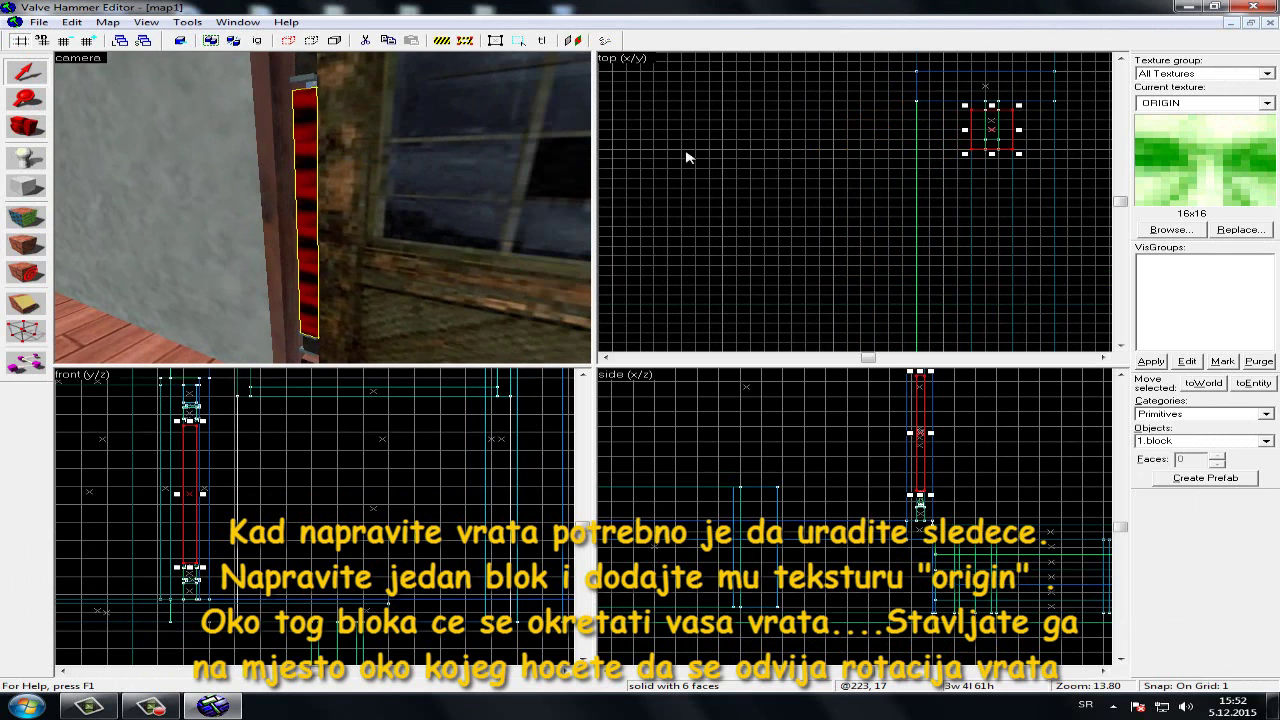
{"action": "left_click", "coordinate": [843, 141]}
{"action": "scroll", "coordinate": [334, 151], "scroll_direction": "up", "scroll_amount": 1}
Select the door's main panel together with its filler blocks and the centre blocks of the hinges
{"action": "left_click", "coordinate": [318, 135]}
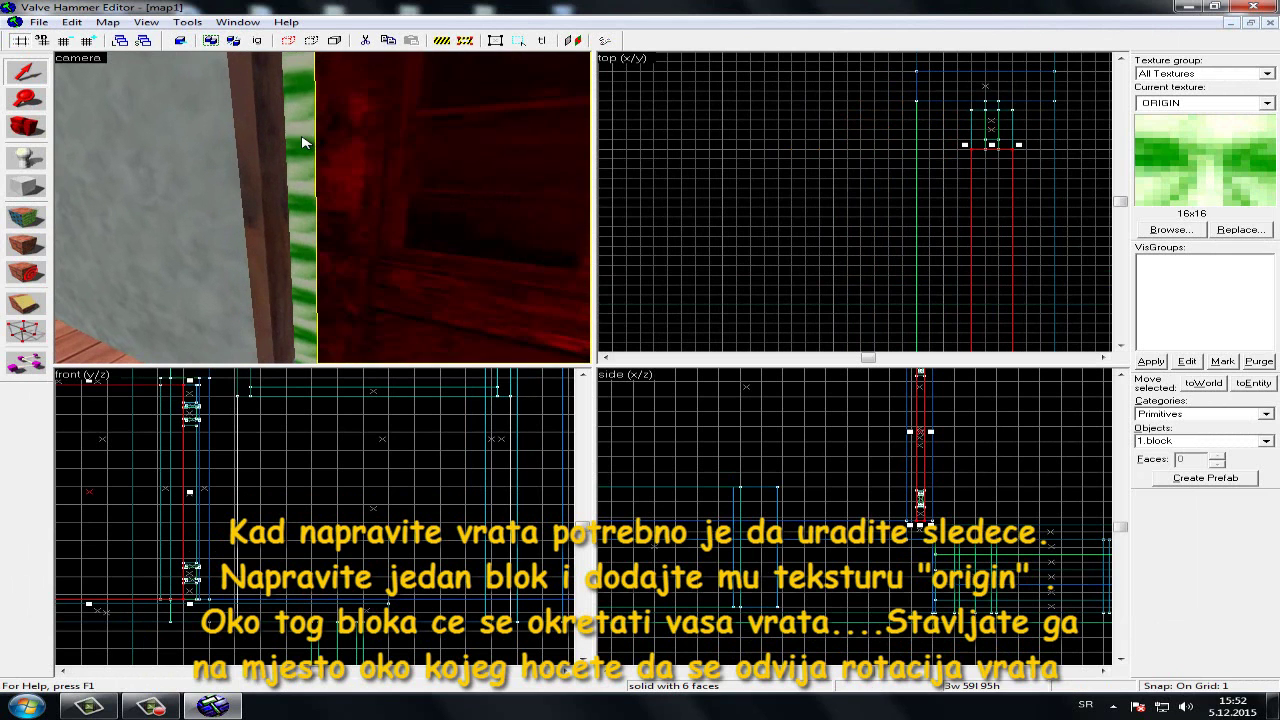
{"action": "left_click", "coordinate": [303, 137]}
{"action": "scroll", "coordinate": [311, 143], "scroll_direction": "down", "scroll_amount": 5}
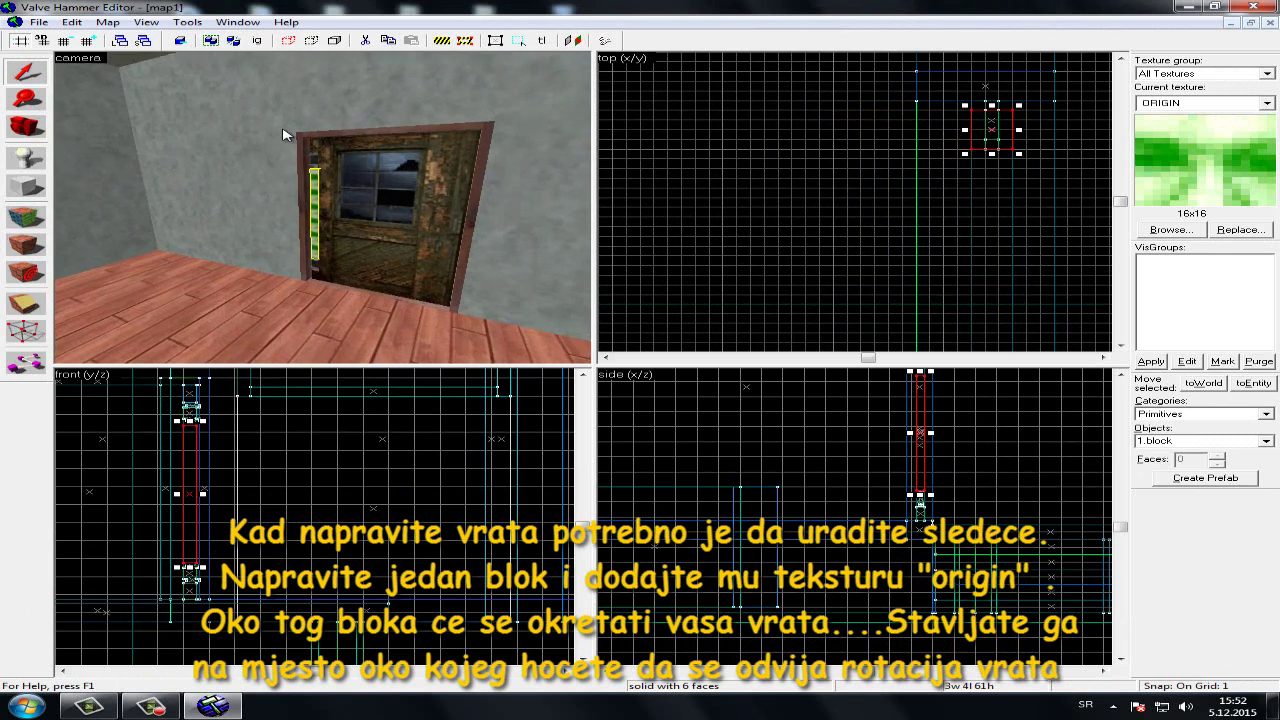
{"action": "left_click", "coordinate": [16, 128]}
{"action": "left_click_drag", "start_coordinate": [280, 205], "coordinate": [322, 208]}
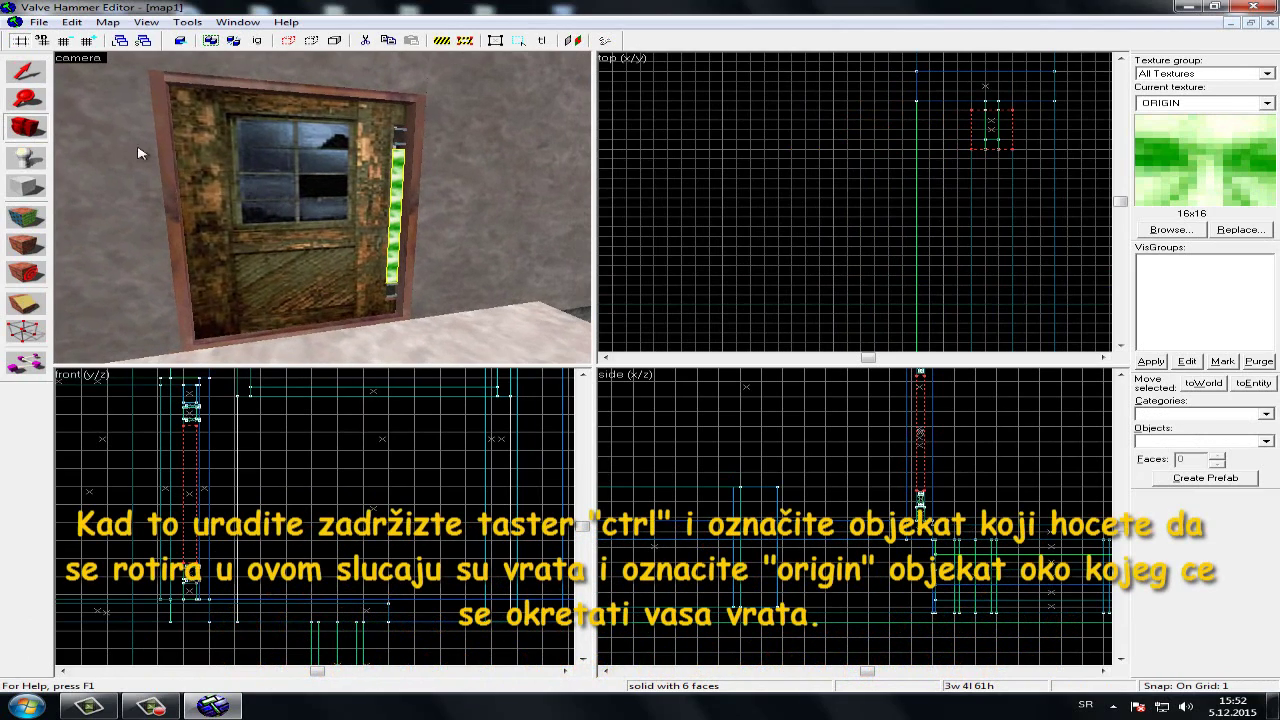
{"action": "left_click", "coordinate": [28, 76]}
{"action": "left_click", "coordinate": [262, 206]}
{"action": "scroll", "coordinate": [372, 147], "scroll_direction": "up", "scroll_amount": 3}
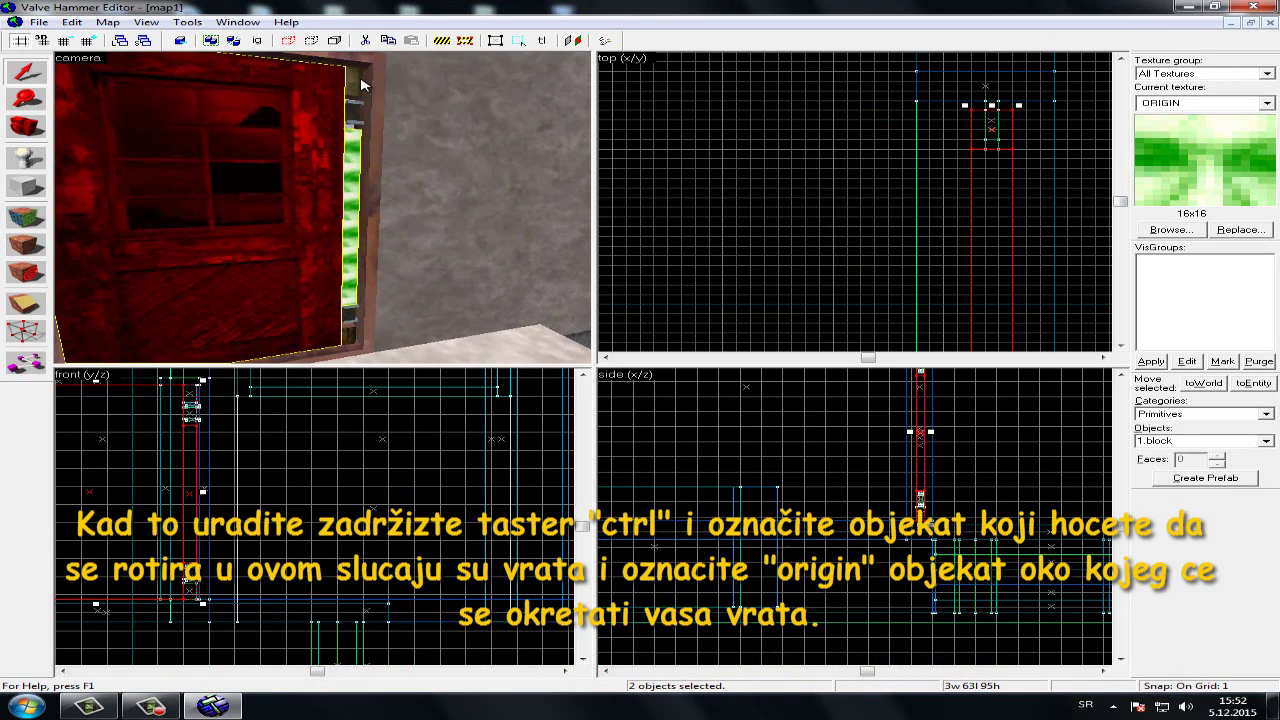
{"action": "left_click", "coordinate": [356, 120], "text": "ctrl"}
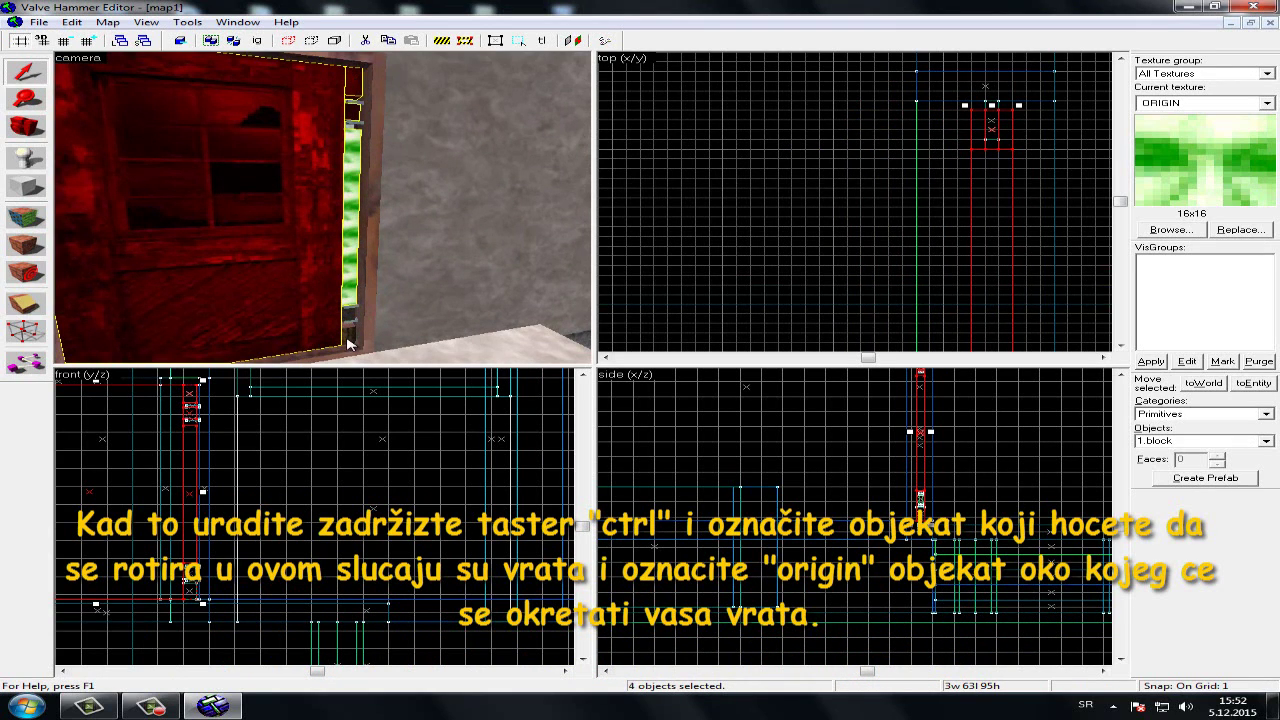
Add the ORIGIN block on the hinge axis to the selected door blocks
{"action": "left_click", "coordinate": [29, 131]}
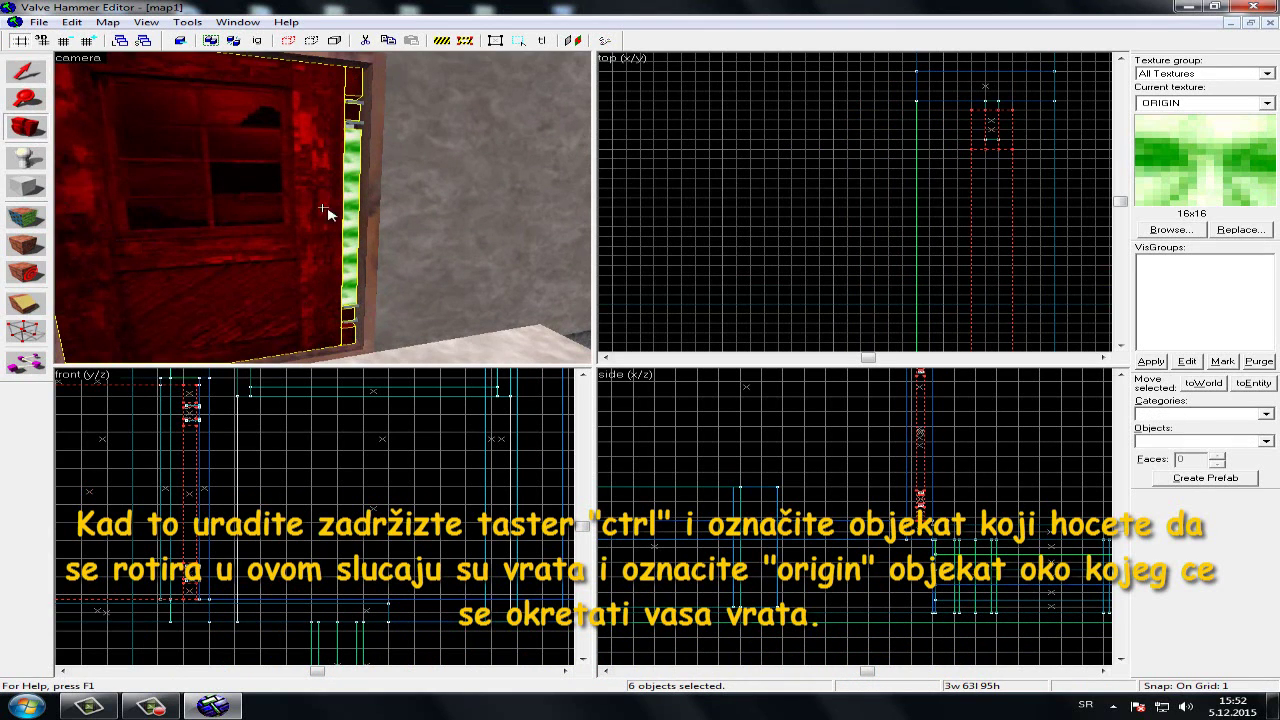
{"action": "left_click_drag", "start_coordinate": [326, 211], "coordinate": [322, 208]}
{"action": "right_click_drag", "start_coordinate": [322, 208], "coordinate": [326, 211]}
{"action": "left_click_drag", "start_coordinate": [326, 211], "coordinate": [322, 208]}
{"action": "right_click_drag", "start_coordinate": [322, 208], "coordinate": [310, 206]}
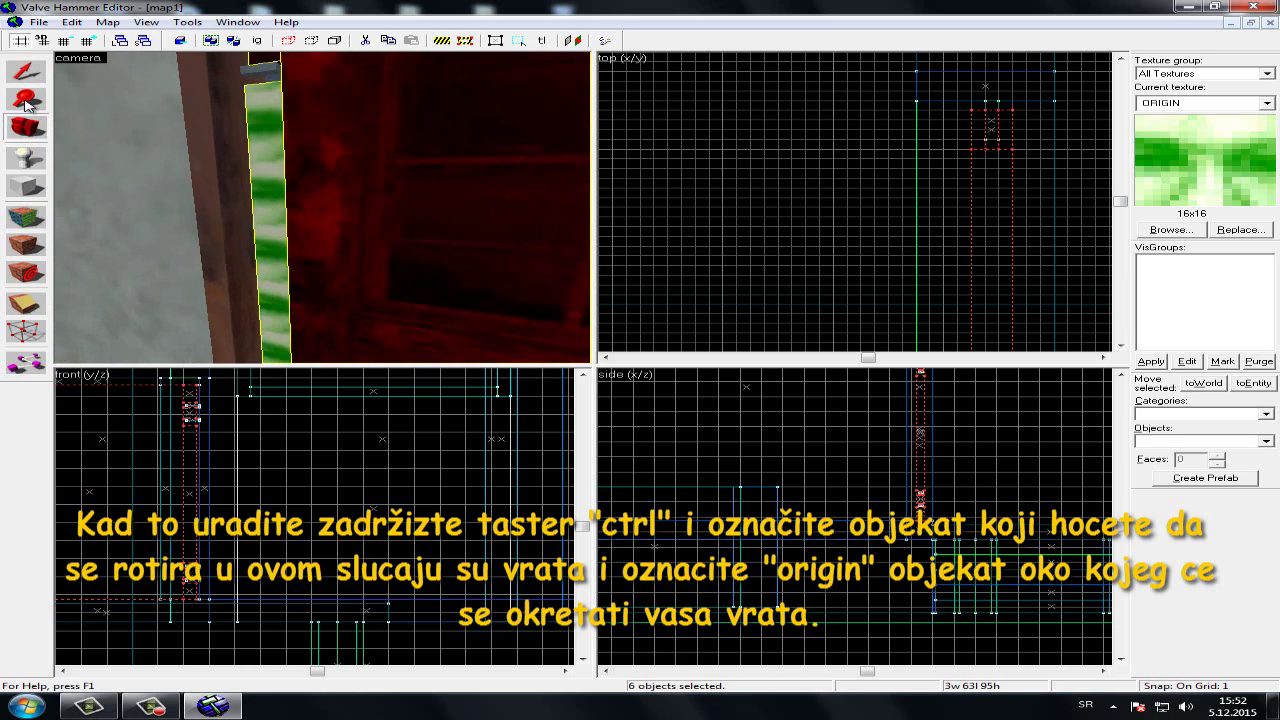
{"action": "left_click", "coordinate": [25, 78]}
{"action": "left_click", "coordinate": [282, 153], "text": "ctrl"}
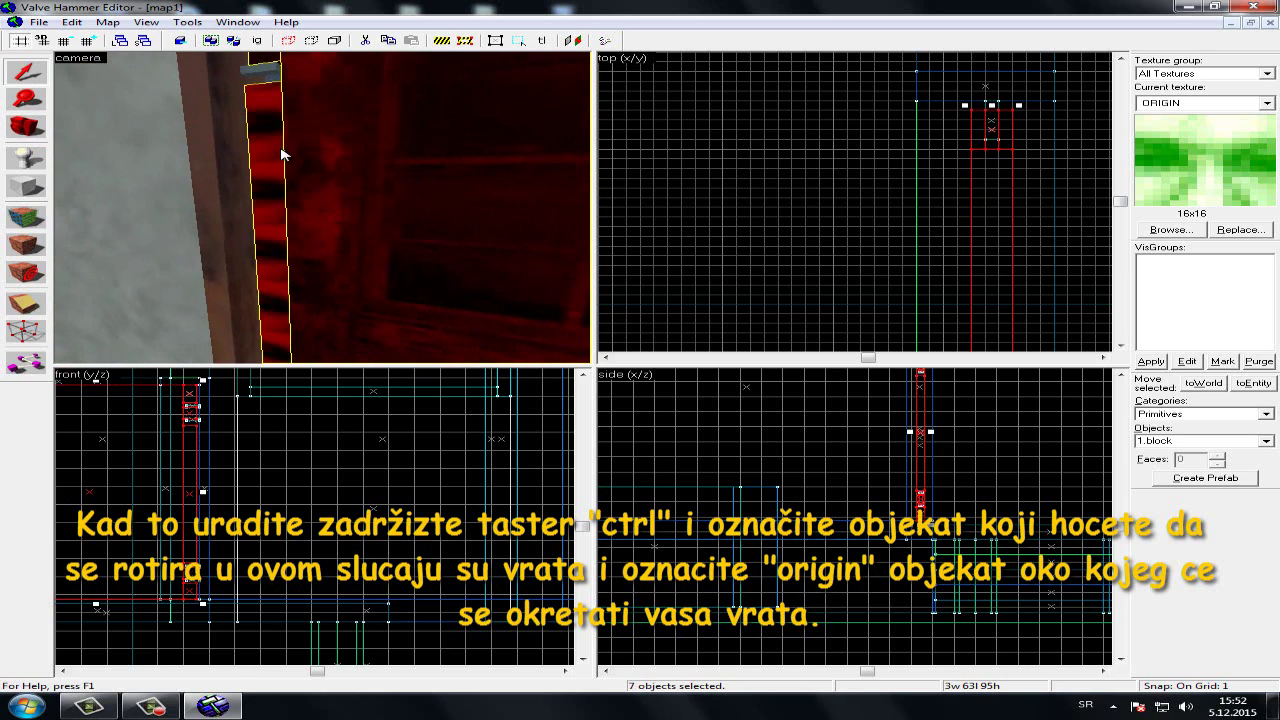
{"action": "scroll", "coordinate": [281, 159], "scroll_direction": "down", "scroll_amount": 2}
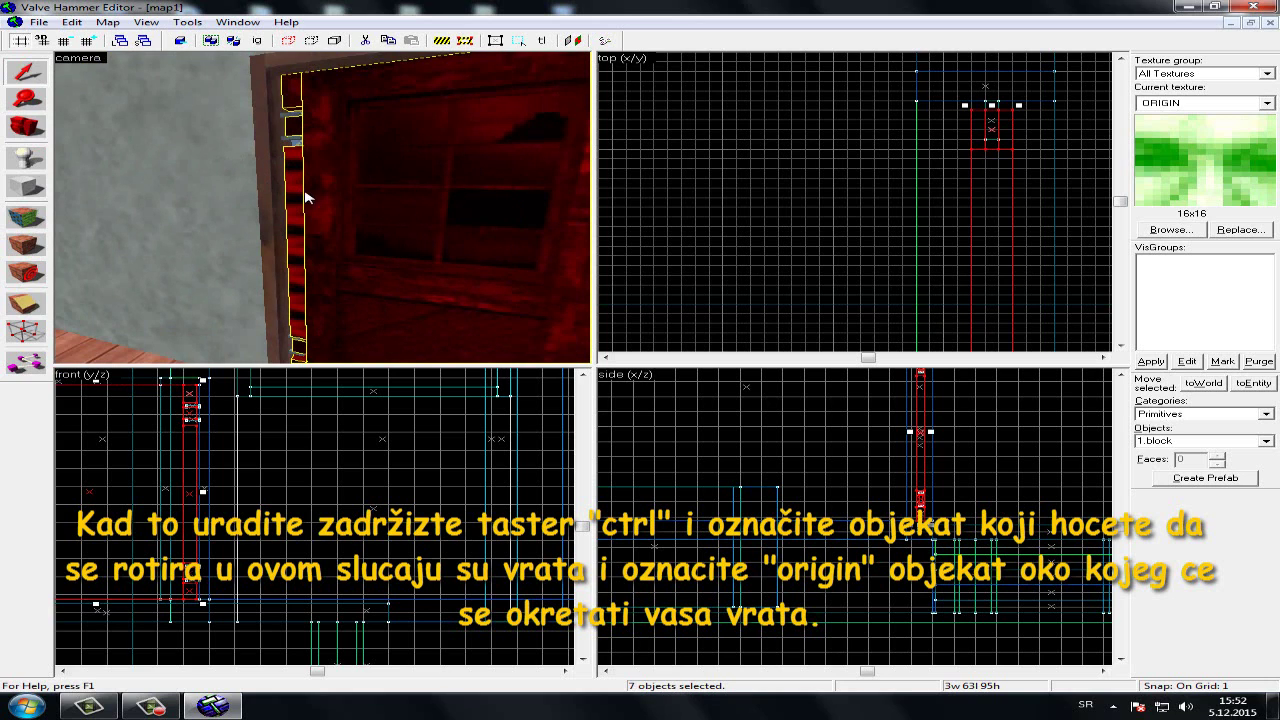
{"action": "left_click", "coordinate": [296, 202], "text": "ctrl"}
{"action": "left_click", "coordinate": [290, 203], "text": "ctrl"}
{"action": "scroll", "coordinate": [323, 190], "scroll_direction": "down", "scroll_amount": 3}
{"action": "key", "text": "d"}
{"action": "key", "text": "a"}
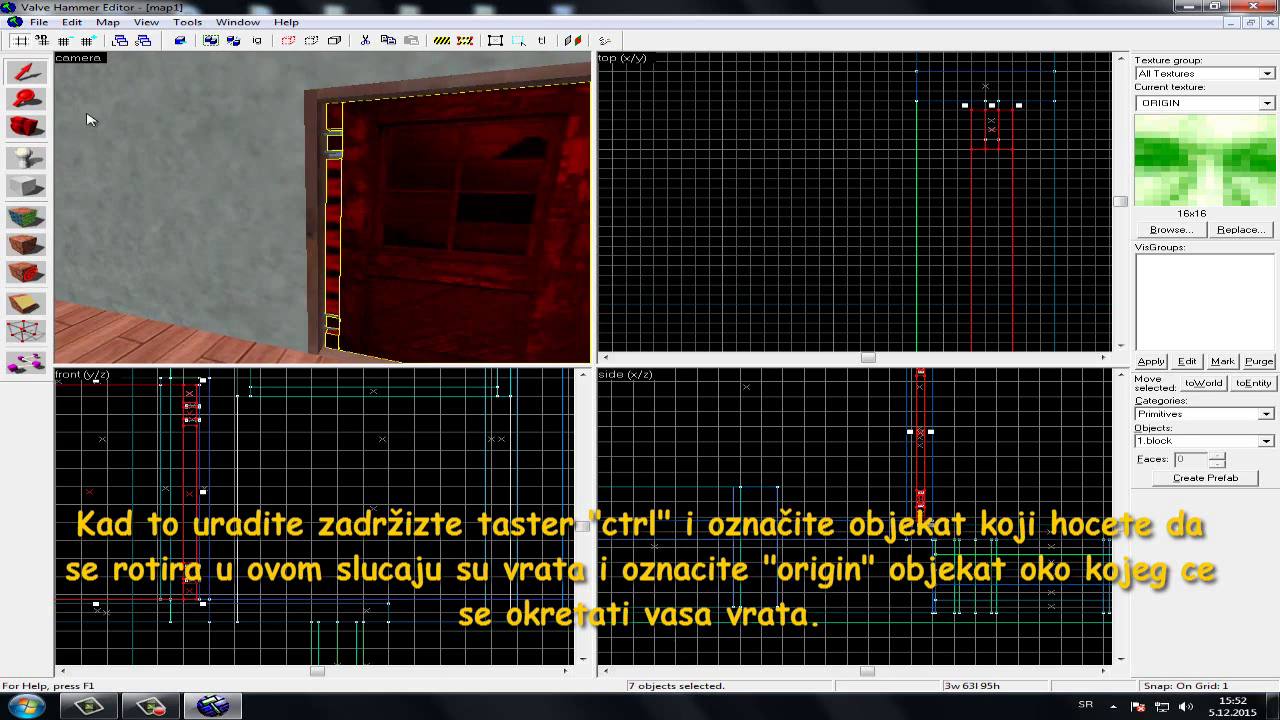
Tie the selected door and ORIGIN blocks to an entity and set its class to func_door_rotating
{"action": "left_click", "coordinate": [26, 127]}
{"action": "left_click_drag", "start_coordinate": [323, 208], "coordinate": [310, 202]}
{"action": "key", "text": "shift+s"}
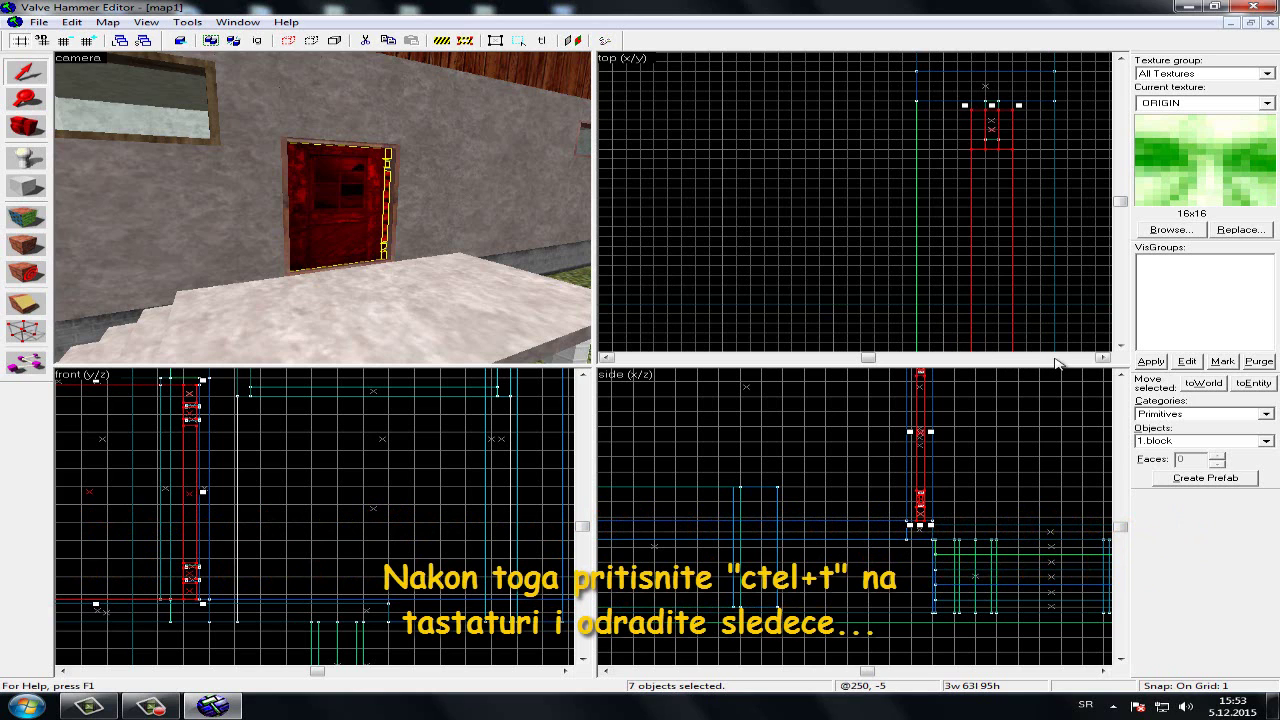
{"action": "left_click", "coordinate": [1250, 383]}
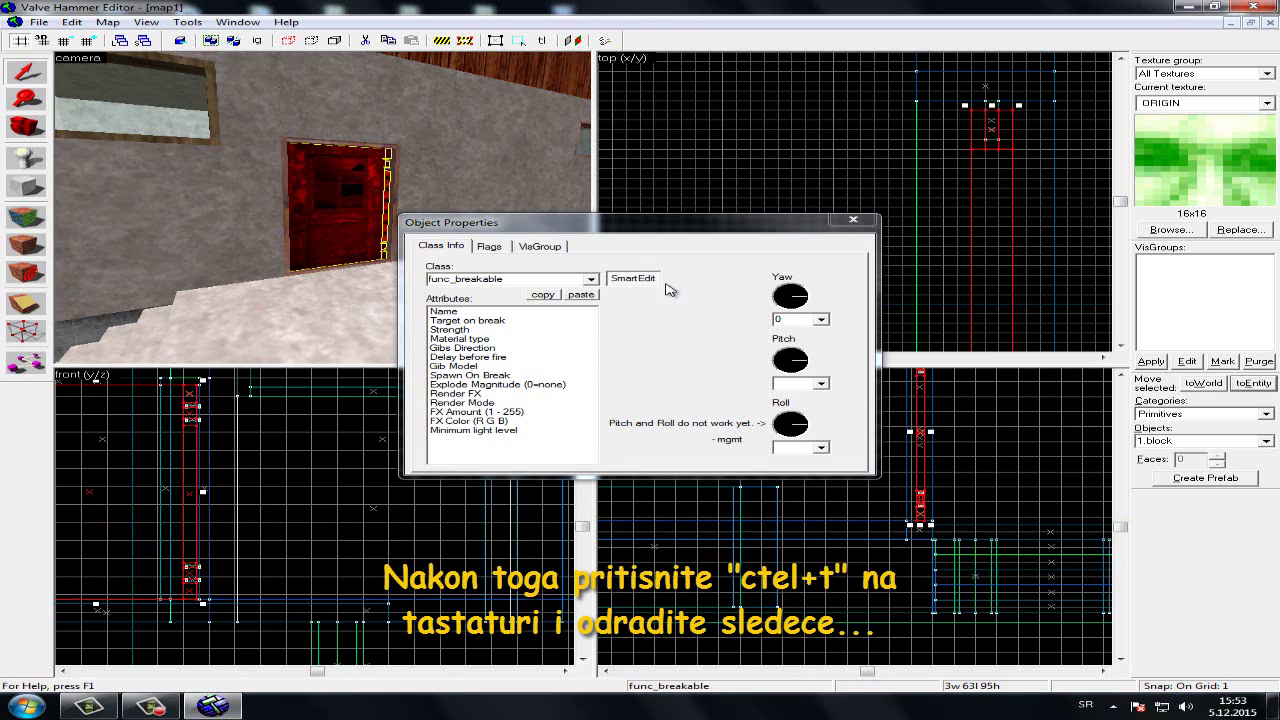
{"action": "left_click", "coordinate": [590, 280]}
{"action": "type", "text": "fun"}
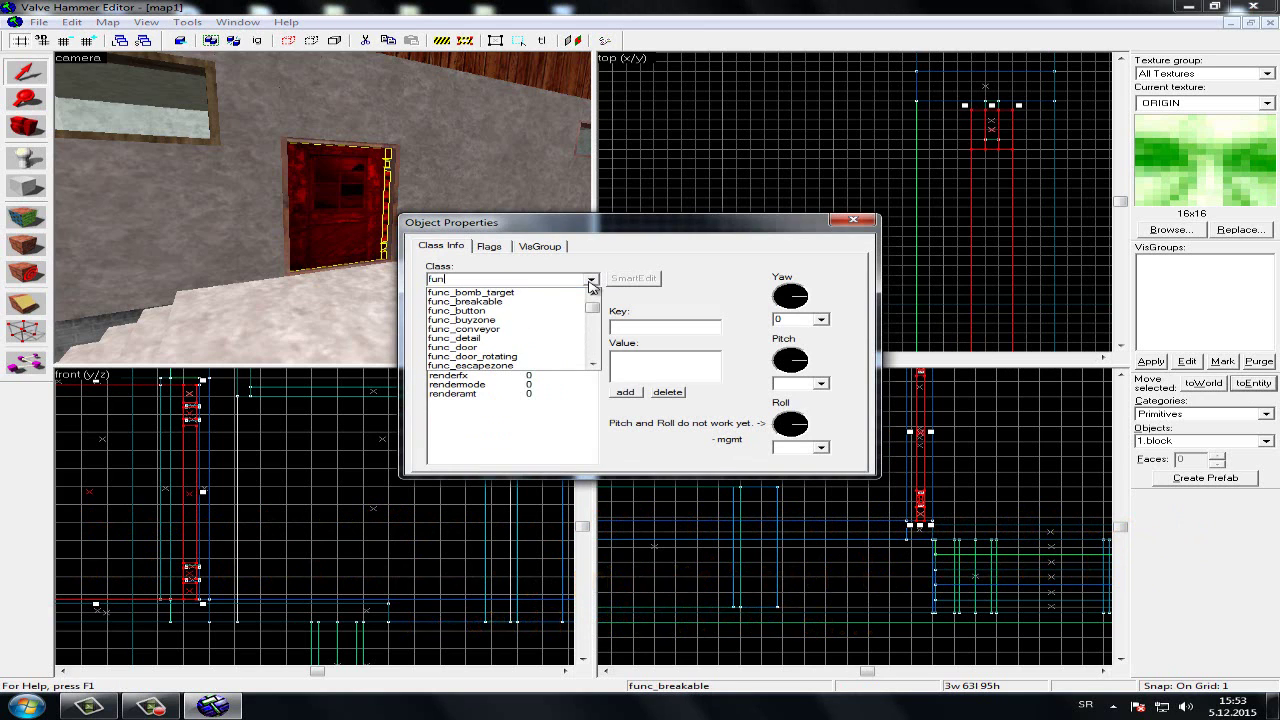
{"action": "type", "text": "c_door_r"}
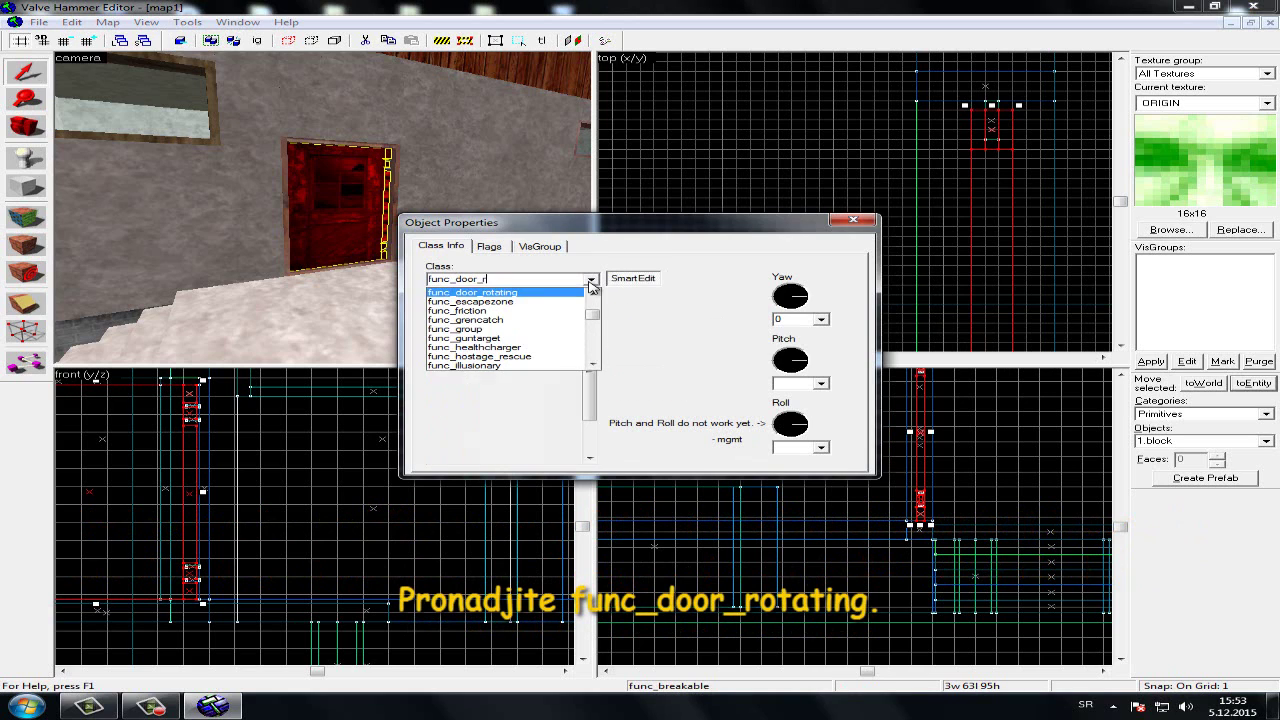
{"action": "key", "text": "Return"}
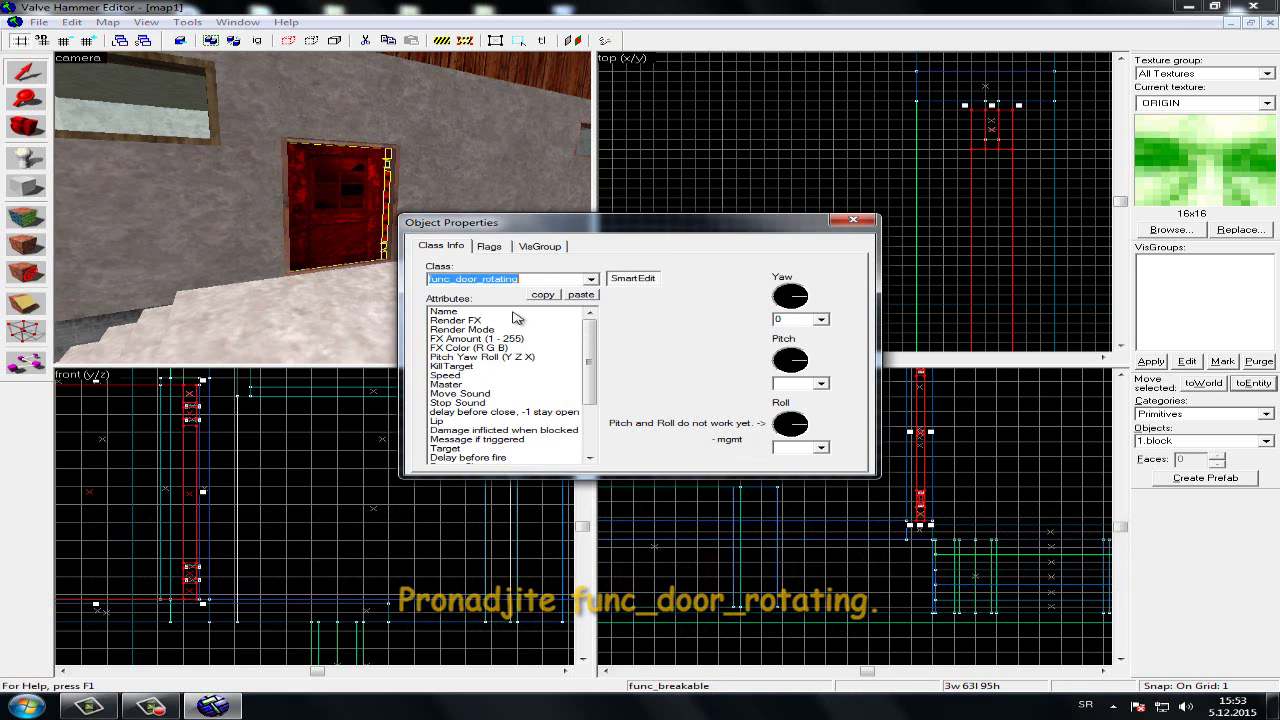
Set the Speed attribute of the func_door_rotating entity to 75
{"action": "left_click", "coordinate": [530, 311]}
{"action": "left_click", "coordinate": [512, 330]}
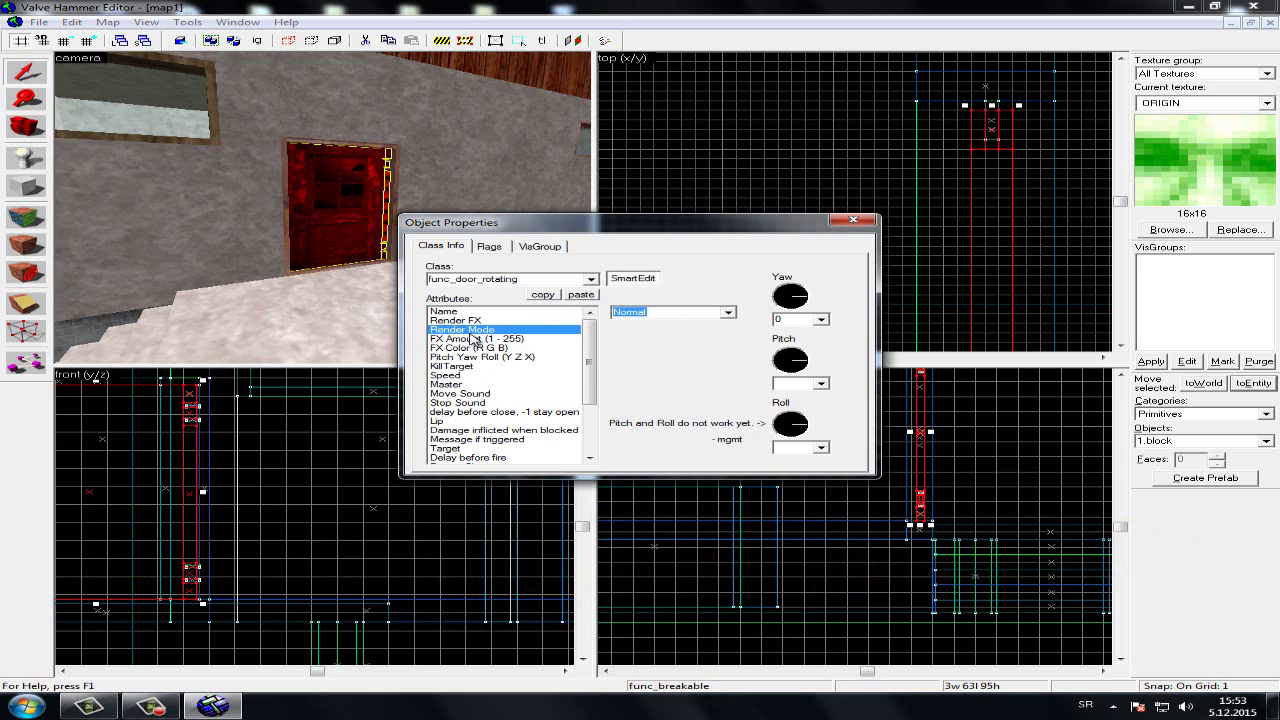
{"action": "left_click", "coordinate": [474, 339]}
{"action": "left_click", "coordinate": [484, 348]}
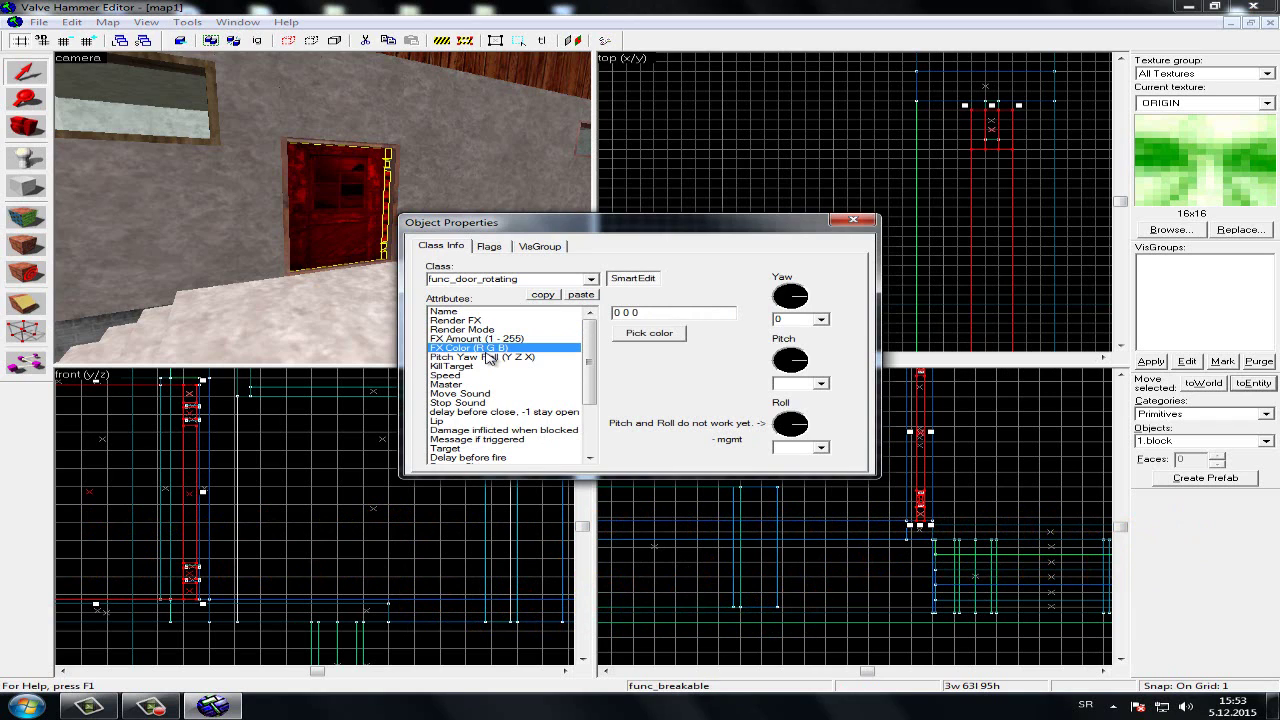
{"action": "left_click", "coordinate": [488, 358]}
{"action": "left_click", "coordinate": [488, 366]}
{"action": "left_click", "coordinate": [490, 375]}
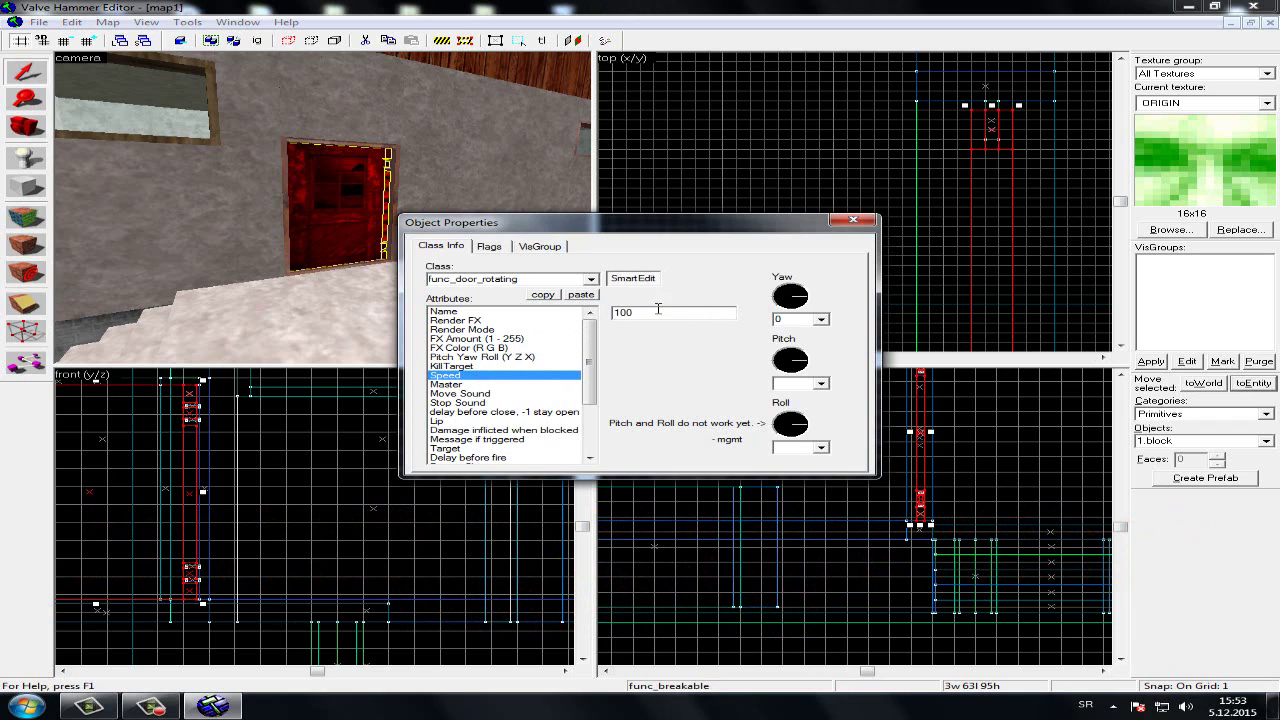
{"action": "left_click_drag", "start_coordinate": [658, 309], "coordinate": [597, 312]}
{"action": "type", "text": "7"}
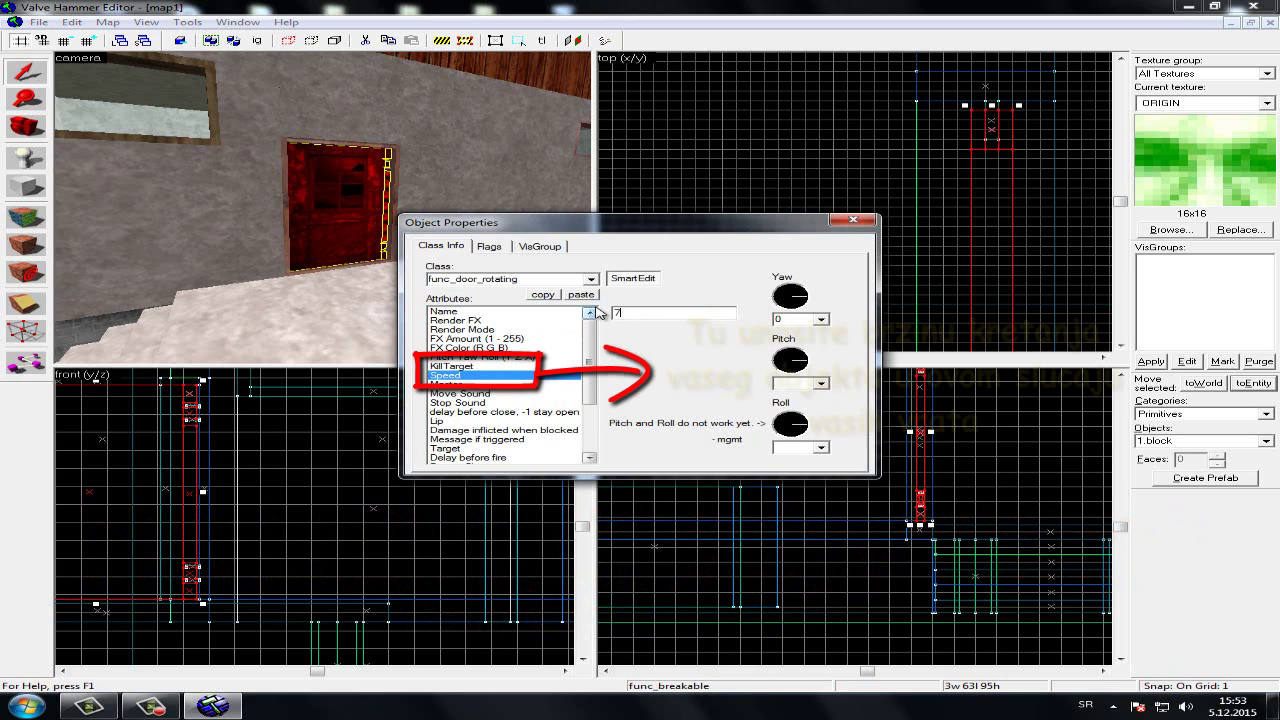
{"action": "type", "text": "5"}
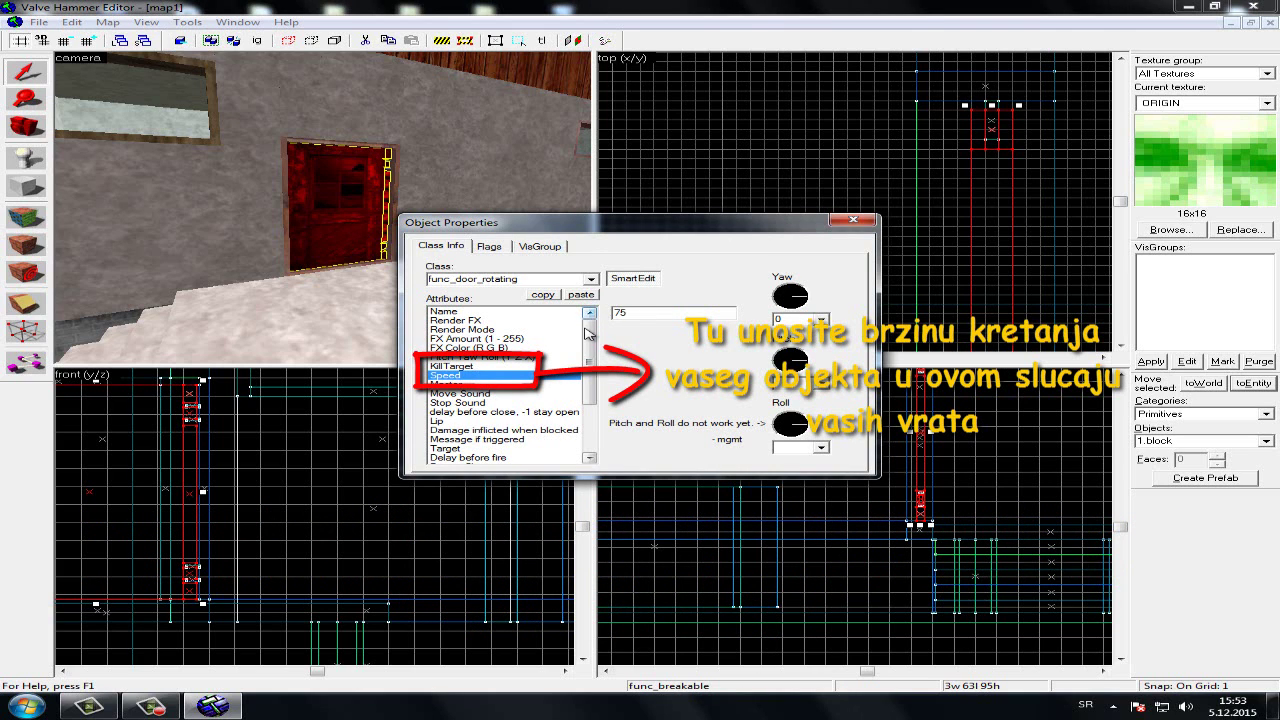
Examine the door entity's Master attribute and the sounds available for Move Sound and Stop Sound
{"action": "left_click", "coordinate": [510, 385]}
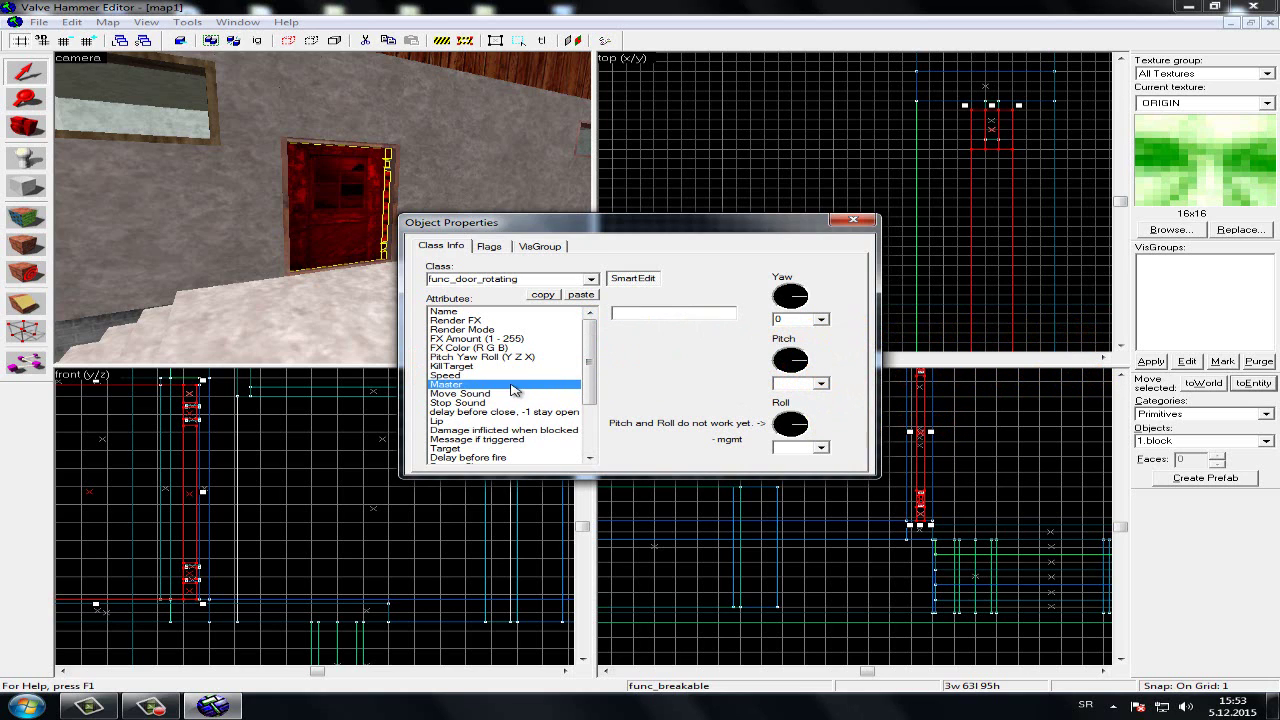
{"action": "scroll", "coordinate": [512, 388], "scroll_direction": "down", "scroll_amount": 3}
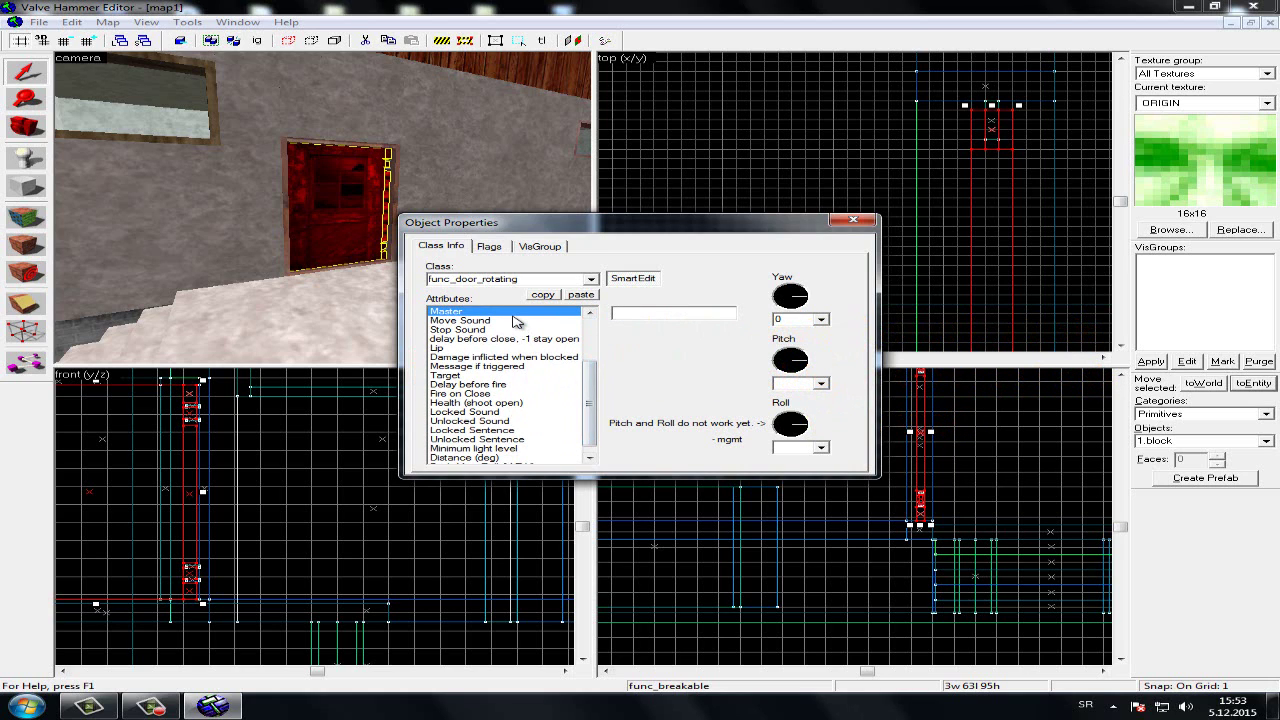
{"action": "left_click", "coordinate": [515, 320]}
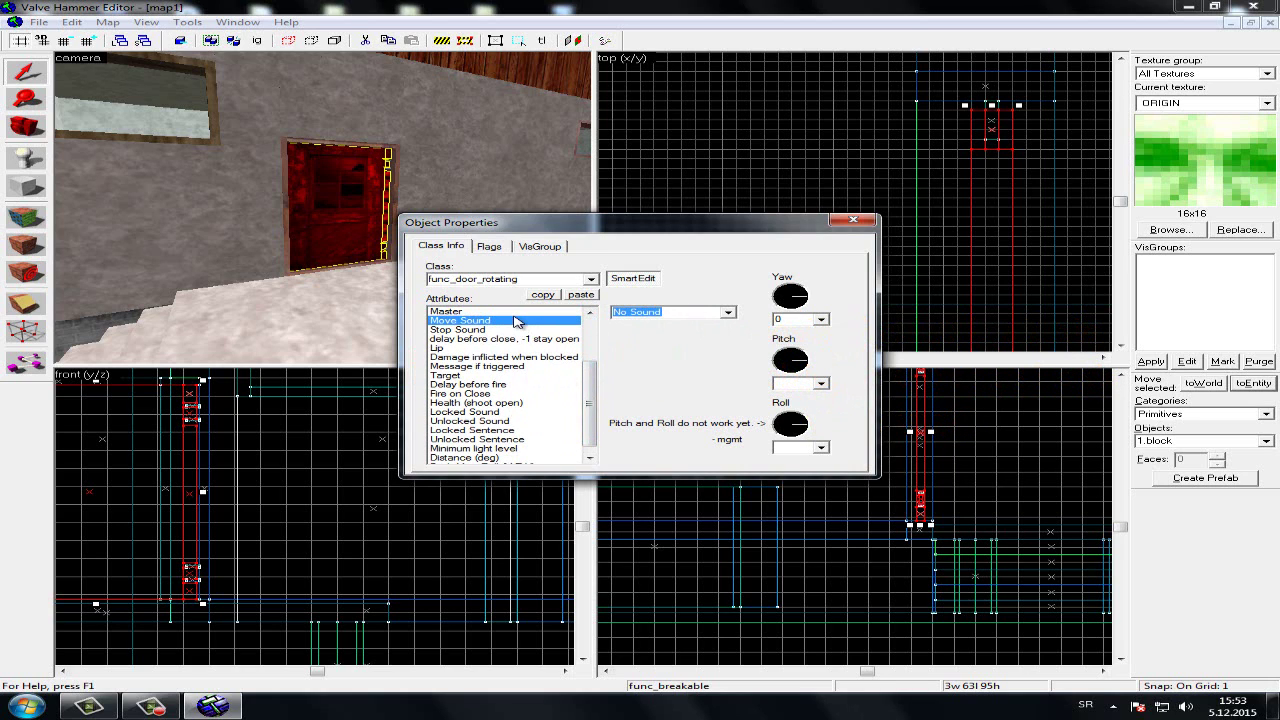
{"action": "left_click", "coordinate": [731, 313]}
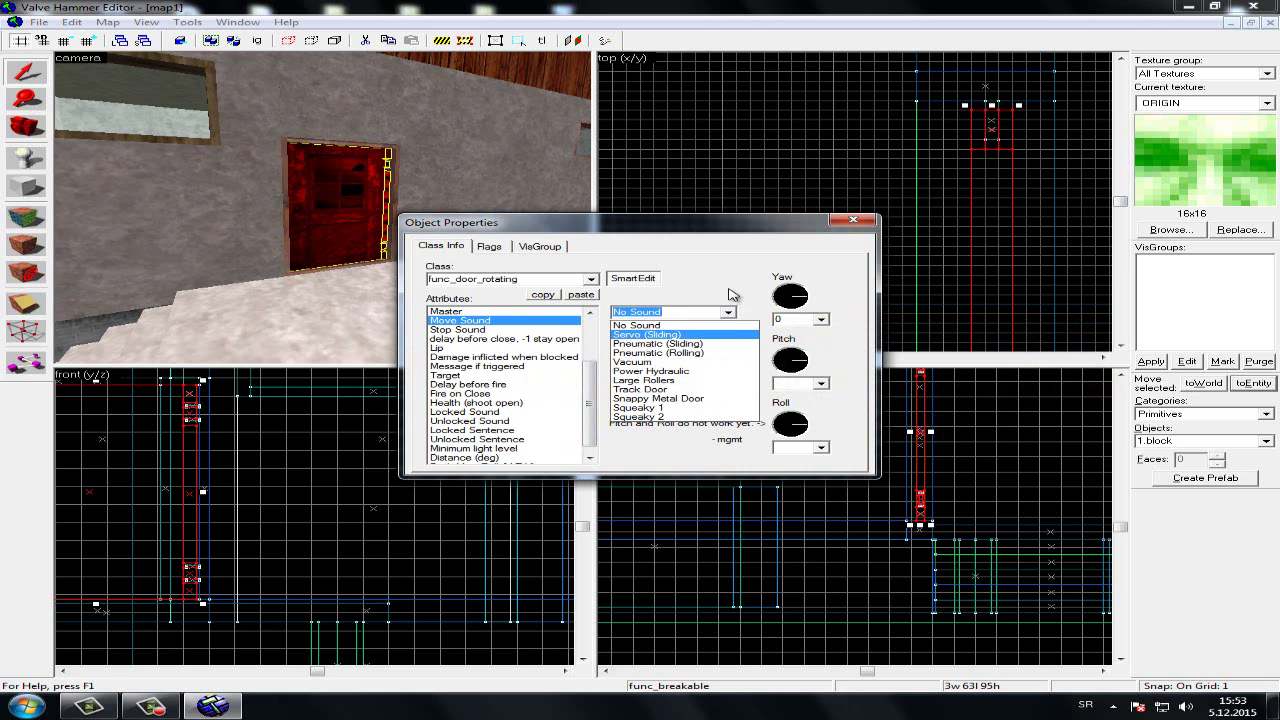
{"action": "left_click", "coordinate": [630, 312]}
{"action": "left_click", "coordinate": [518, 330]}
{"action": "left_click", "coordinate": [728, 312]}
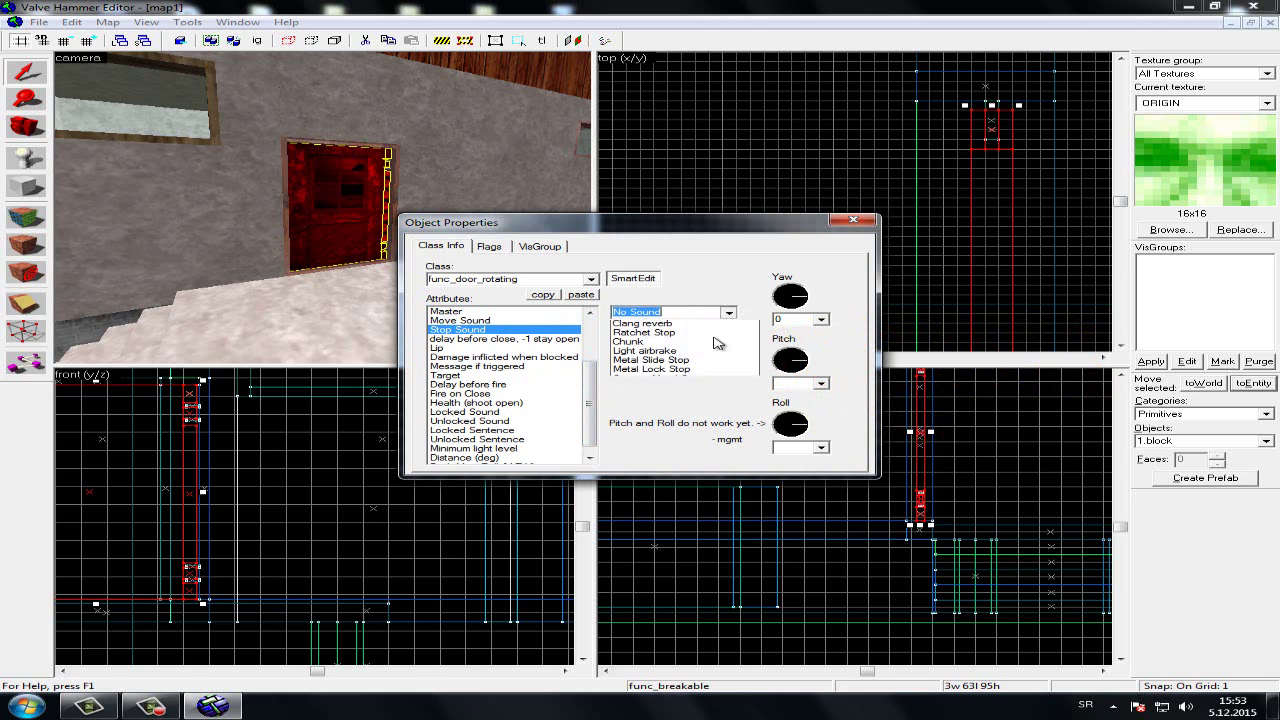
{"action": "left_click", "coordinate": [731, 296]}
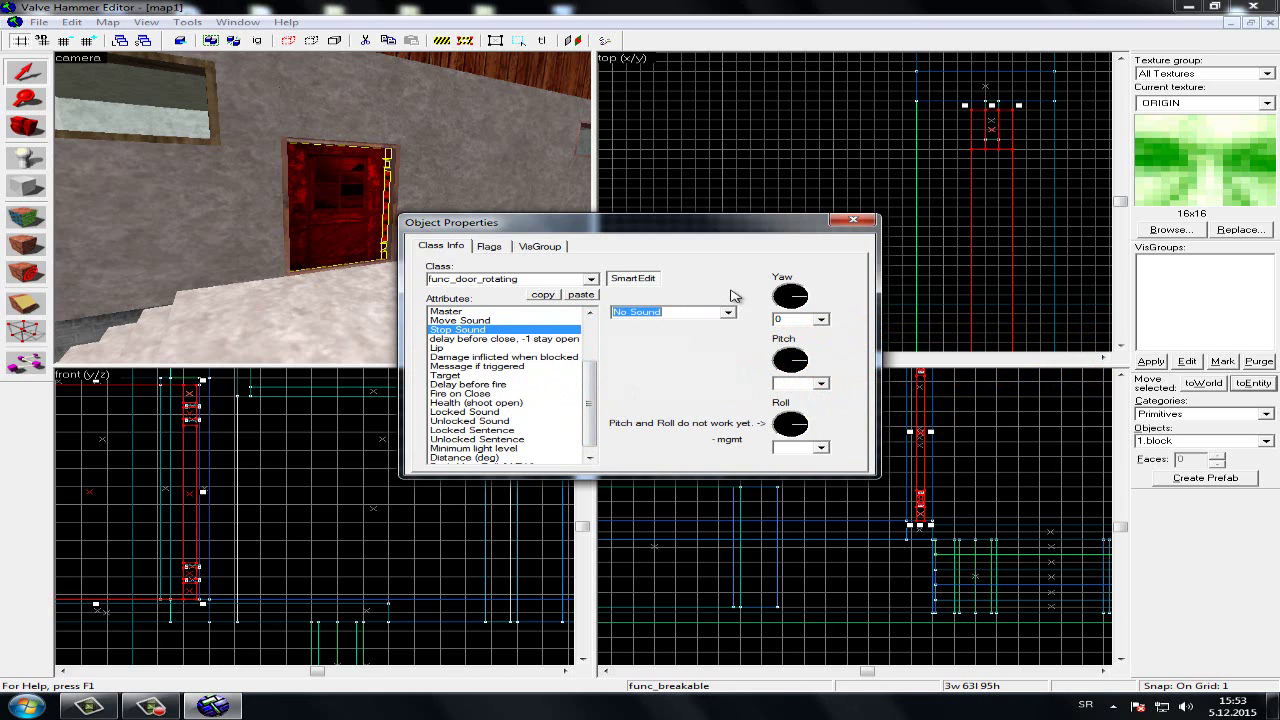
Set the door's delay before close to 3 seconds
{"action": "left_click", "coordinate": [497, 340]}
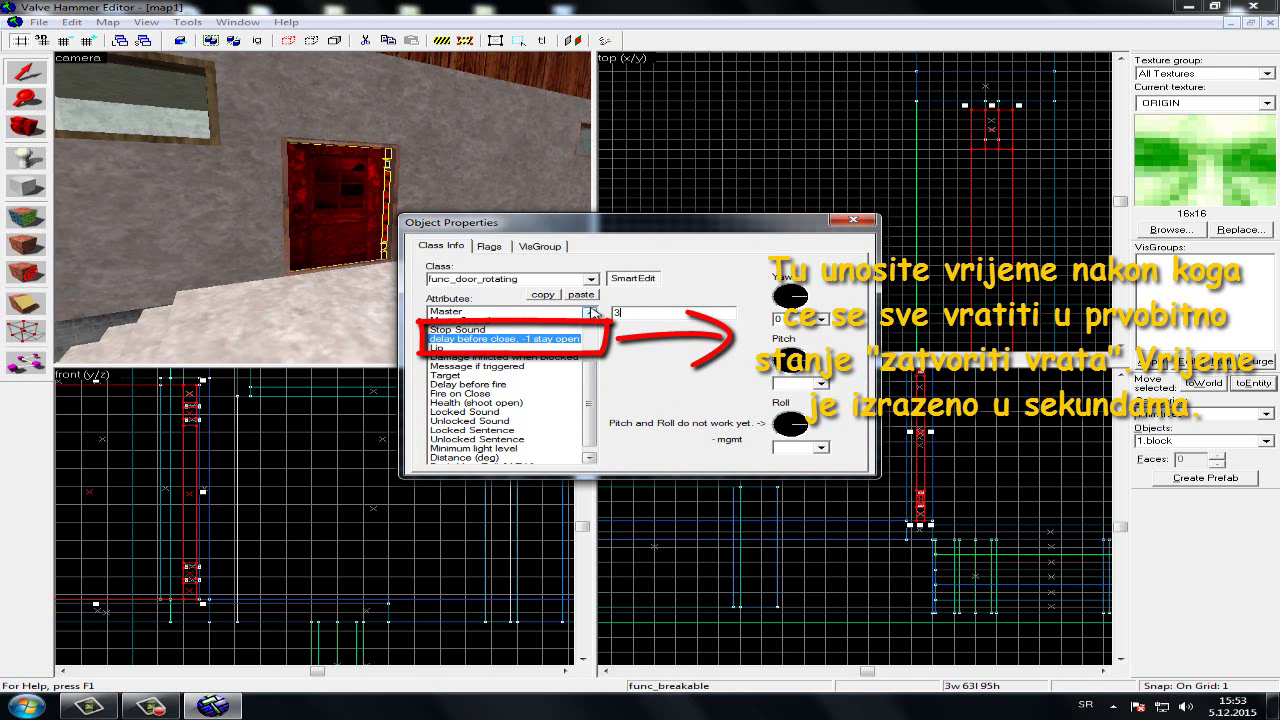
{"action": "left_click", "coordinate": [550, 348]}
{"action": "left_click_drag", "start_coordinate": [590, 377], "coordinate": [590, 387]}
Examine the door's remaining attributes, from Message if triggered through the locked and unlocked sounds and sentences to Minimum light level
{"action": "left_click", "coordinate": [510, 362]}
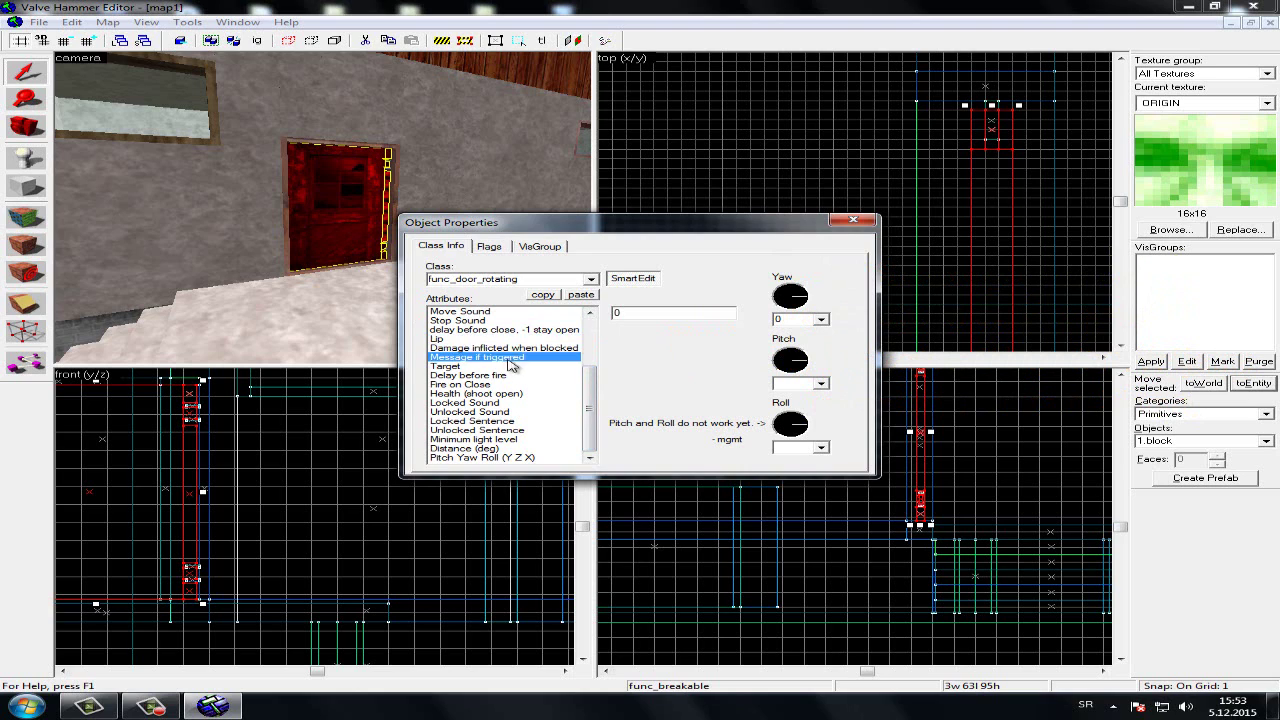
{"action": "left_click", "coordinate": [505, 375]}
{"action": "left_click", "coordinate": [498, 394]}
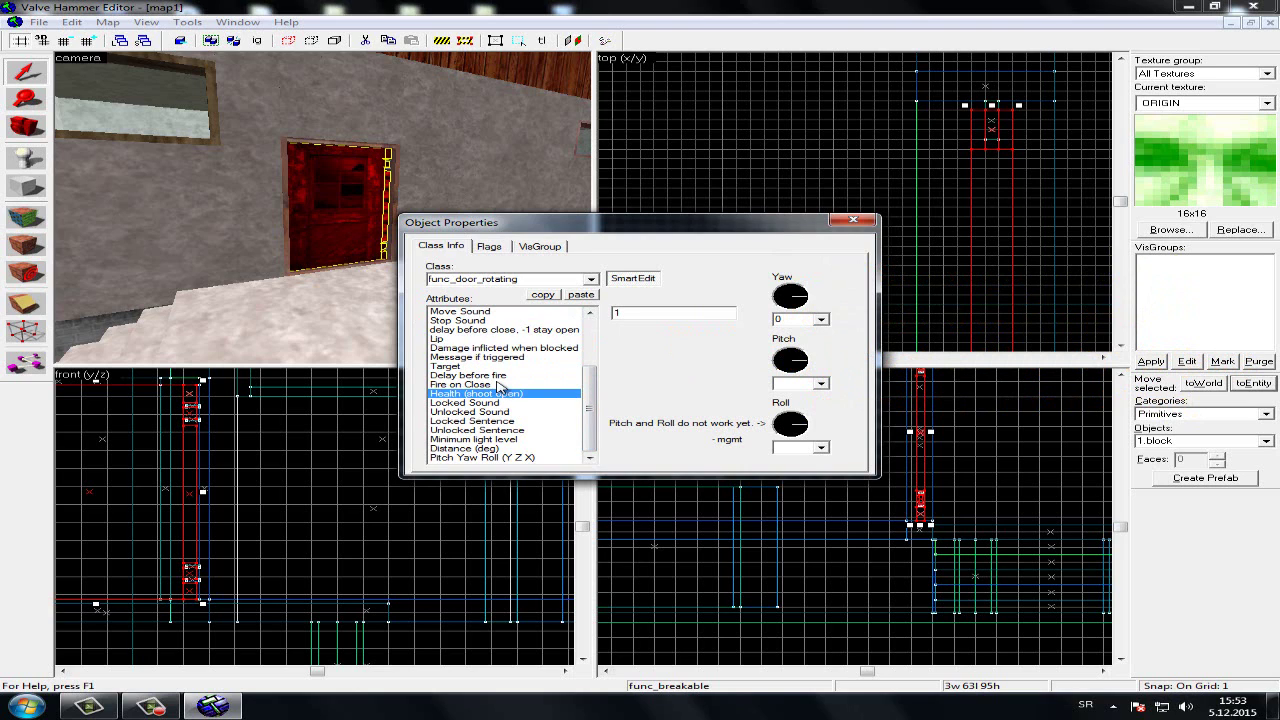
{"action": "left_click", "coordinate": [500, 385]}
{"action": "left_click", "coordinate": [506, 403]}
{"action": "left_click", "coordinate": [502, 412]}
{"action": "left_click", "coordinate": [498, 421]}
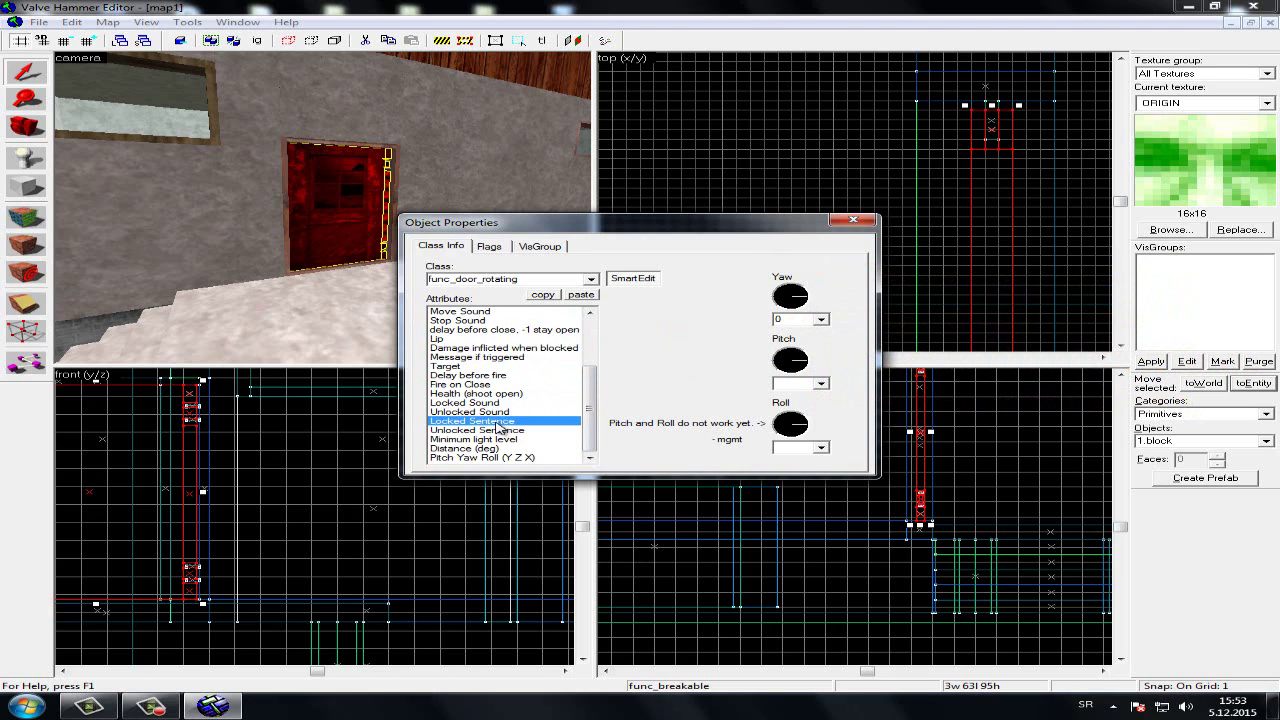
{"action": "left_click", "coordinate": [497, 430]}
{"action": "left_click", "coordinate": [494, 439]}
Check the door's Distance (deg) attribute and inspect the hinge side of the door in the camera view
{"action": "left_click", "coordinate": [491, 448]}
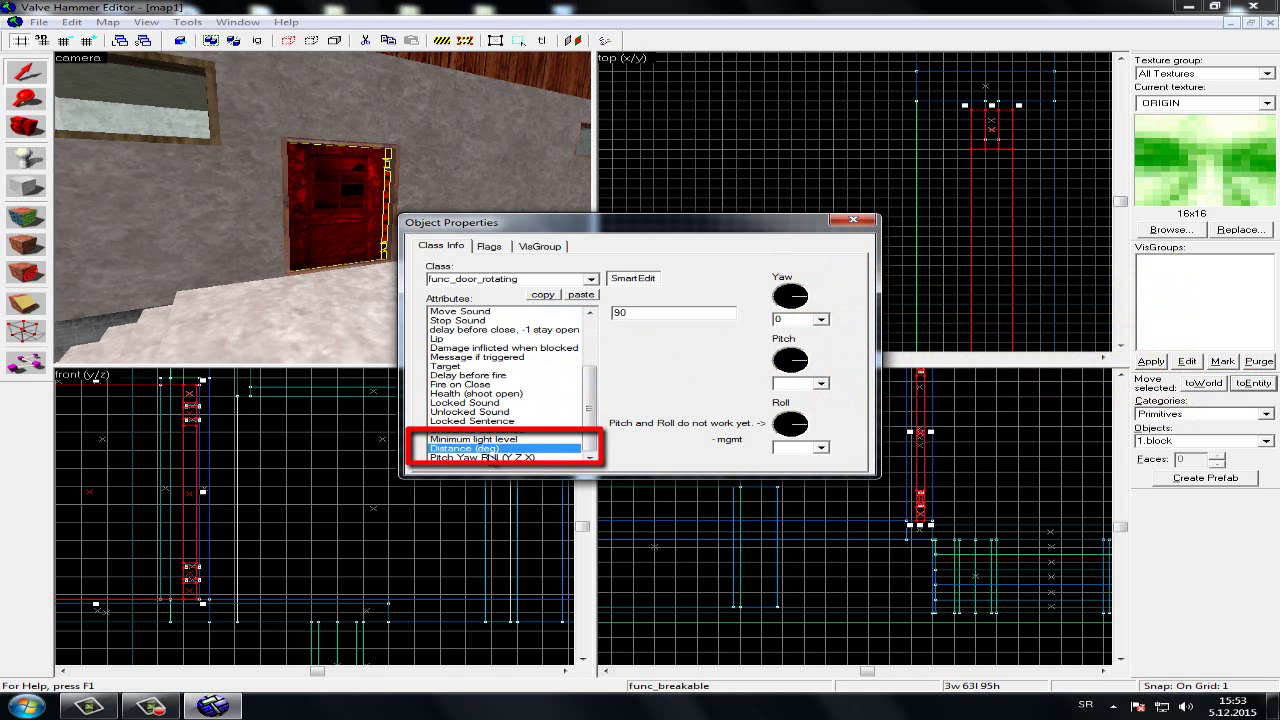
{"action": "double_click", "coordinate": [618, 313]}
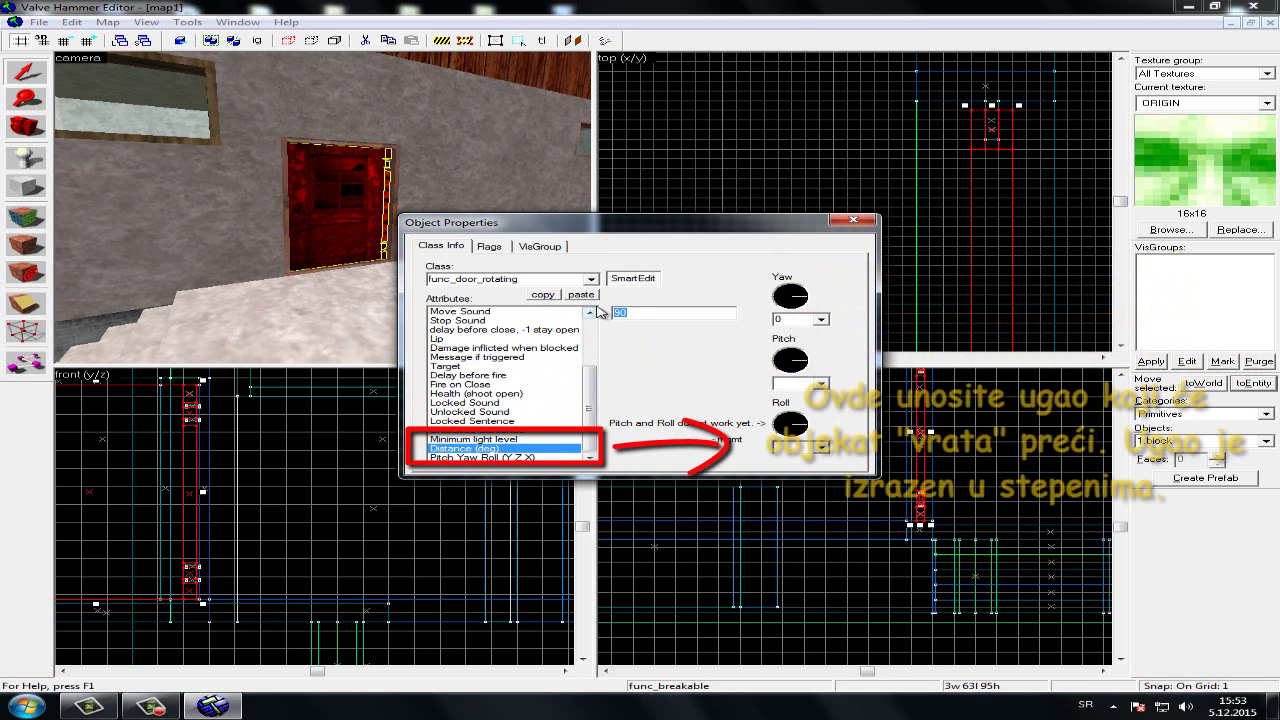
{"action": "left_click", "coordinate": [26, 127]}
{"action": "left_click_drag", "start_coordinate": [349, 209], "coordinate": [323, 208]}
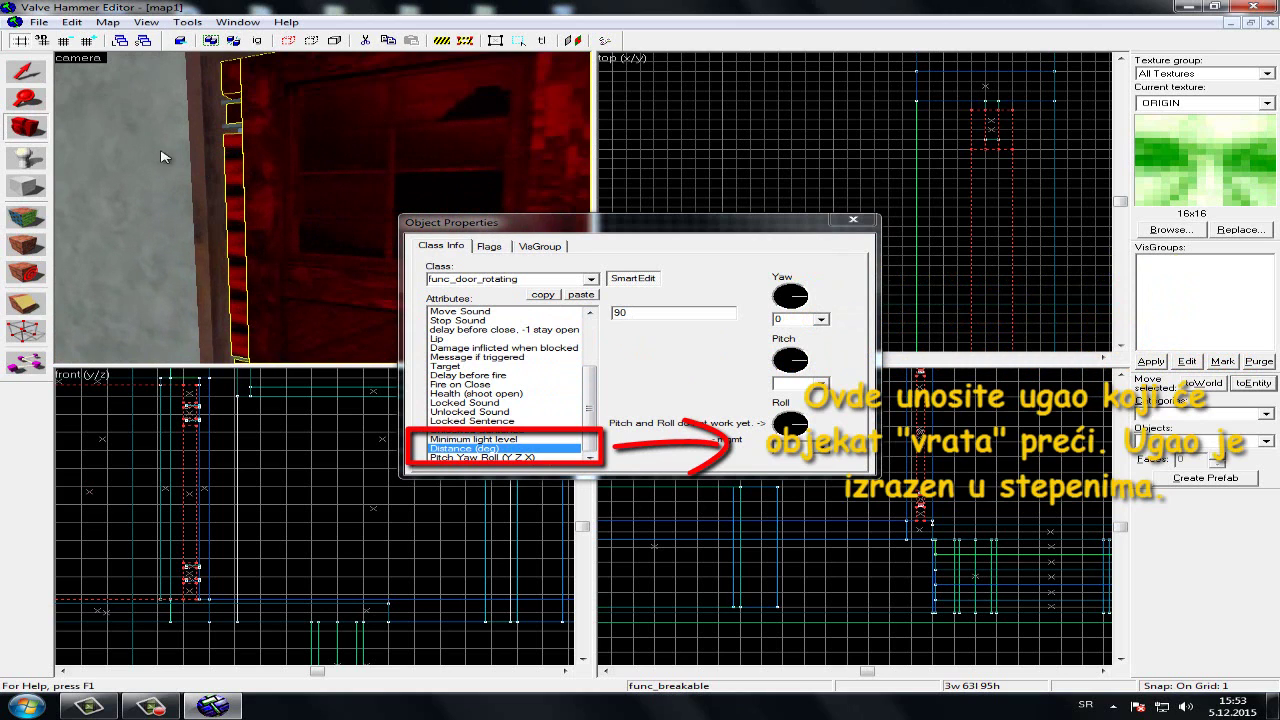
{"action": "left_click", "coordinate": [24, 70]}
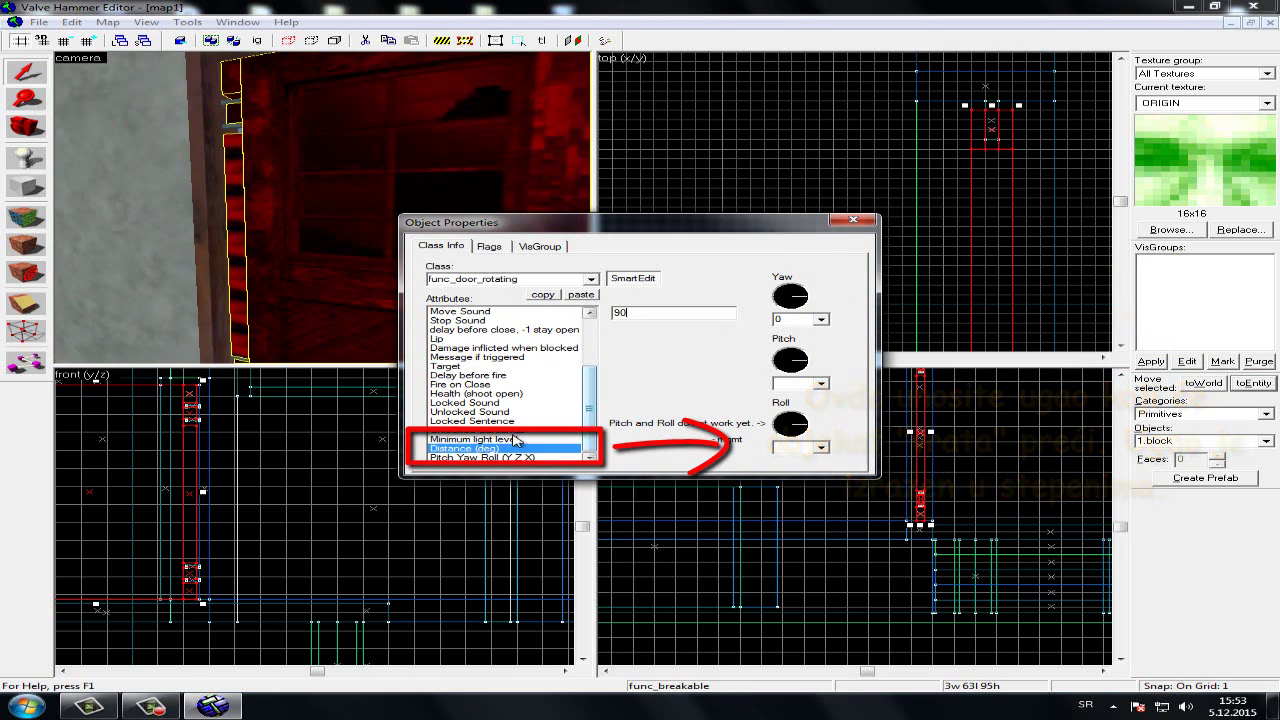
Look over the door's flags and attributes, close its object properties and clear the selection
{"action": "left_click", "coordinate": [489, 248]}
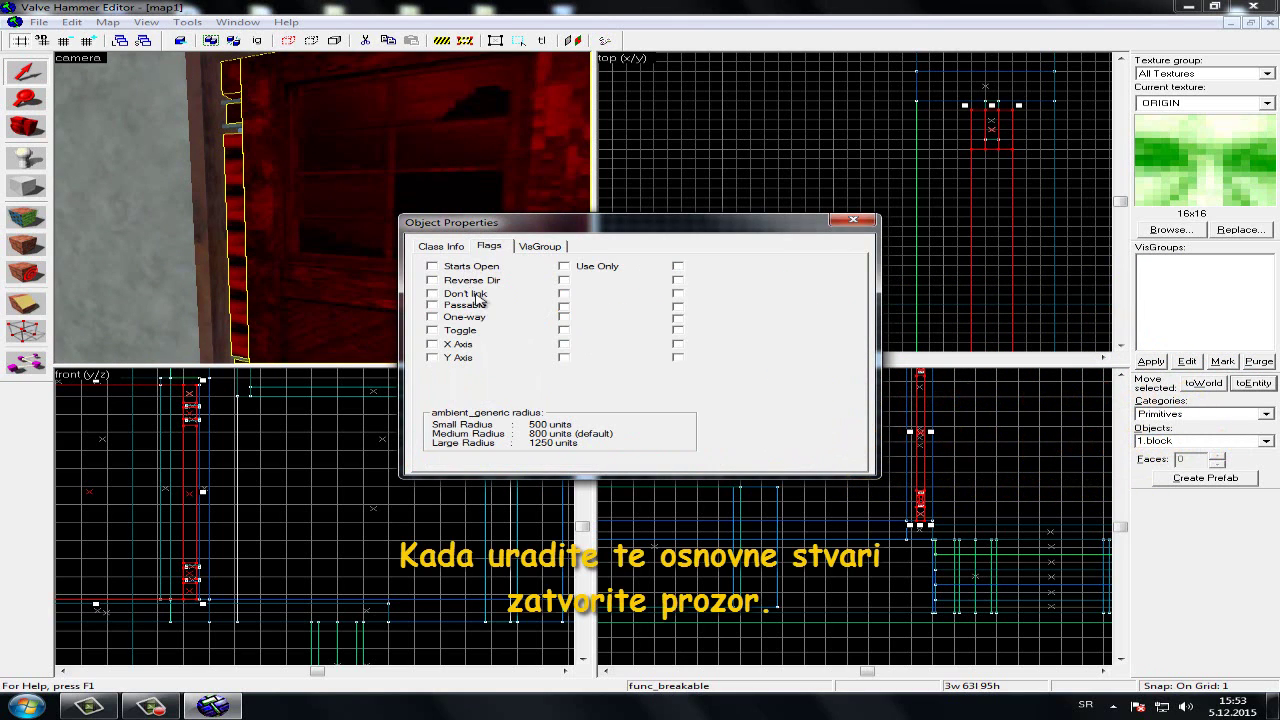
{"action": "left_click", "coordinate": [441, 246]}
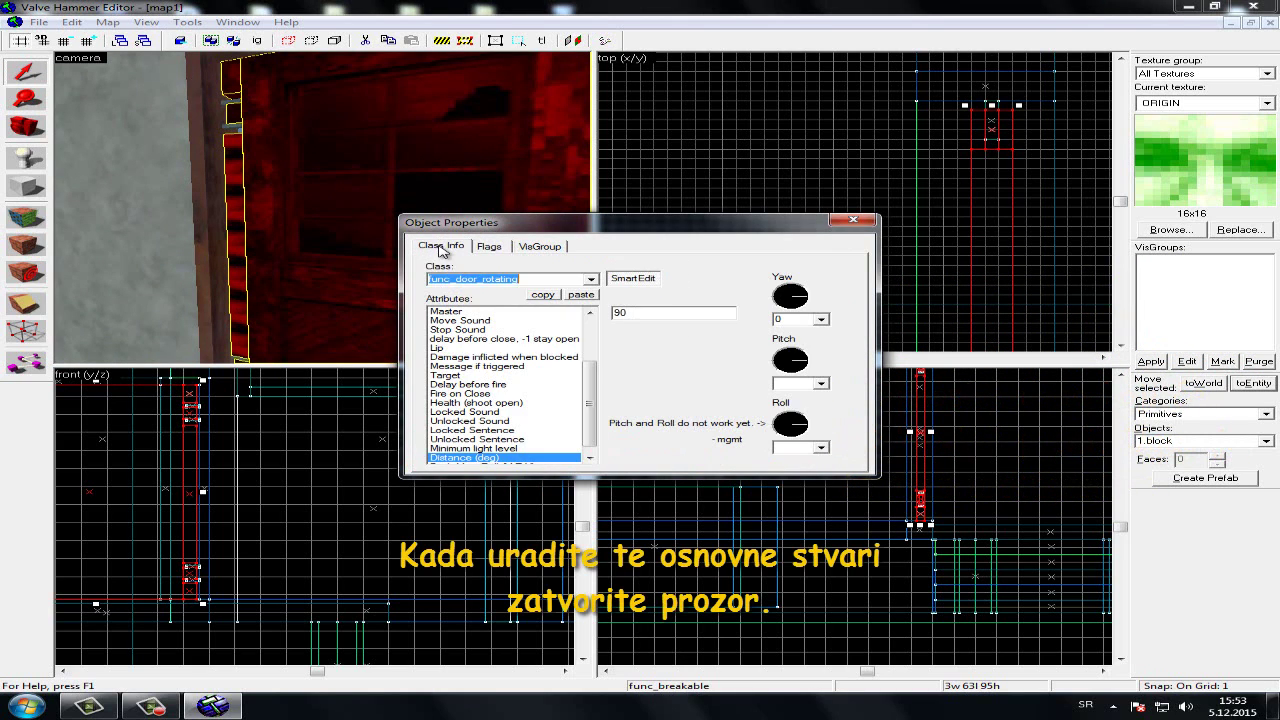
{"action": "left_click", "coordinate": [488, 310]}
{"action": "left_click_drag", "start_coordinate": [590, 391], "coordinate": [593, 342]}
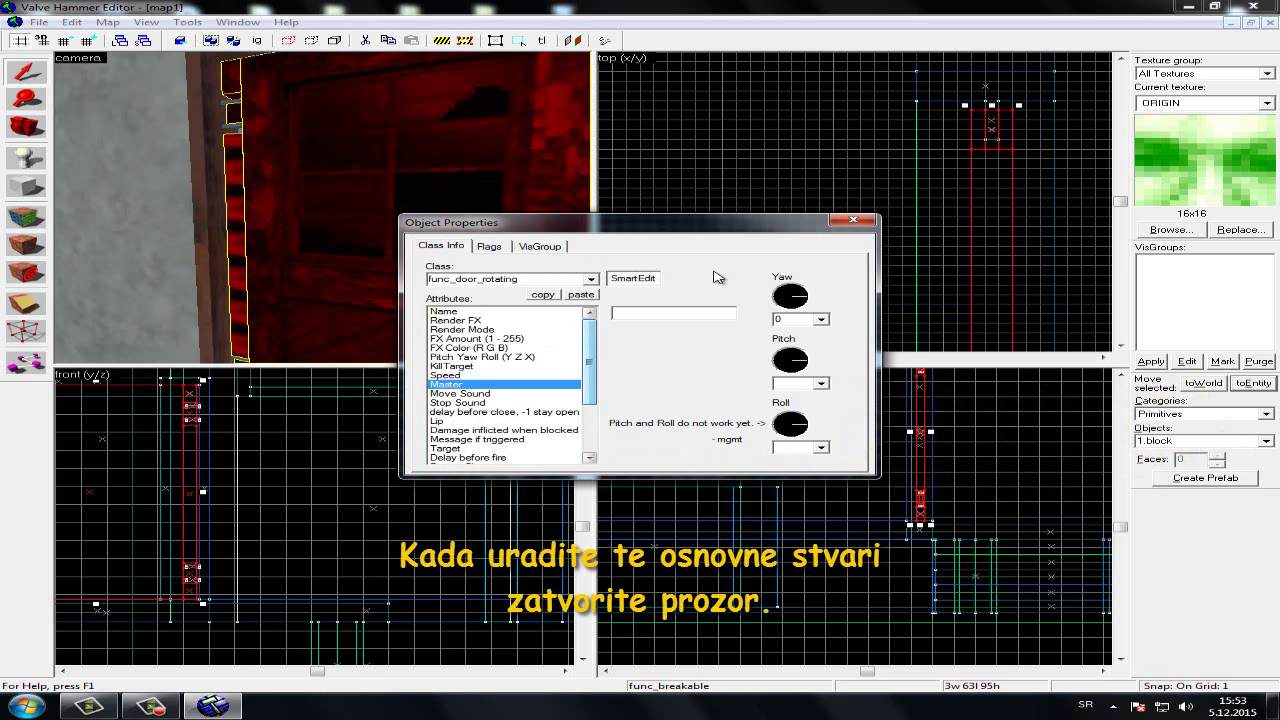
{"action": "left_click", "coordinate": [859, 218]}
{"action": "key", "text": "Escape"}
Check the door as a single entity in the camera view and view the whole house from outside
{"action": "scroll", "coordinate": [446, 183], "scroll_direction": "down", "scroll_amount": 5}
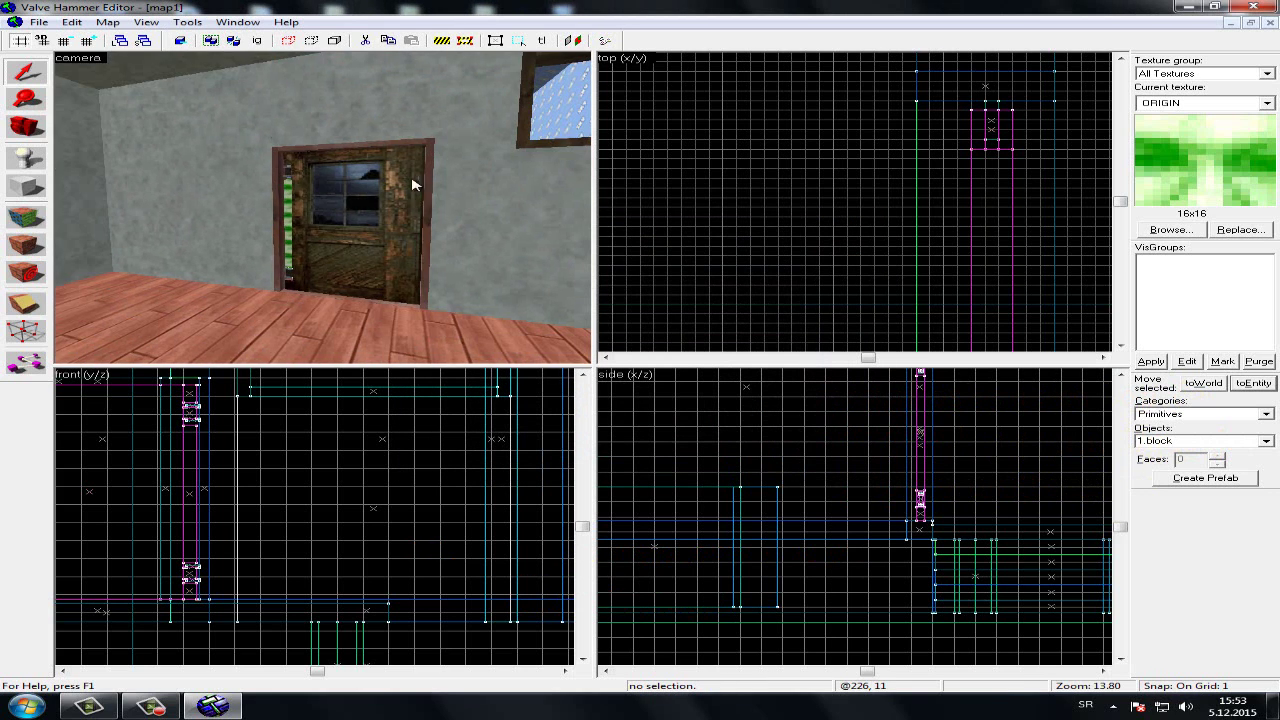
{"action": "left_click", "coordinate": [371, 197]}
{"action": "left_click", "coordinate": [769, 200]}
{"action": "left_click", "coordinate": [392, 184]}
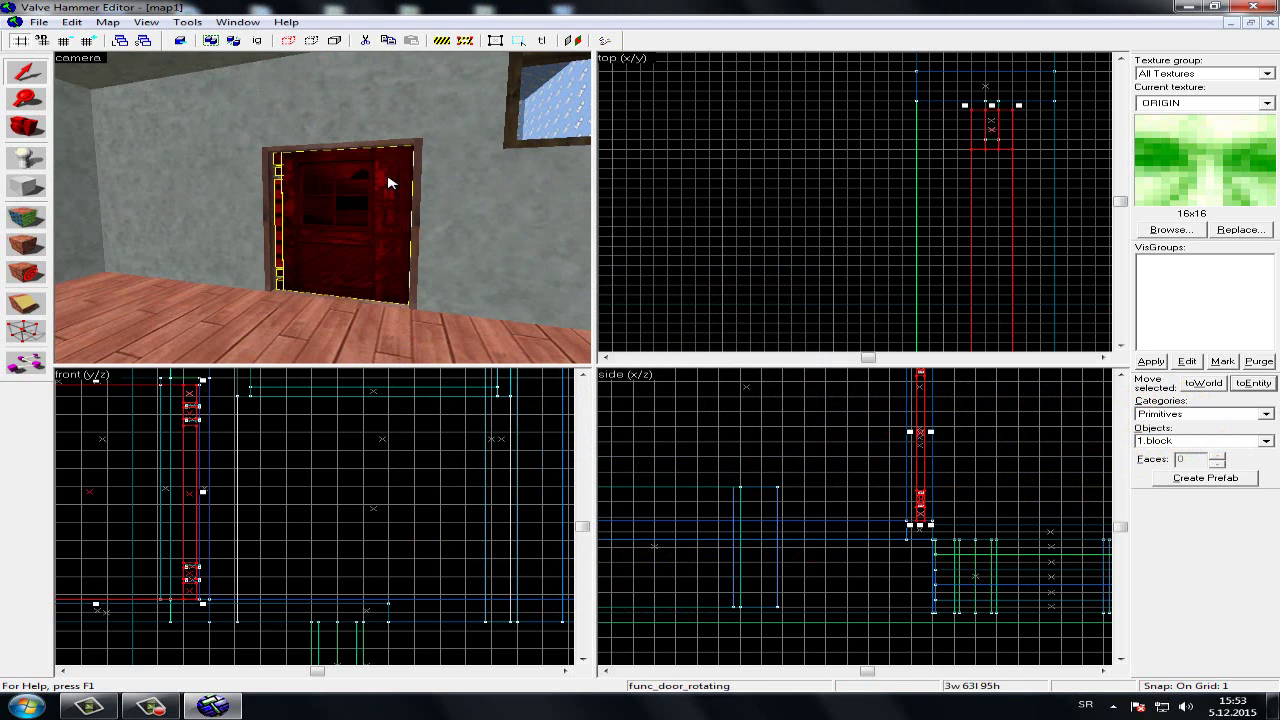
{"action": "left_click", "coordinate": [658, 196]}
{"action": "left_click", "coordinate": [26, 126]}
{"action": "left_click_drag", "start_coordinate": [323, 208], "coordinate": [322, 208]}
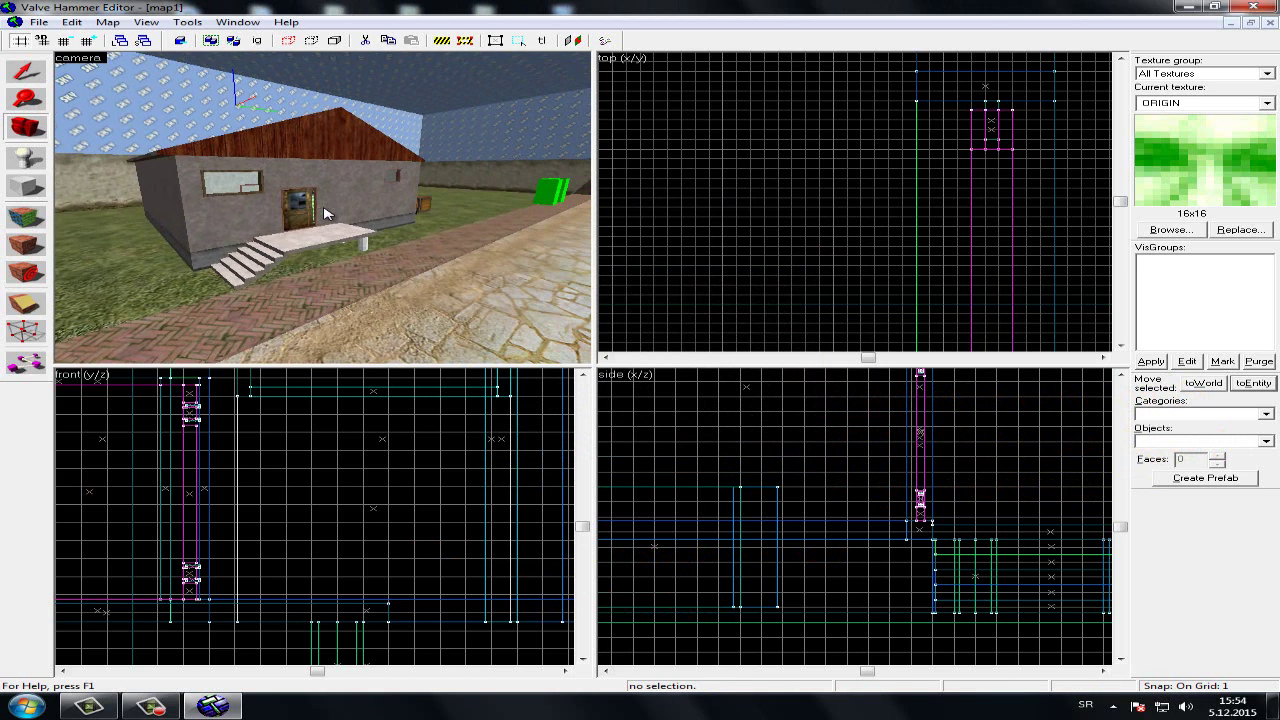
Export the map over map1.map in the RMF Directory folder, and close the editor with the changes to map1 saved
{"action": "left_click", "coordinate": [38, 21]}
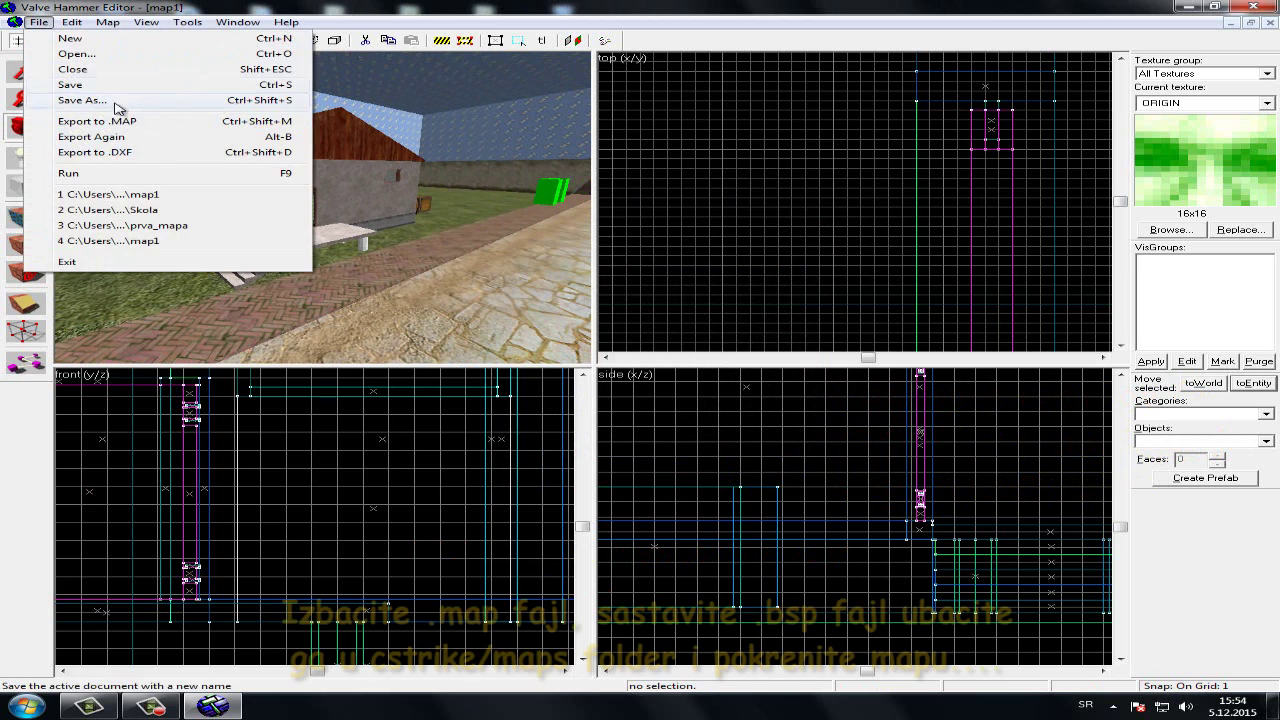
{"action": "left_click", "coordinate": [118, 106]}
{"action": "left_click", "coordinate": [588, 310]}
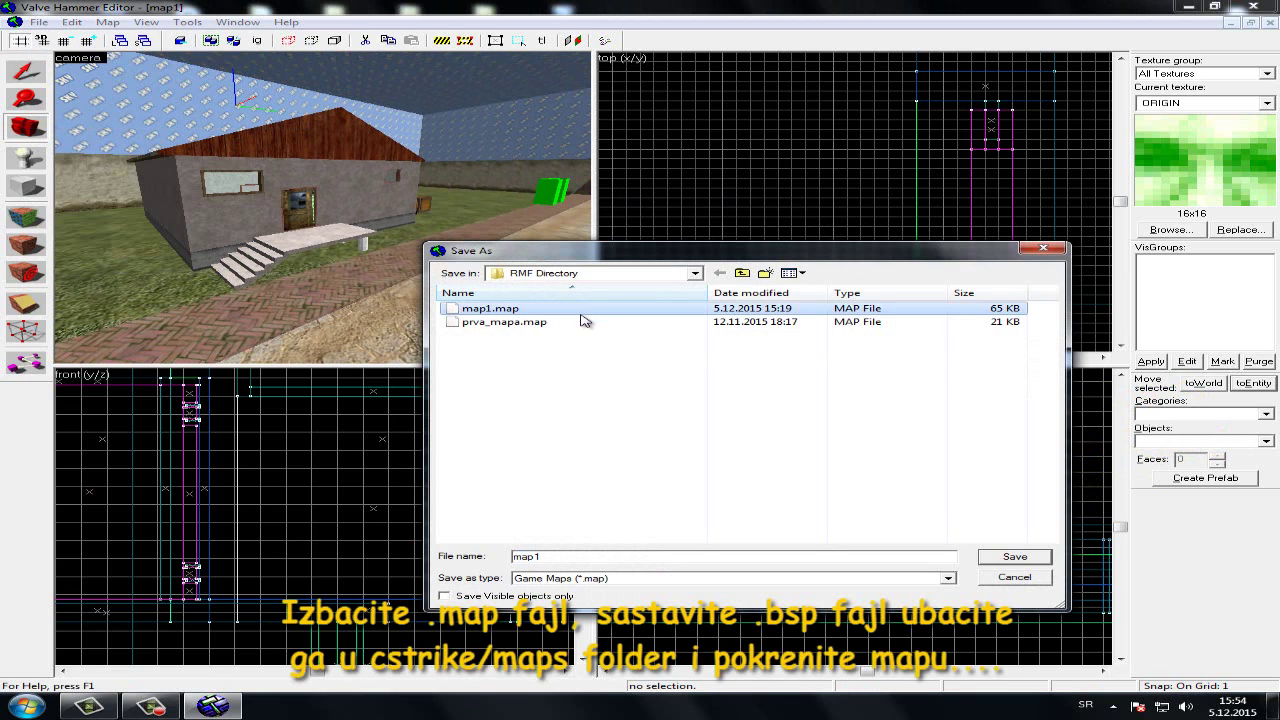
{"action": "left_click", "coordinate": [1013, 559]}
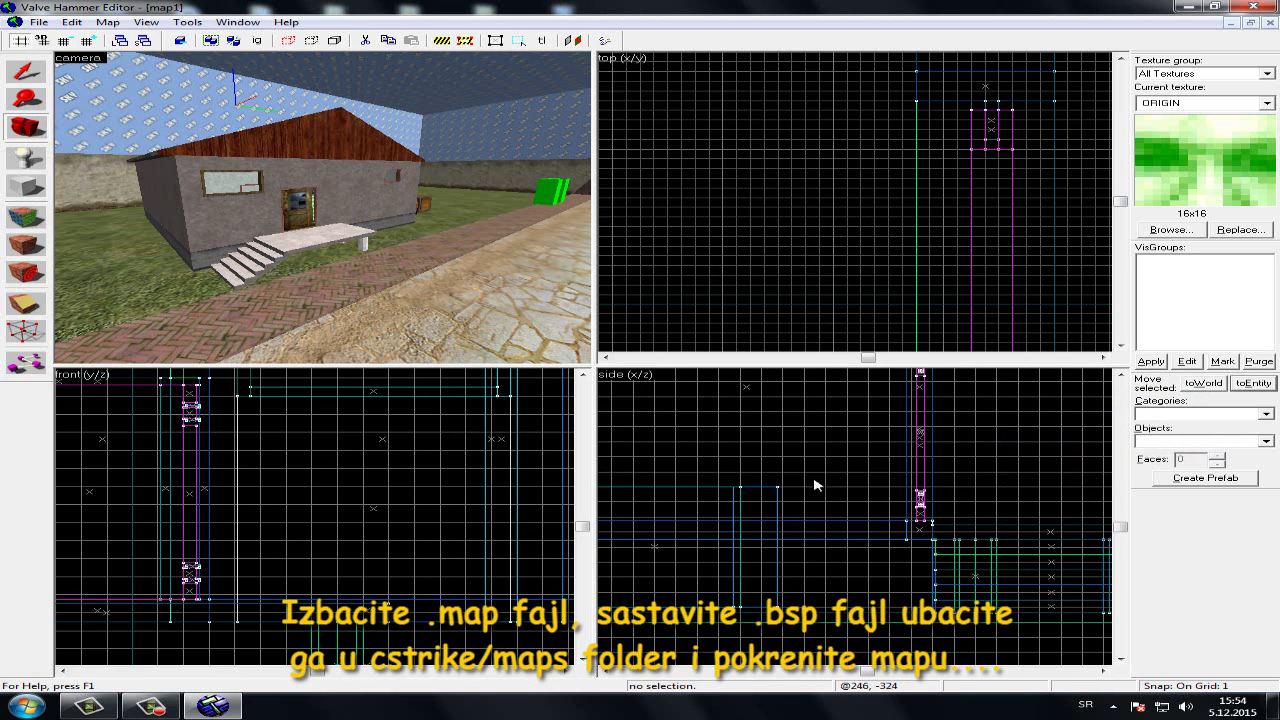
{"action": "left_click", "coordinate": [1272, 5]}
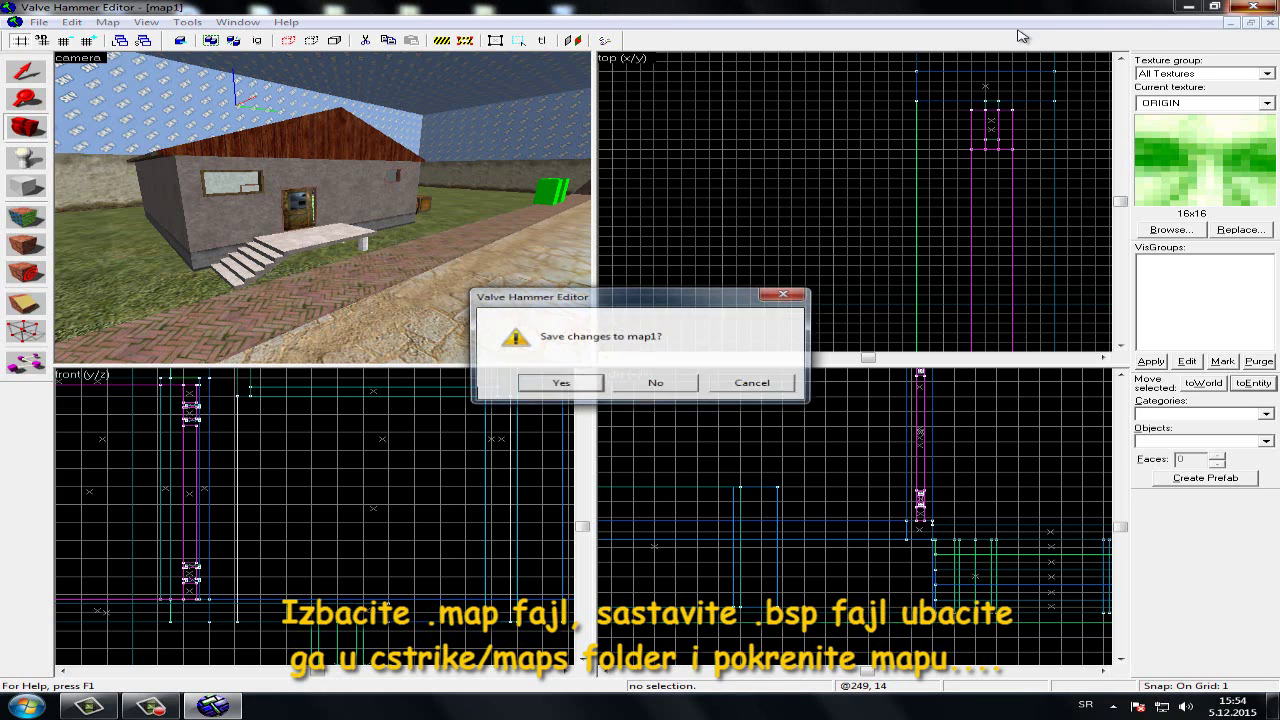
{"action": "left_click", "coordinate": [560, 384]}
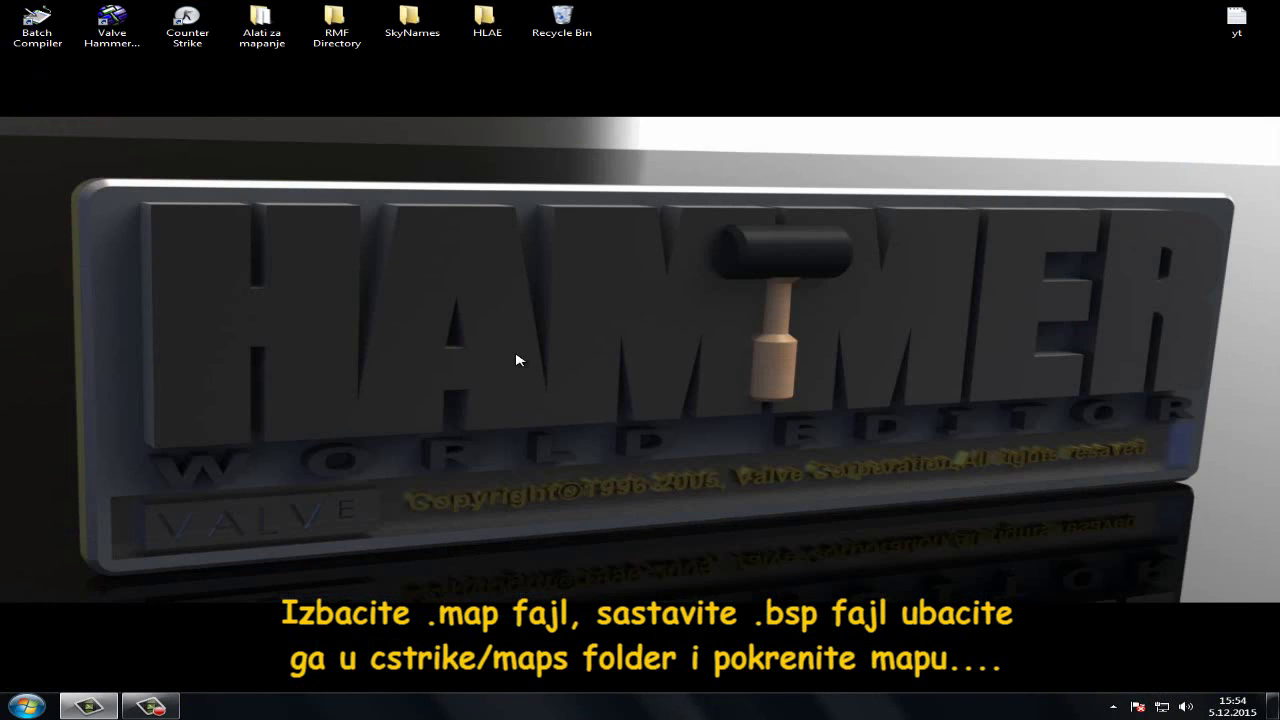
Open Batch Compiler and load map1.map from the RMF Directory folder as the file to compile
{"action": "double_click", "coordinate": [37, 22]}
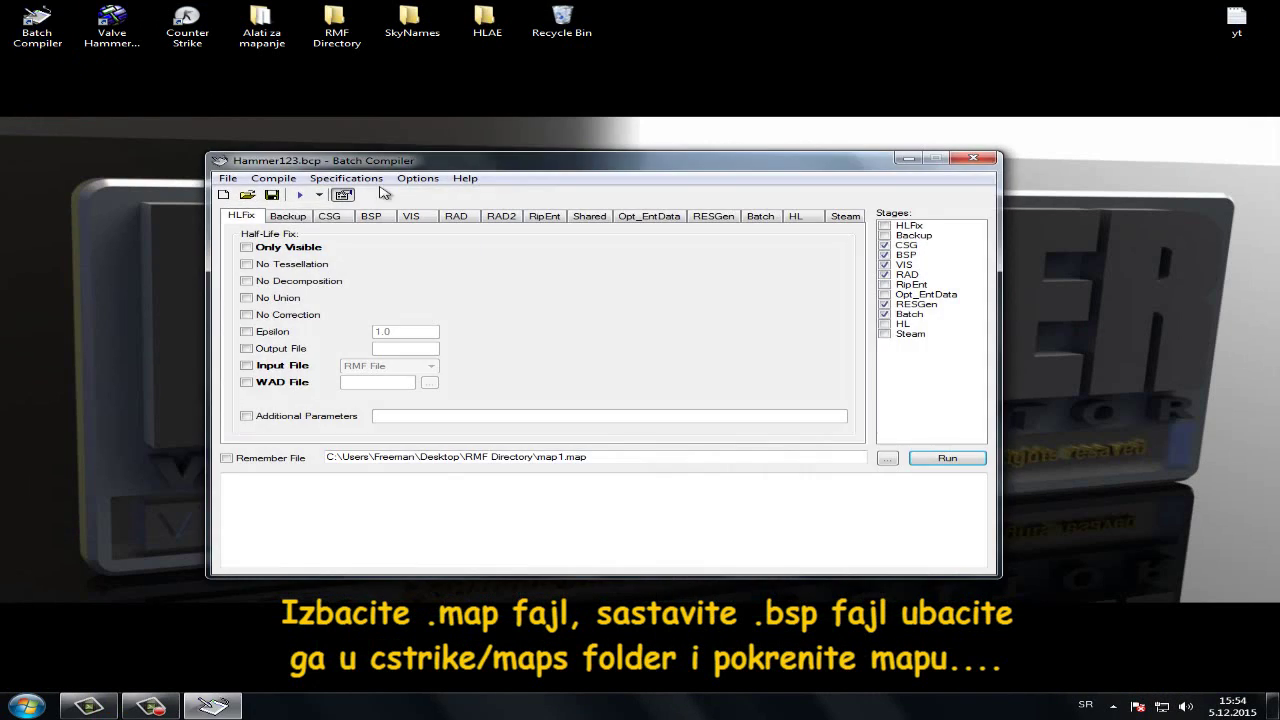
{"action": "left_click_drag", "start_coordinate": [539, 457], "coordinate": [662, 460]}
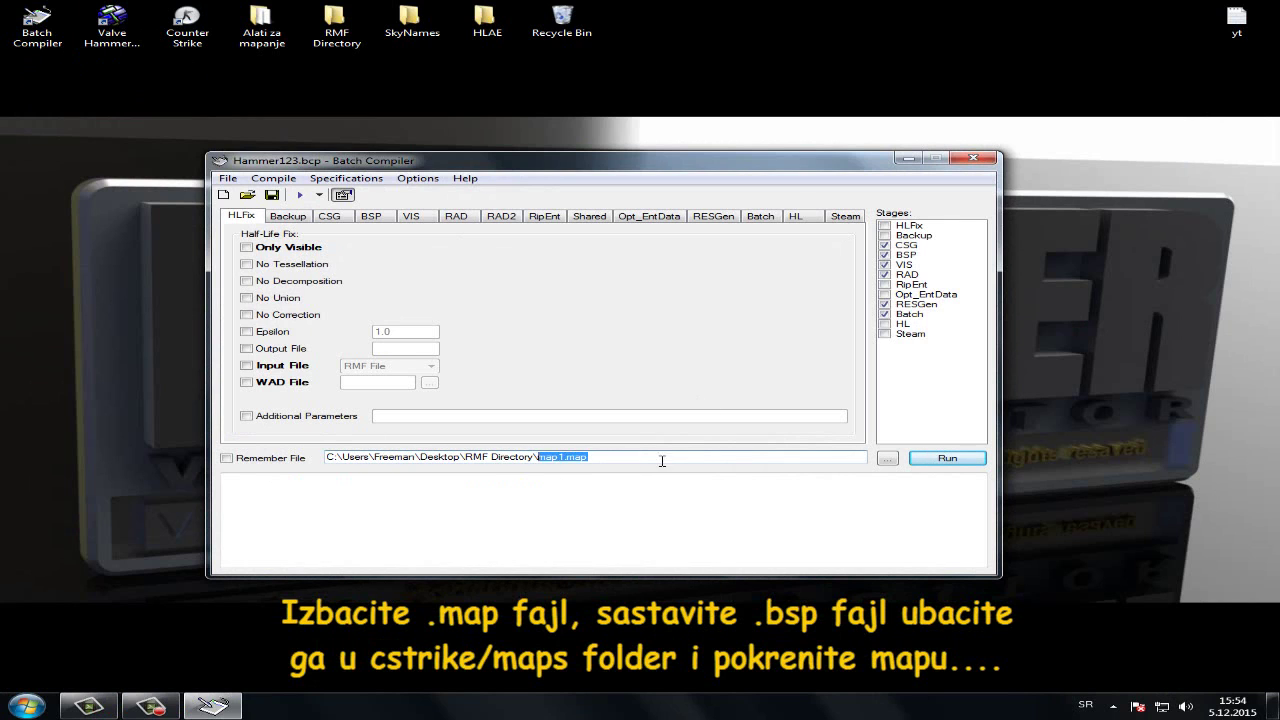
{"action": "left_click", "coordinate": [887, 458]}
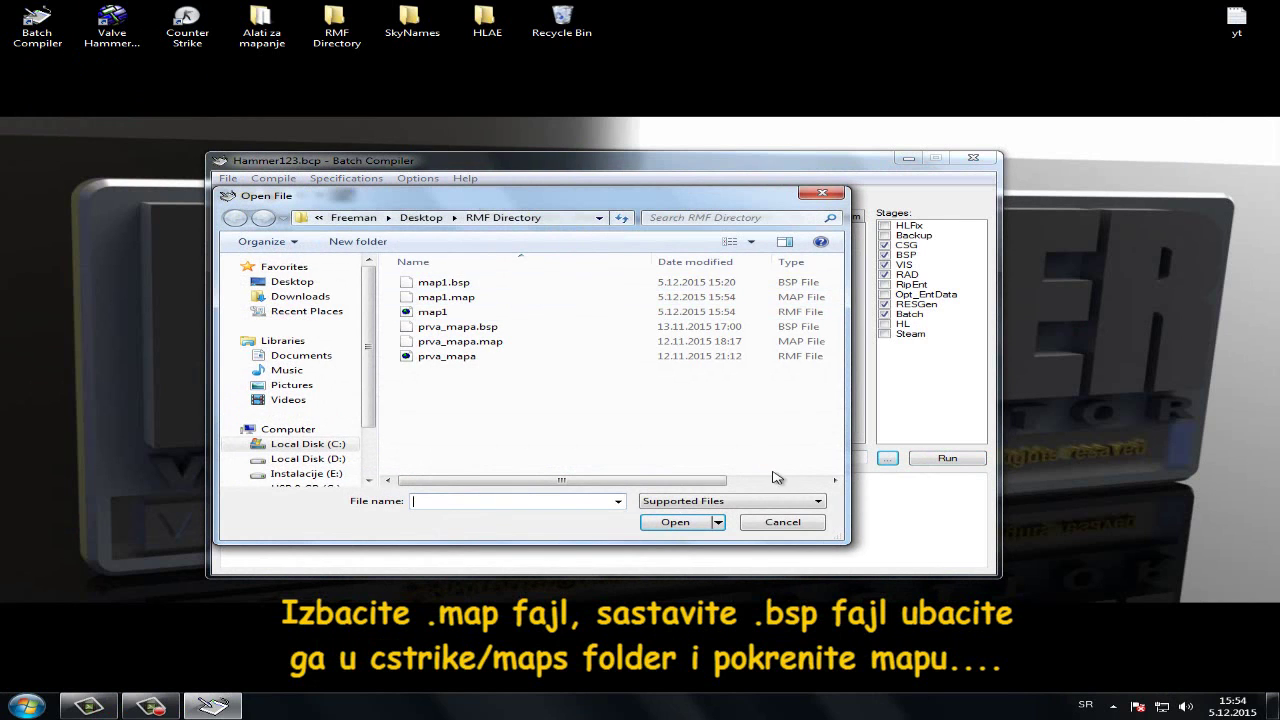
{"action": "left_click", "coordinate": [805, 504]}
{"action": "left_click", "coordinate": [734, 535]}
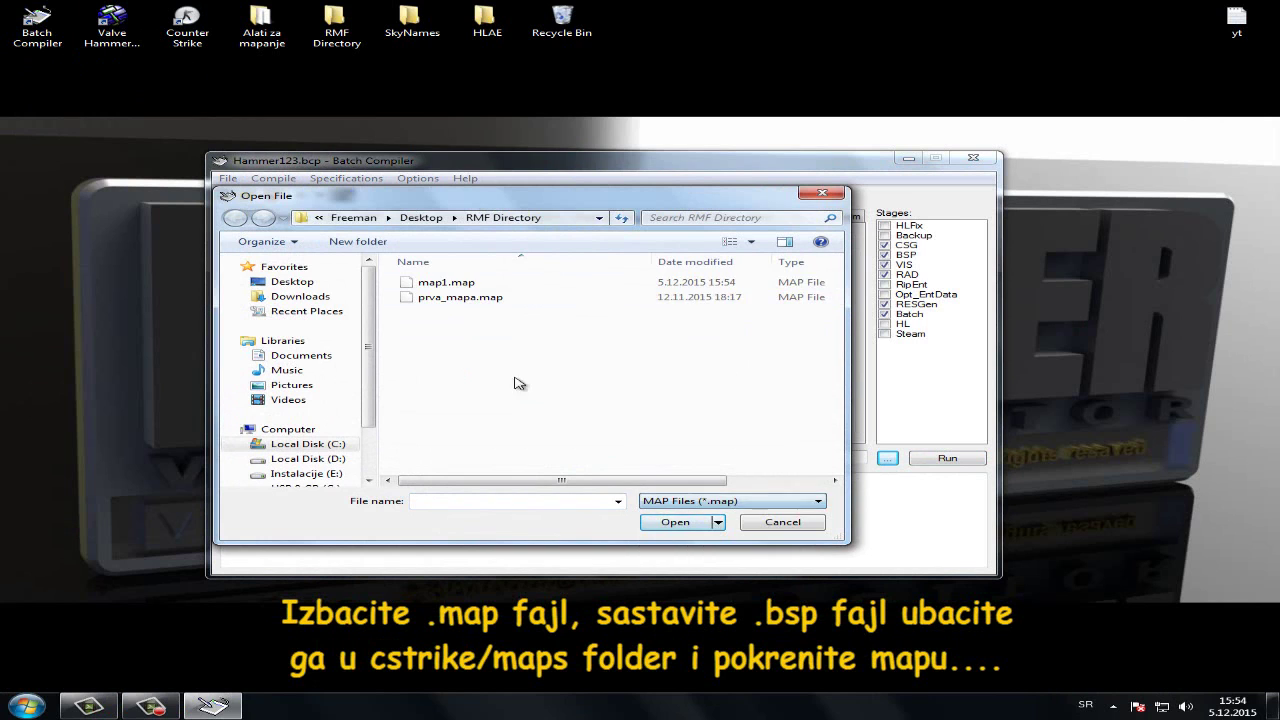
{"action": "double_click", "coordinate": [466, 284]}
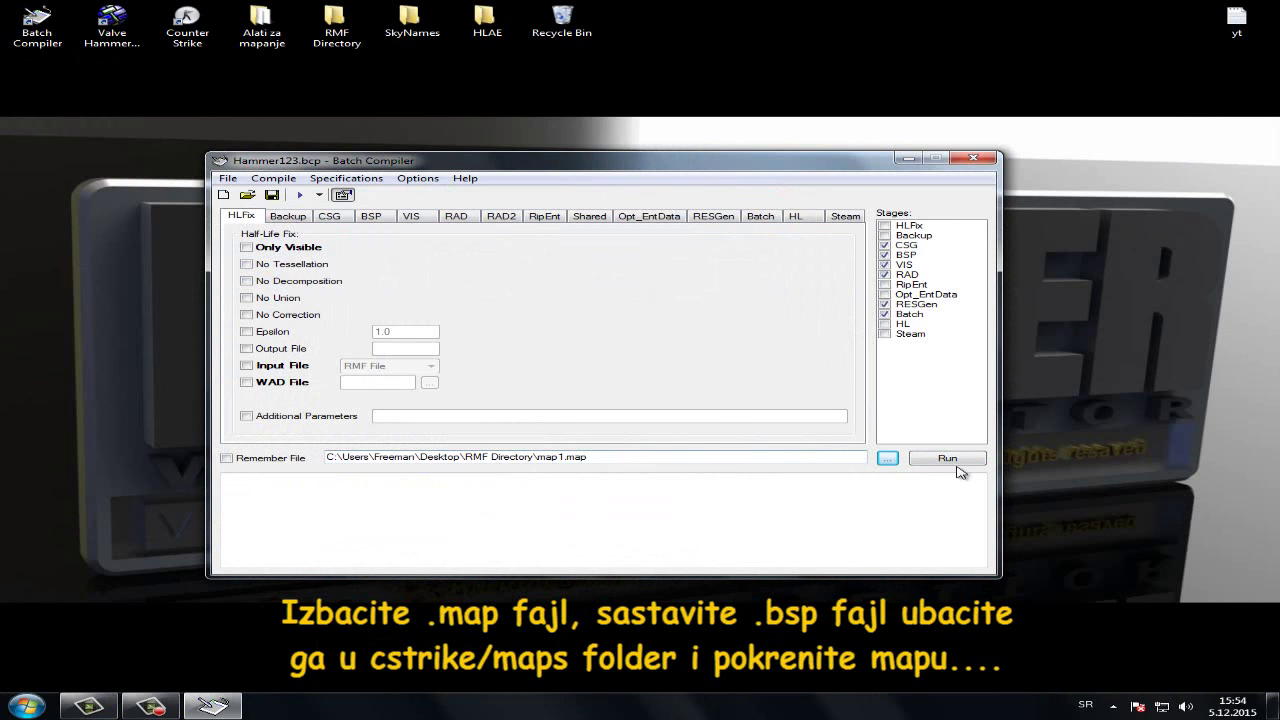
Compile map1.map with the selected stages, enlarge the console window to follow the compile log, and close Batch Compiler
{"action": "left_click", "coordinate": [955, 461]}
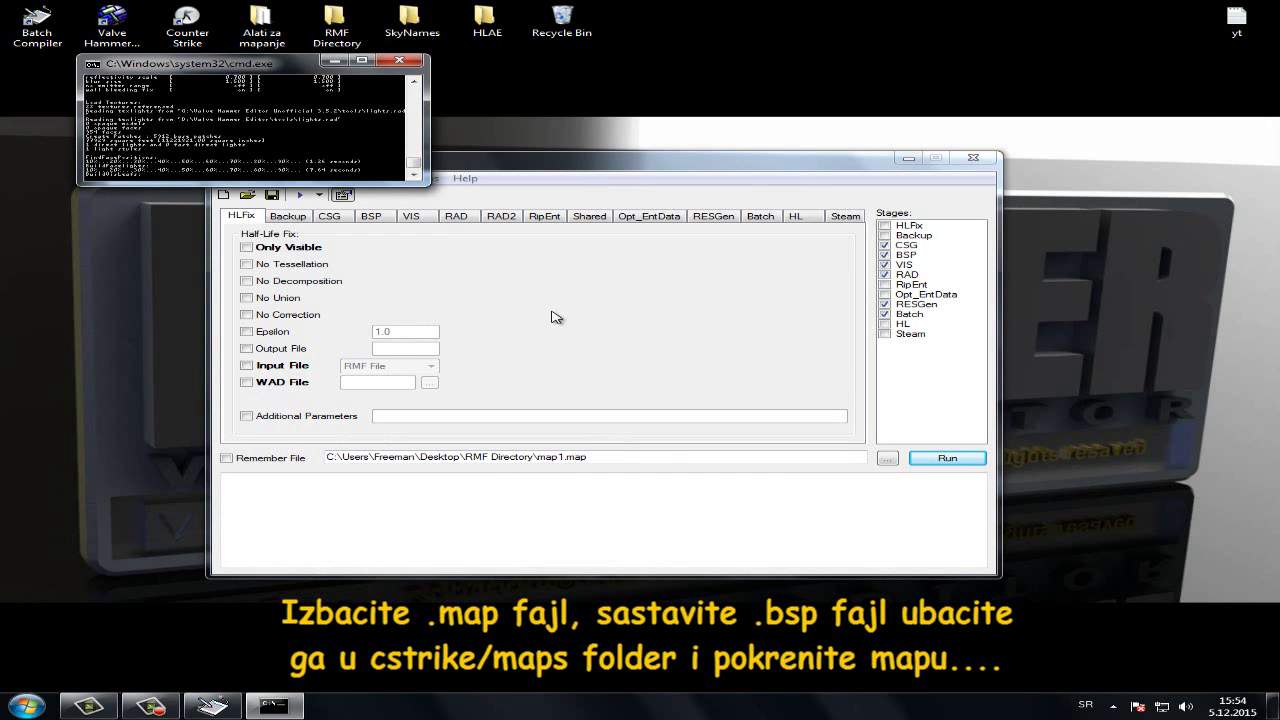
{"action": "left_click", "coordinate": [364, 62]}
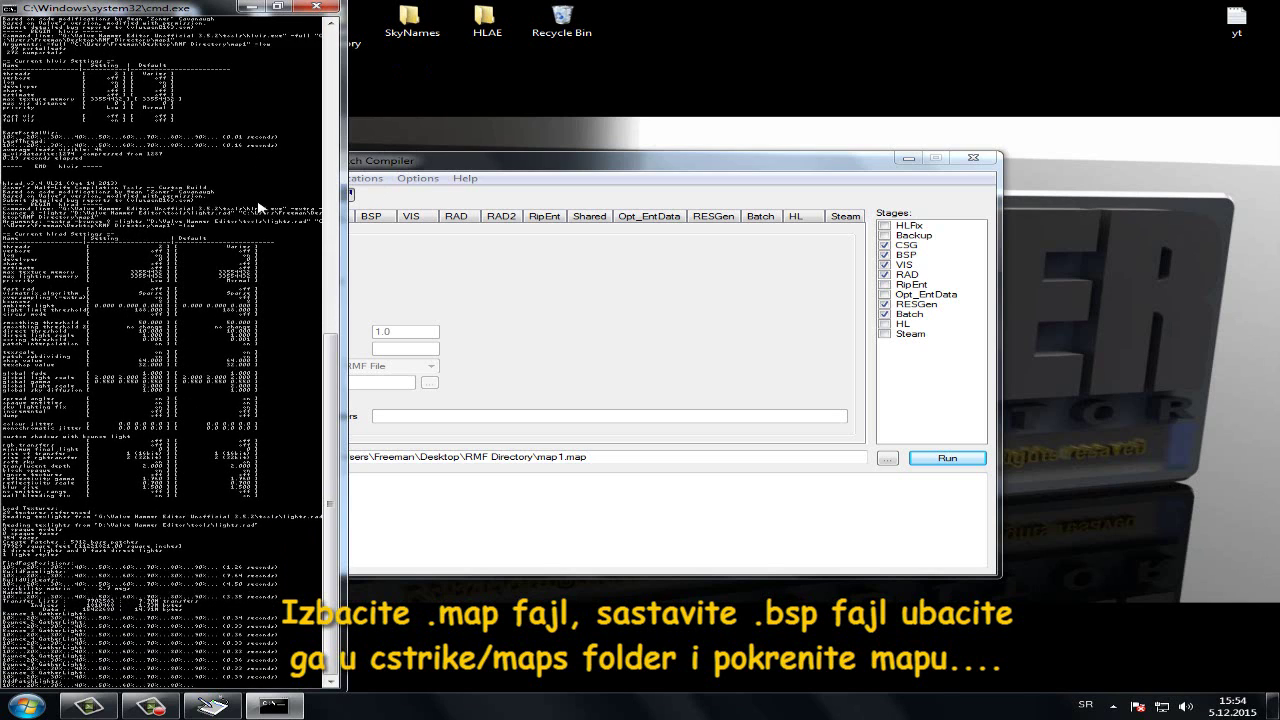
{"action": "left_click", "coordinate": [973, 161]}
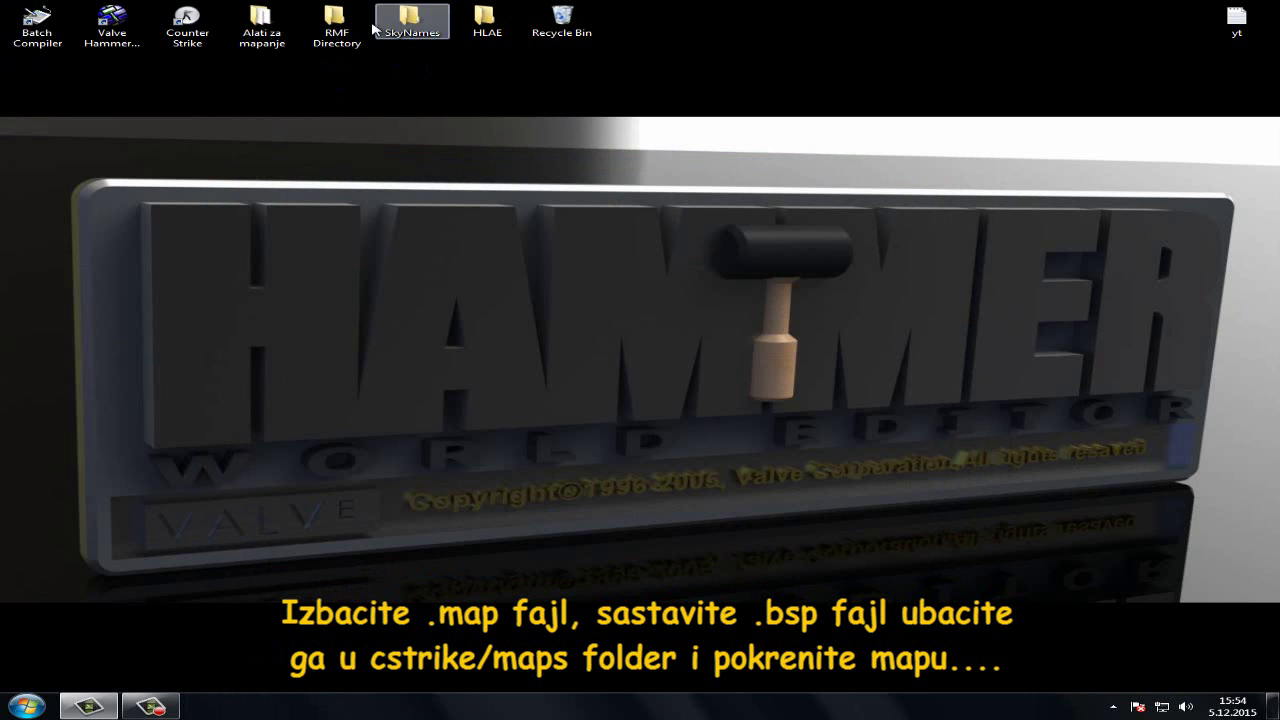
Copy the compiled map1.bsp from the RMF Directory folder and close the folder
{"action": "double_click", "coordinate": [332, 26]}
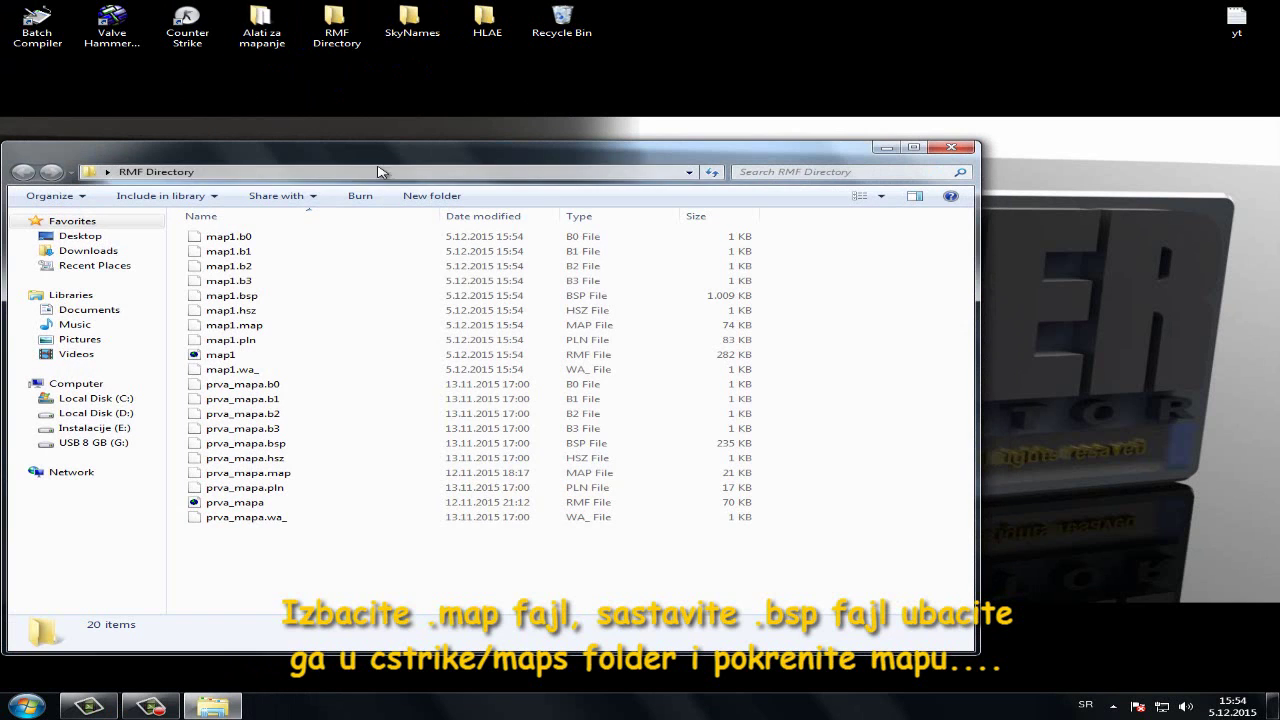
{"action": "left_click", "coordinate": [248, 296]}
{"action": "right_click", "coordinate": [248, 294]}
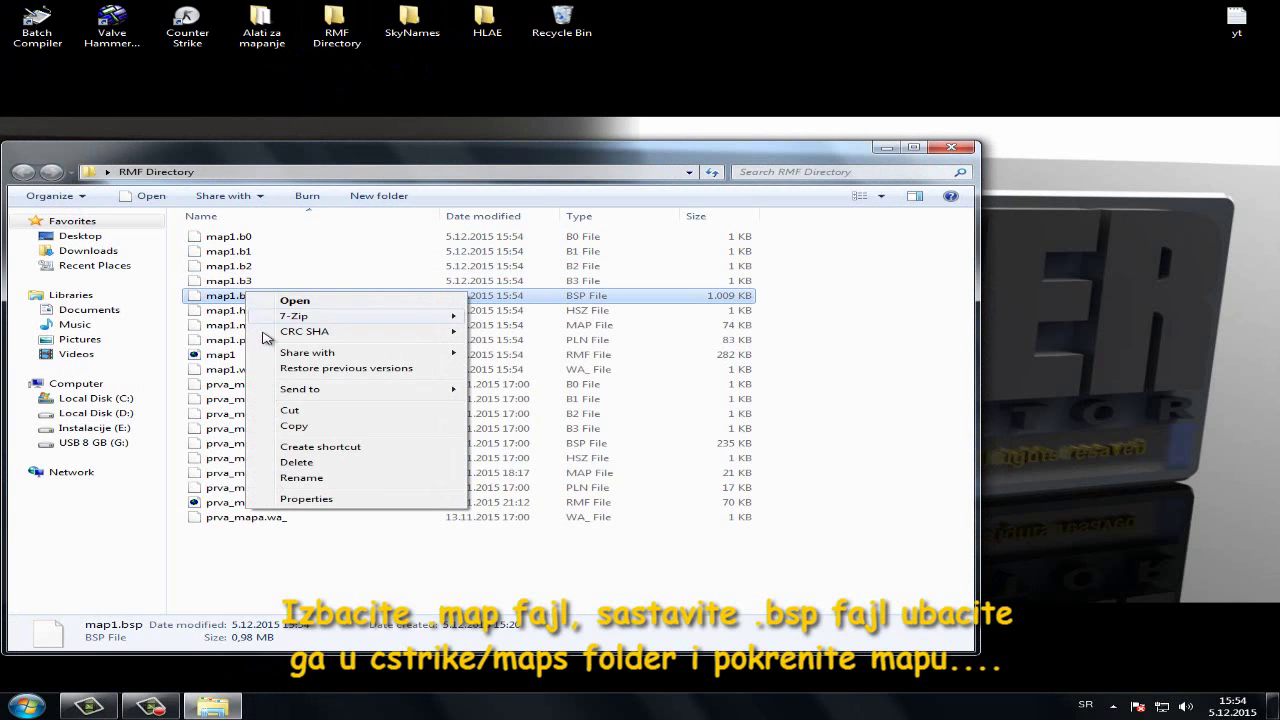
{"action": "left_click", "coordinate": [309, 426]}
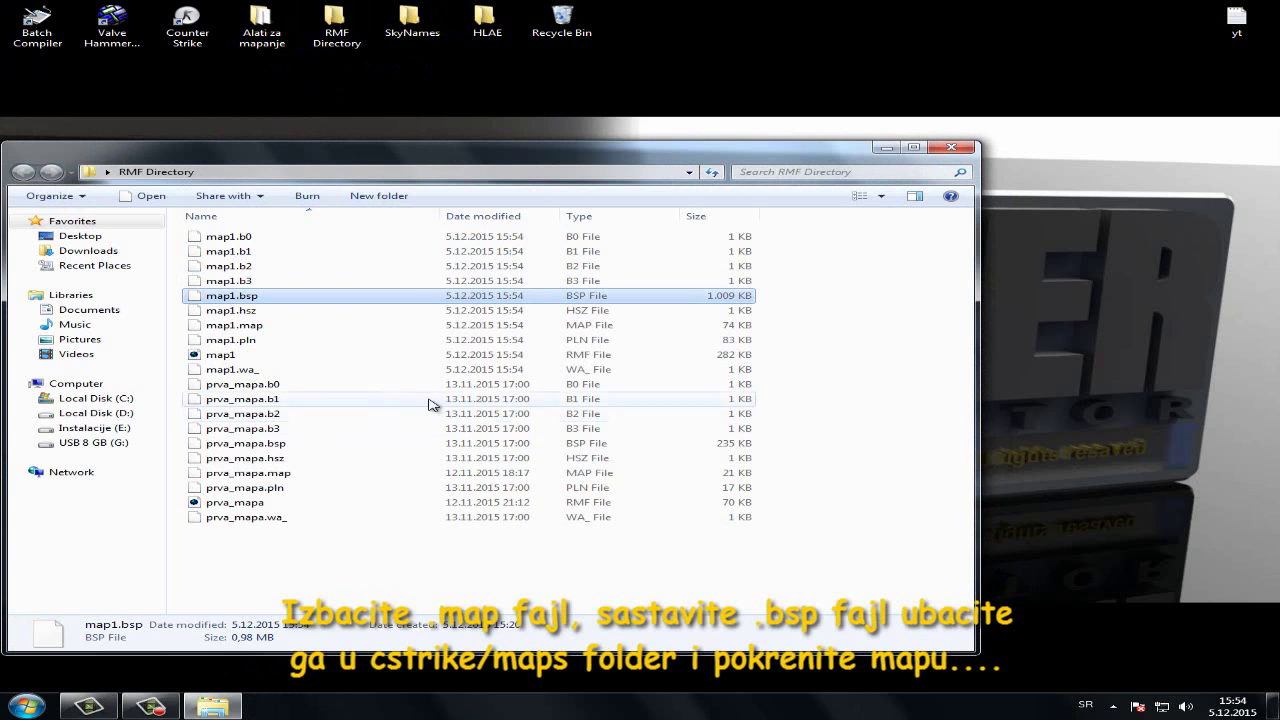
{"action": "left_click", "coordinate": [951, 147]}
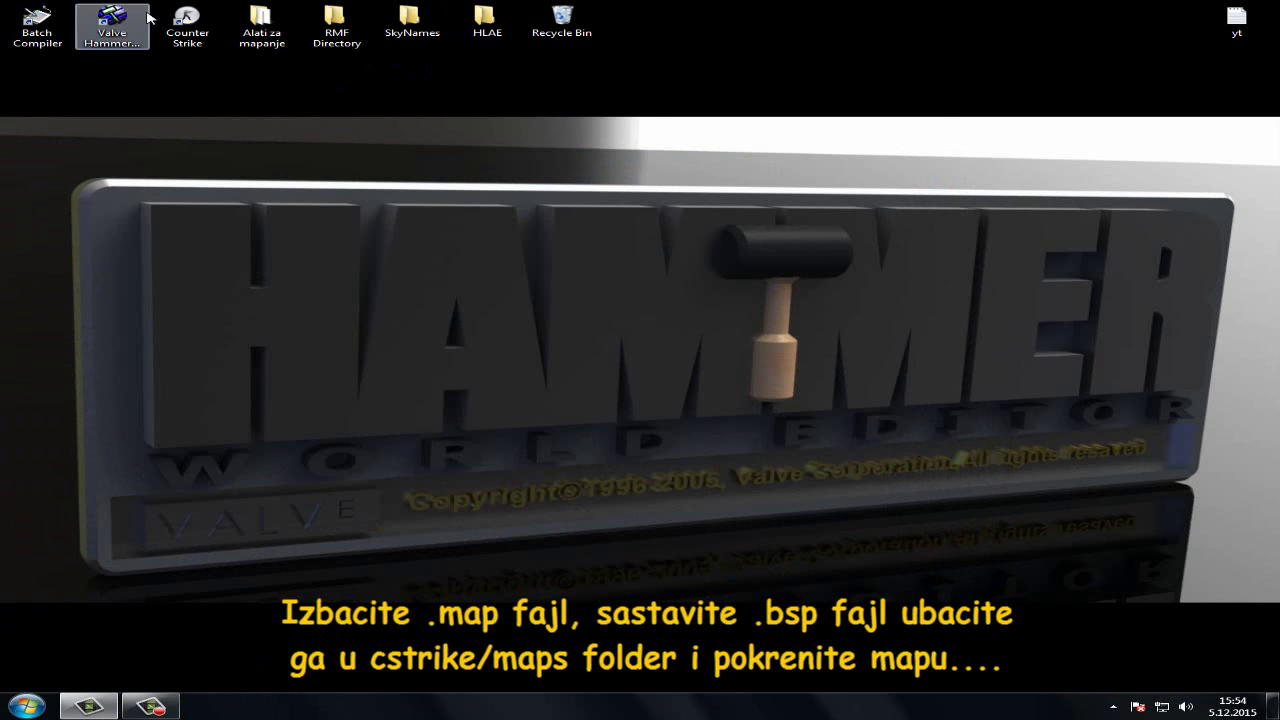
Paste map1.bsp into the cstrike/maps folder of the Counter-Strike installation, replacing the existing file, and close the folder
{"action": "right_click", "coordinate": [186, 25]}
{"action": "left_click", "coordinate": [211, 57]}
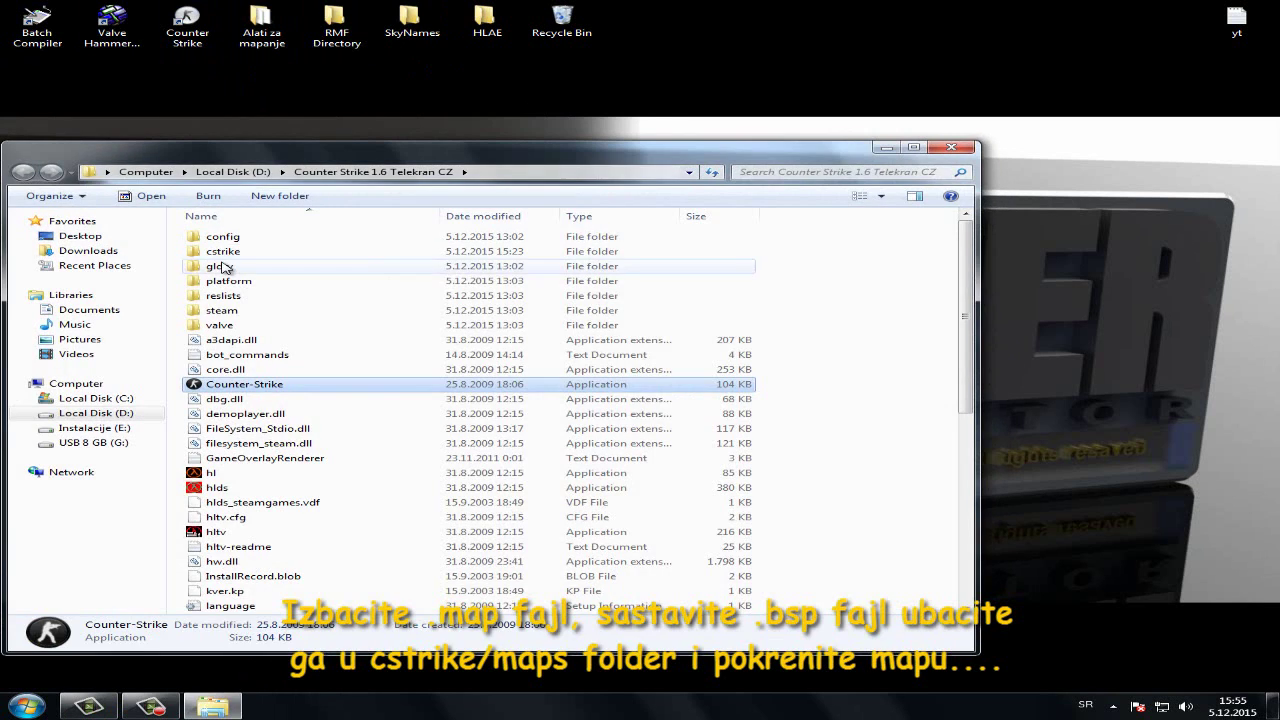
{"action": "double_click", "coordinate": [225, 252]}
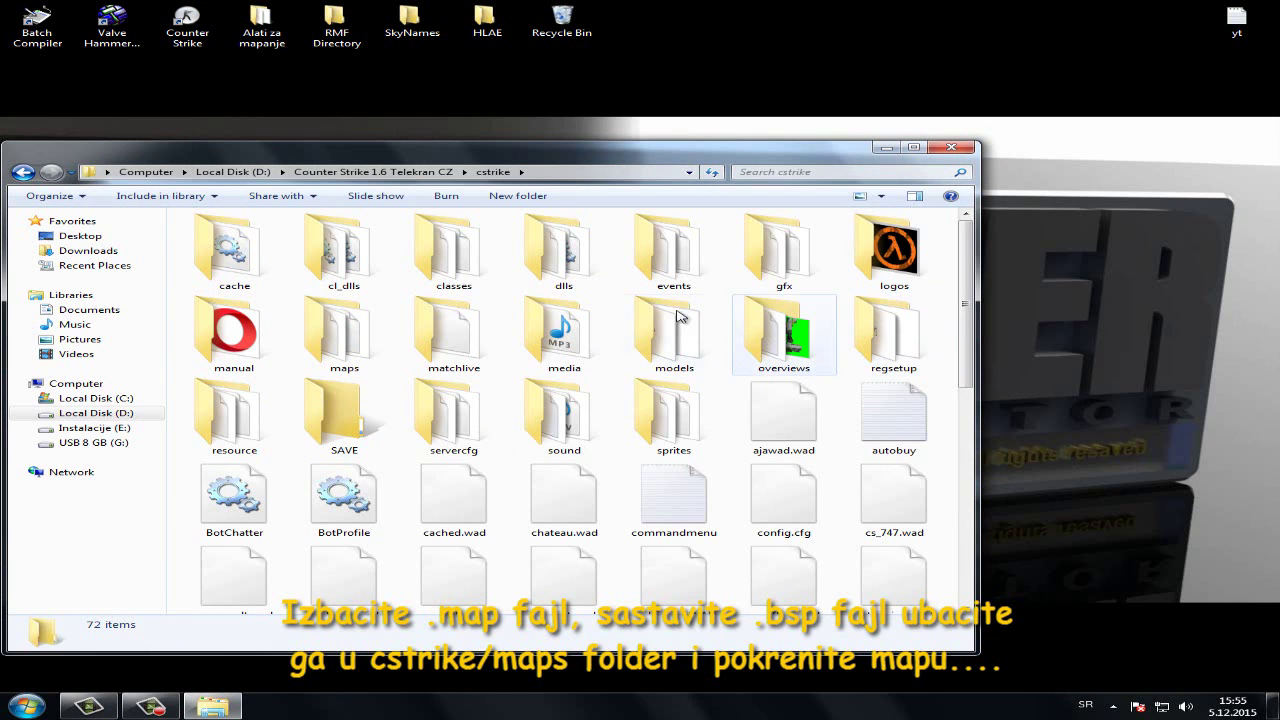
{"action": "double_click", "coordinate": [345, 335]}
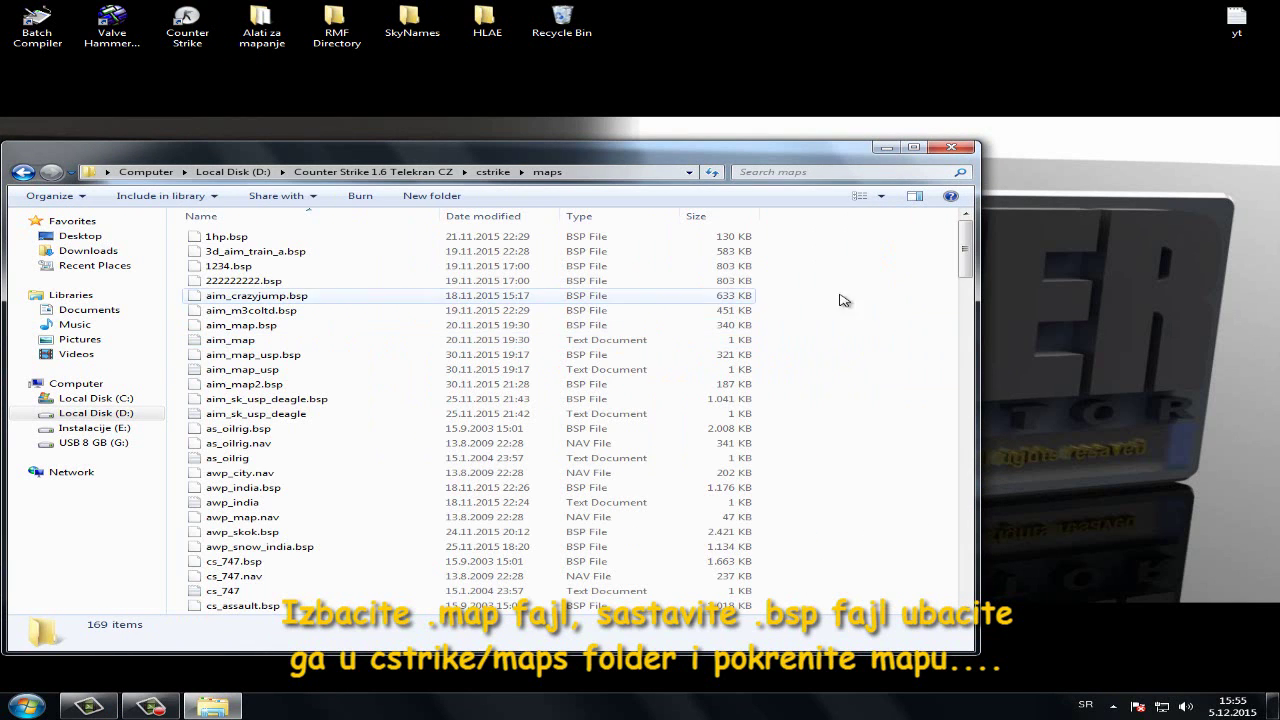
{"action": "right_click", "coordinate": [930, 294]}
{"action": "left_click", "coordinate": [940, 391]}
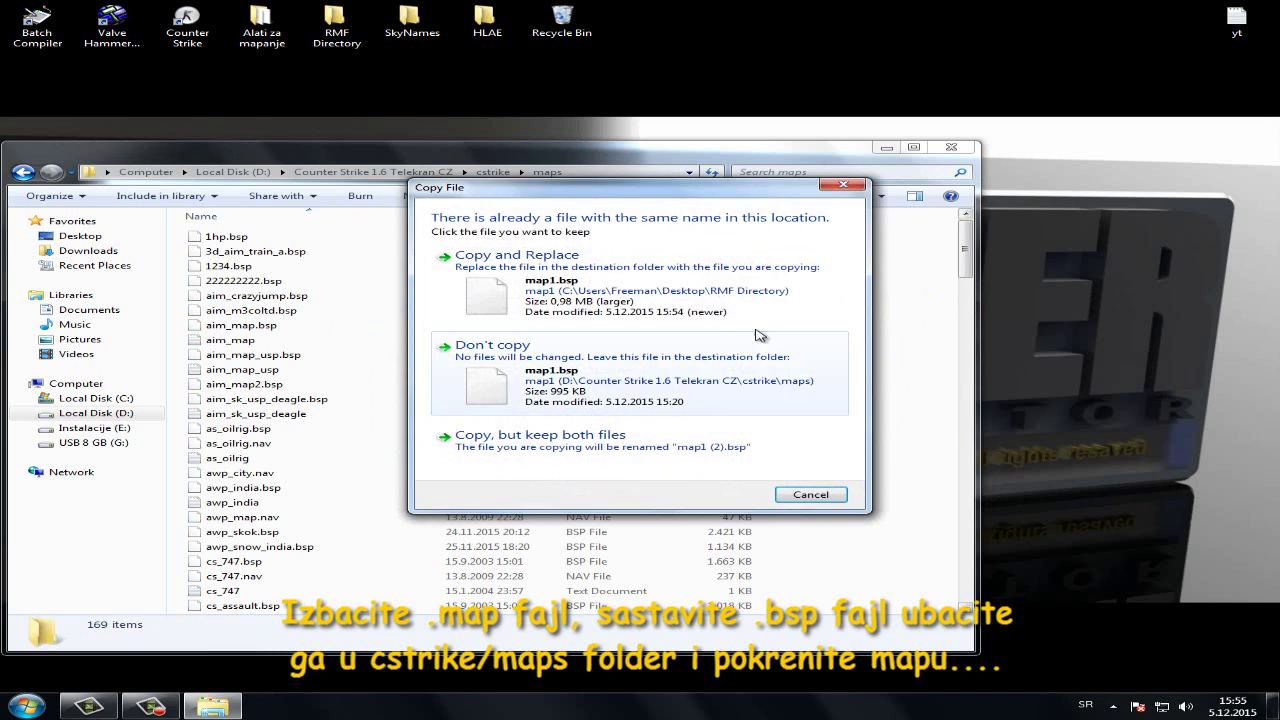
{"action": "left_click", "coordinate": [634, 298]}
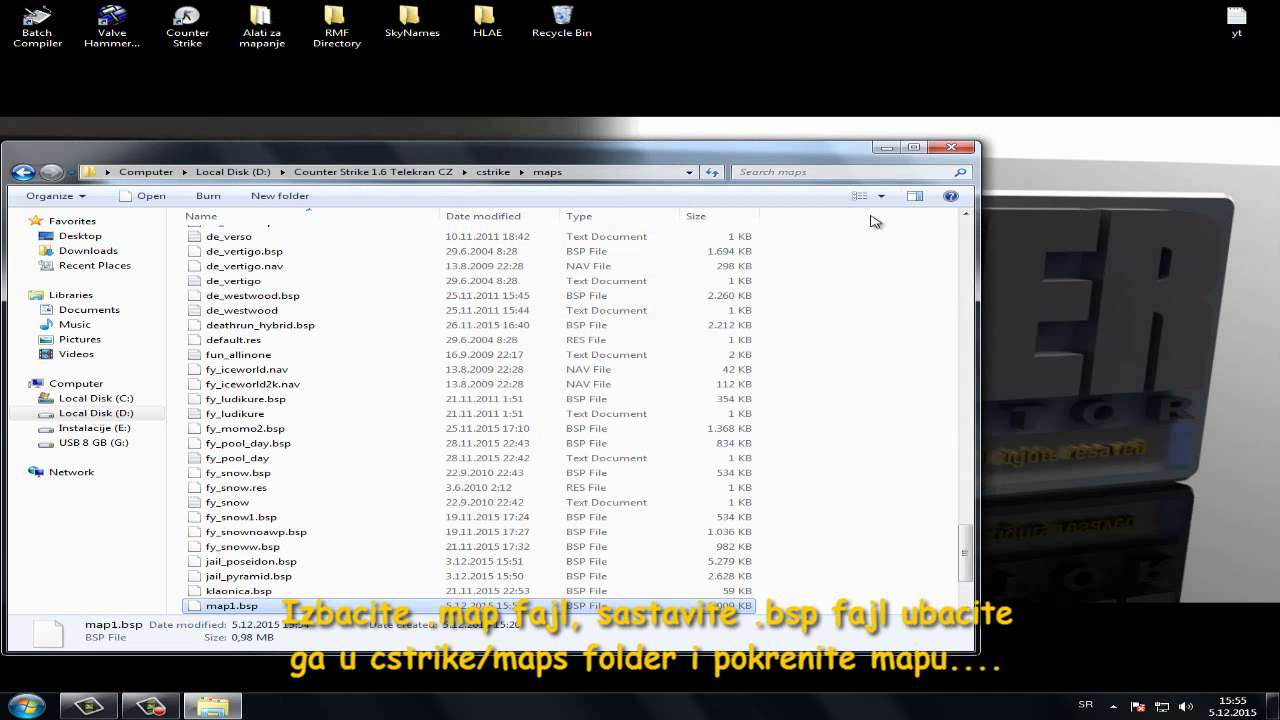
{"action": "left_click", "coordinate": [951, 148]}
Launch Counter-Strike and load the new map with the console command "map map1"
{"action": "double_click", "coordinate": [188, 30]}
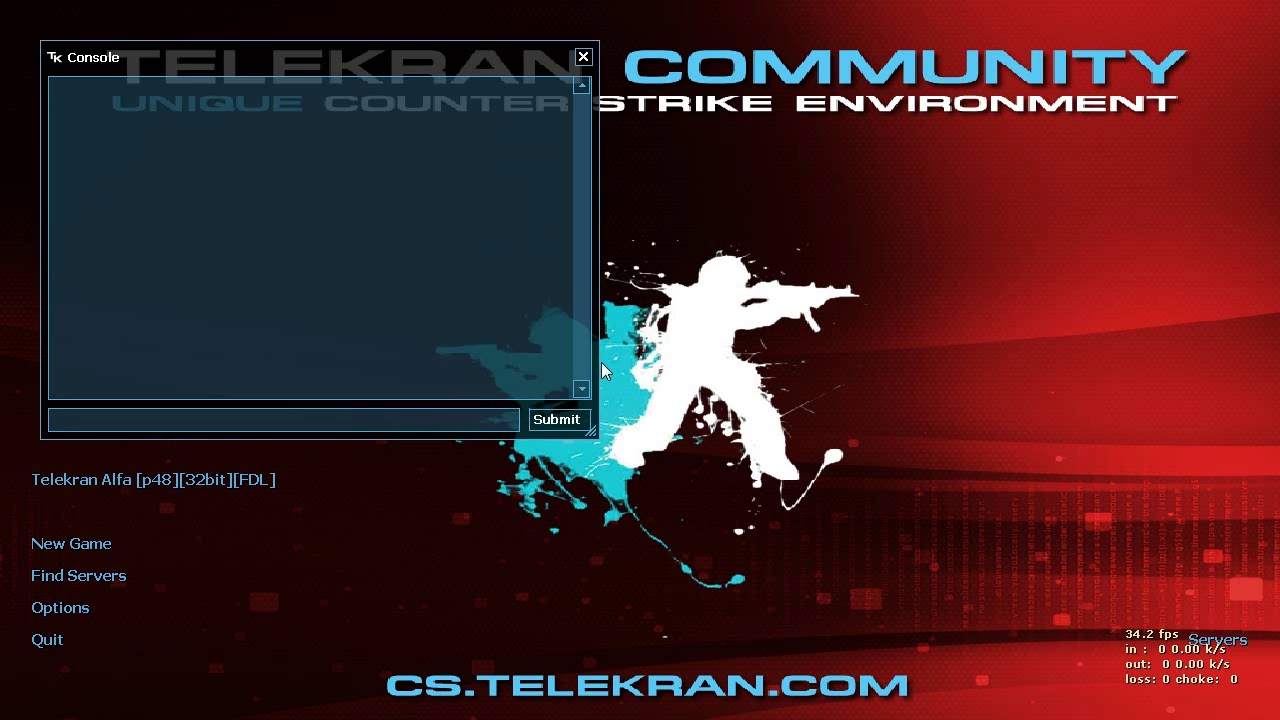
{"action": "type", "text": "map"}
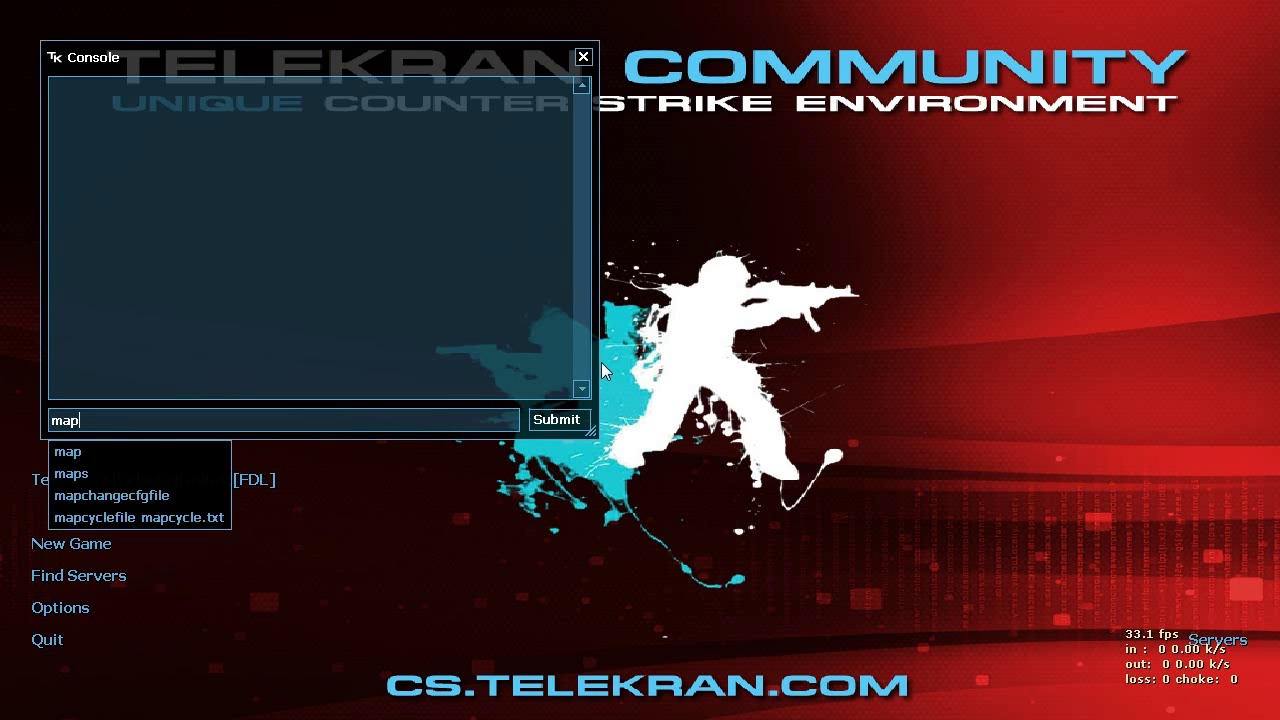
{"action": "type", "text": " ma"}
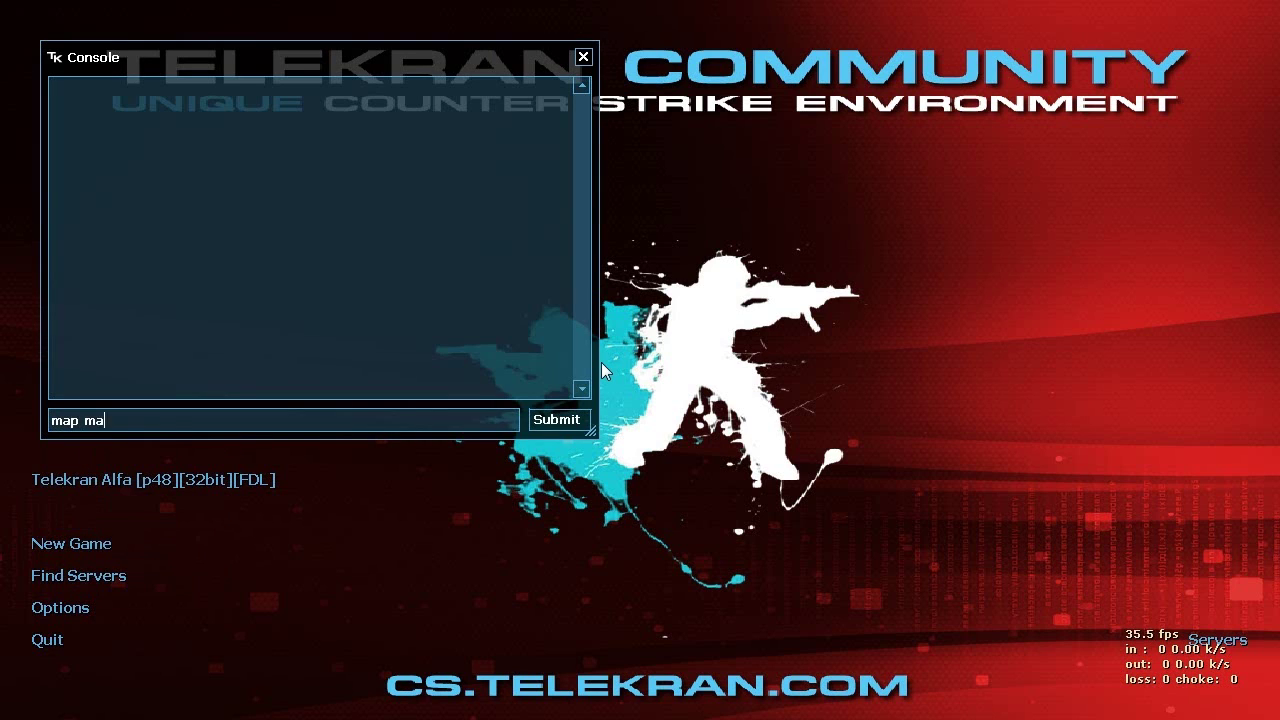
{"action": "type", "text": "p1"}
{"action": "key", "text": "Return"}
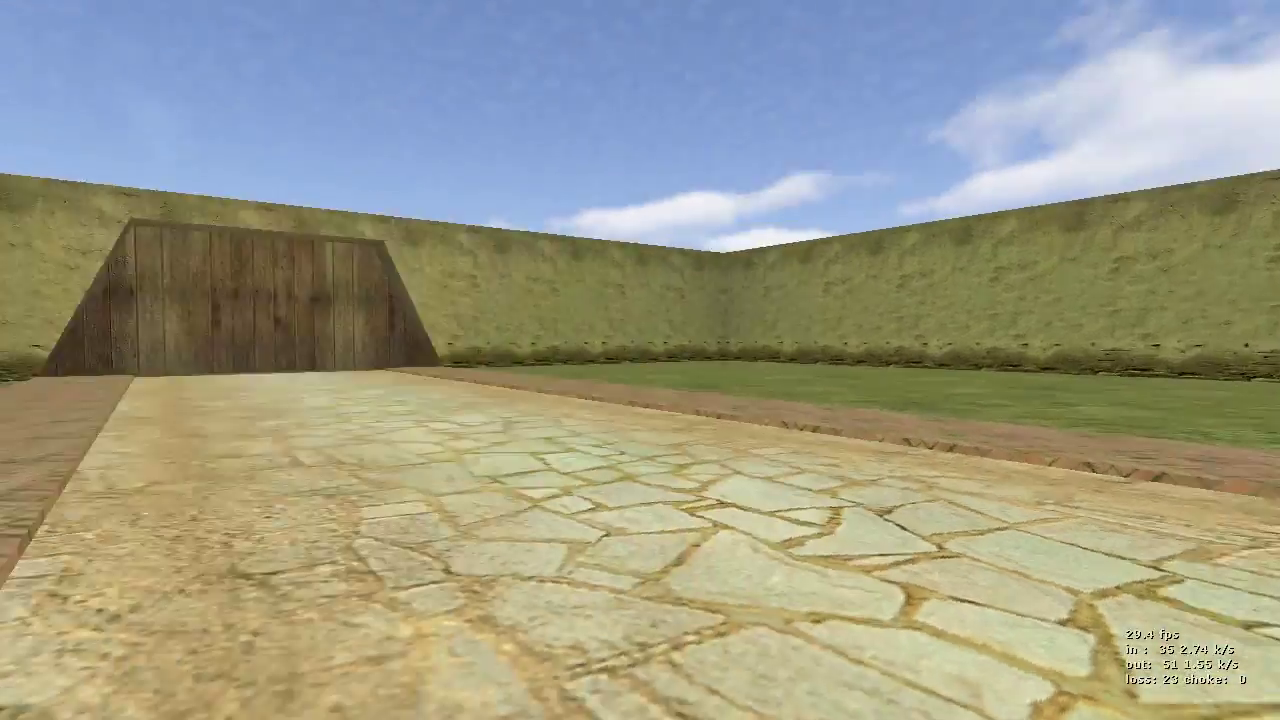
Walk around the yard to examine the house from outside and go up the steps to the front door
{"action": "key", "text": "w"}
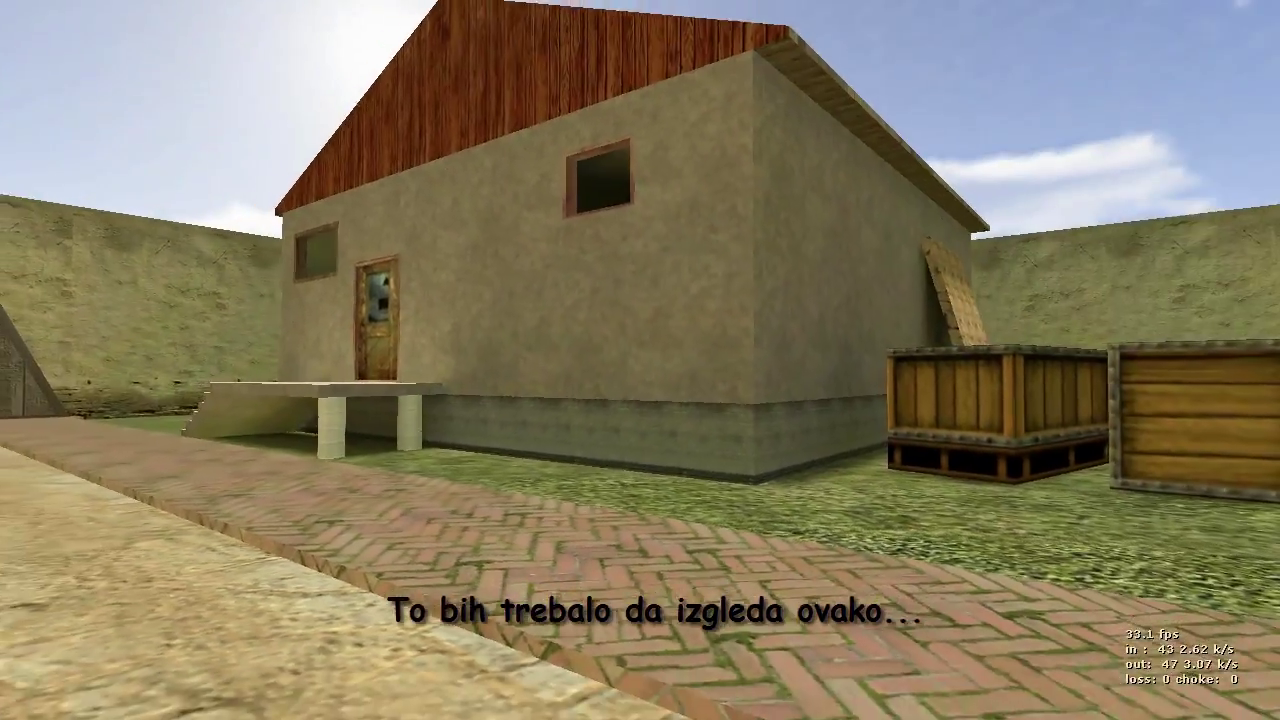
{"action": "key", "text": "s"}
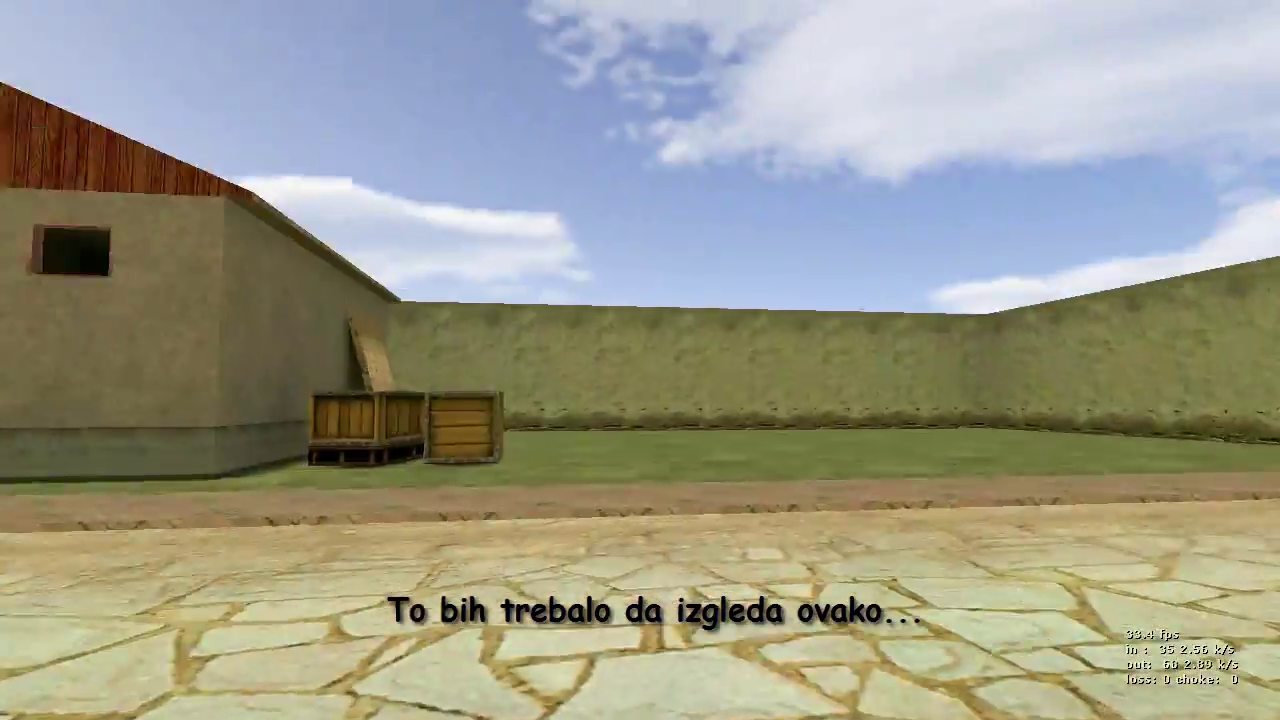
{"action": "key", "text": "w"}
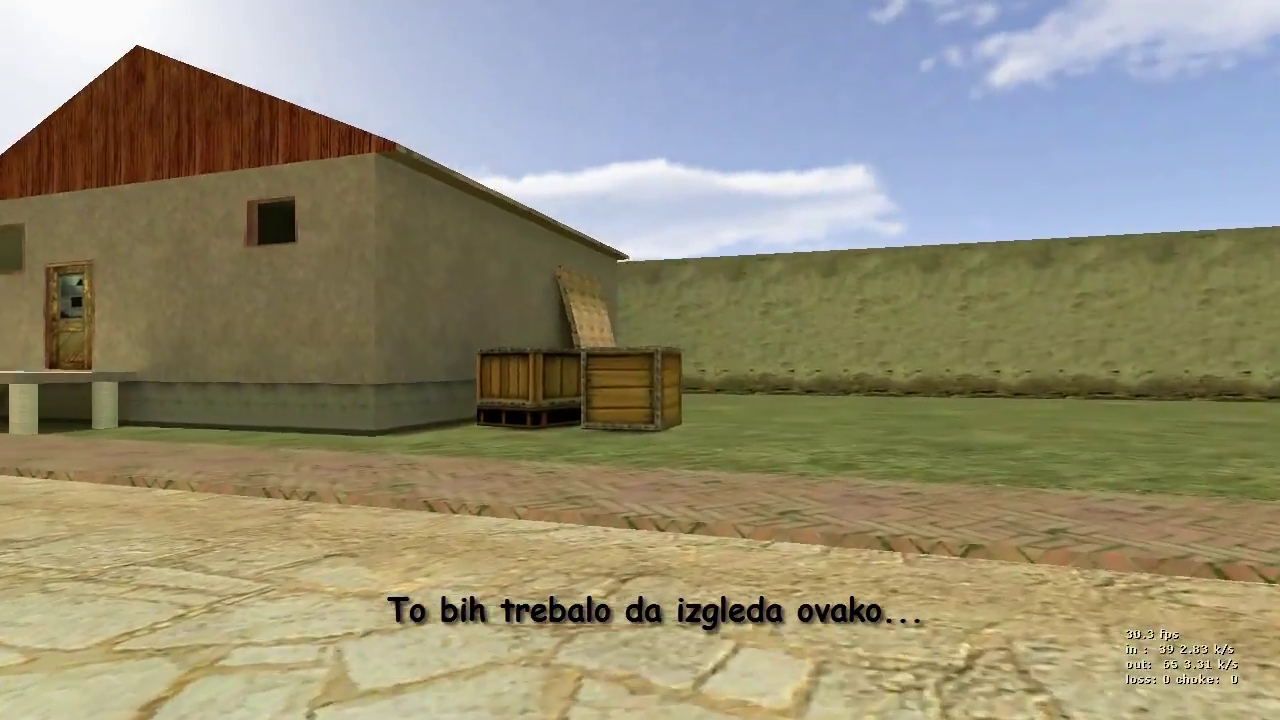
{"action": "key", "text": "w"}
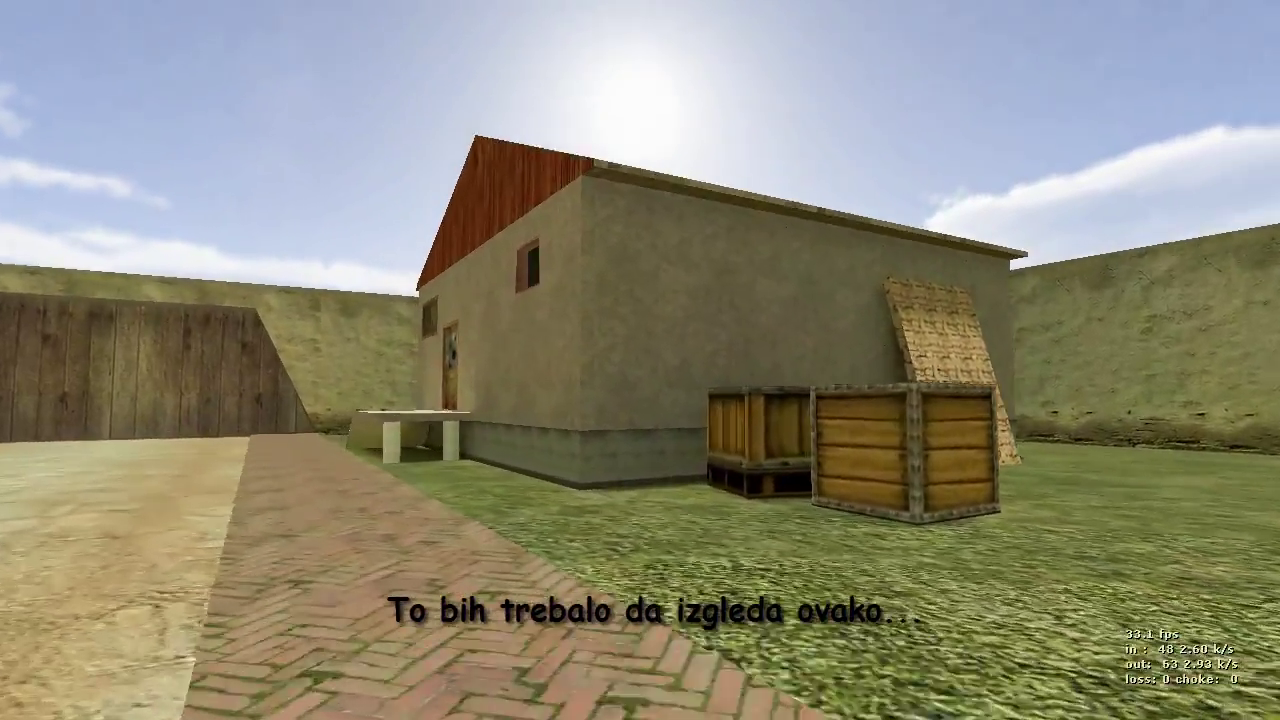
{"action": "key", "text": "w"}
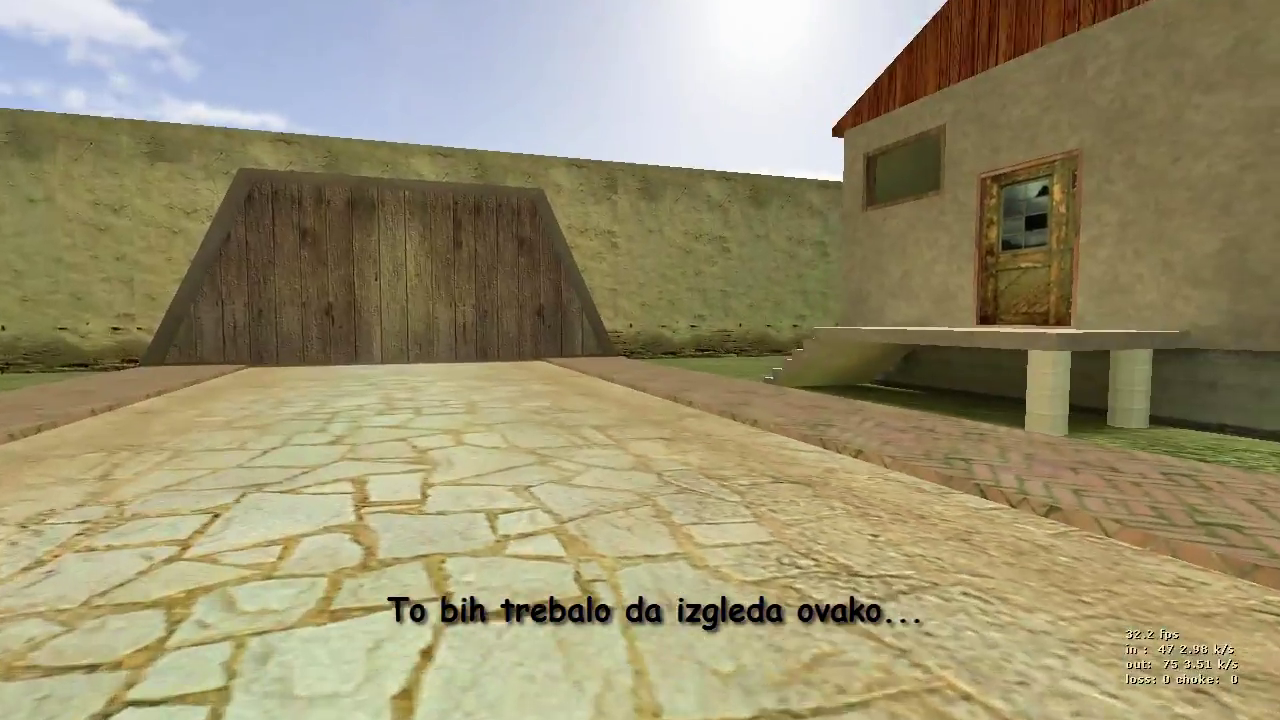
{"action": "key", "text": "w"}
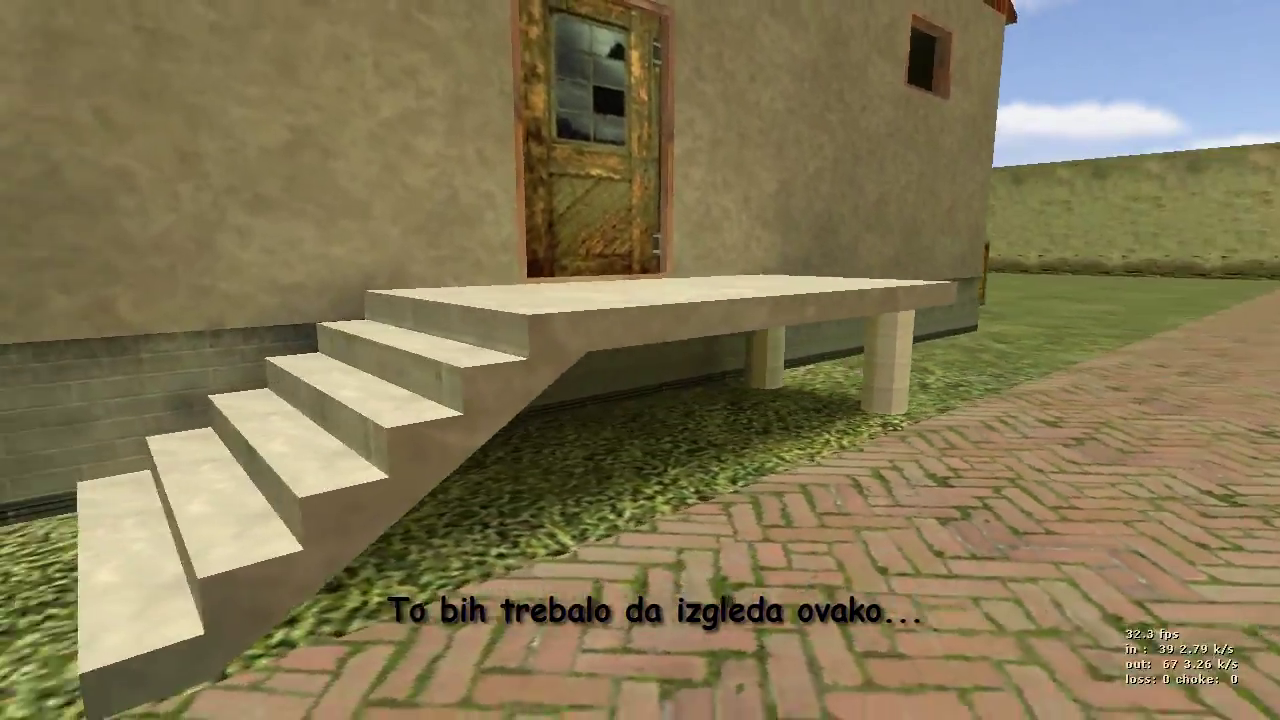
{"action": "key", "text": "a"}
{"action": "key", "text": "w"}
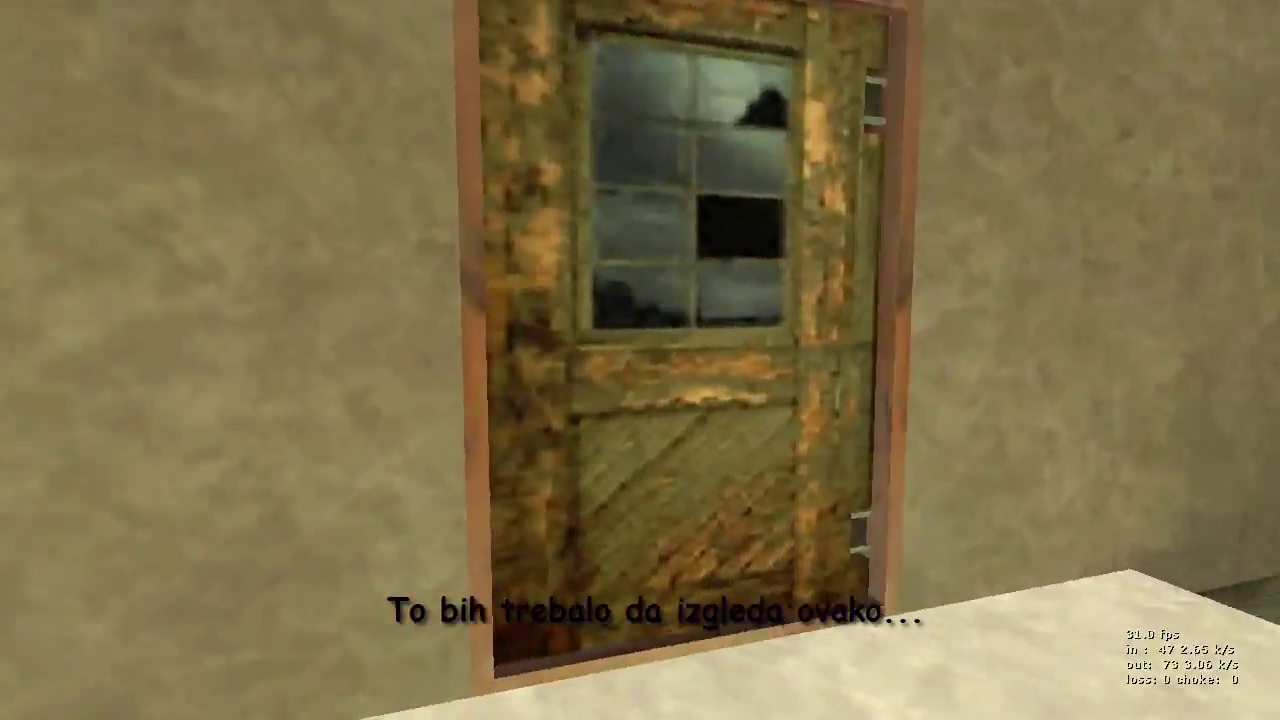
{"action": "key", "text": "d"}
{"action": "key", "text": "w"}
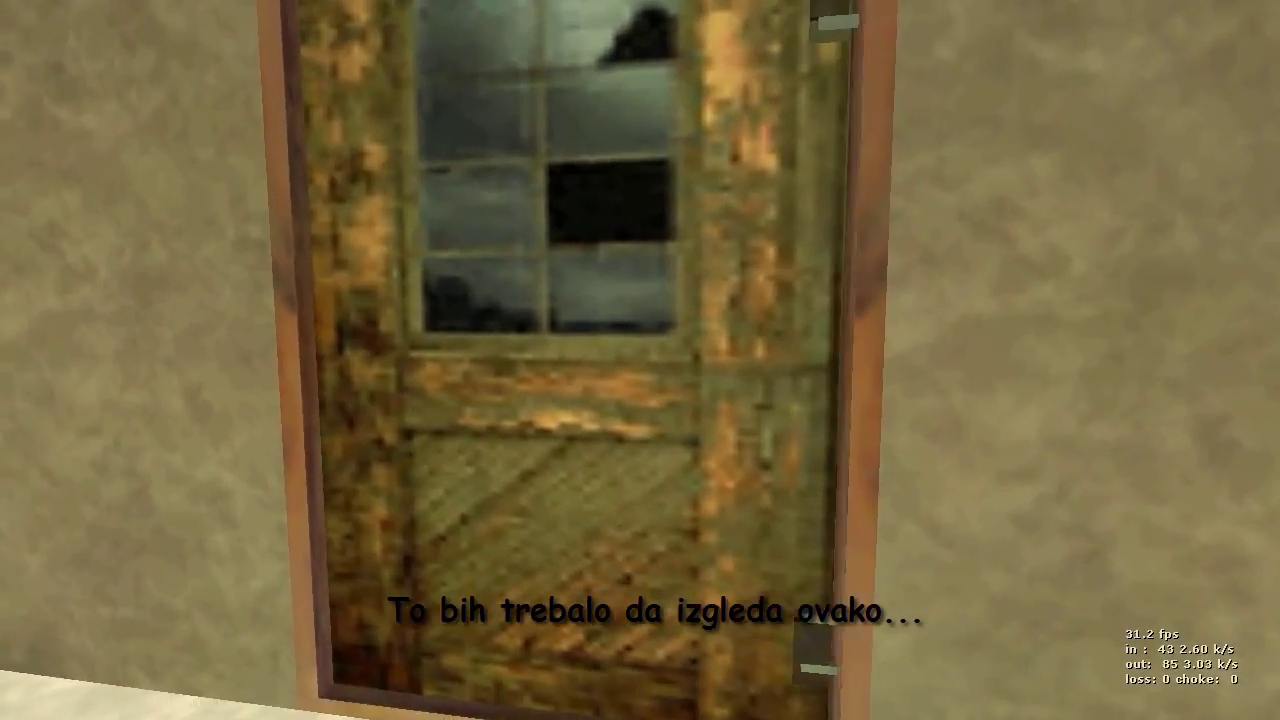
Test the front door's opening and closing, checking its swing and hinges from inside and outside the house
{"action": "key", "text": "w"}
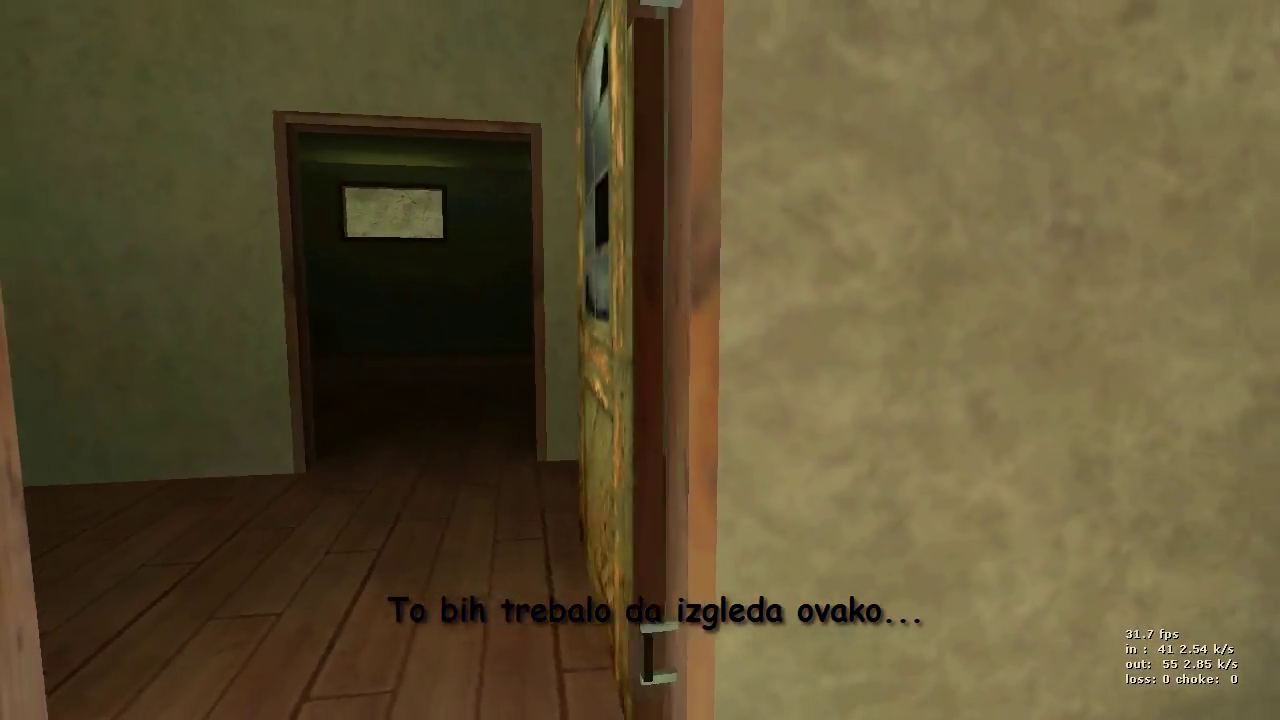
{"action": "key", "text": "s"}
{"action": "key", "text": "w"}
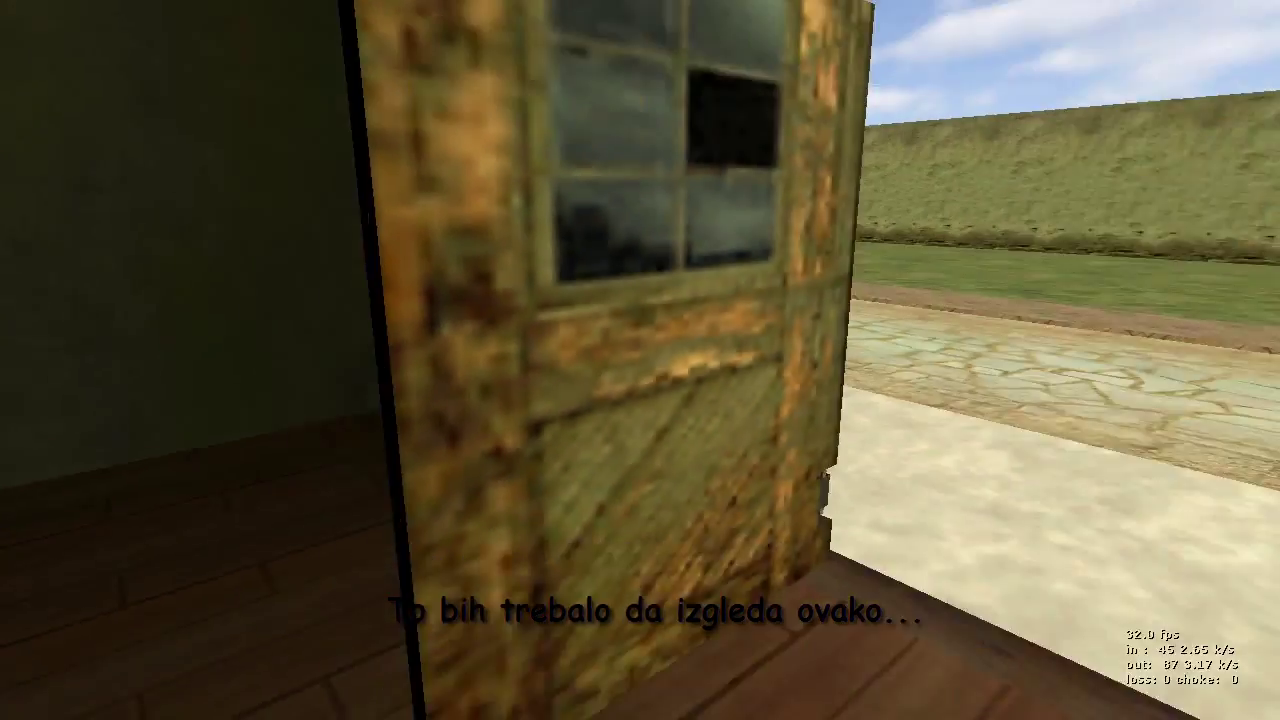
{"action": "key", "text": "s"}
{"action": "key", "text": "a"}
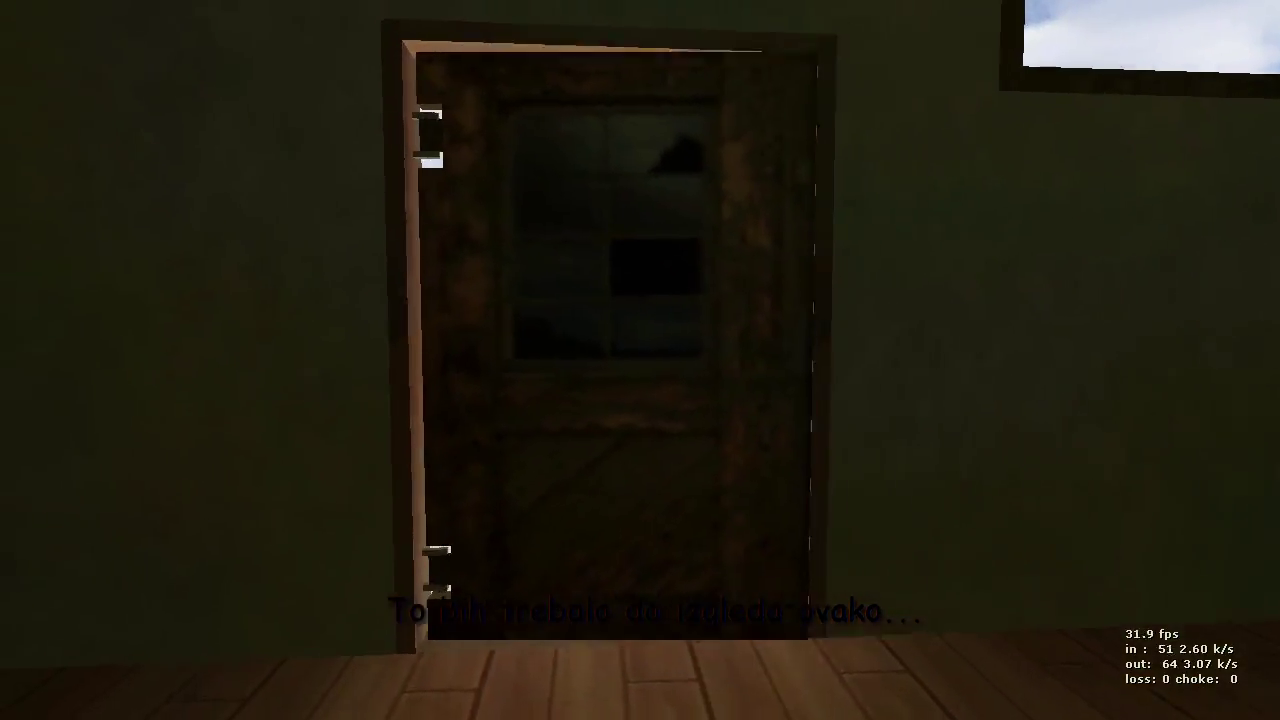
{"action": "key", "text": "w"}
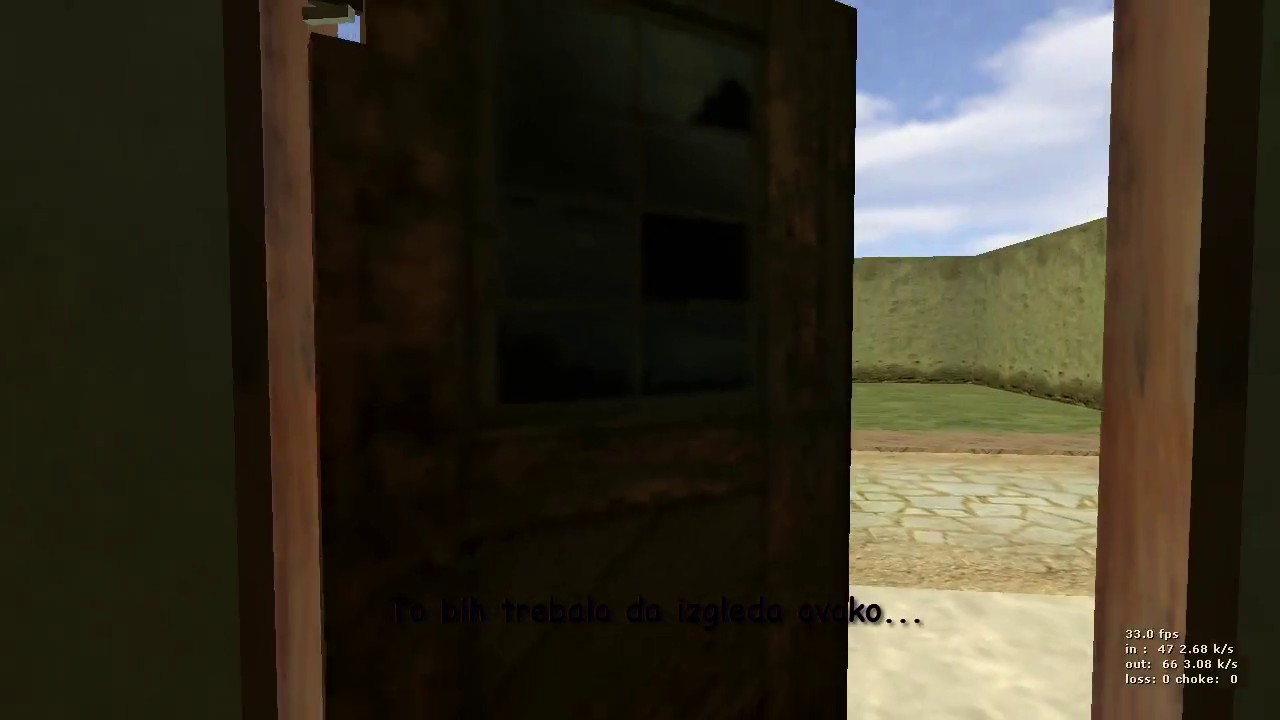
{"action": "key", "text": "s"}
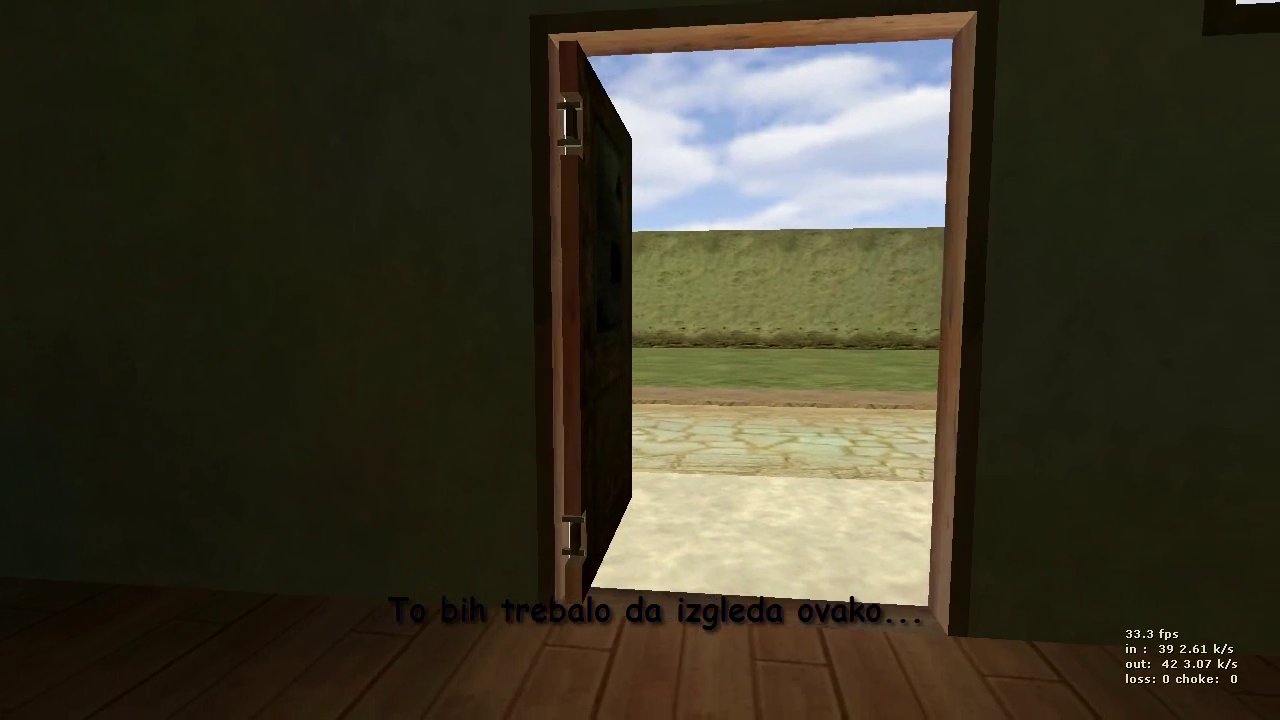
{"action": "key", "text": "d"}
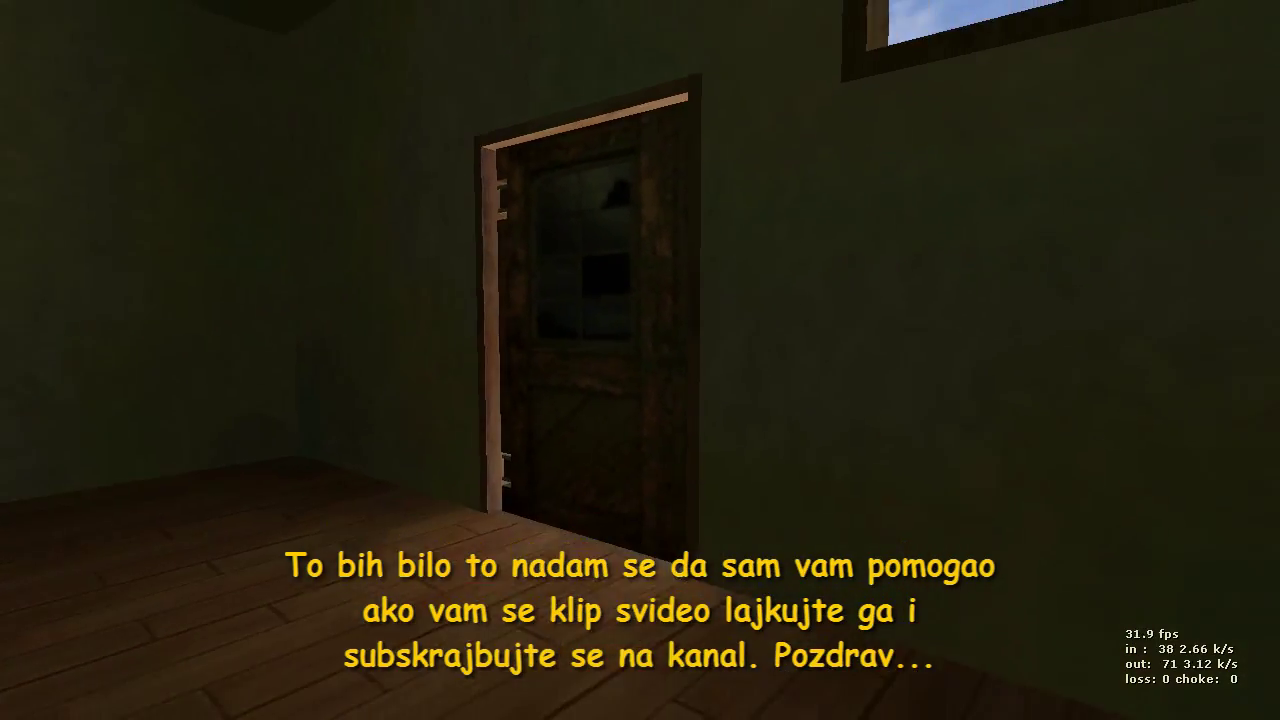
{"action": "key", "text": "w"}
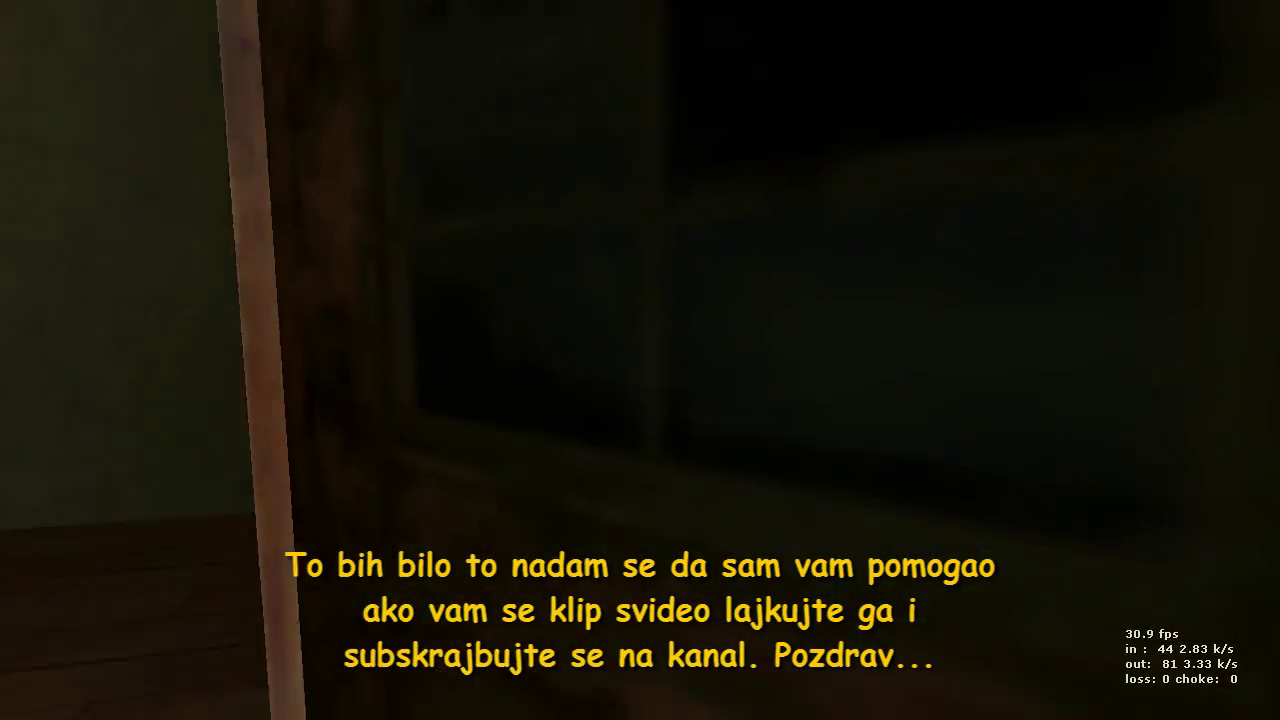
{"action": "key", "text": "s"}
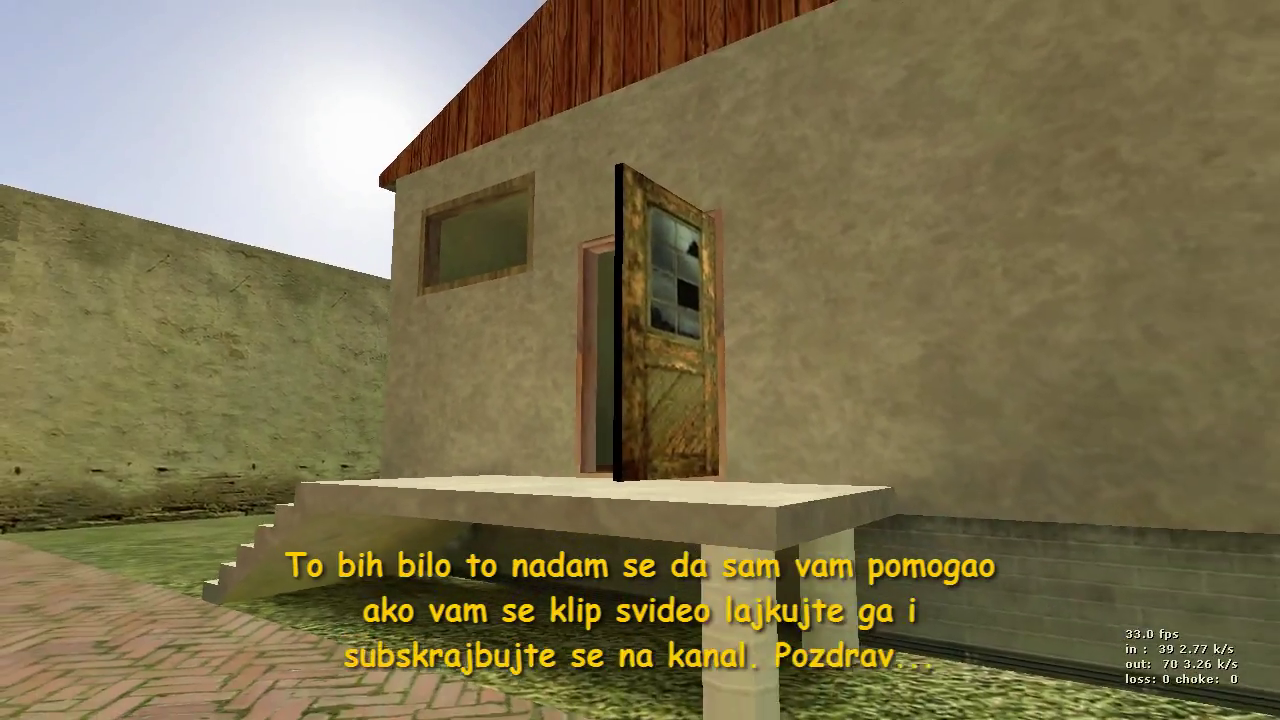
{"action": "key", "text": "d"}
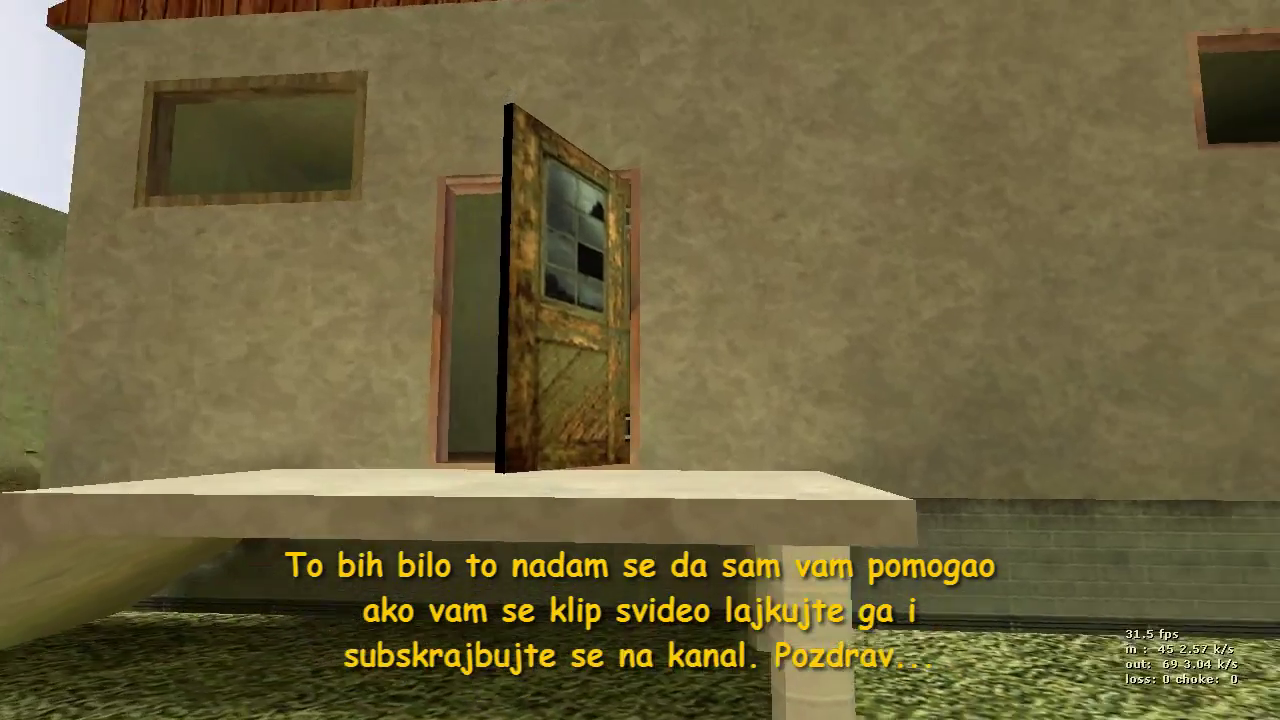